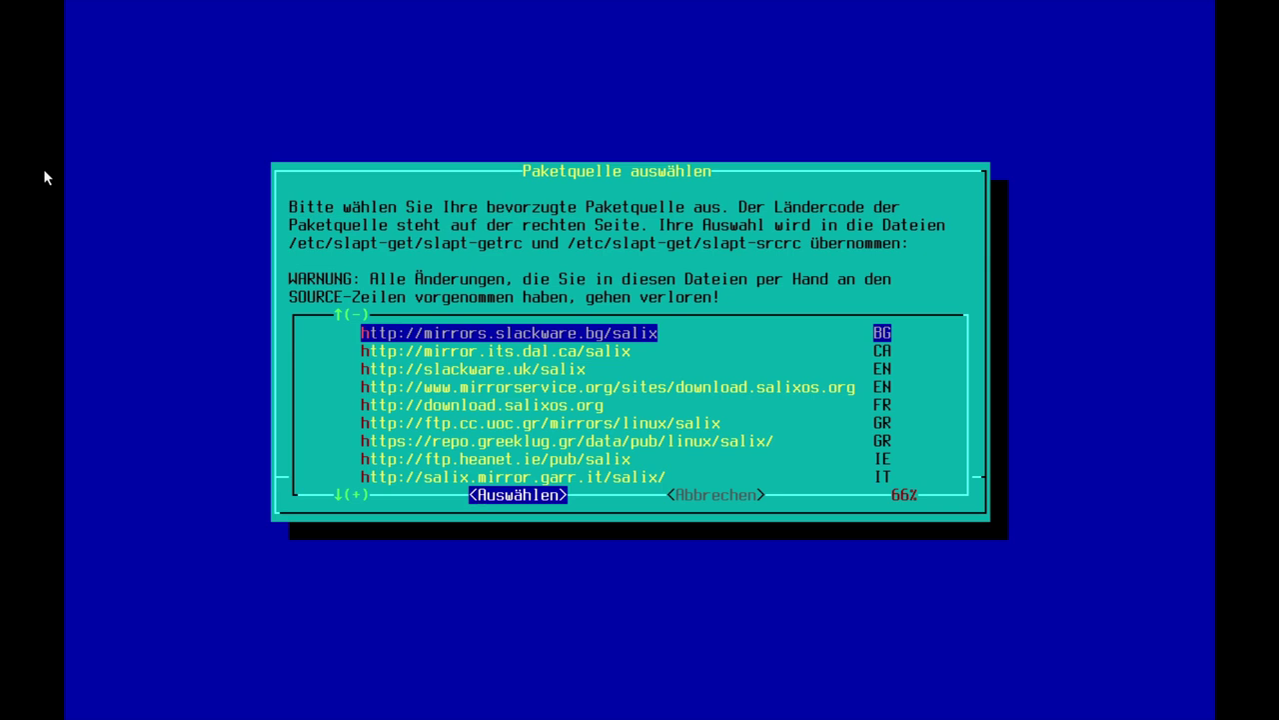
Look through the full list of package mirrors and their country codes.
key("Up")
key("Down")
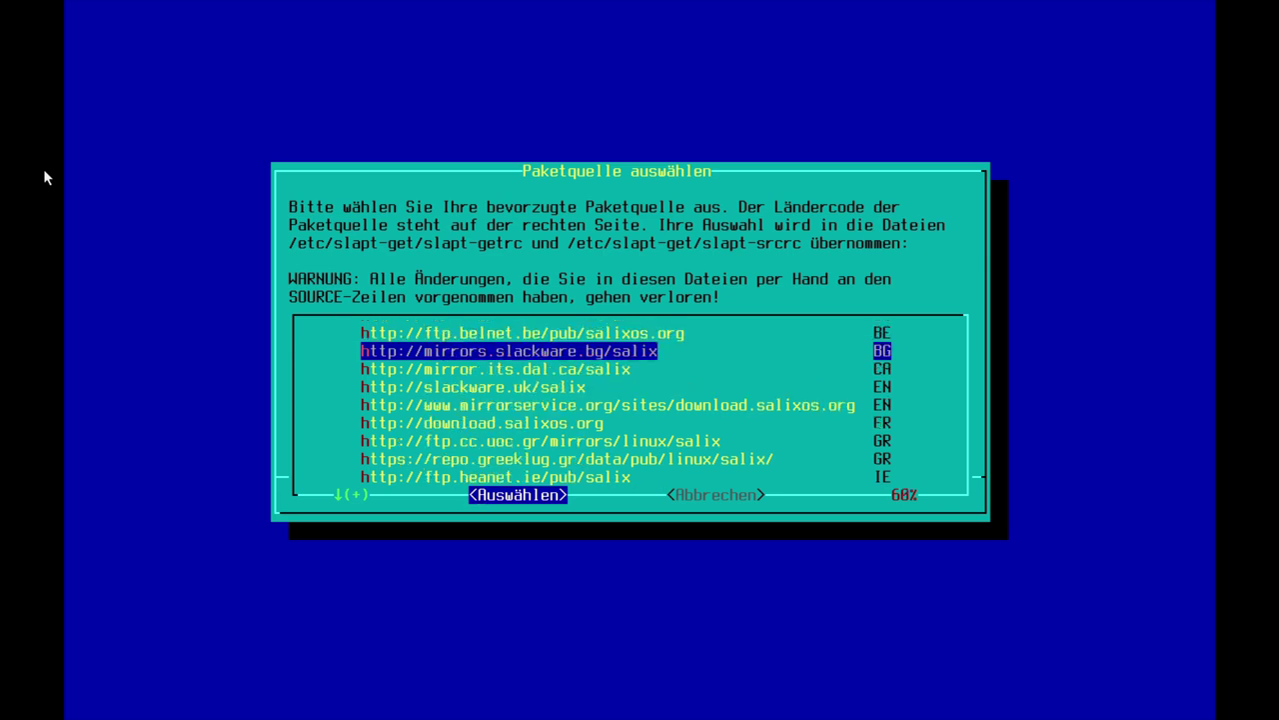
key("Up")
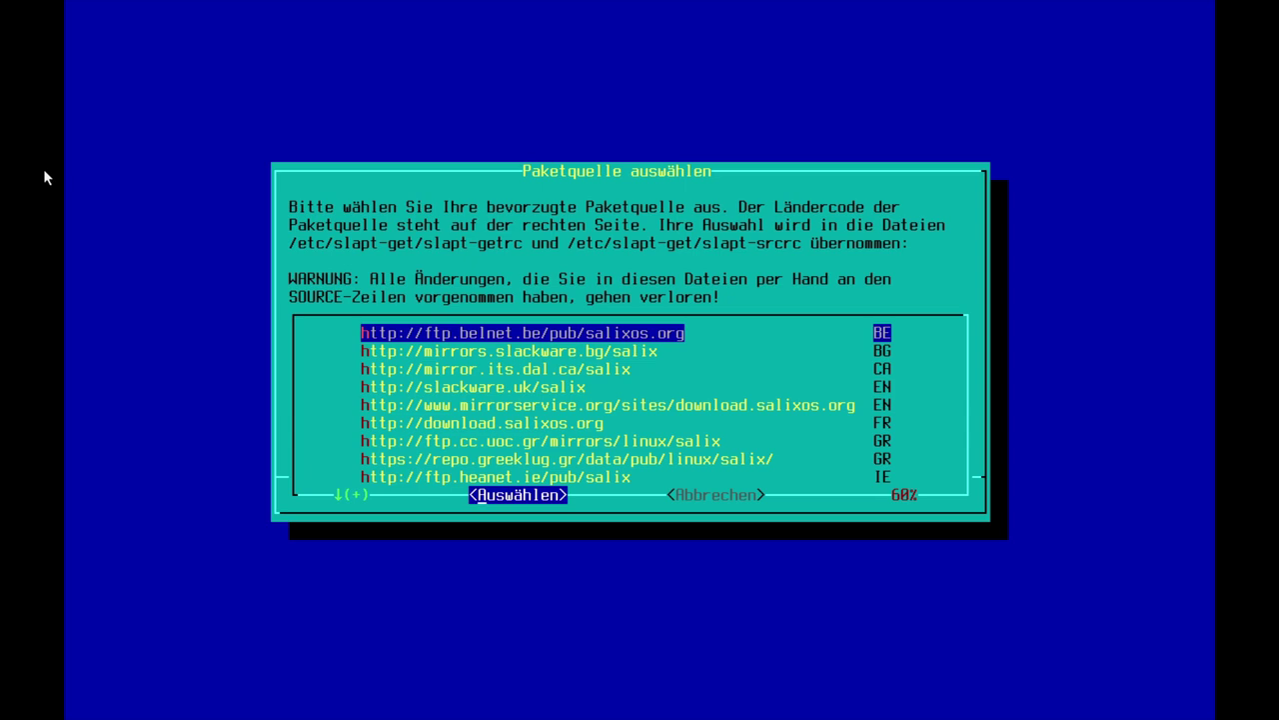
key("Down")
key("Down")
key("Down")
key("Down")
key("Down")
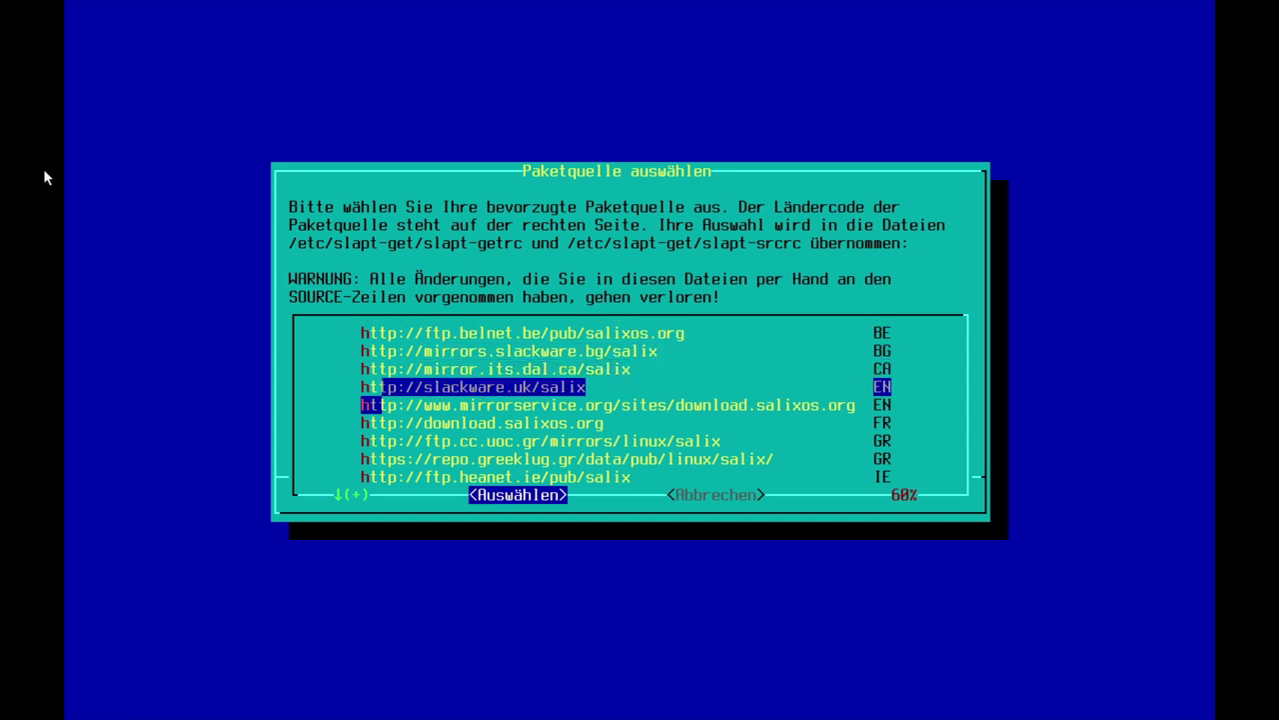
key("Down")
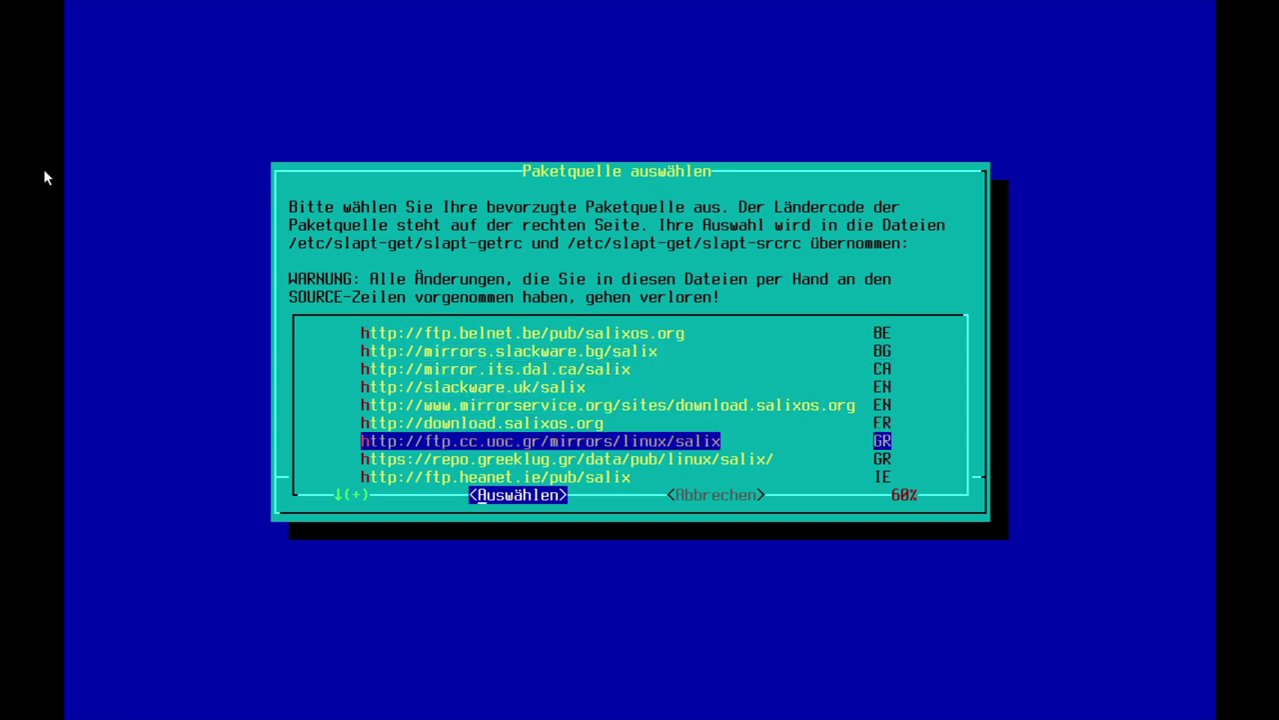
key("Down")
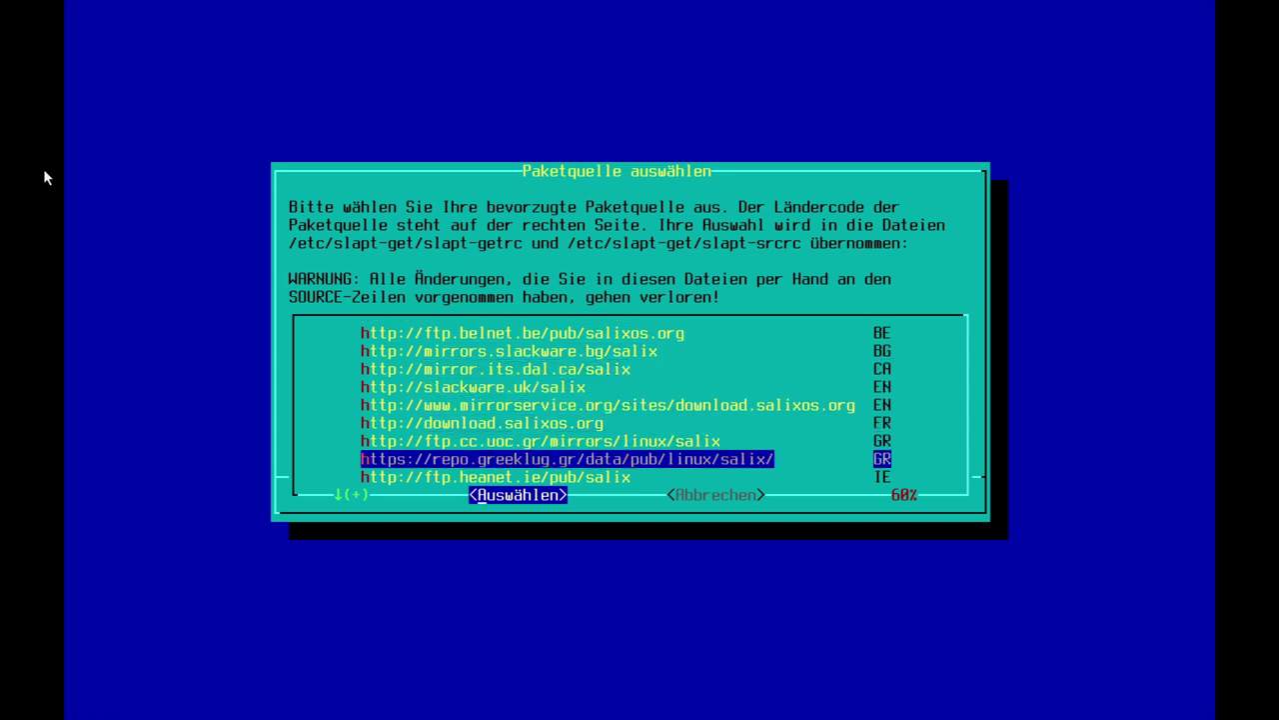
key("Down")
key("Down")
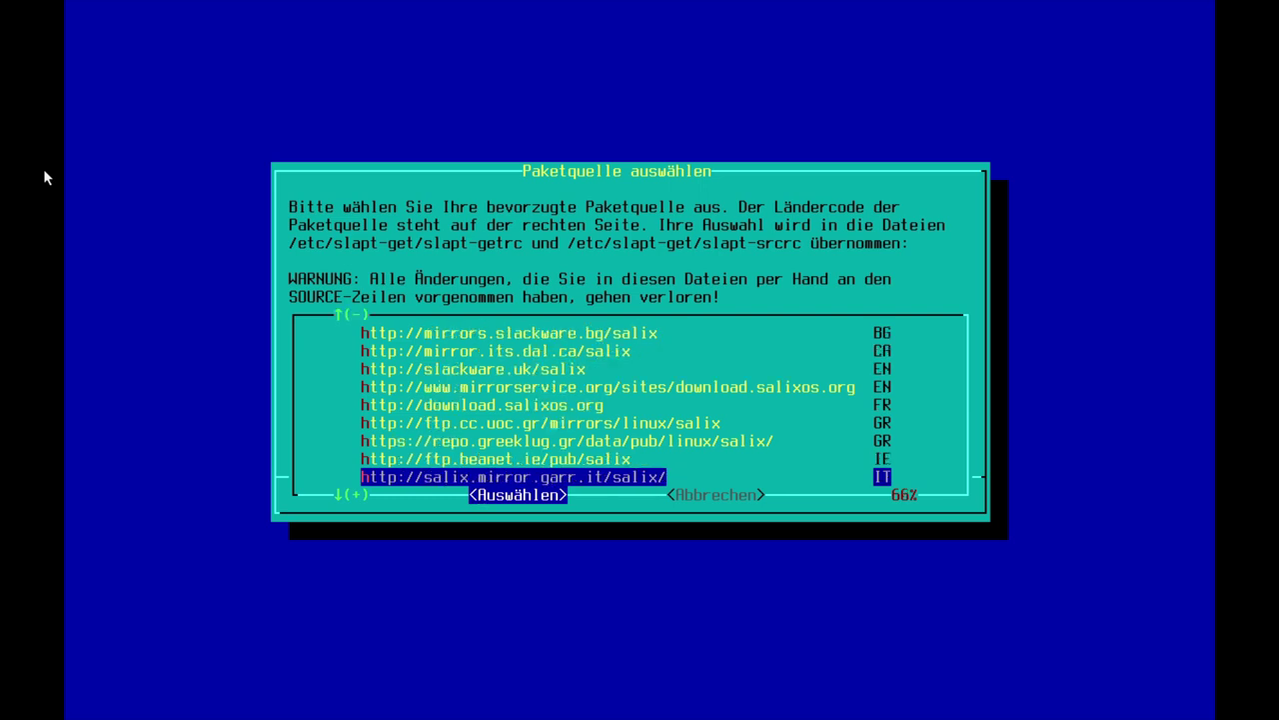
key("Down")
key("Down")
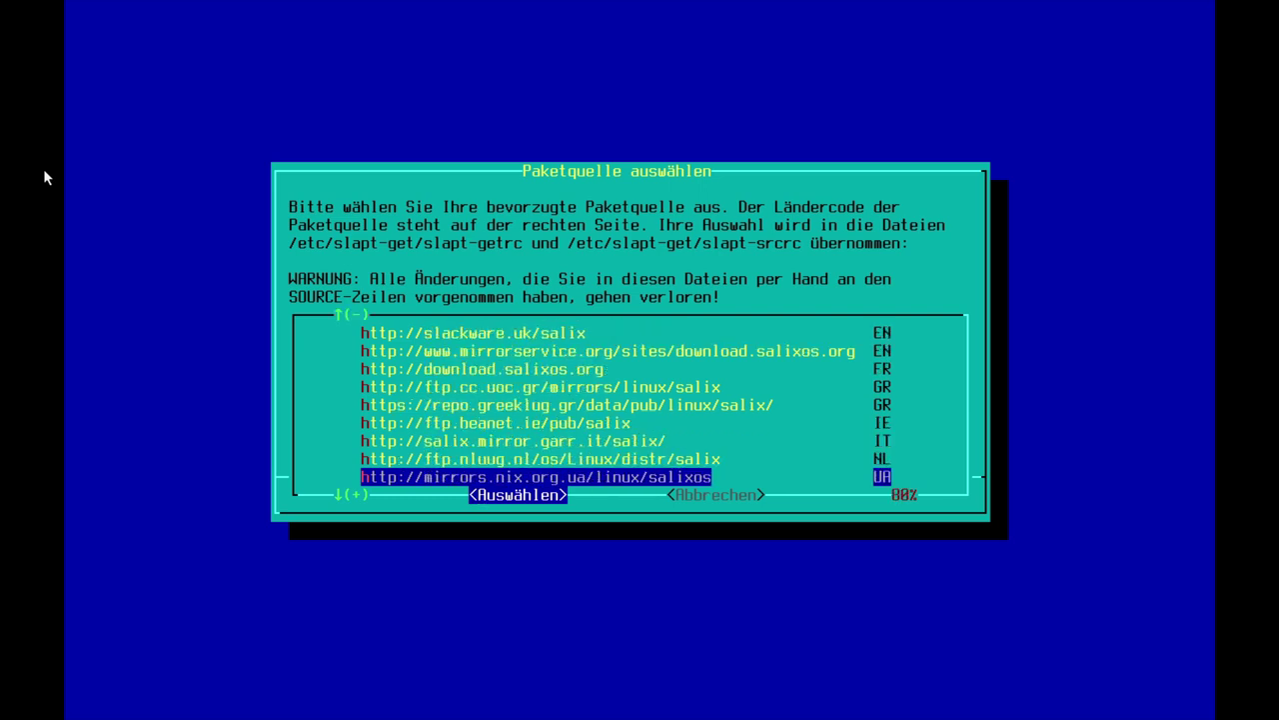
key("Down")
key("Up")
key("Up")
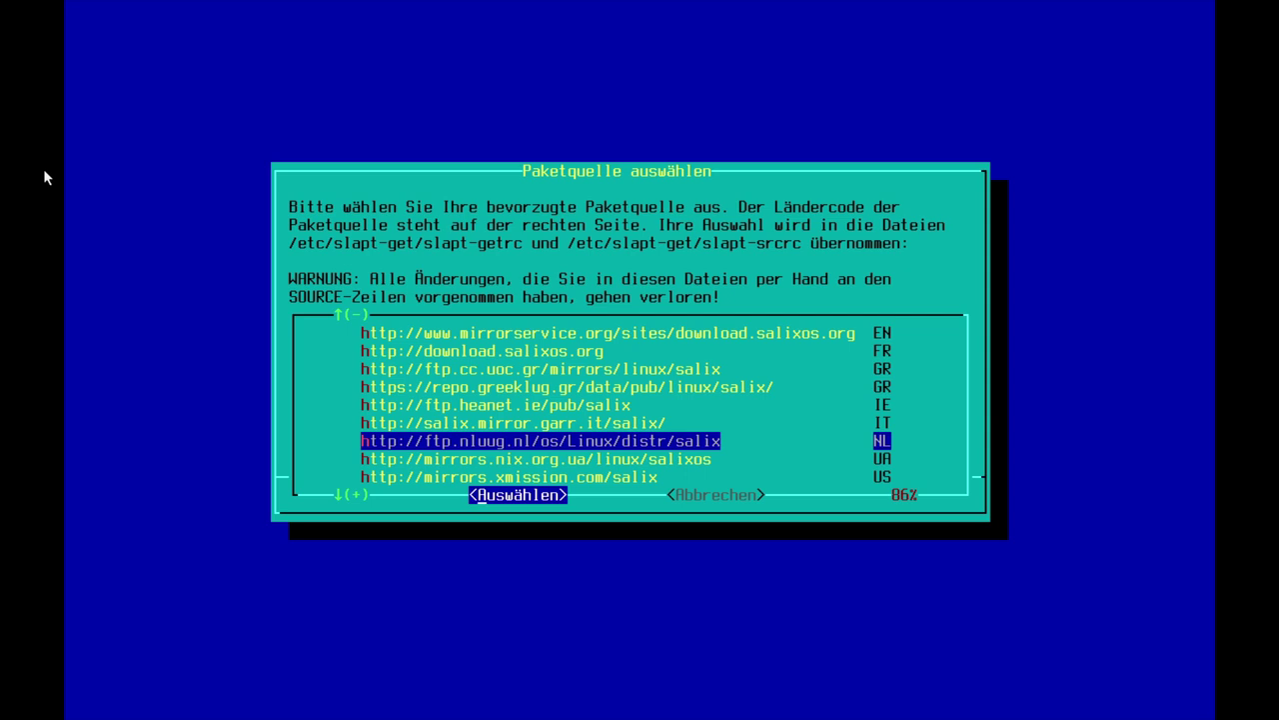
key("Down")
key("Down")
key("Up")
key("Down")
key("Down")
key("Down")
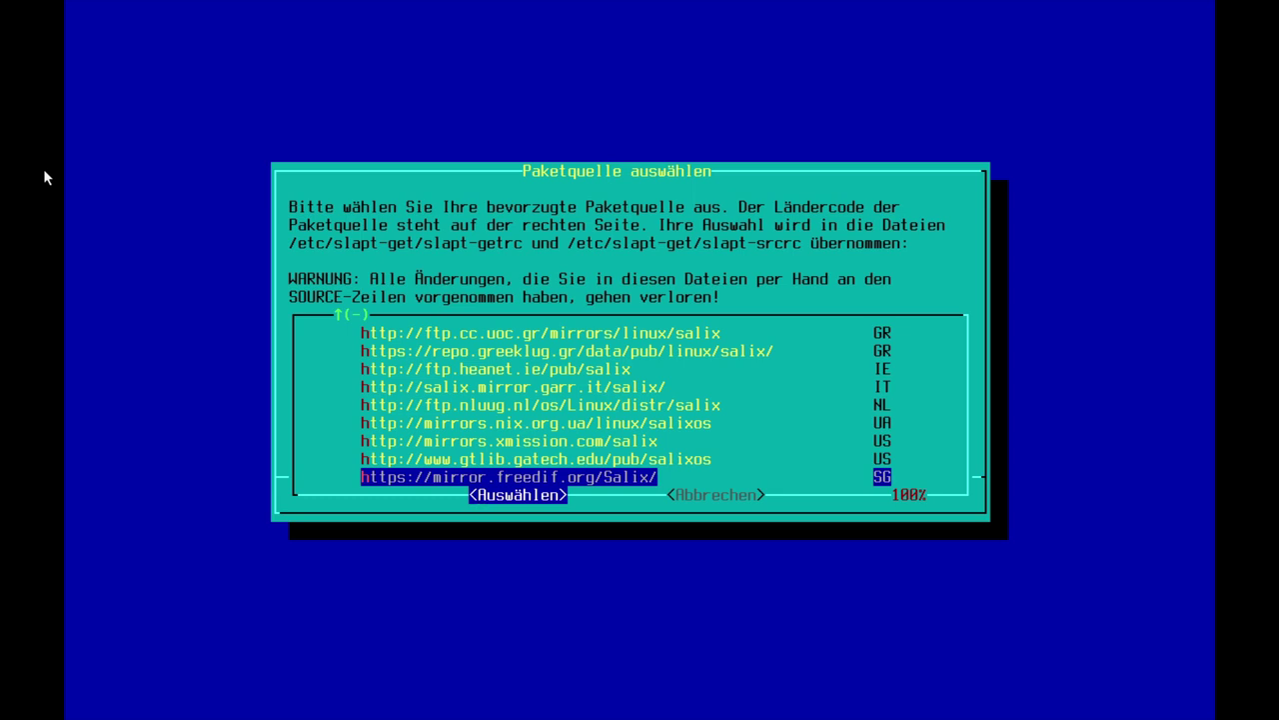
key("Up")
key("Up")
key("Up")
key("Up")
key("Up")
key("Up")
key("Up")
key("Up")
key("Up")
key("Up")
key("Up")
key("Up")
key("Up")
key("Up")
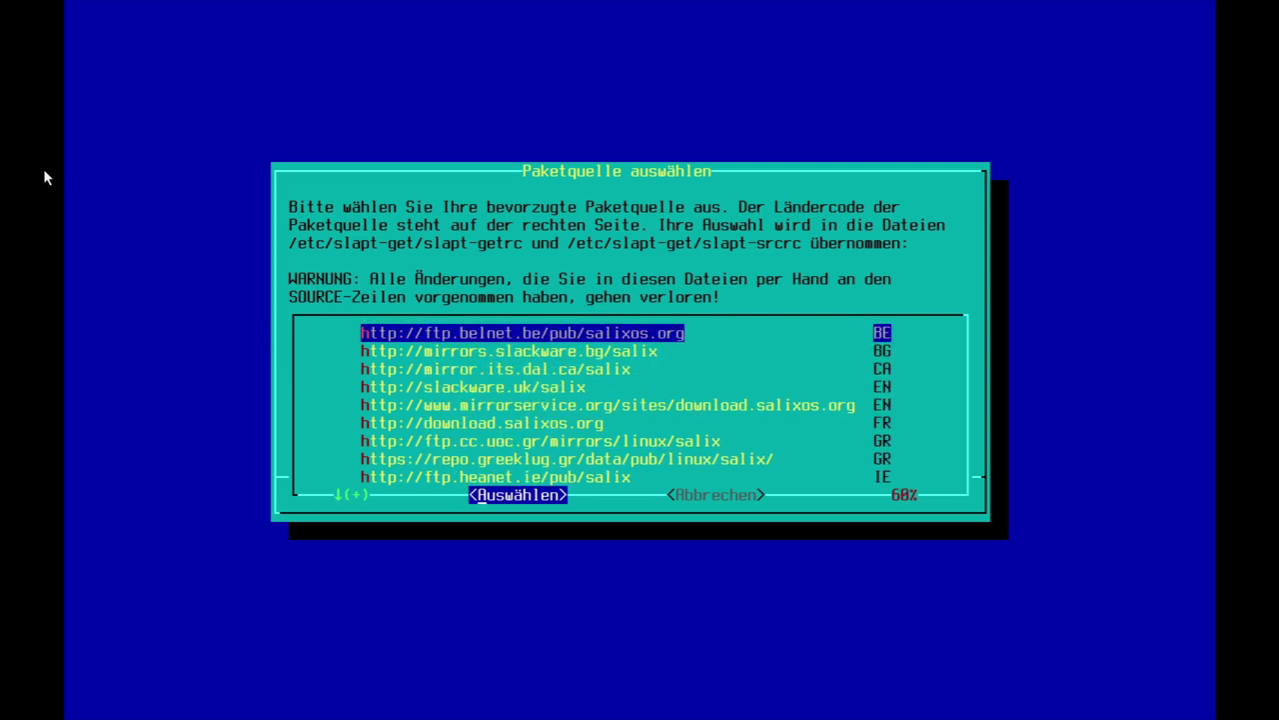
key("Return")
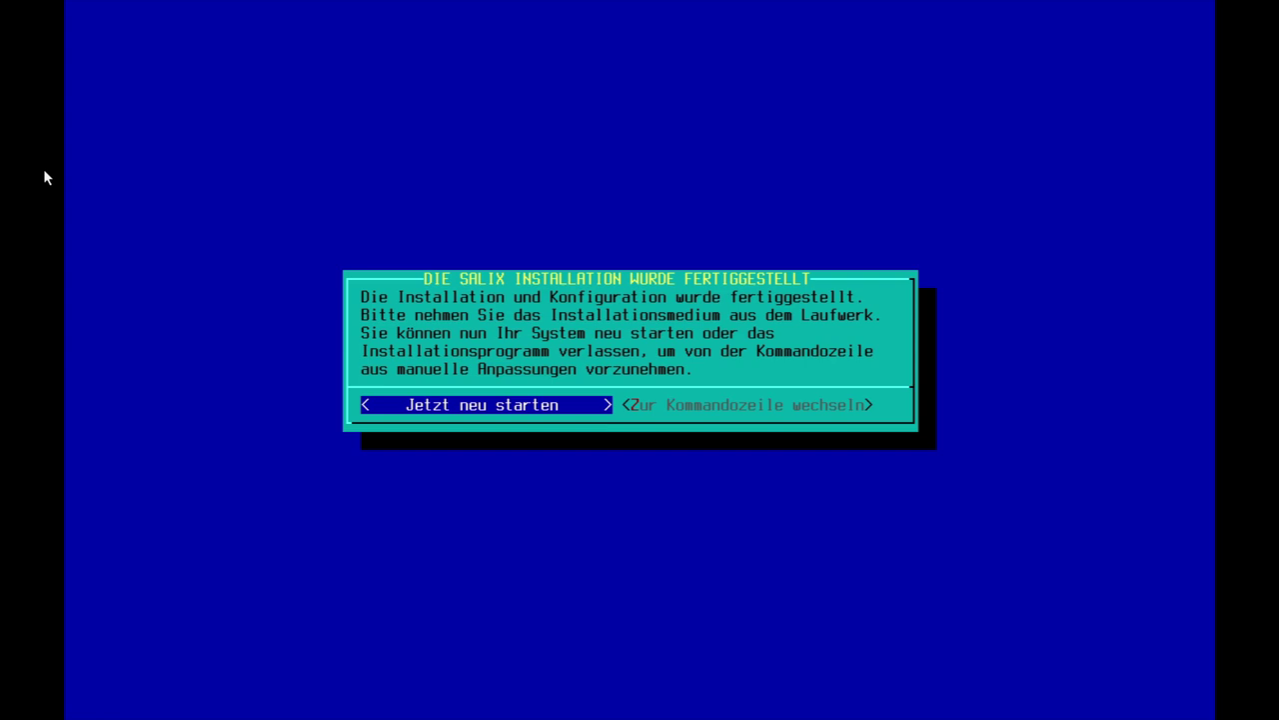
key("Return")
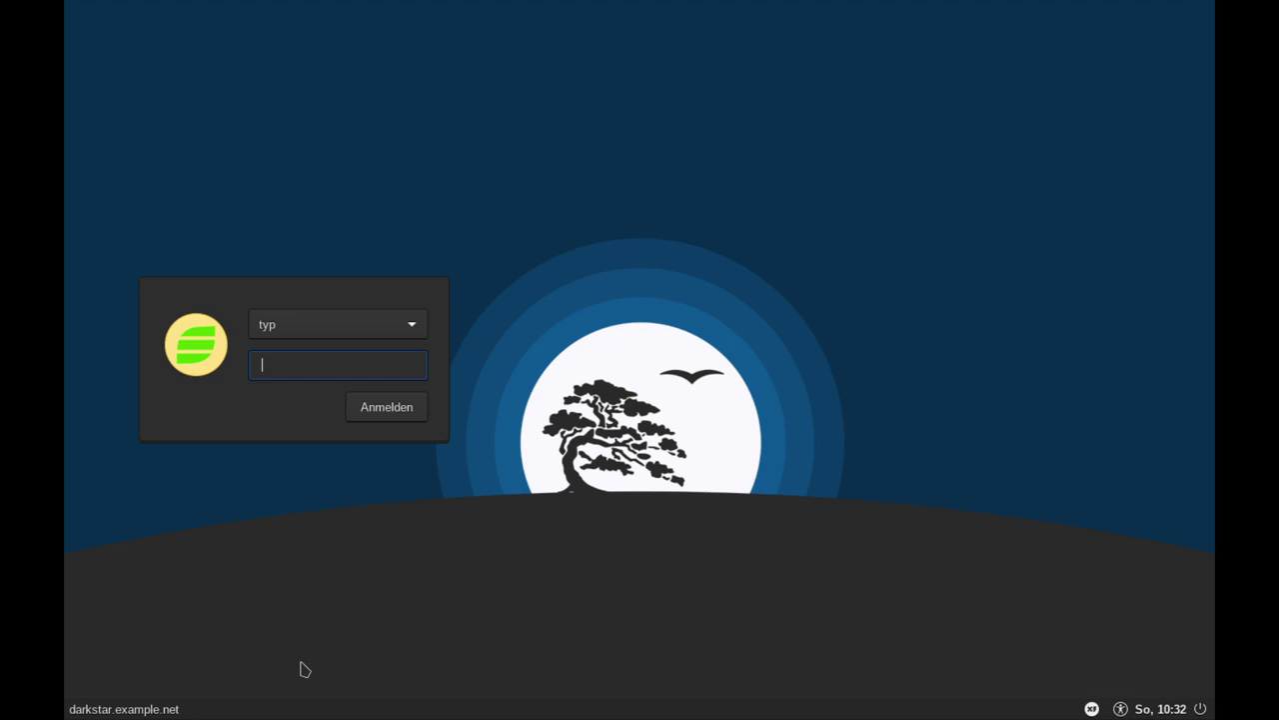
Check the available desktop session types and log in with the account password.
left_click(1092, 708)
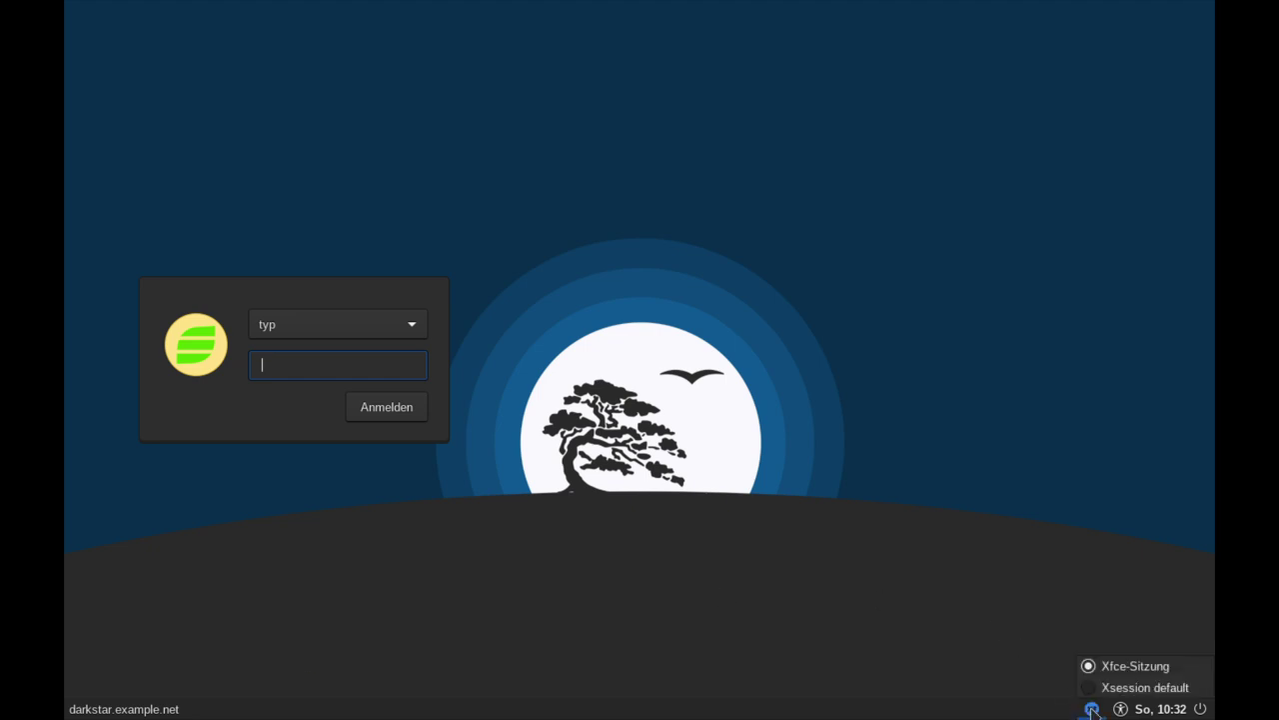
left_click(1008, 668)
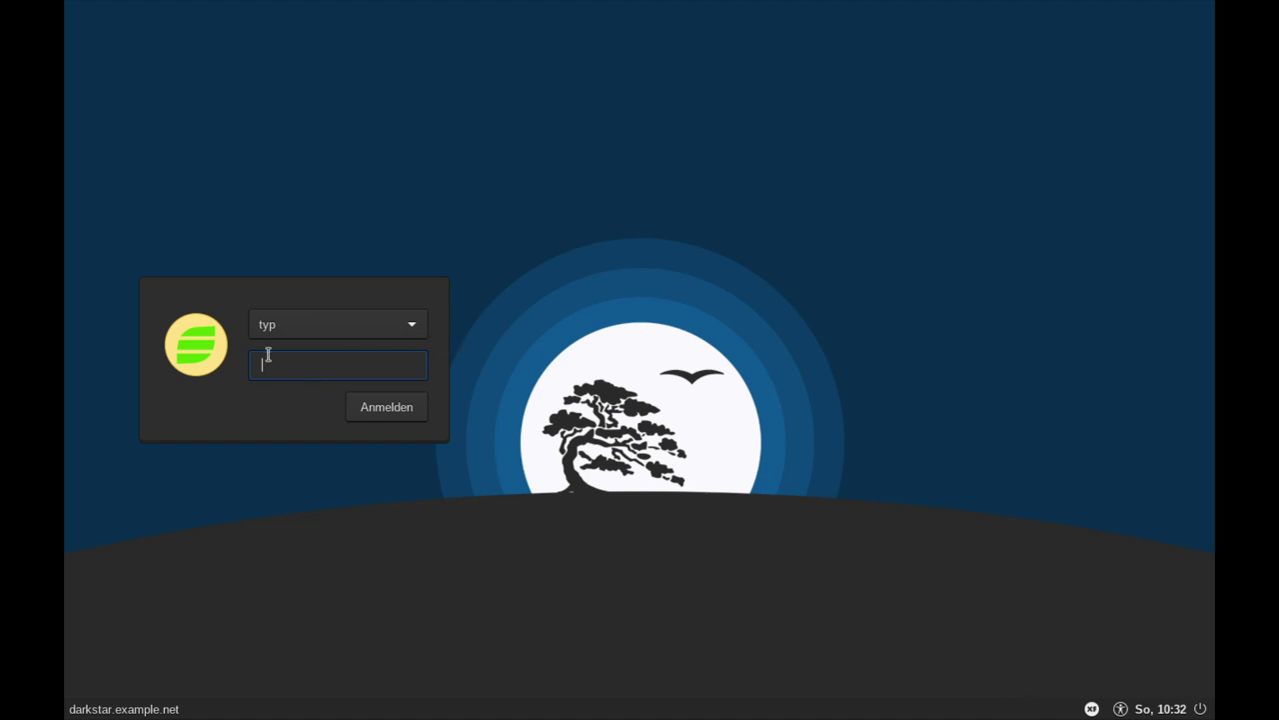
type("••••••••••••")
key("Return")
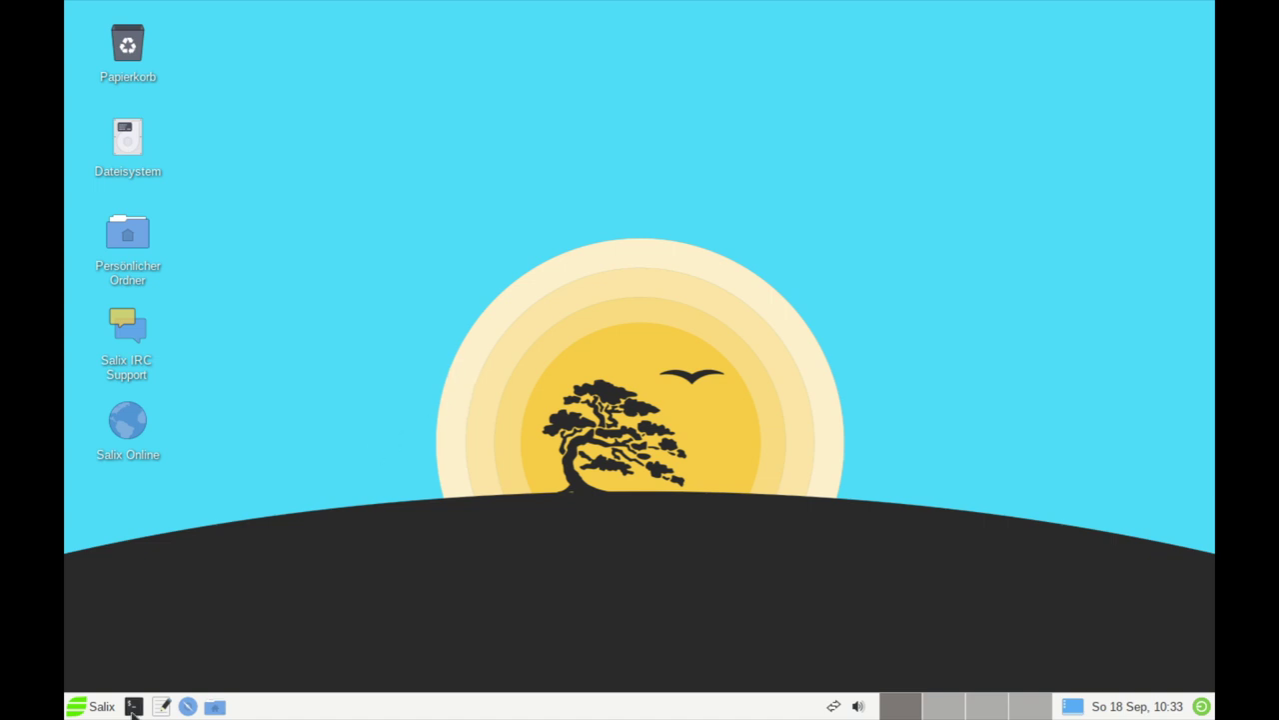
Look over the System applications, search the application menu for "anze" and open the Anzeige display settings.
left_click(90, 710)
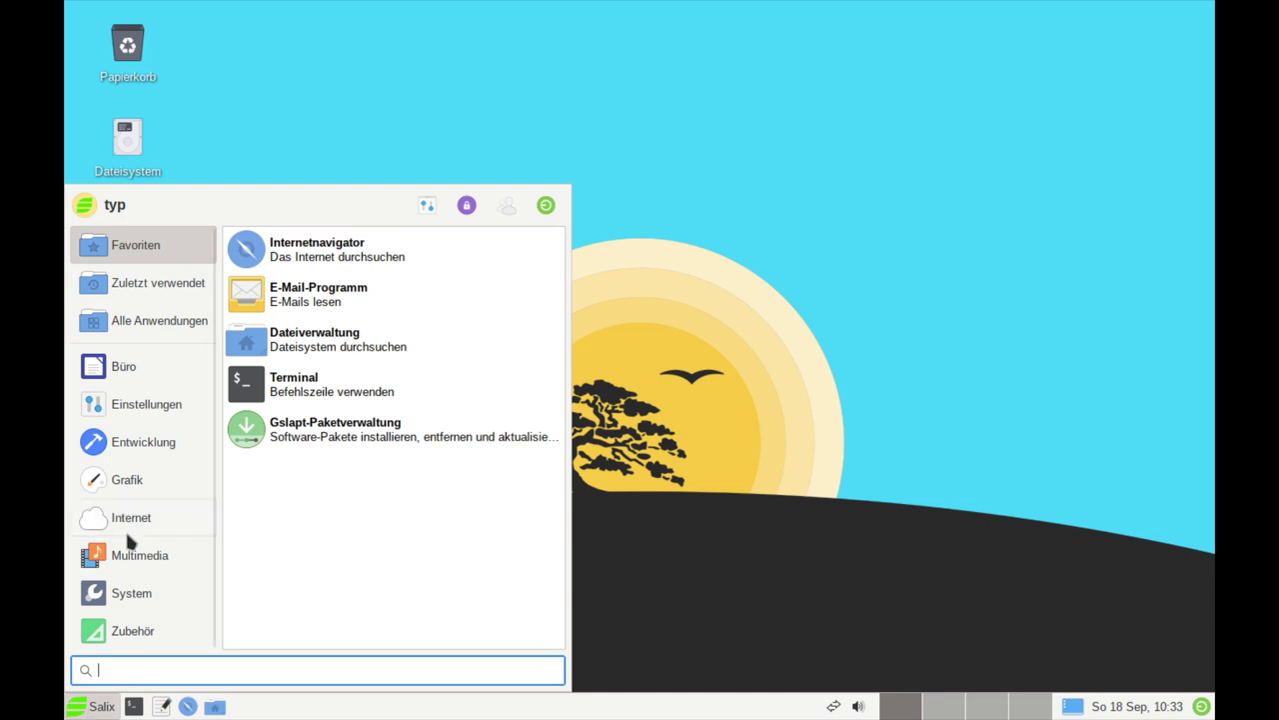
mouse_move(108, 593)
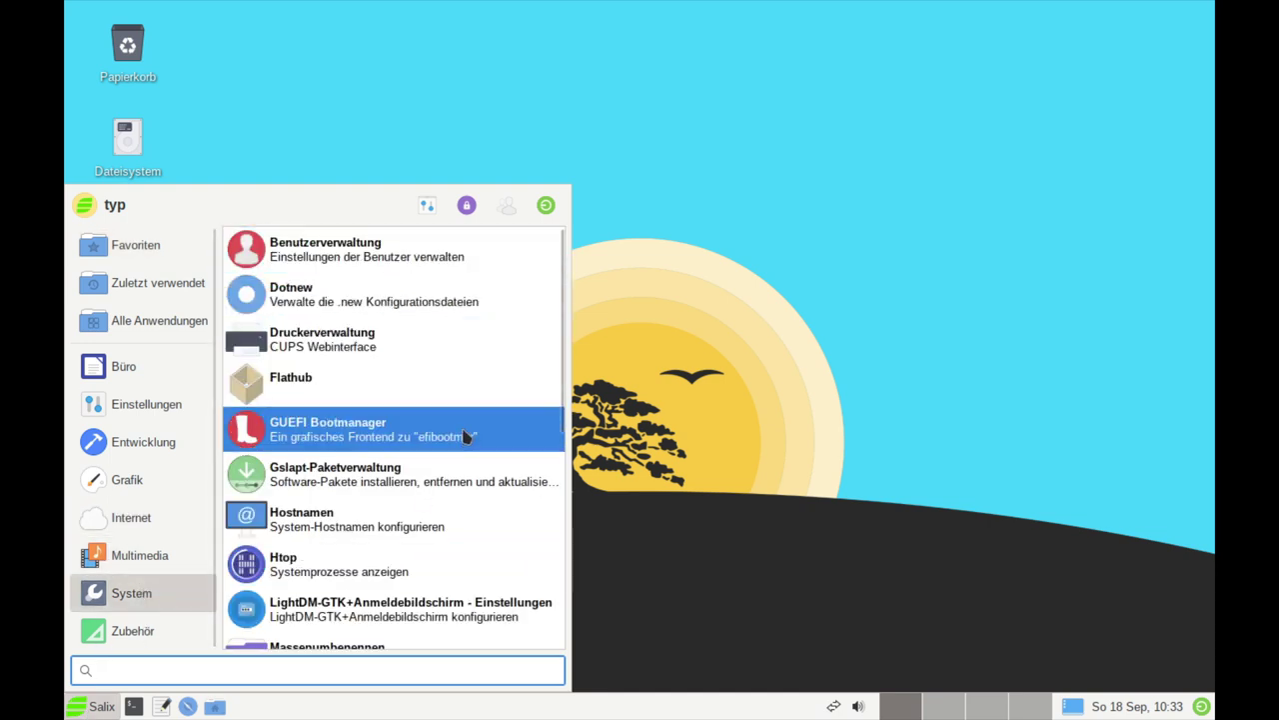
scroll(406, 450, "down", 4)
scroll(392, 506, "down", 4)
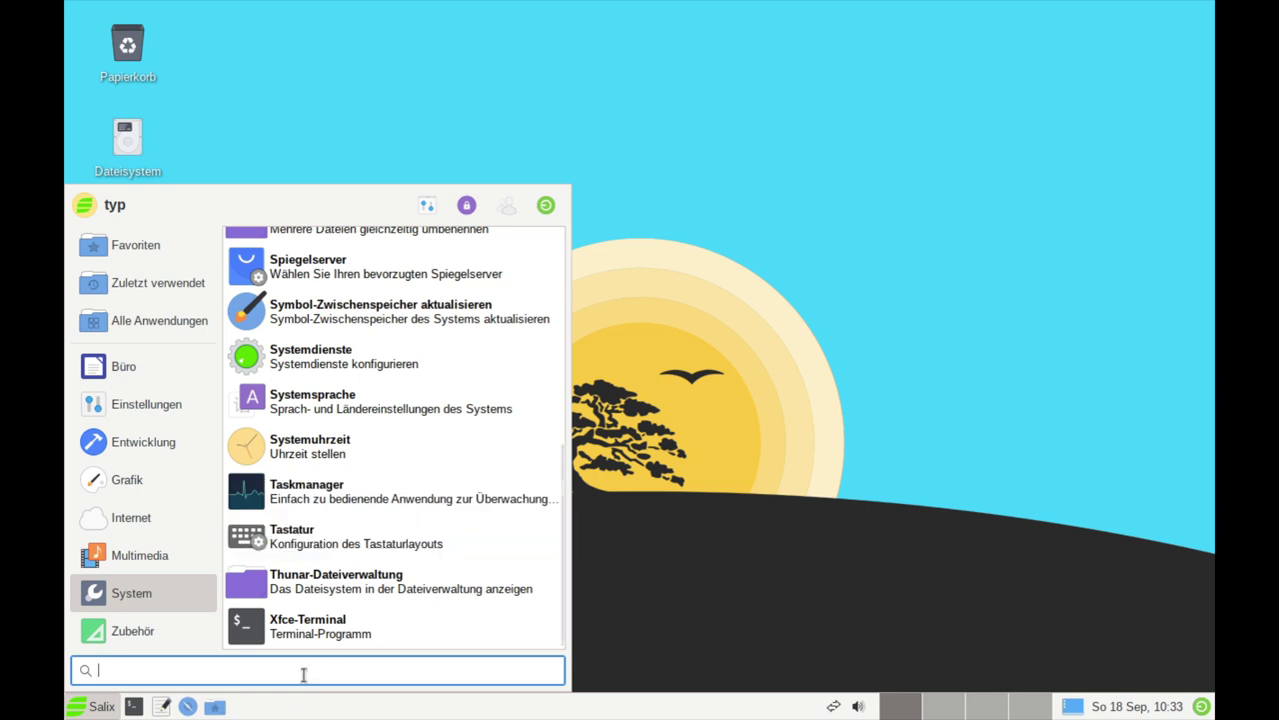
type("anze")
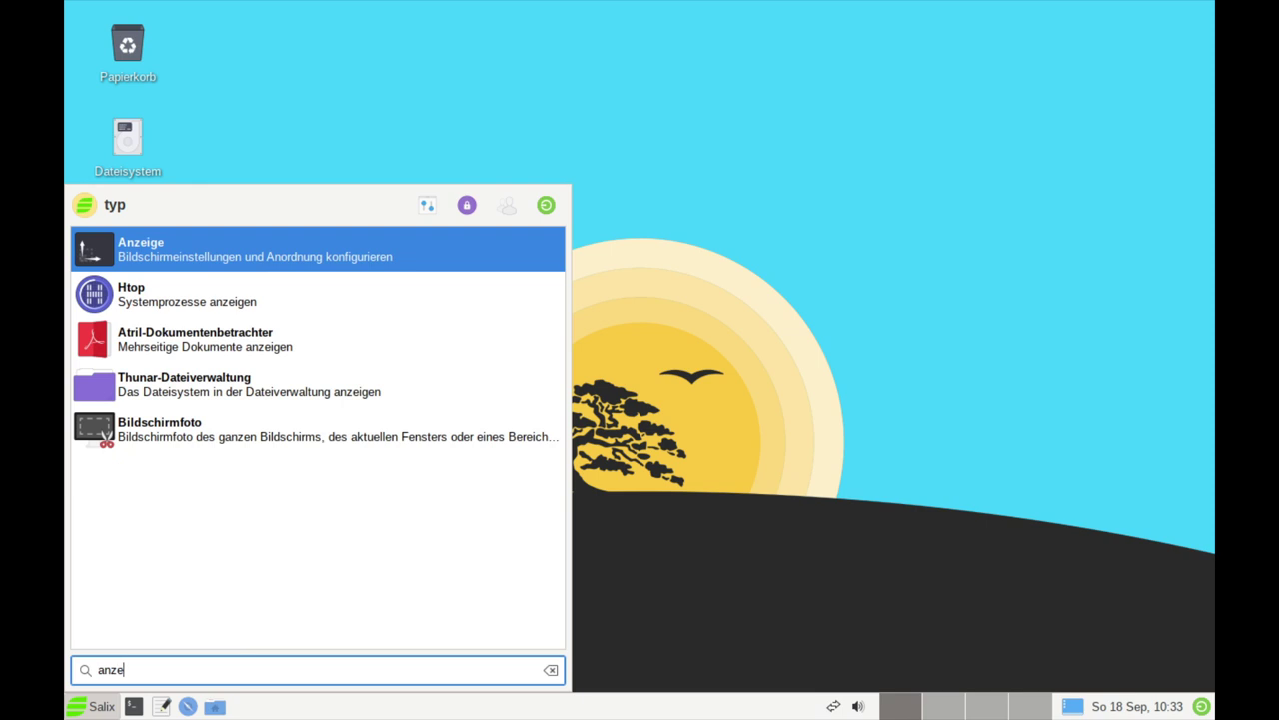
key("Return")
Set the display resolution to 1920x1080, apply and keep the configuration, and close the display settings.
left_click(654, 130)
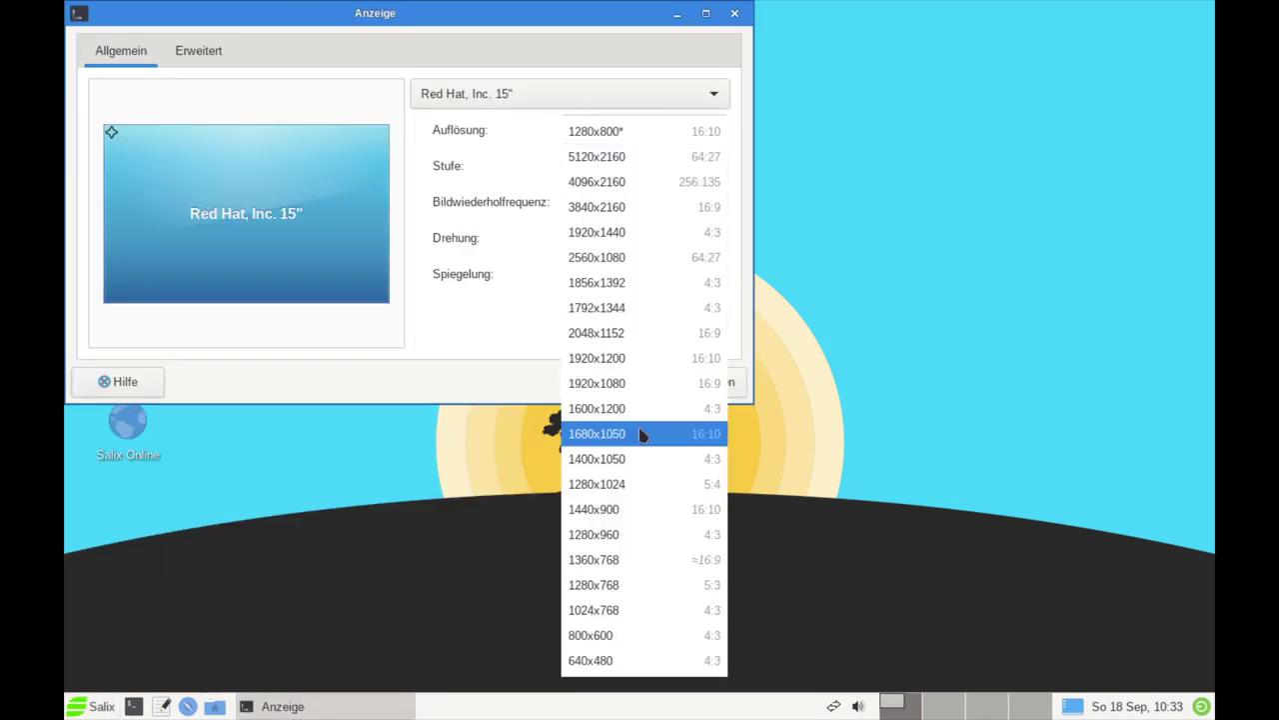
left_click(651, 383)
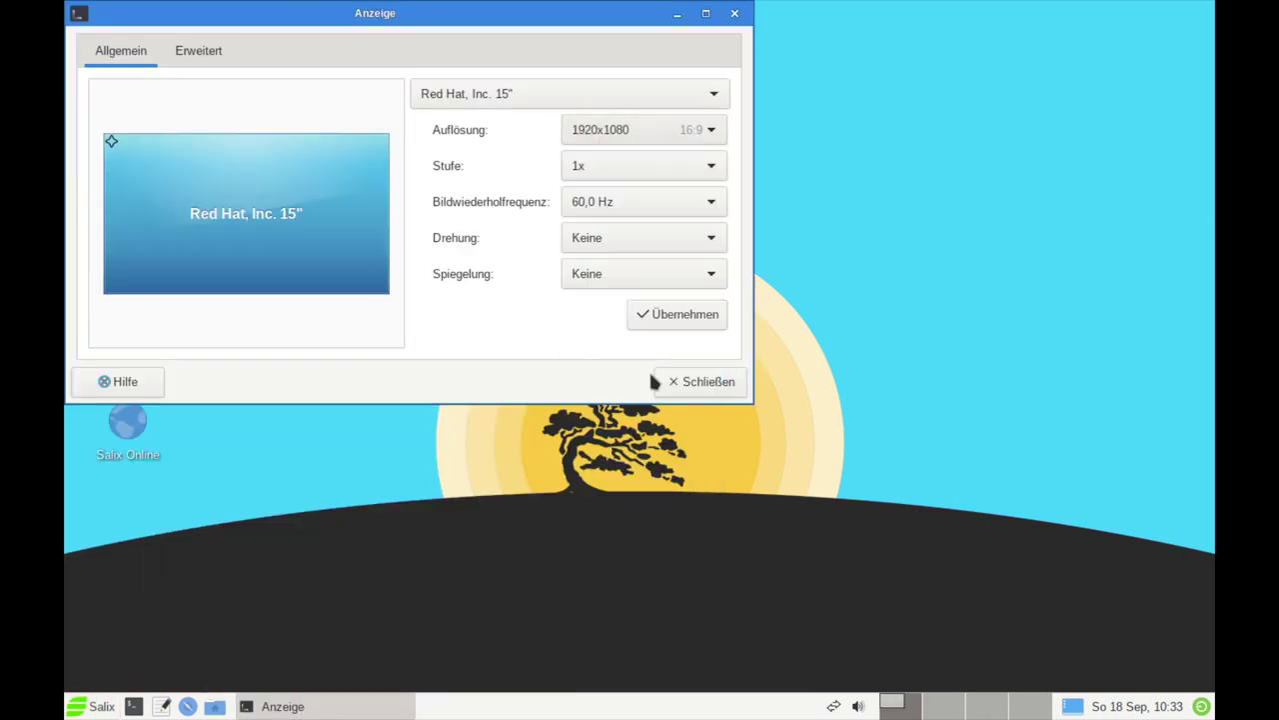
left_click(674, 314)
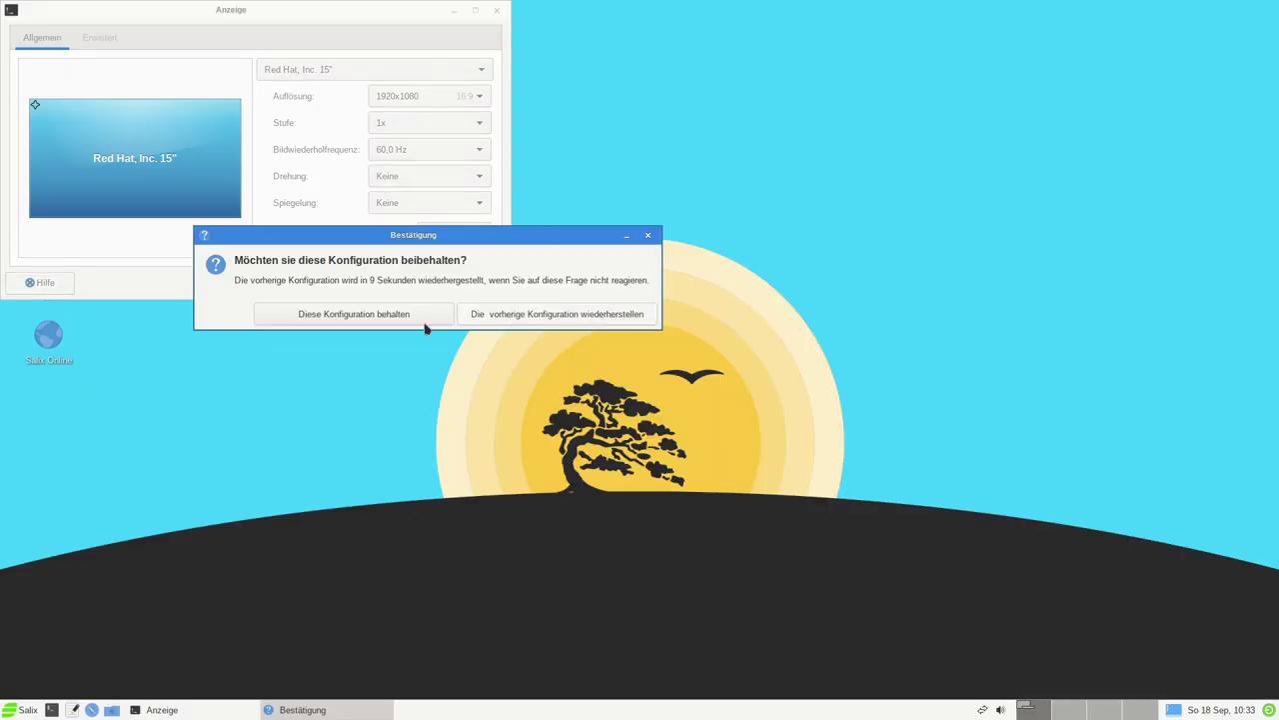
left_click(425, 321)
left_click(480, 289)
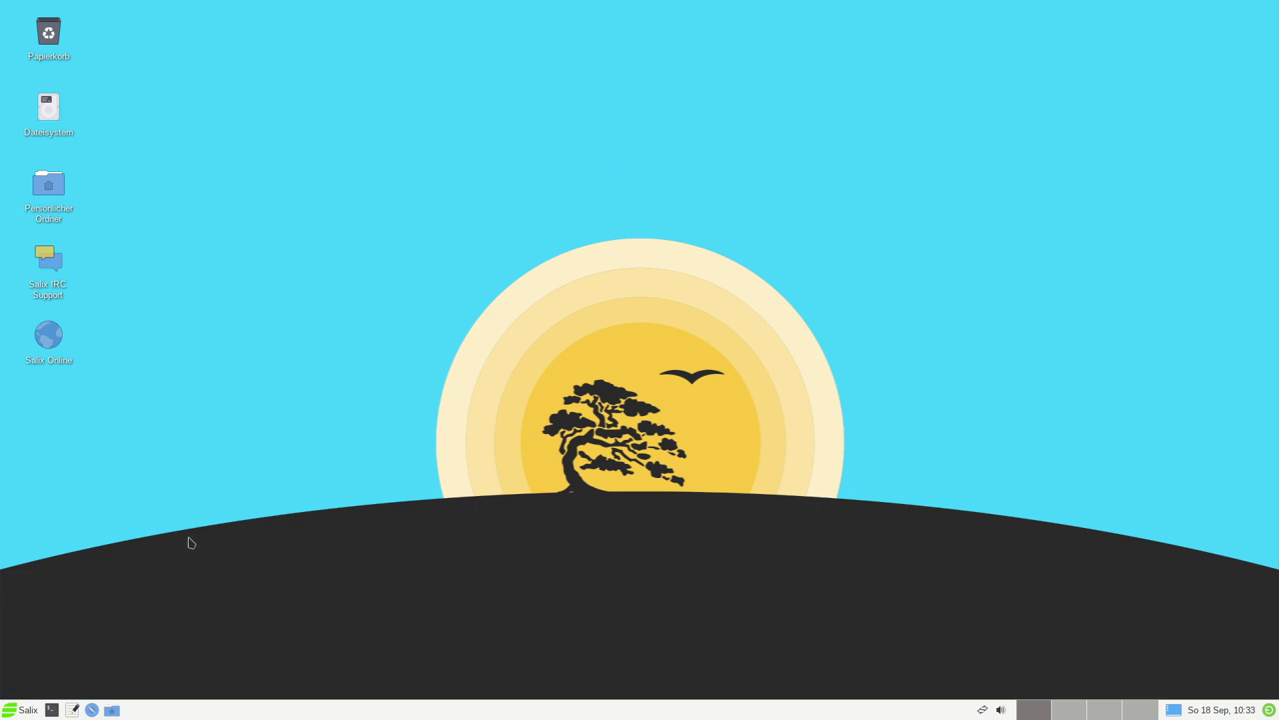
Launch the LibreOffice Start Center from the office applications, open its help, and close the help file's Geany window.
left_click(27, 709)
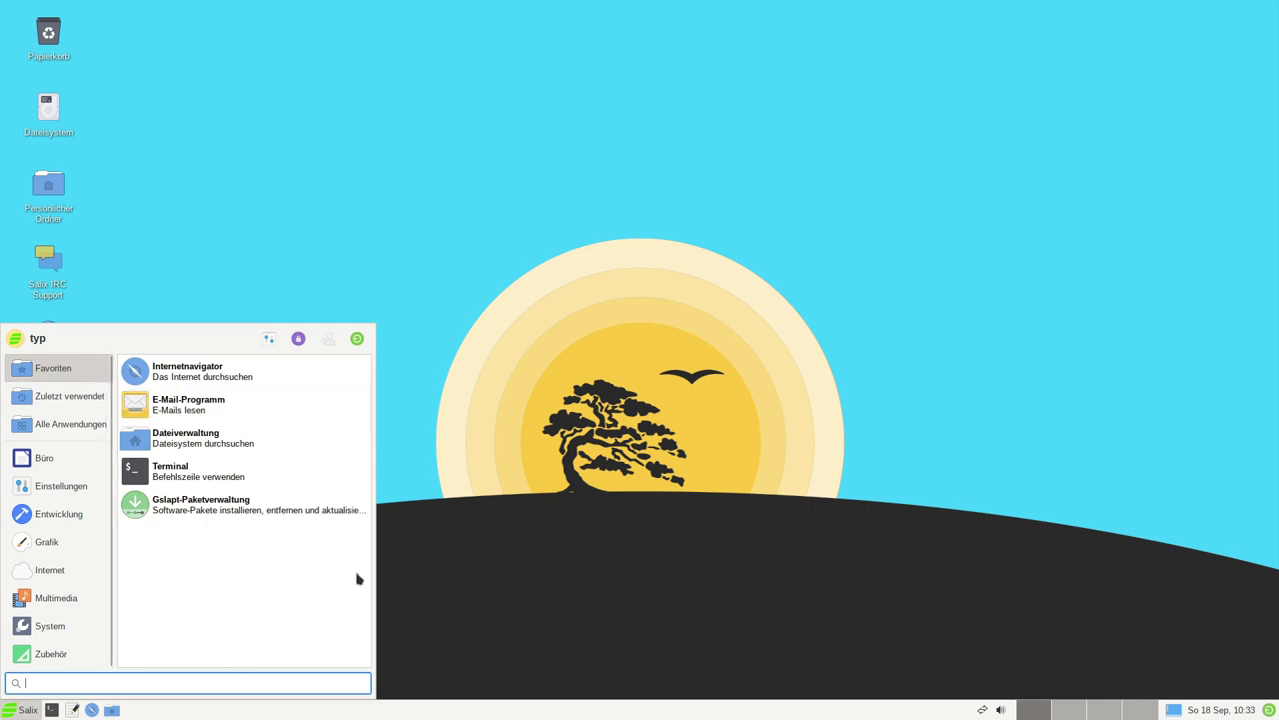
mouse_move(75, 460)
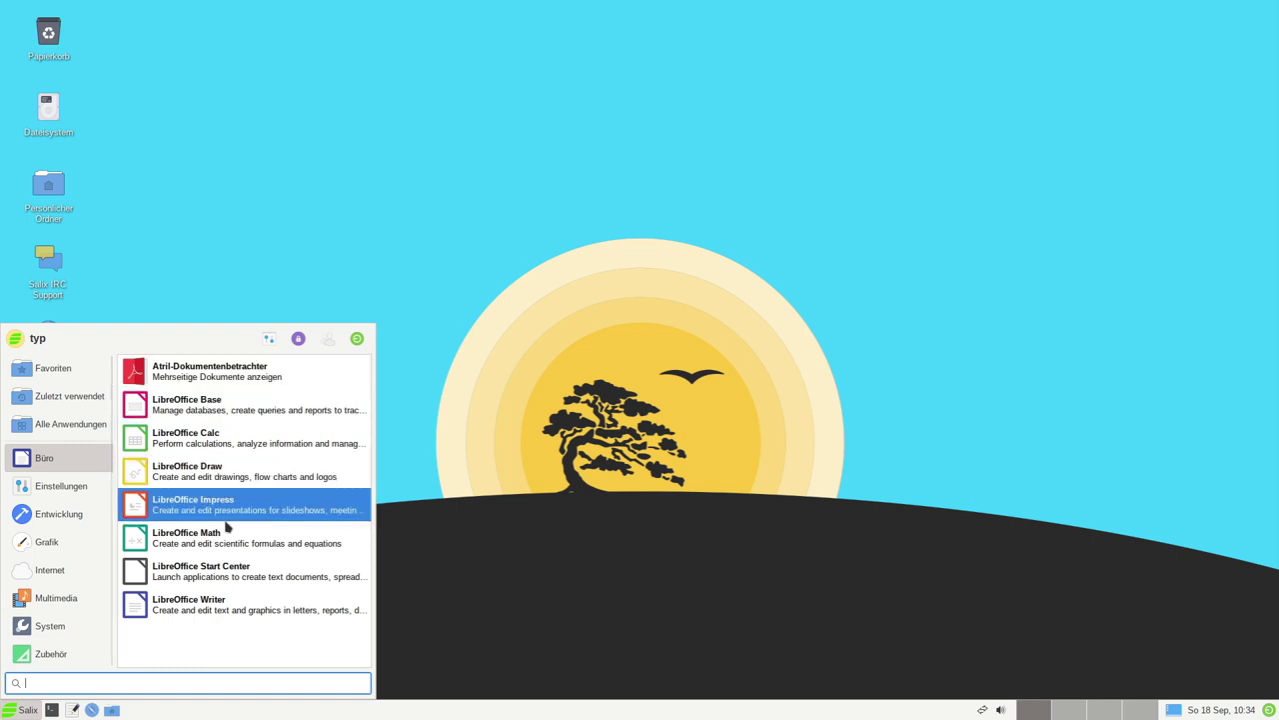
left_click(203, 588)
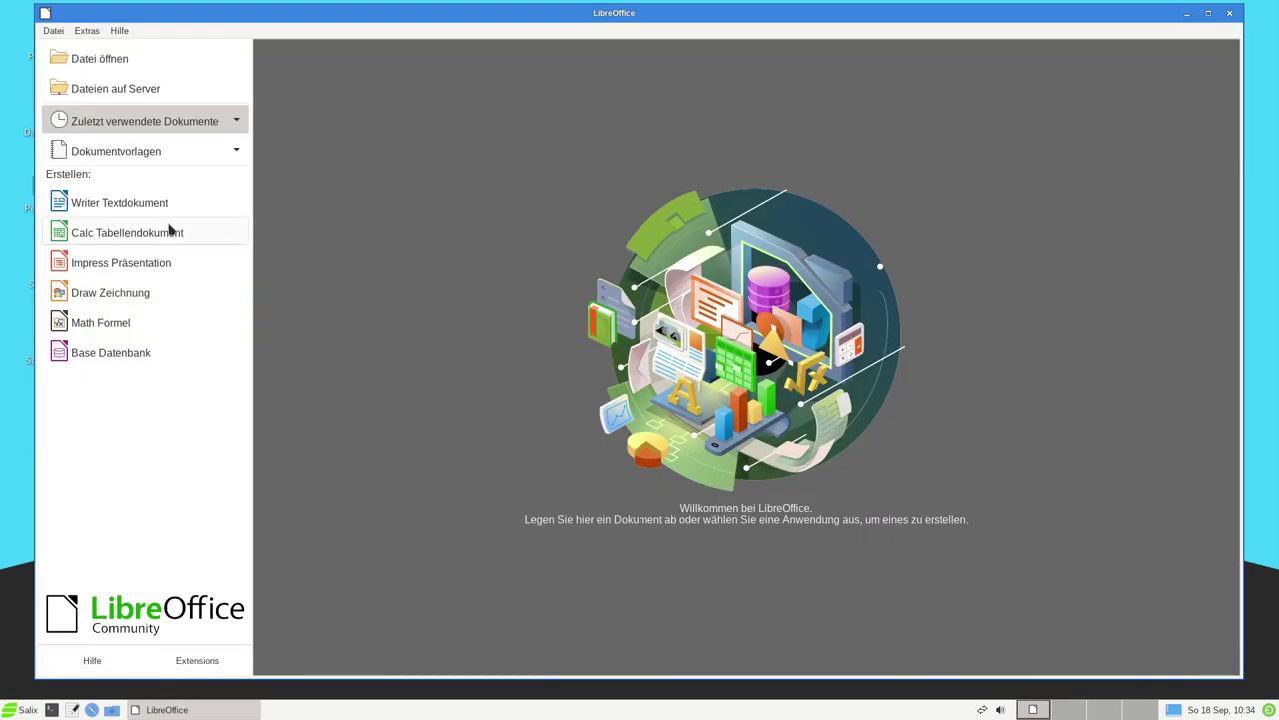
left_click(113, 666)
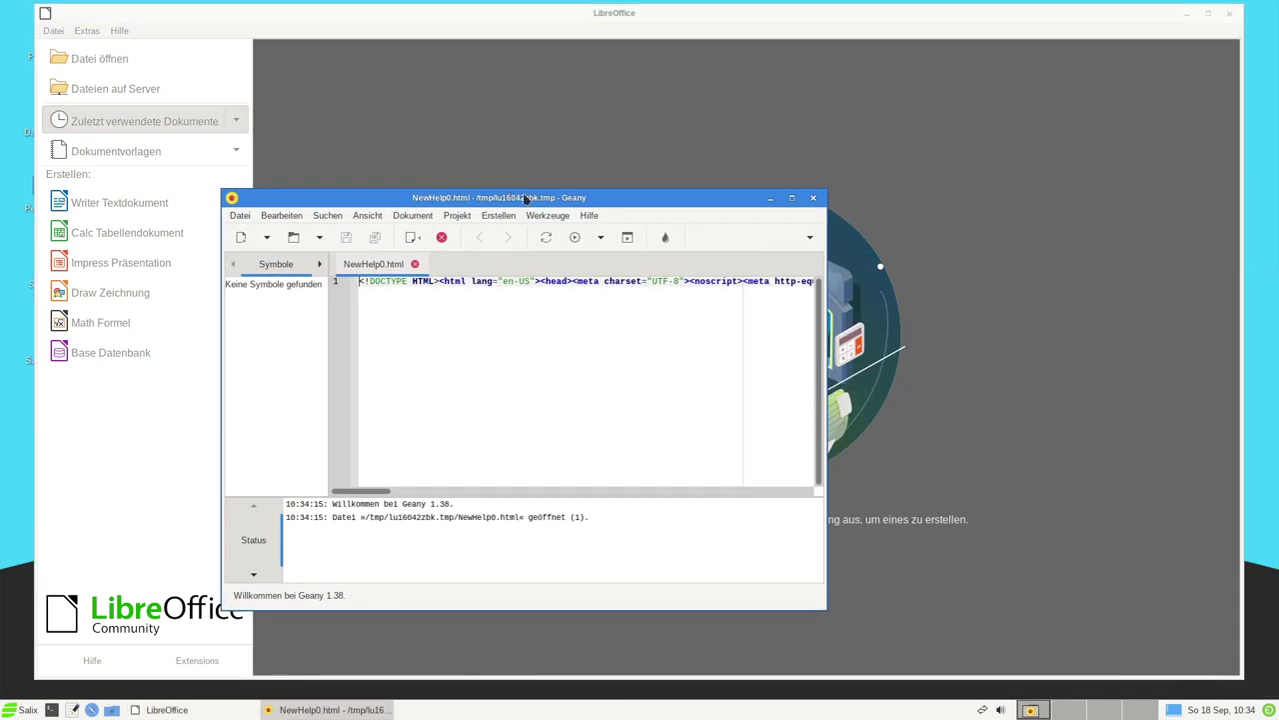
left_click(813, 199)
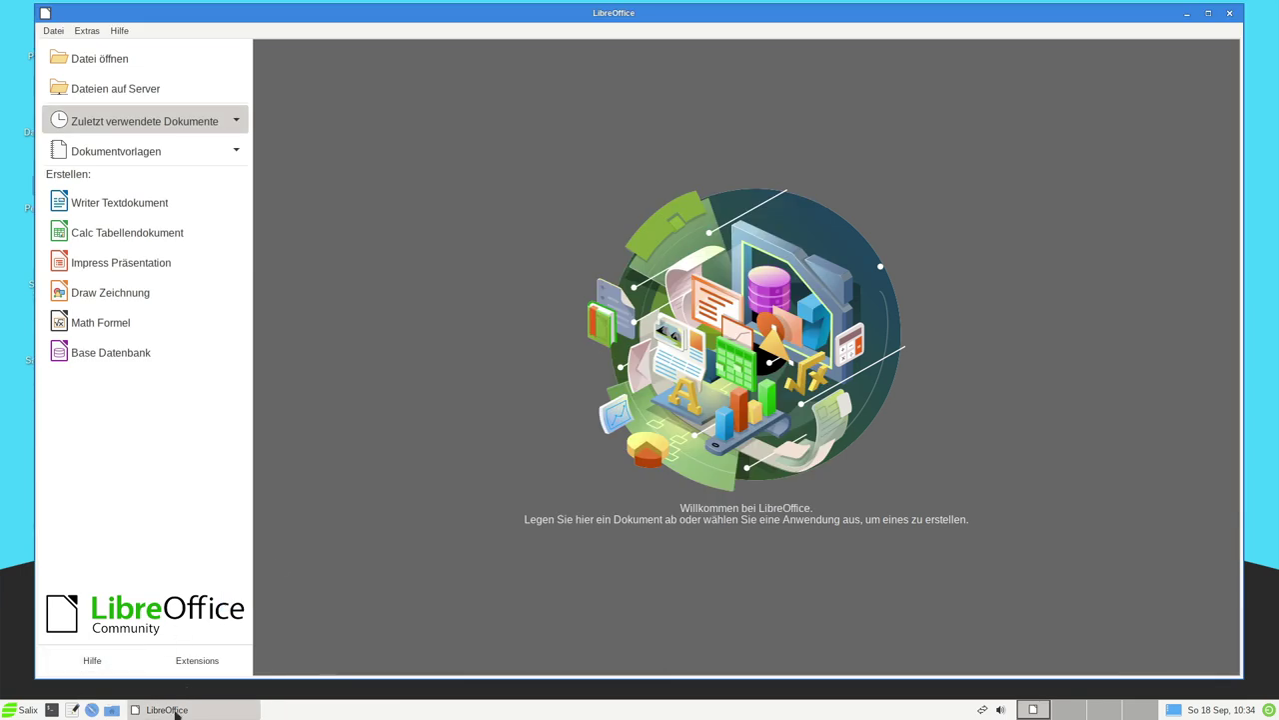
View the LibreOffice version information, then close the information dialog and LibreOffice.
left_click(119, 31)
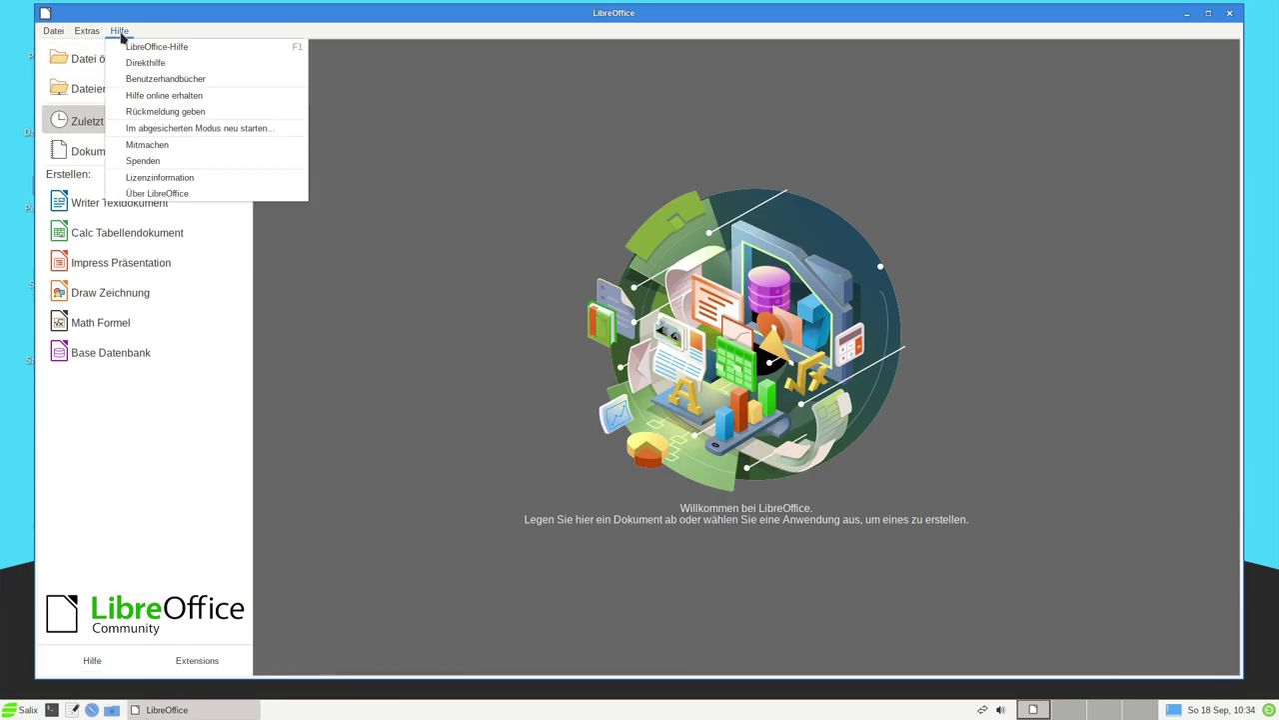
left_click(190, 194)
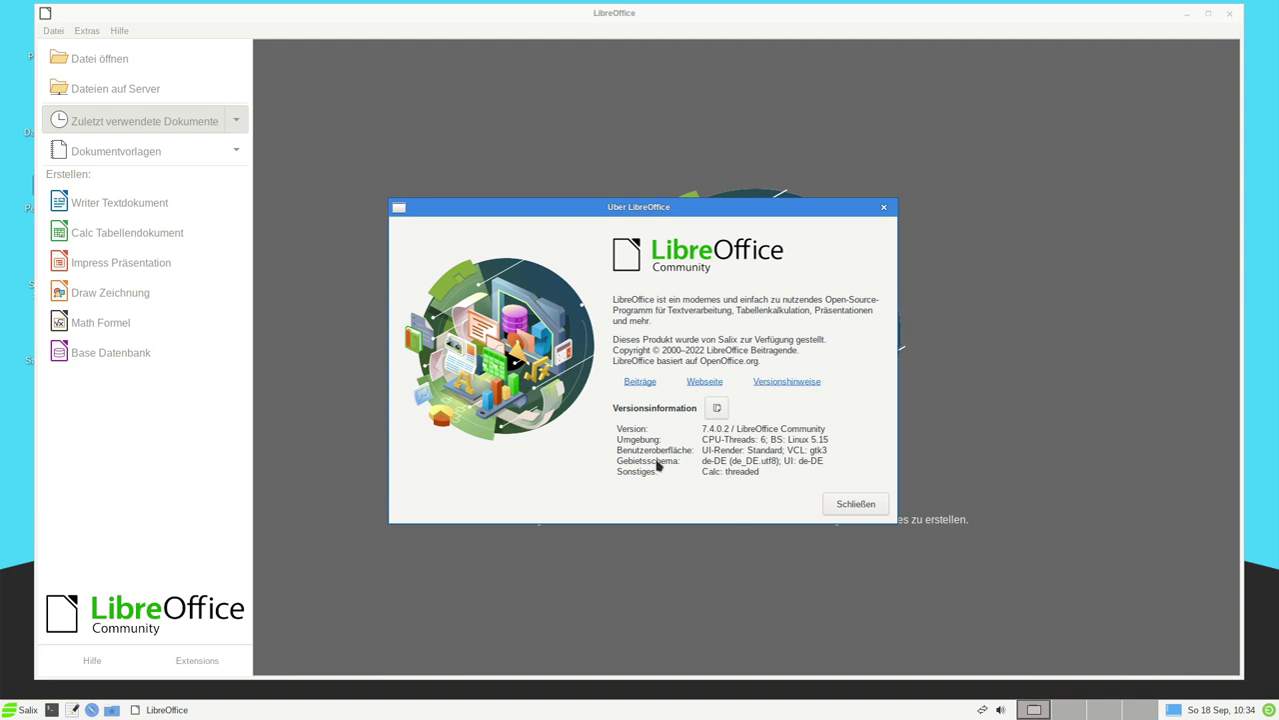
left_click(852, 504)
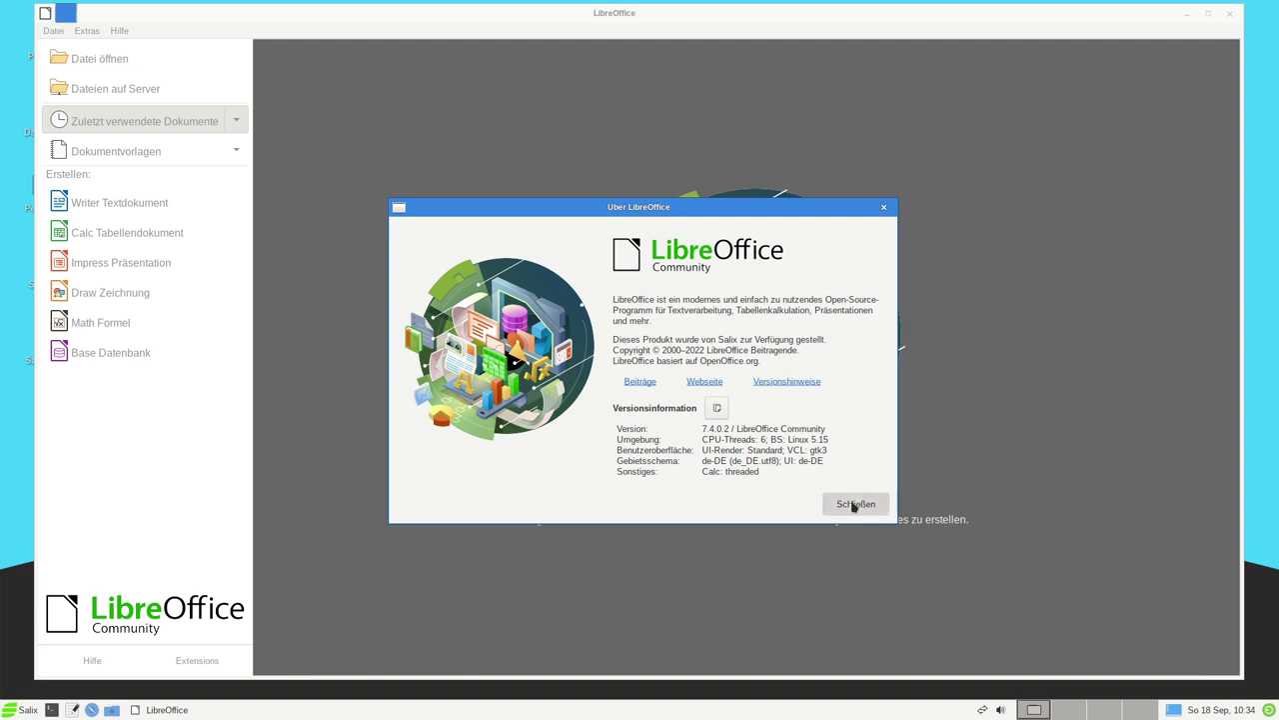
left_click(1229, 13)
Look over the office and settings applications, launch Geany from the development applications and maximize its window.
left_click(14, 712)
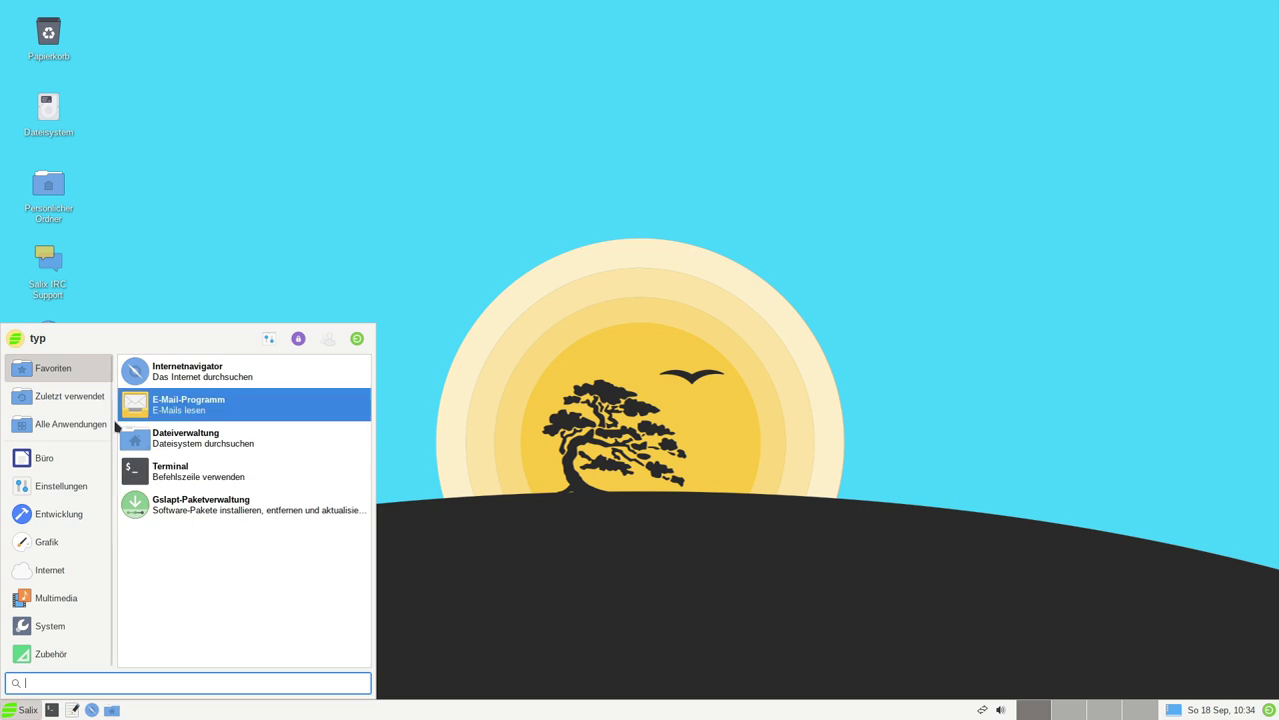
mouse_move(76, 459)
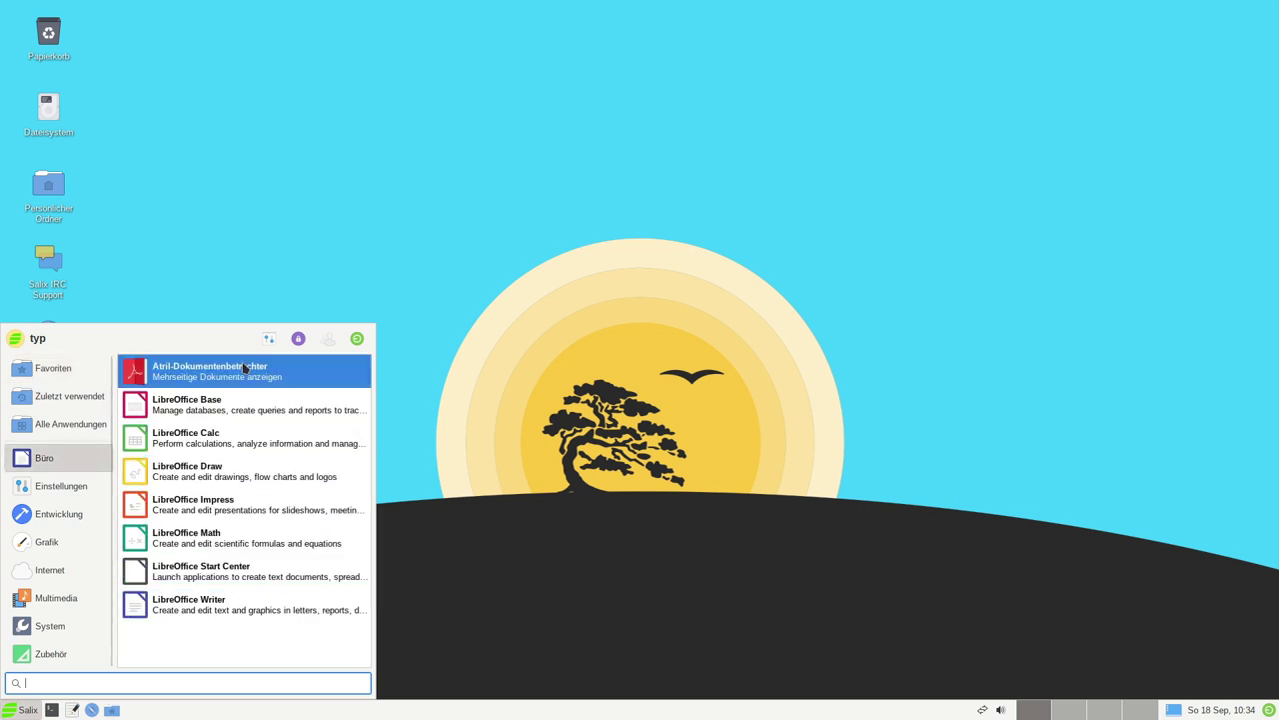
mouse_move(60, 493)
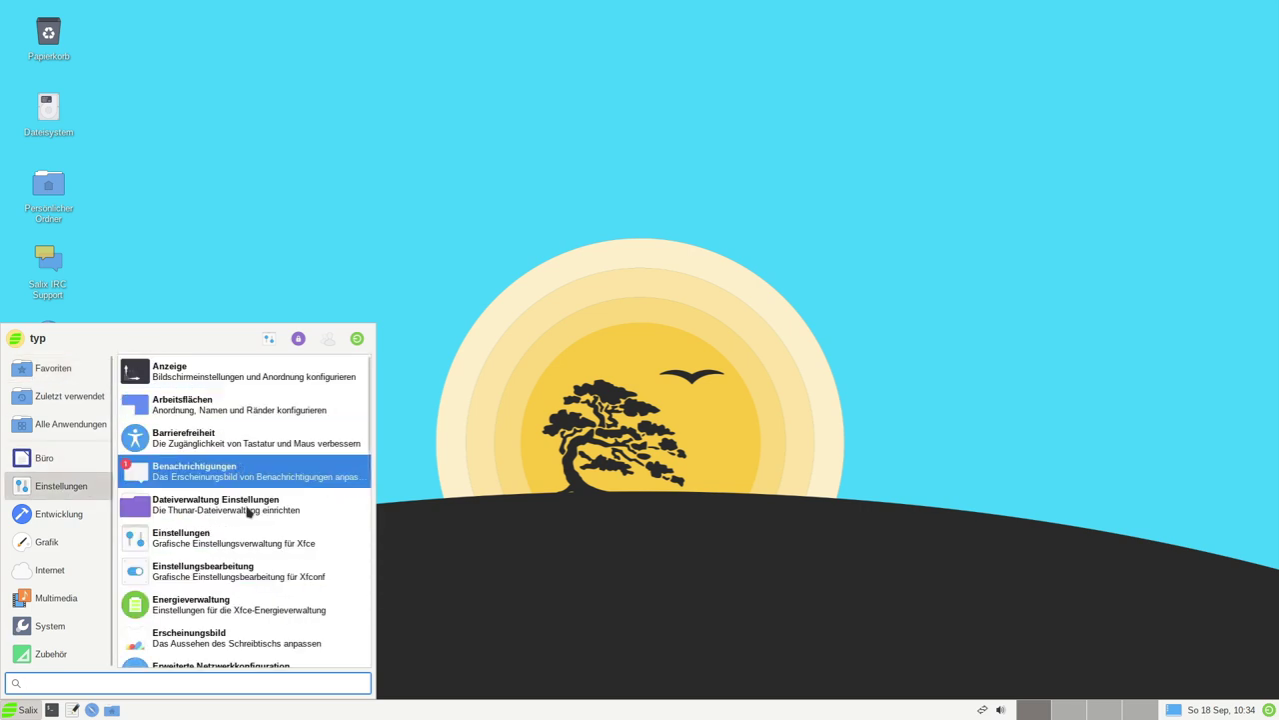
scroll(250, 507, "down", 3)
scroll(250, 510, "down", 2)
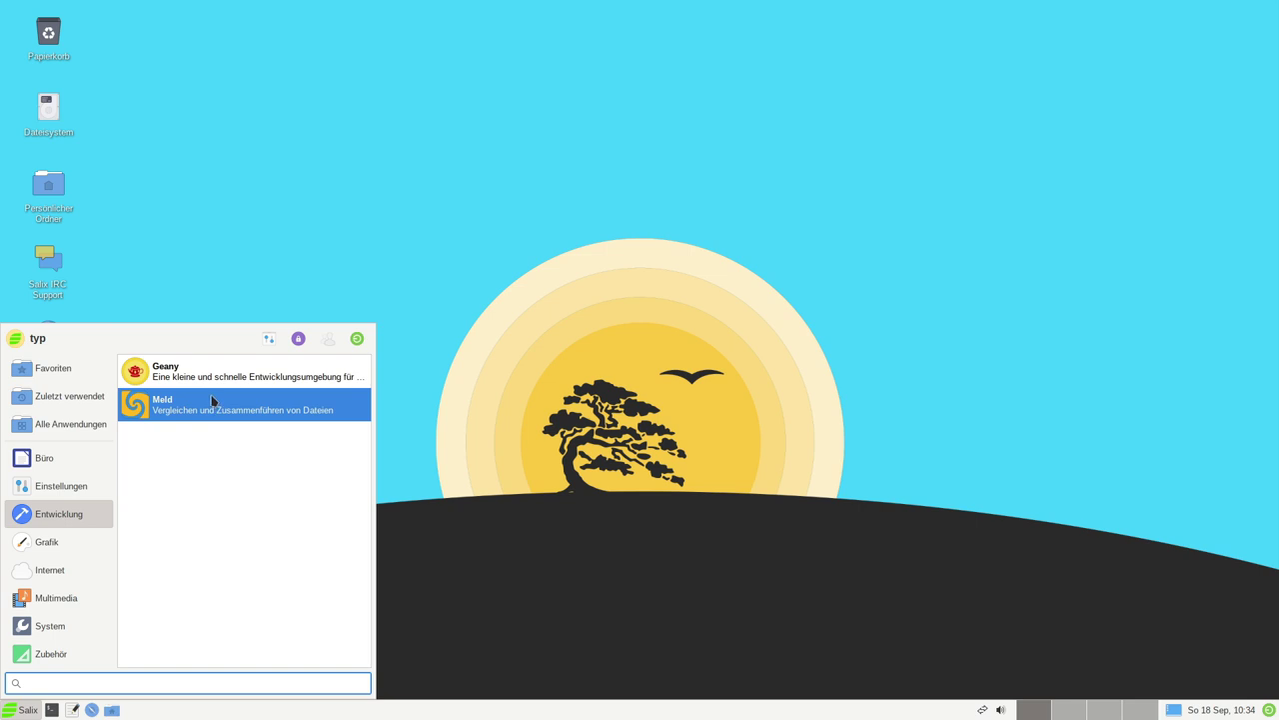
left_click(211, 372)
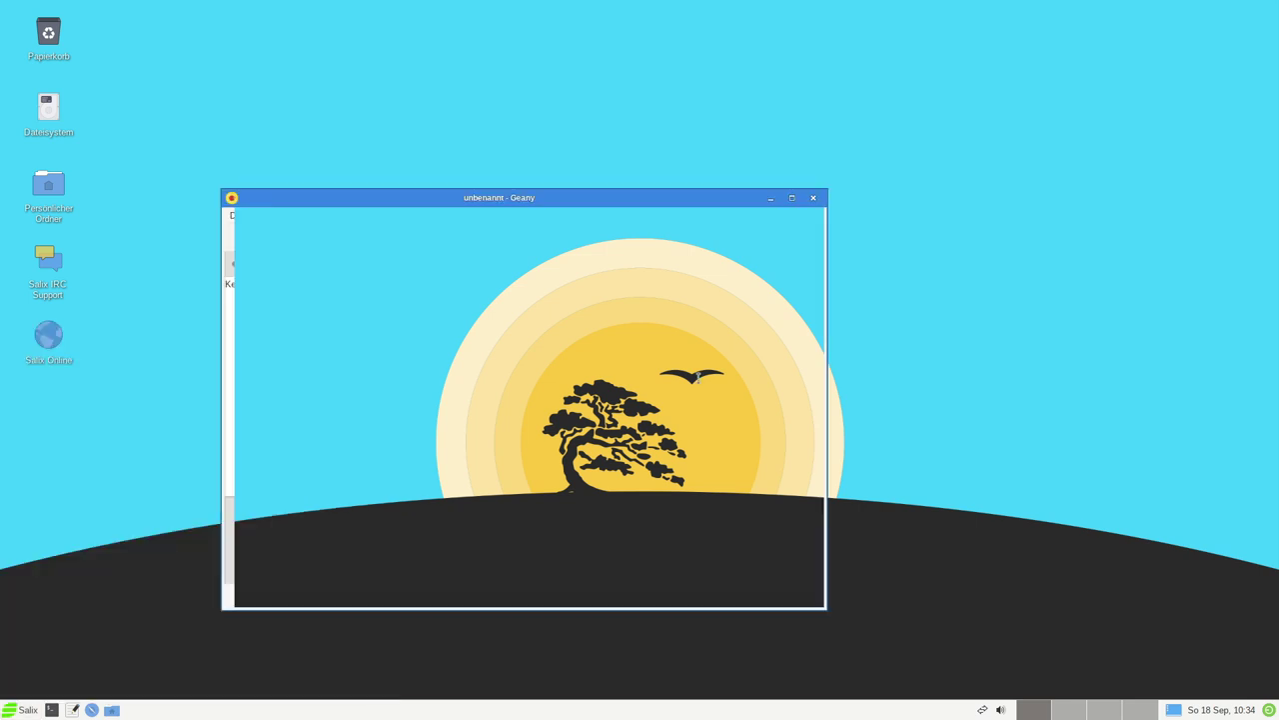
left_click(790, 197)
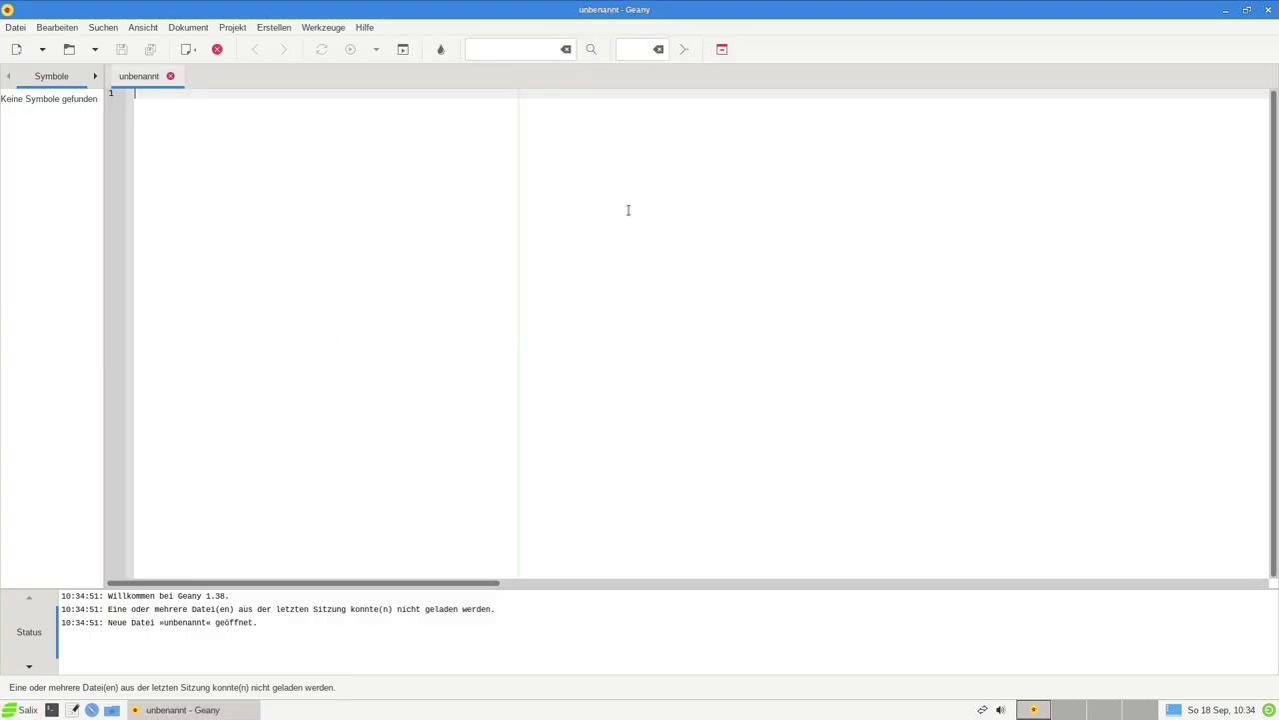
Look through Geany's tools, document and help commands, then close Geany.
left_click(326, 30)
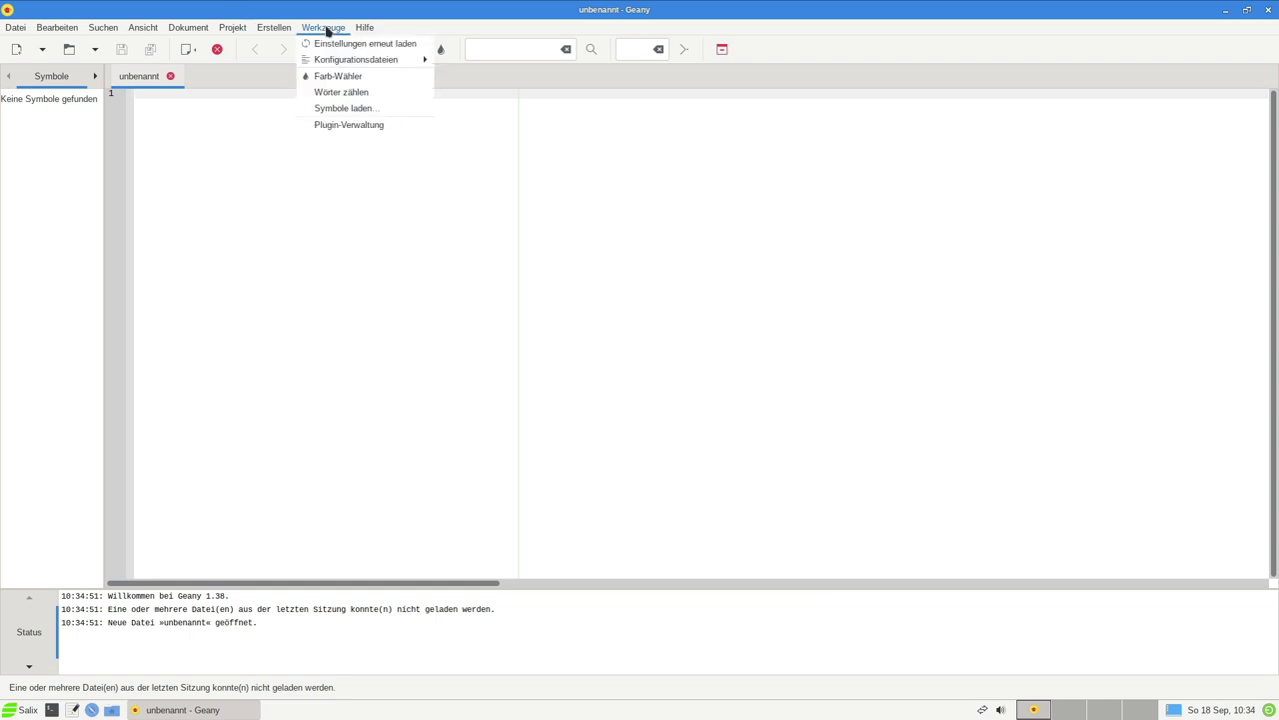
mouse_move(352, 63)
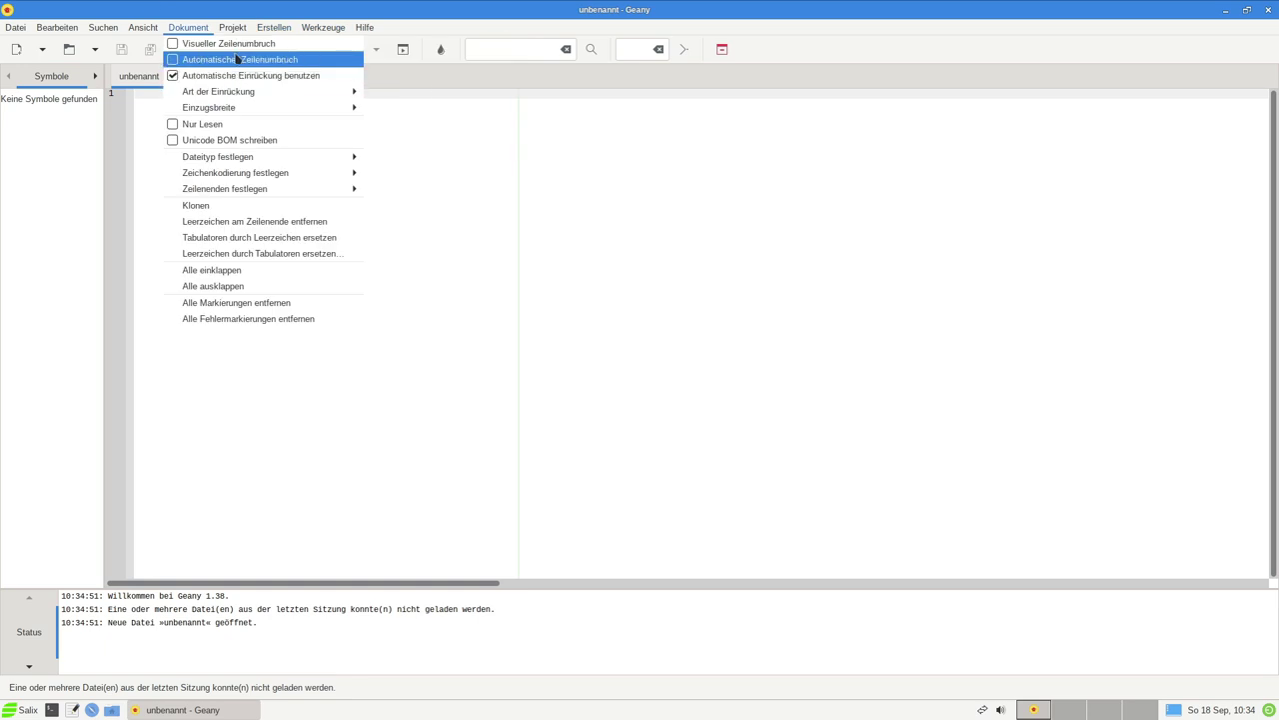
mouse_move(365, 27)
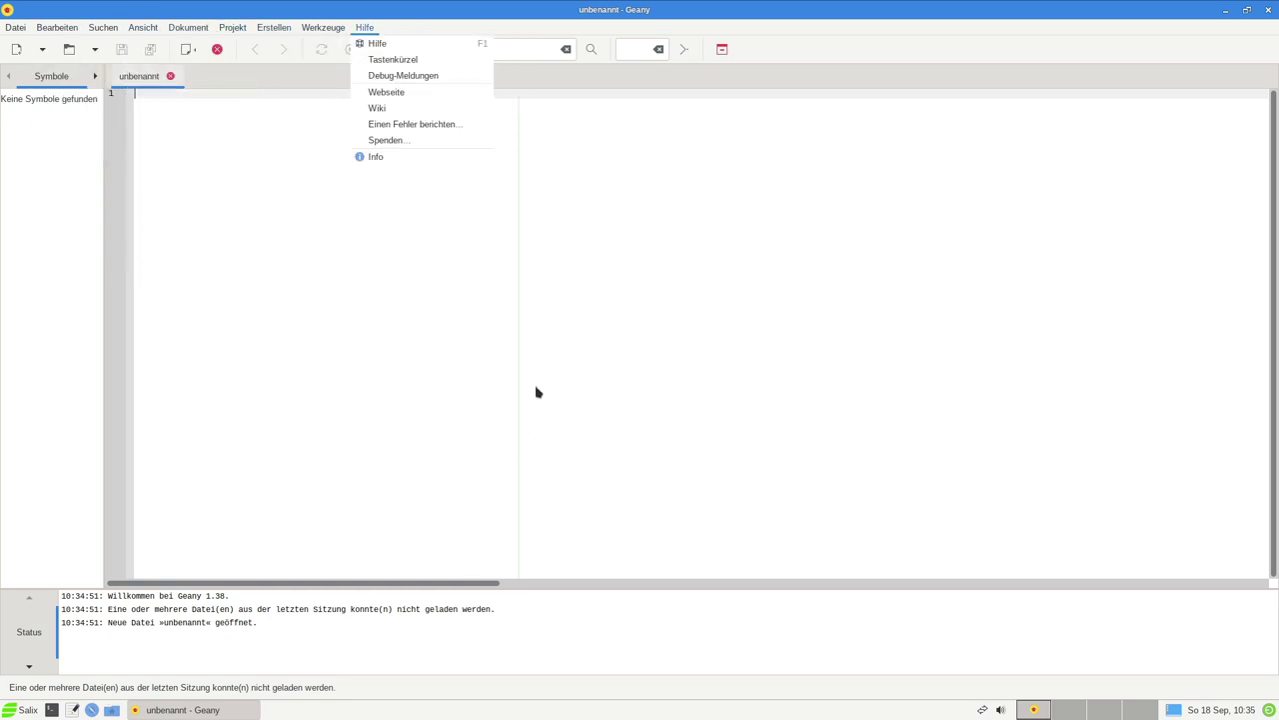
key("Escape")
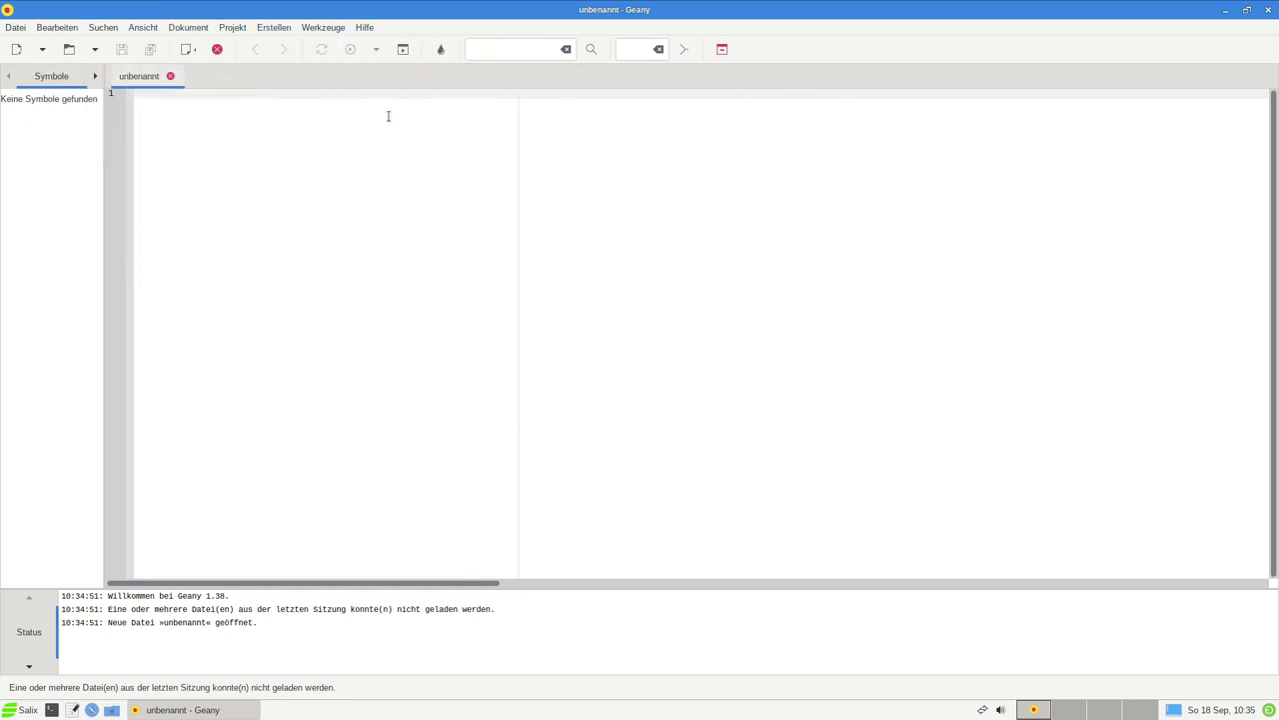
left_click(1269, 9)
Look over the development applications, launch GNU Image Manipulation Program from the graphics applications, and close it.
left_click(14, 708)
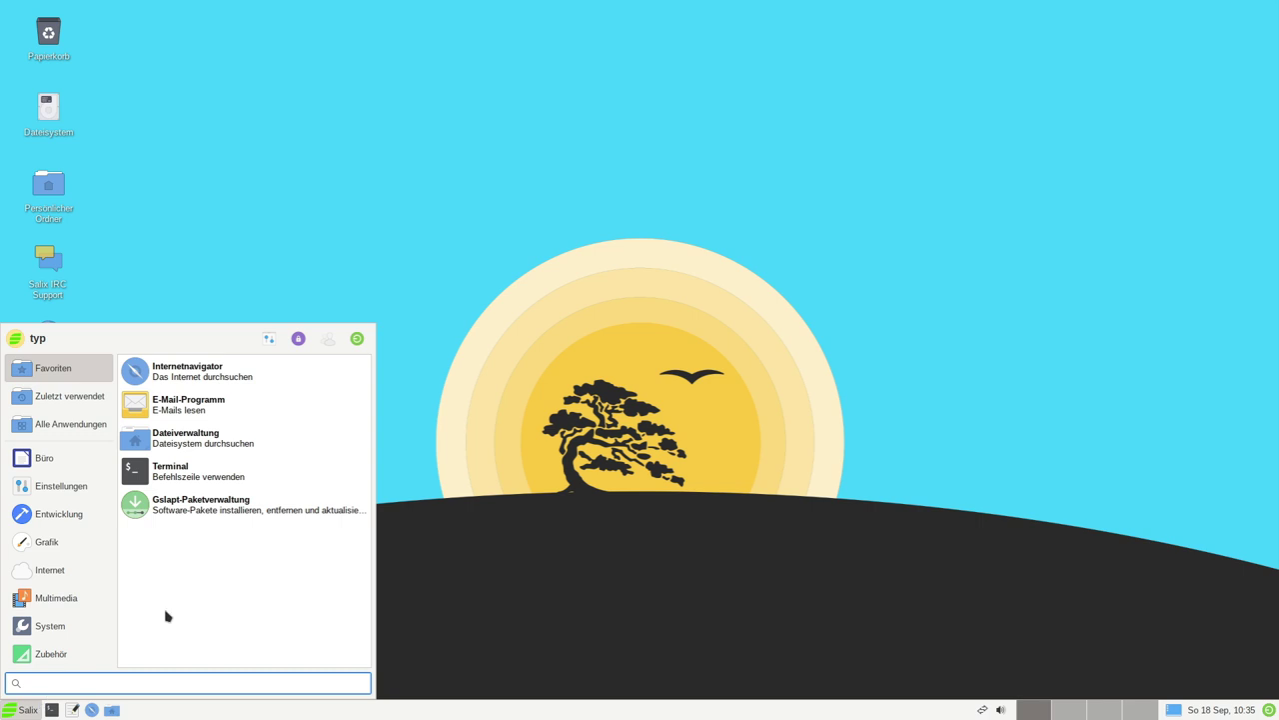
mouse_move(57, 517)
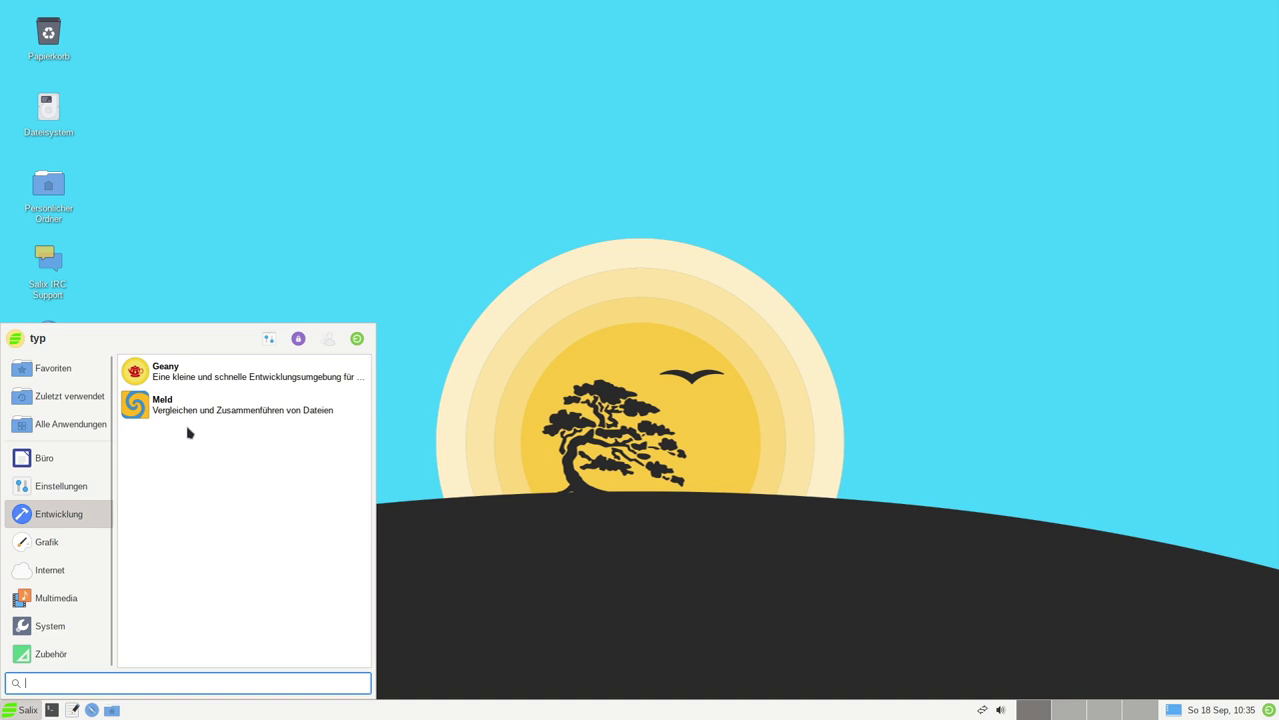
mouse_move(72, 547)
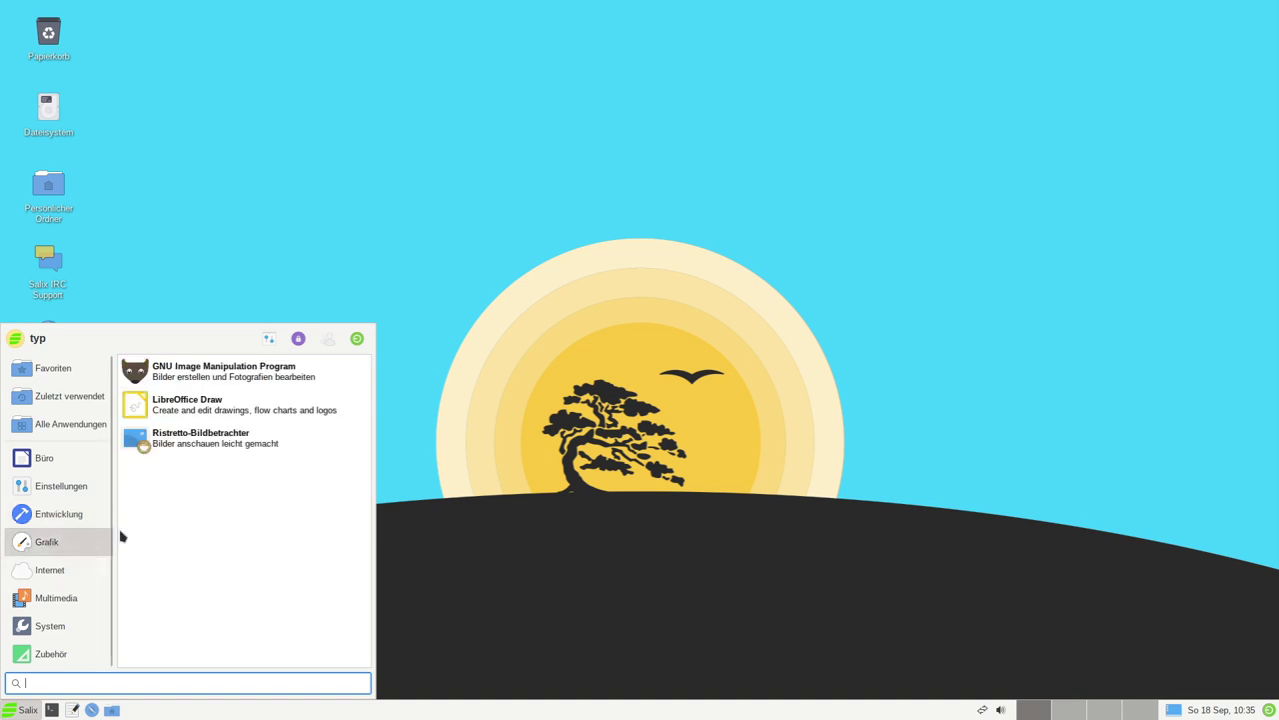
left_click(204, 376)
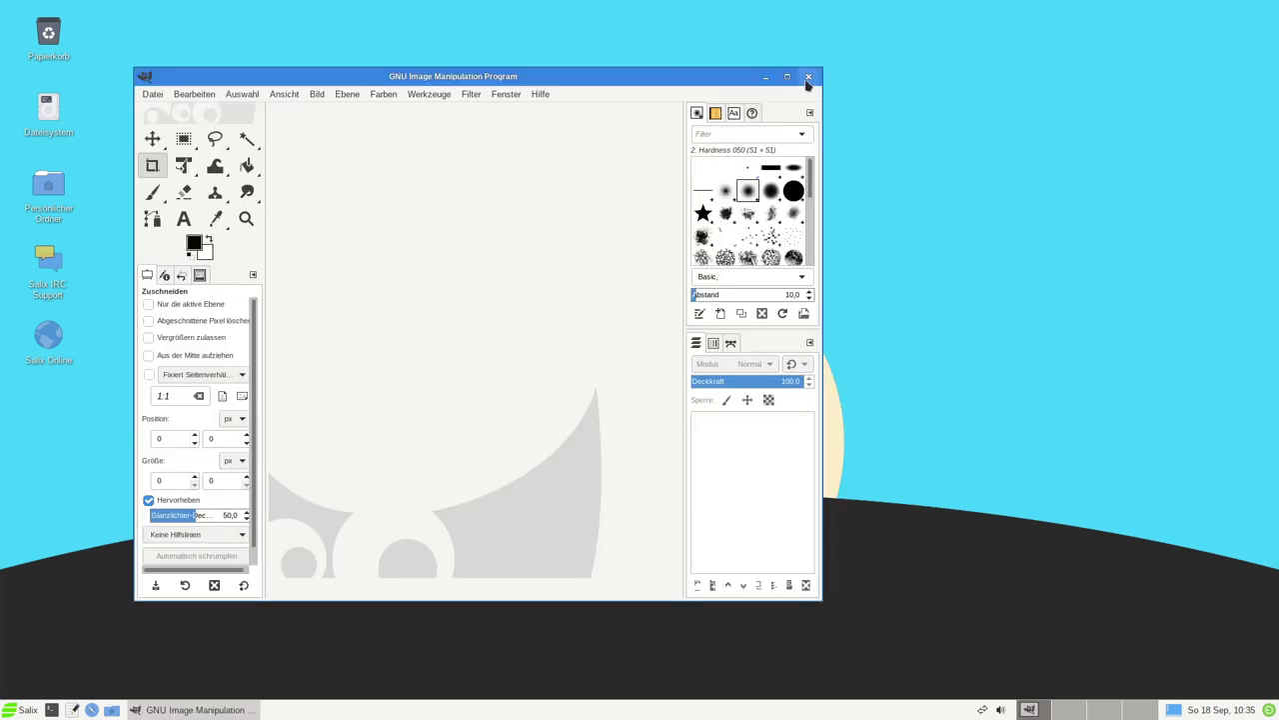
left_click(808, 78)
Look over the remaining graphics applications and launch Firefox from the Internet applications.
left_click(9, 711)
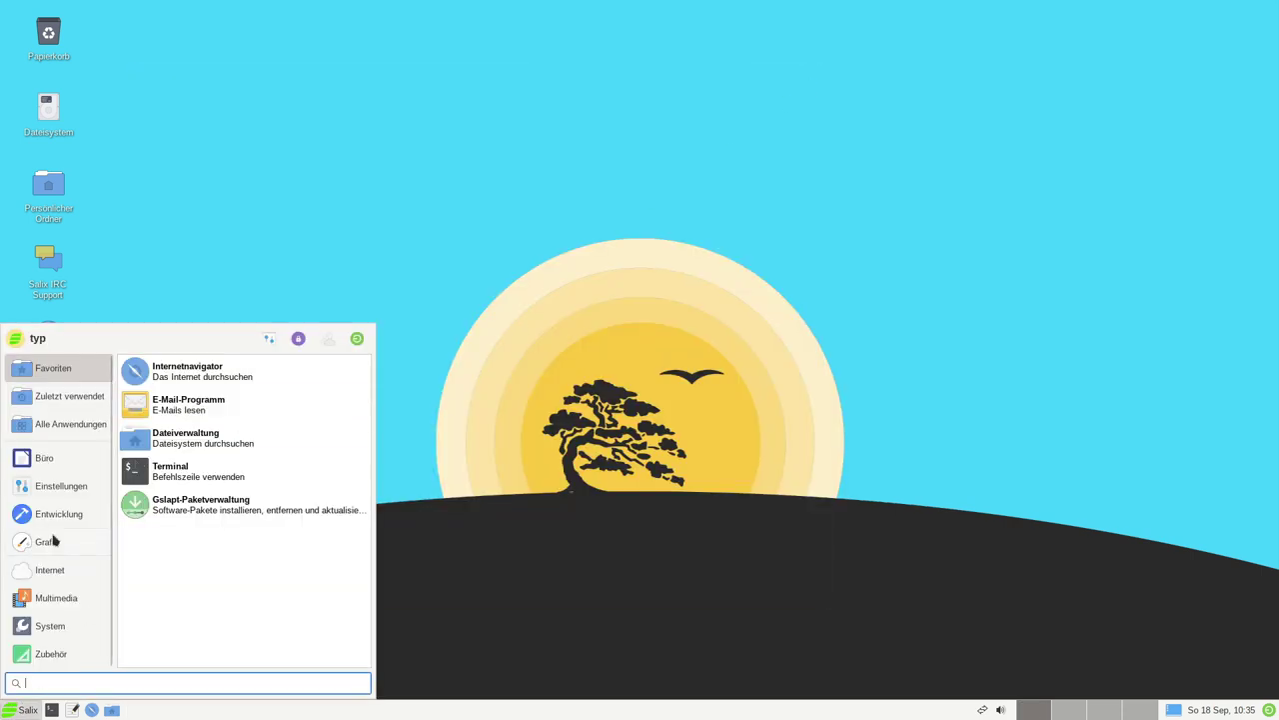
left_click(68, 545)
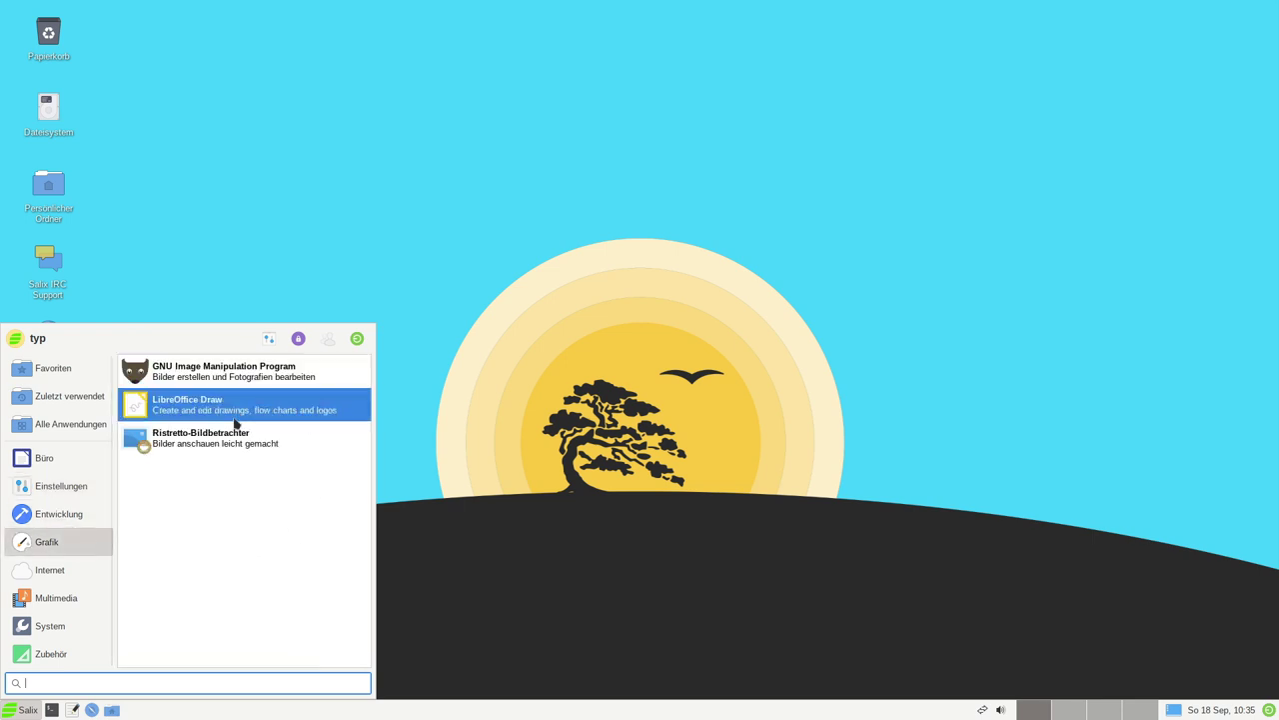
left_click(30, 571)
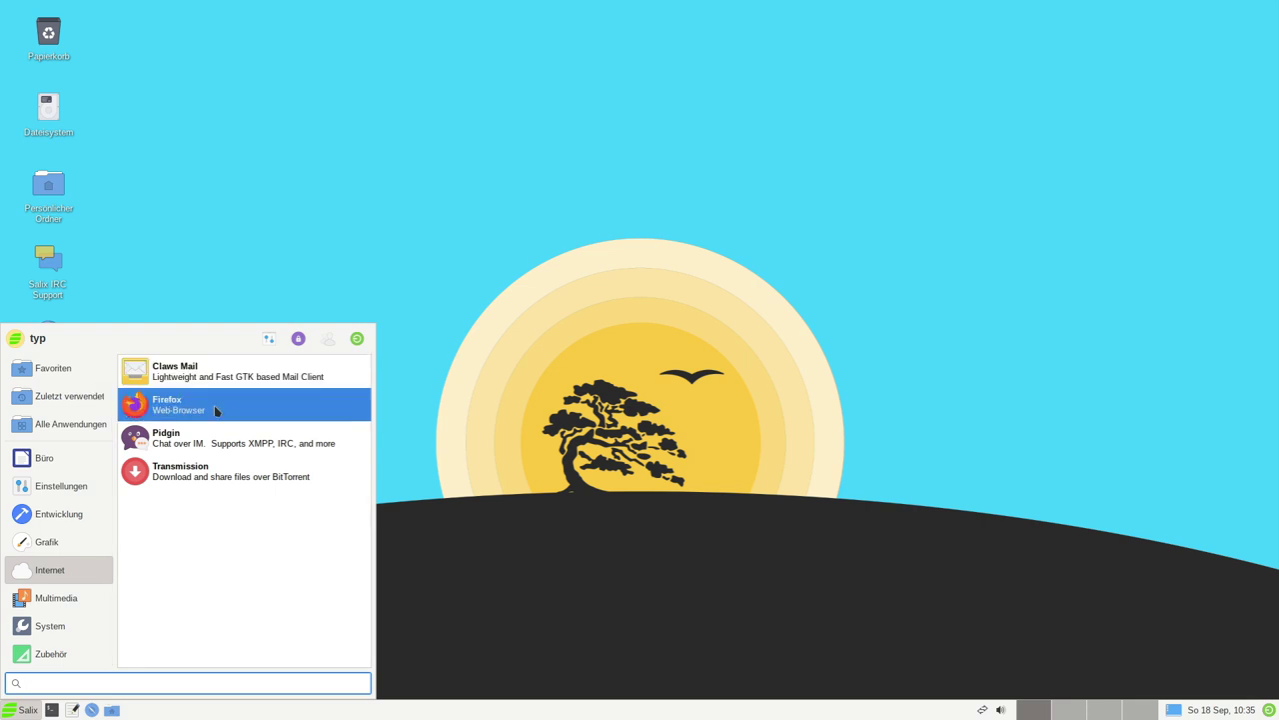
left_click(216, 404)
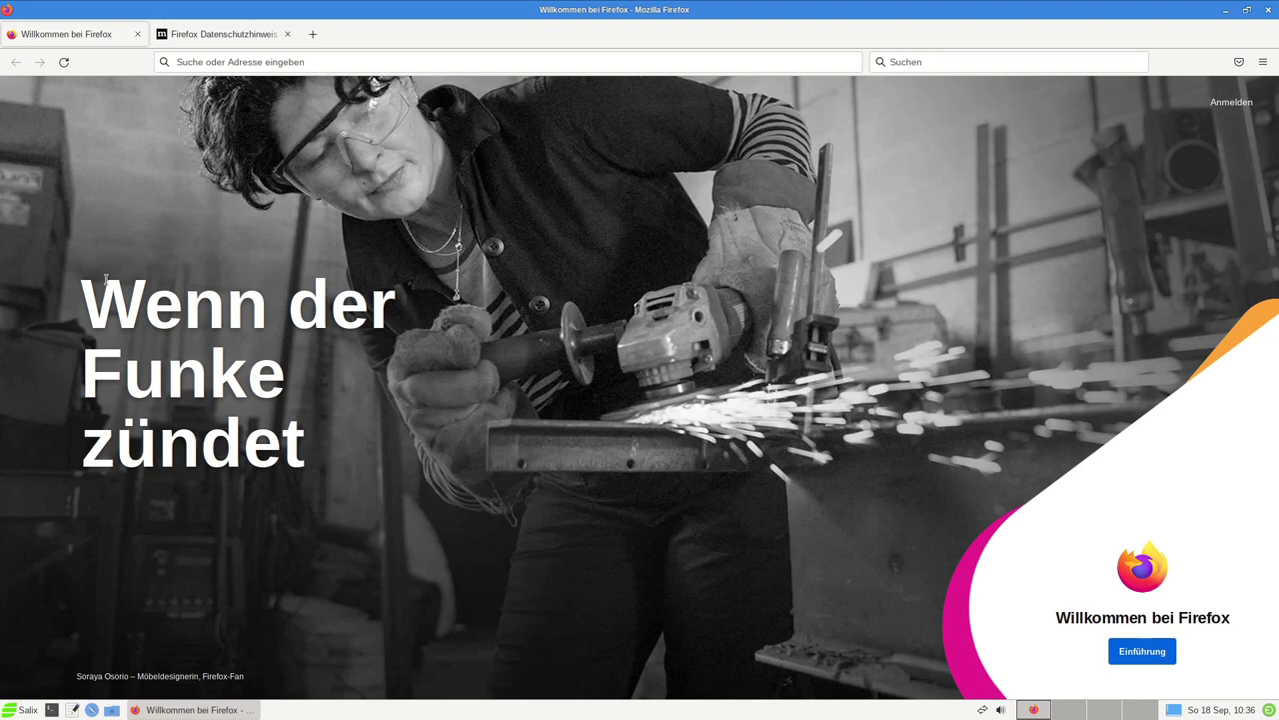
View the Firefox version information, then close Firefox and its information dialog.
left_click(1262, 62)
left_click(1110, 440)
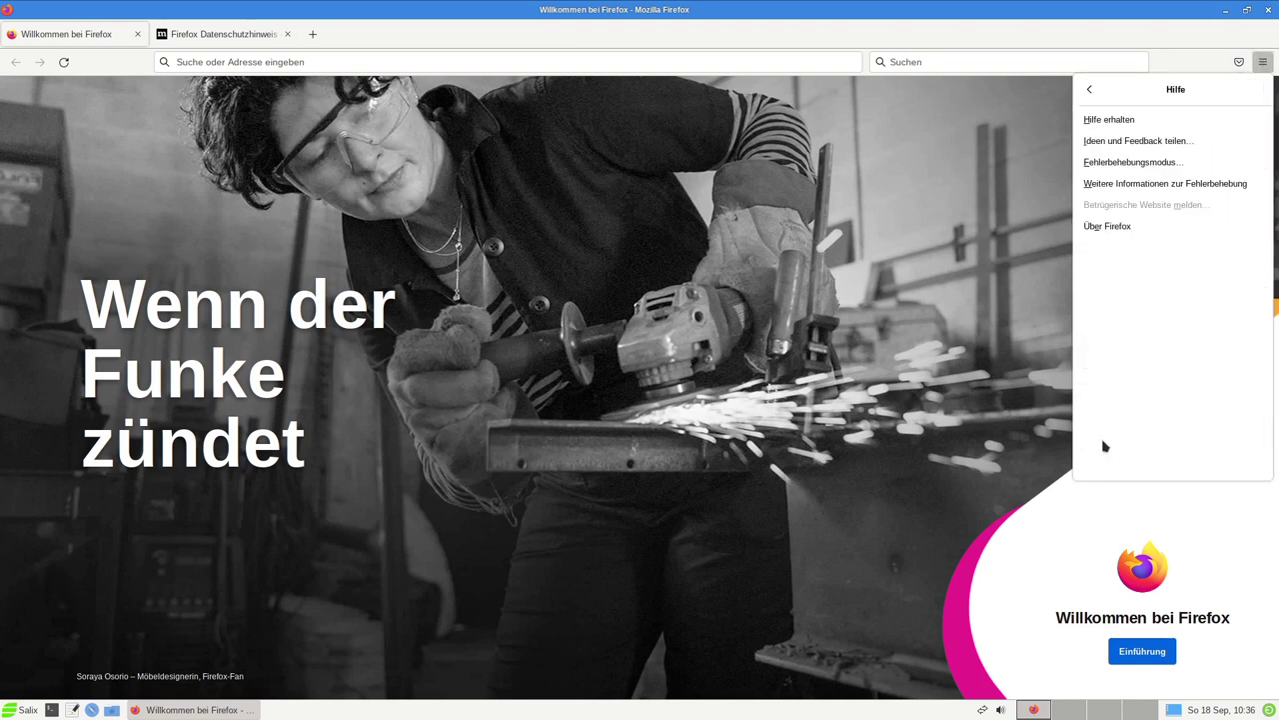
left_click(1109, 226)
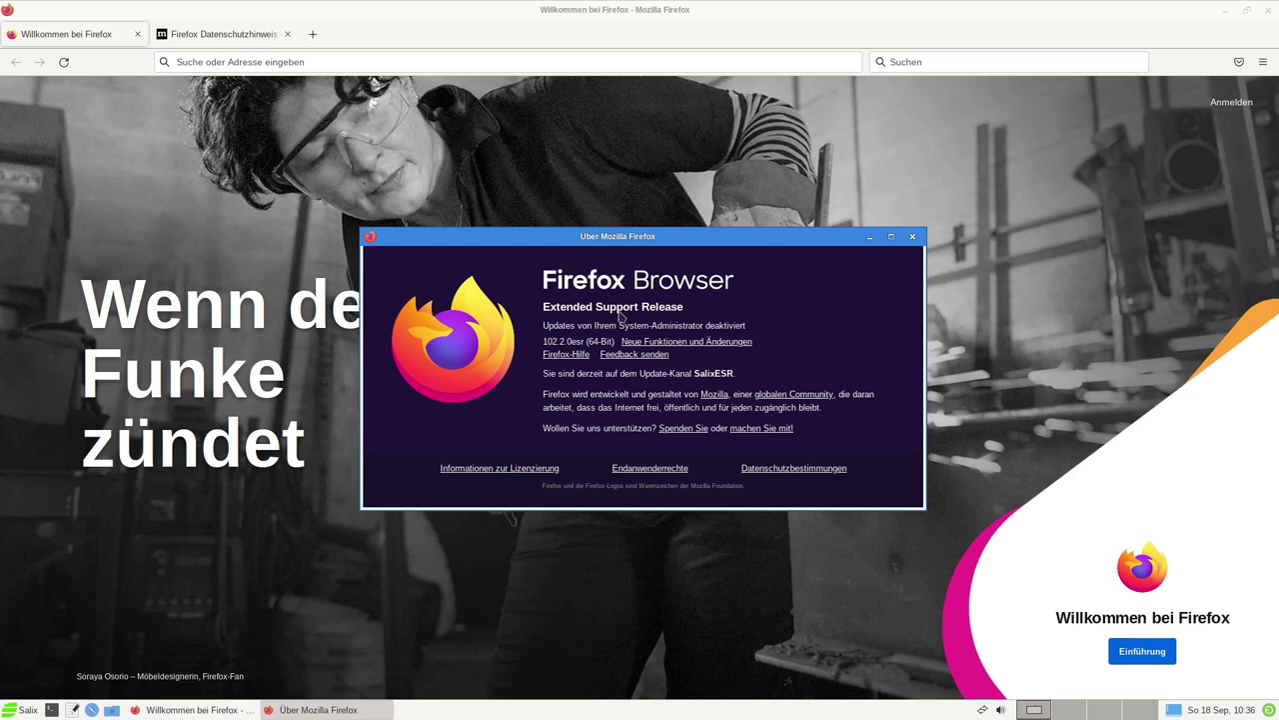
double_click(545, 340)
key("Escape")
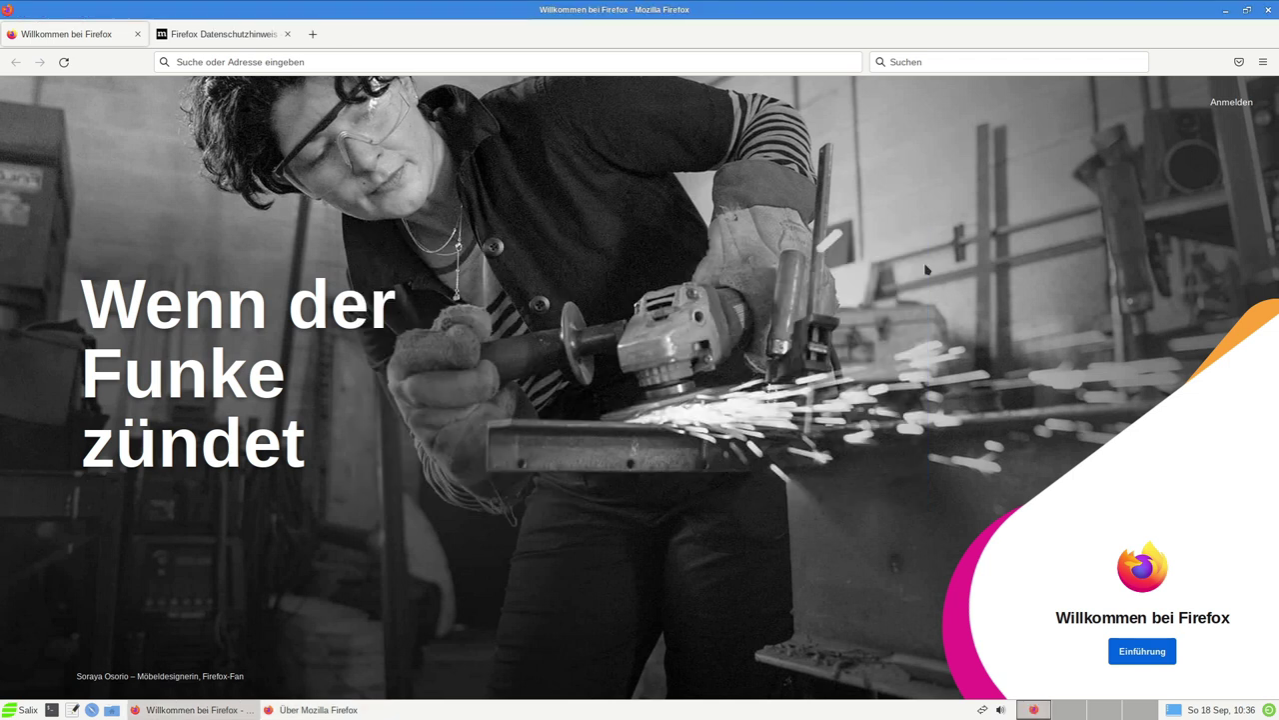
left_click(1267, 10)
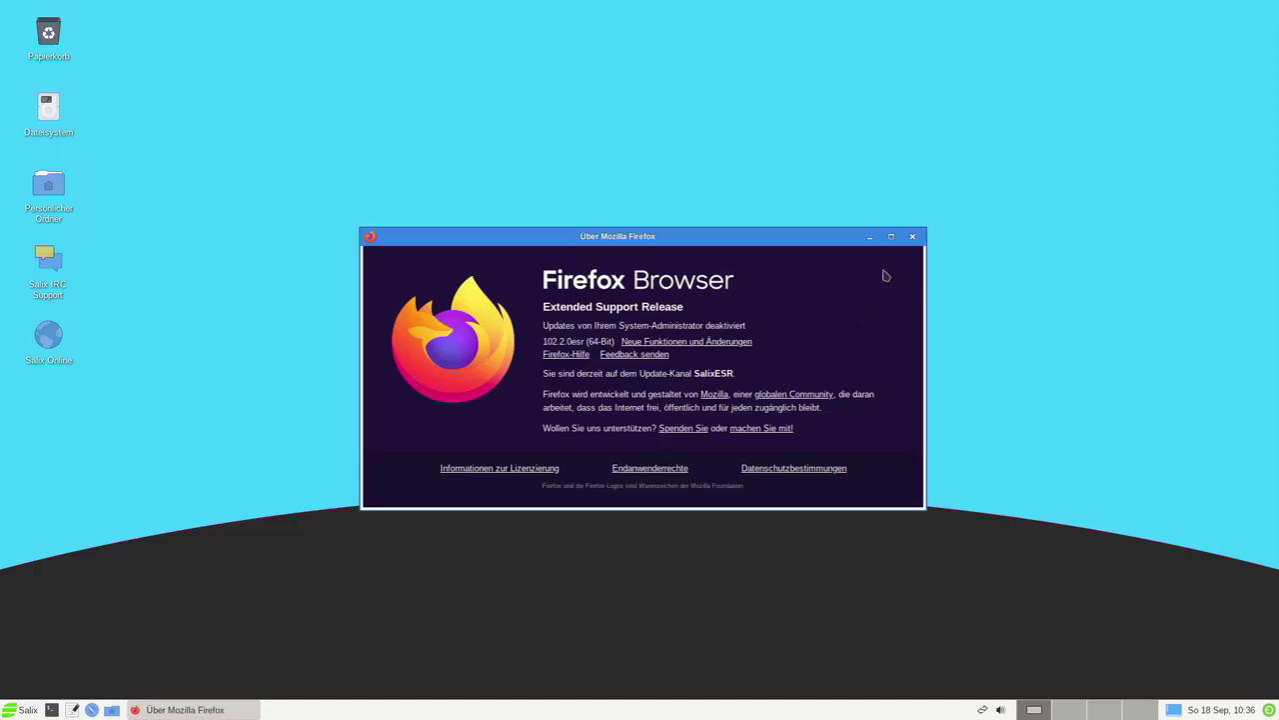
left_click(907, 240)
Look over the Internet applications, launch Asunder from the multimedia applications, and close it.
left_click(12, 708)
left_click(47, 542)
left_click(60, 567)
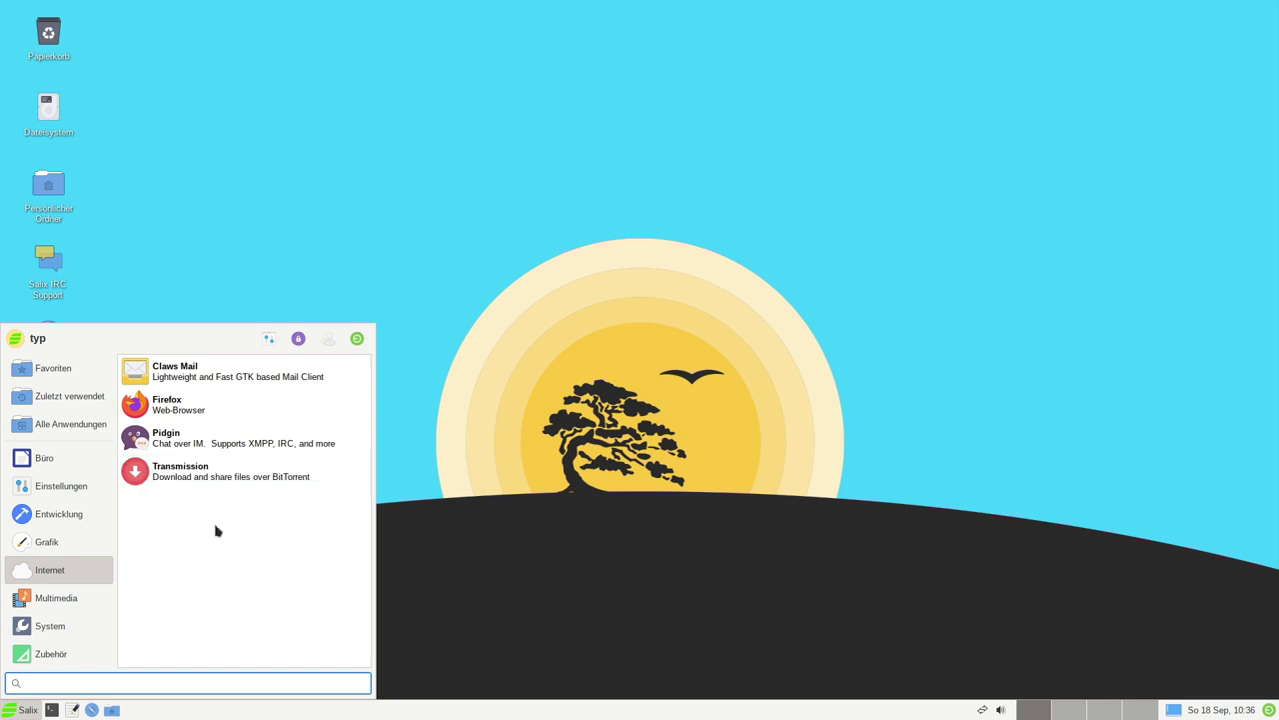
left_click(50, 598)
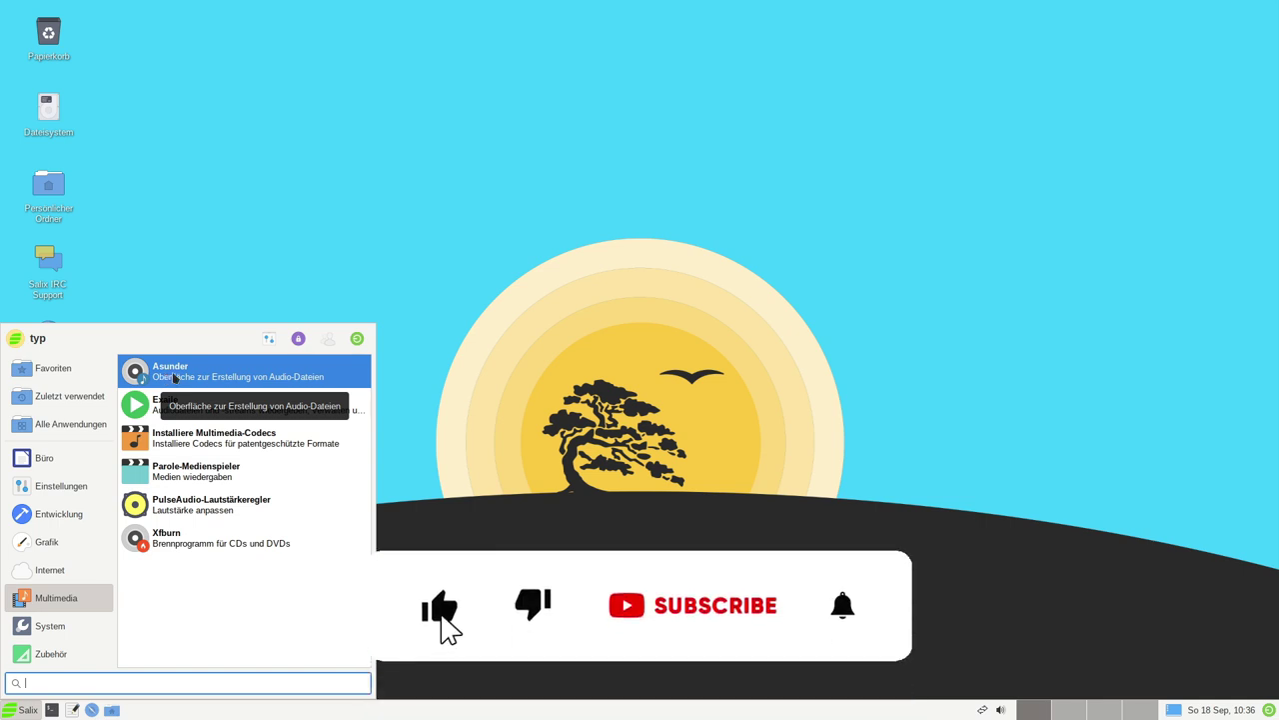
left_click(174, 377)
left_click(480, 222)
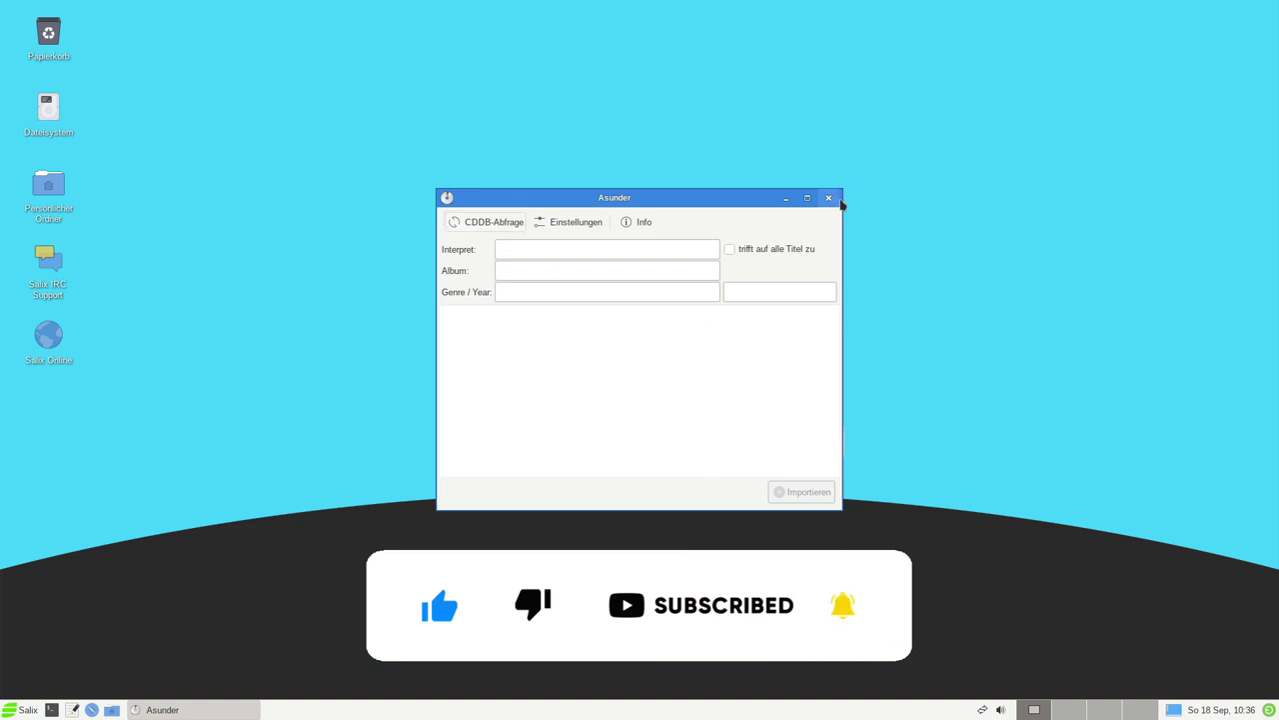
left_click(828, 197)
Launch the multimedia codec installer, authenticate with the account password, and continue to the list of packages.
left_click(20, 709)
mouse_move(70, 602)
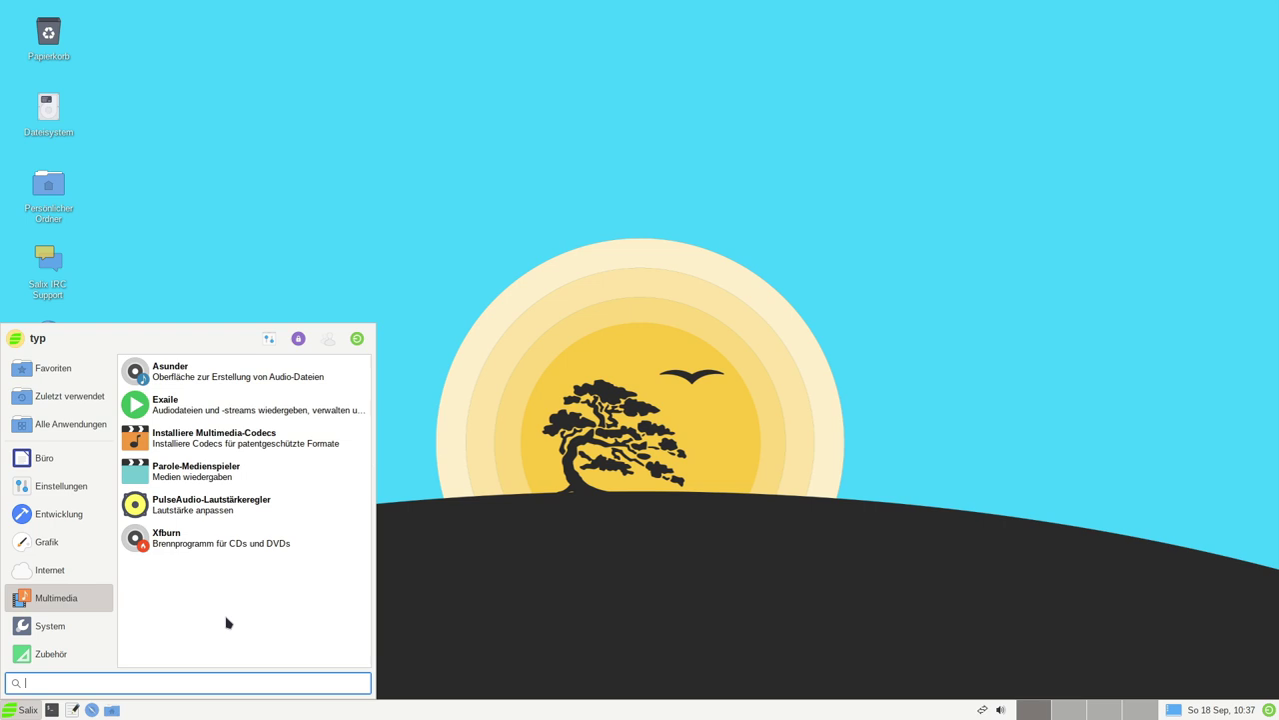
left_click(226, 438)
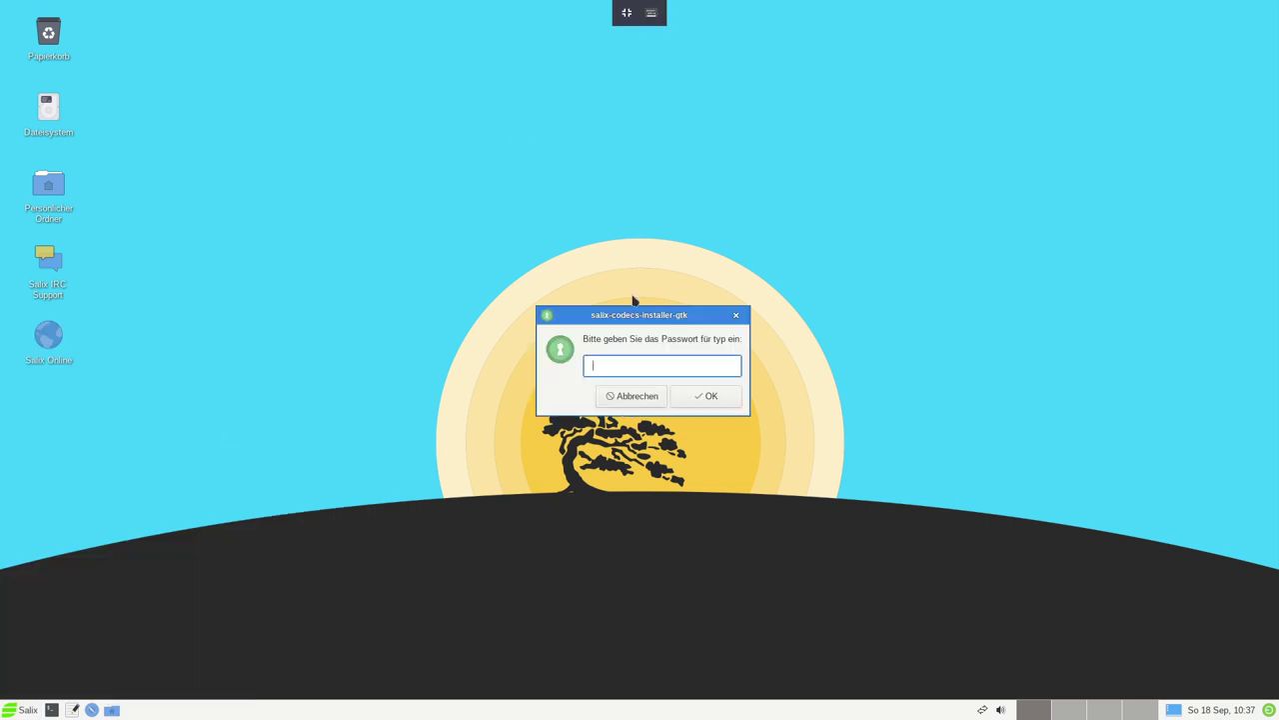
type("•••••")
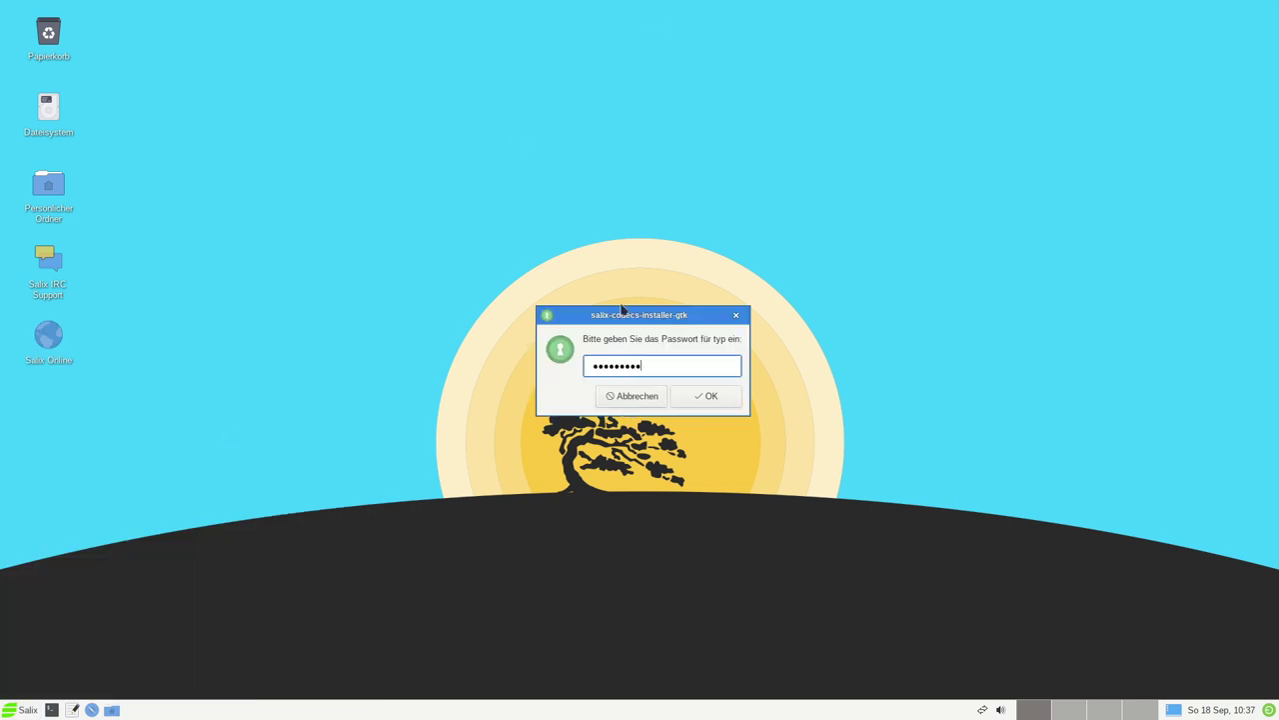
type("•••••••")
key("Return")
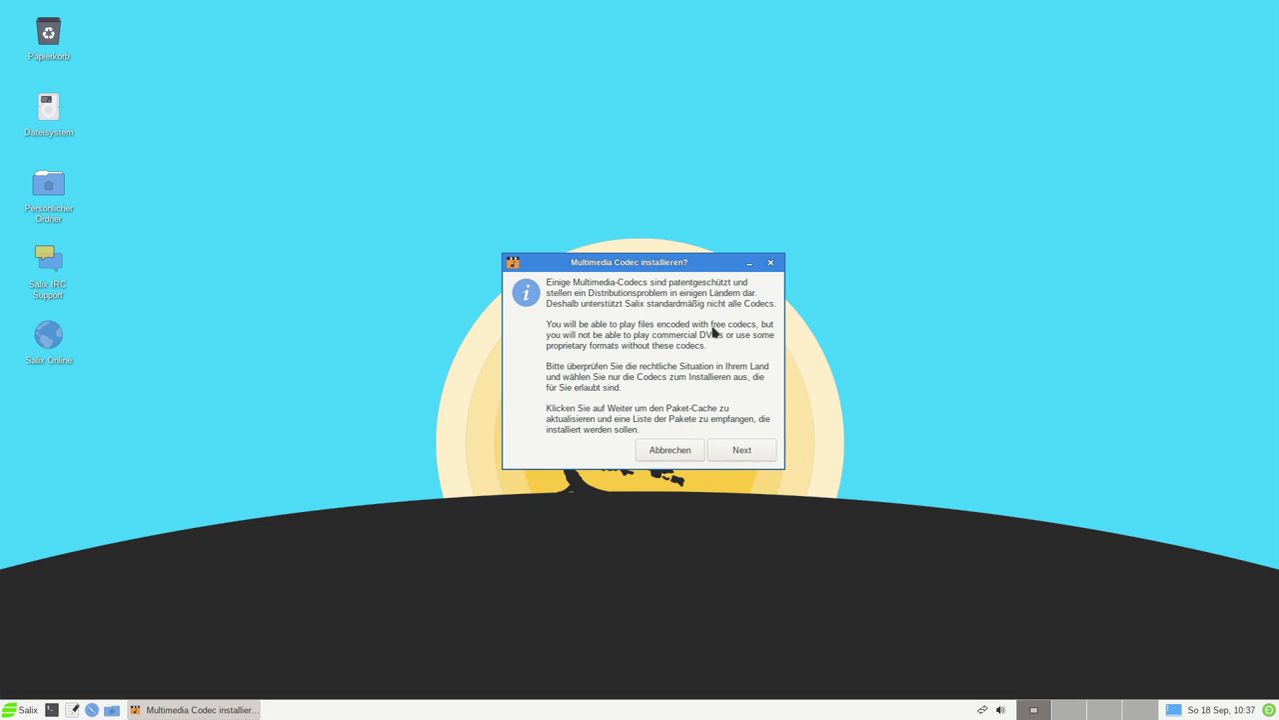
left_click(753, 451)
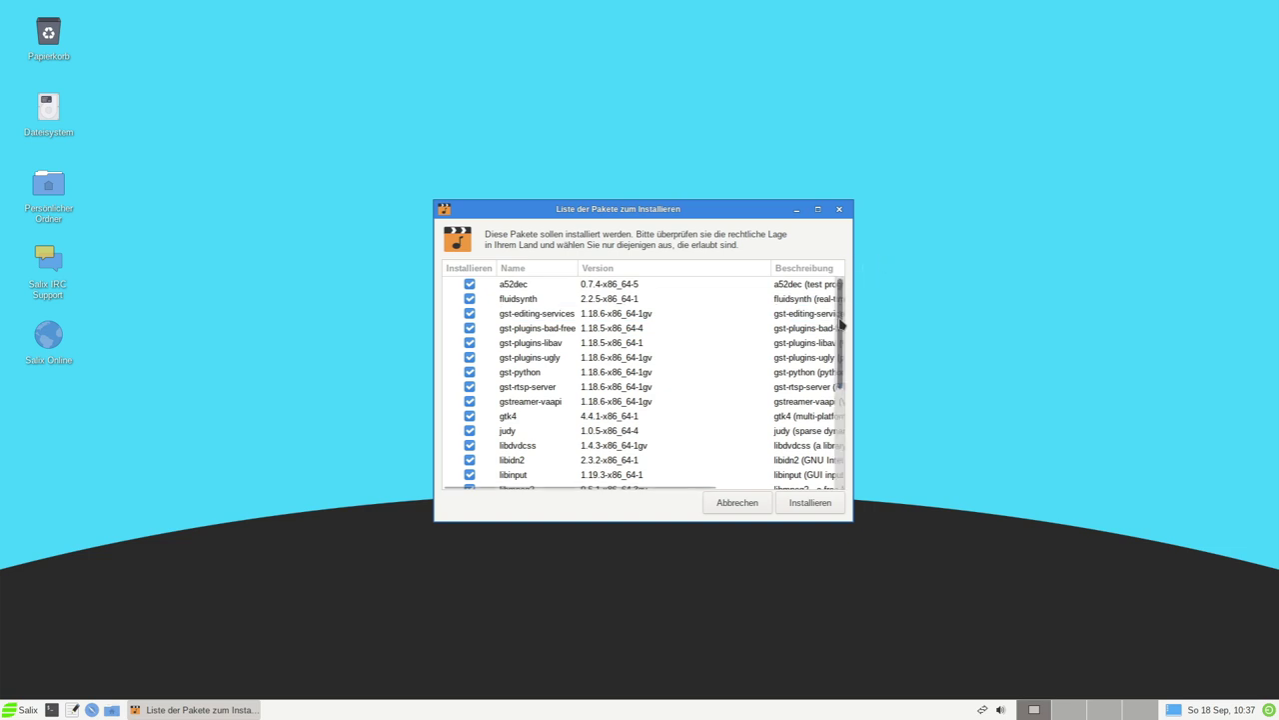
Examine the full list of codec packages selected for installation, including their names, versions and descriptions.
scroll(842, 330, "down", 3)
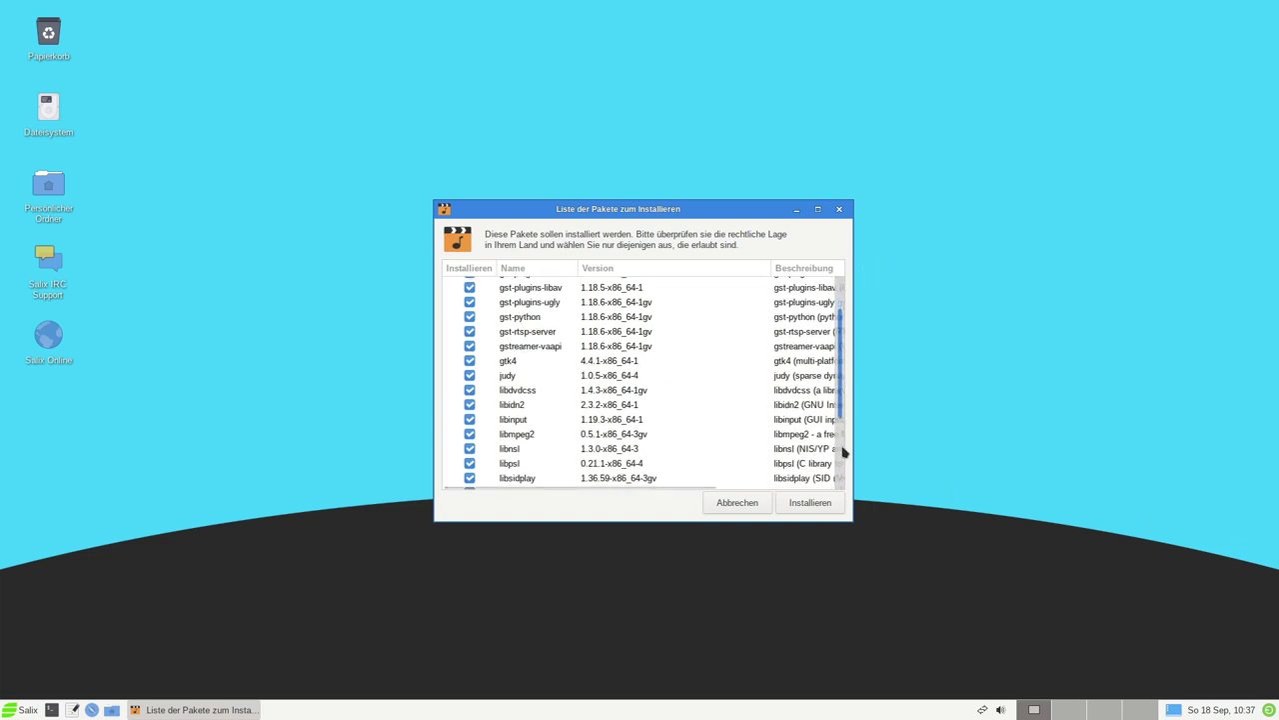
scroll(844, 493, "down", 3)
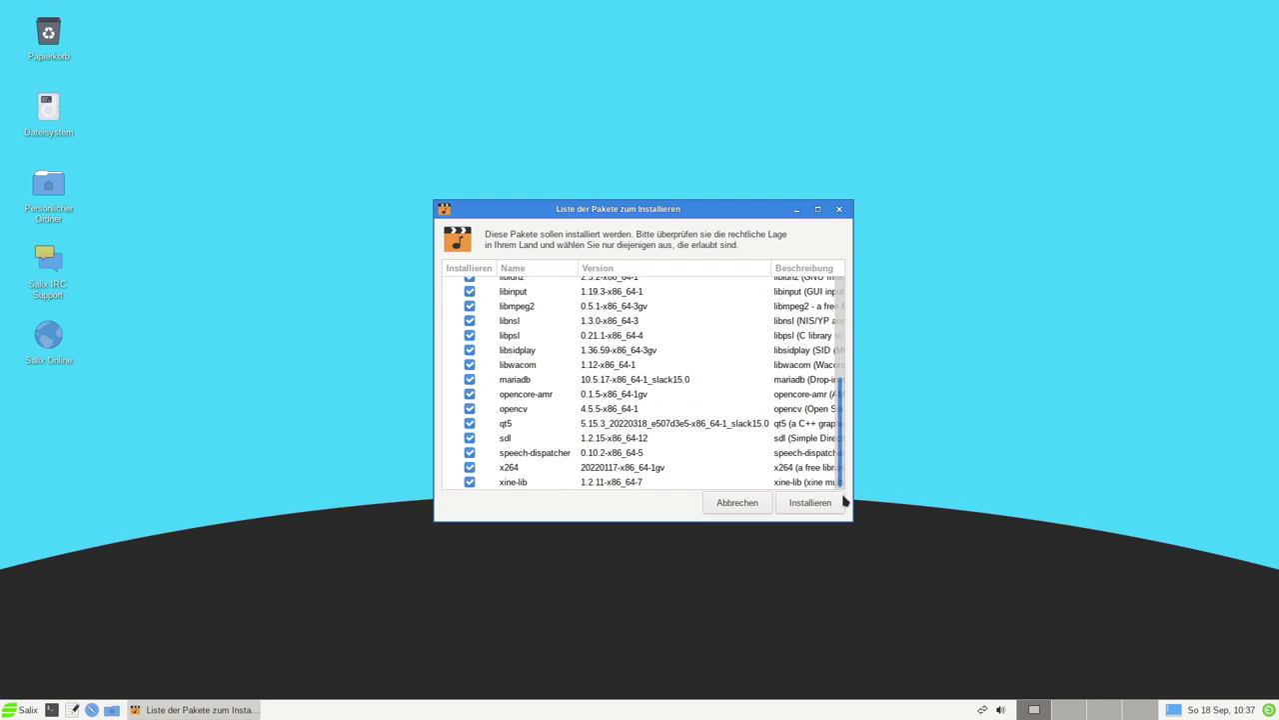
left_click_drag(841, 467, 845, 337)
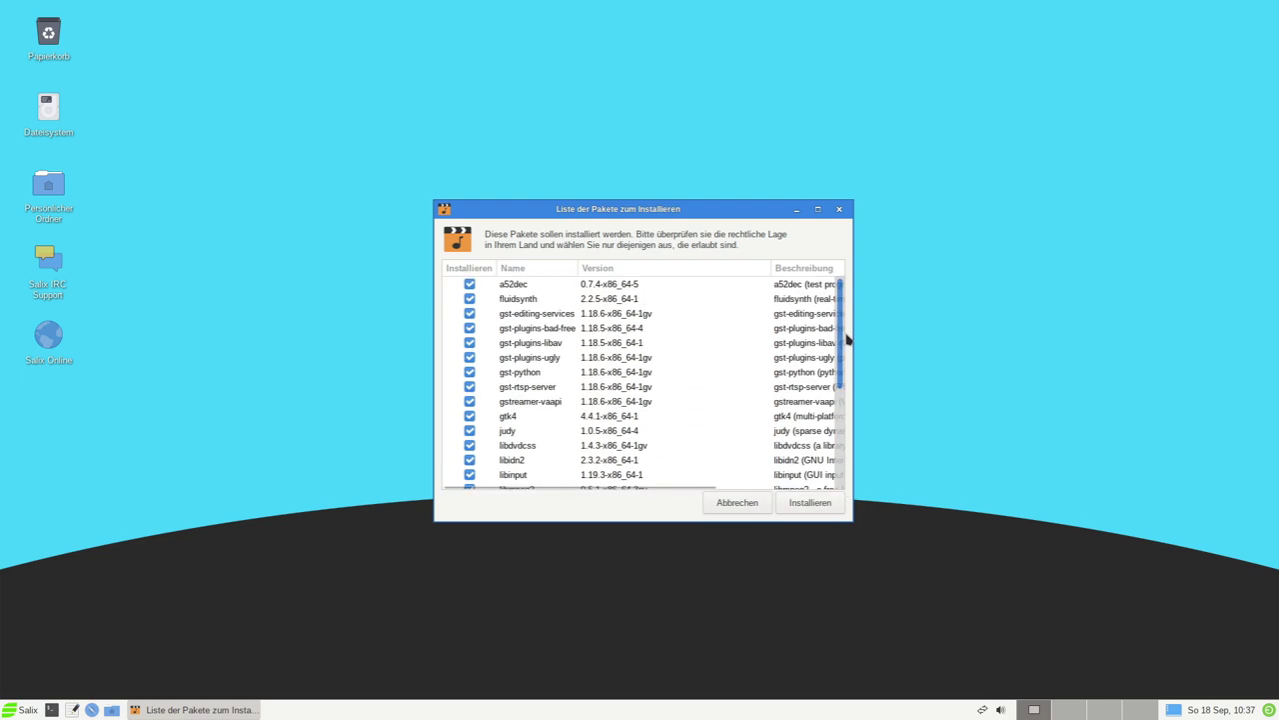
left_click(557, 400)
left_click_drag(557, 404, 841, 392)
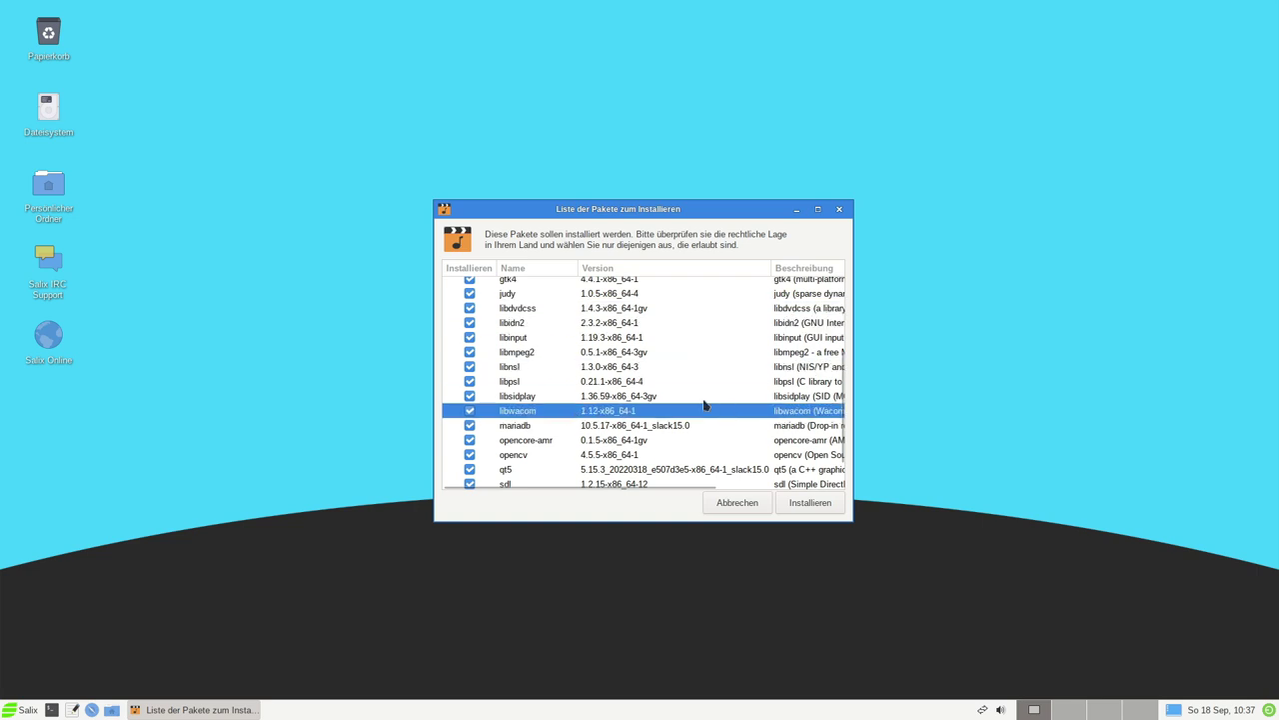
scroll(704, 405, "up", 1)
scroll(676, 394, "down", 2)
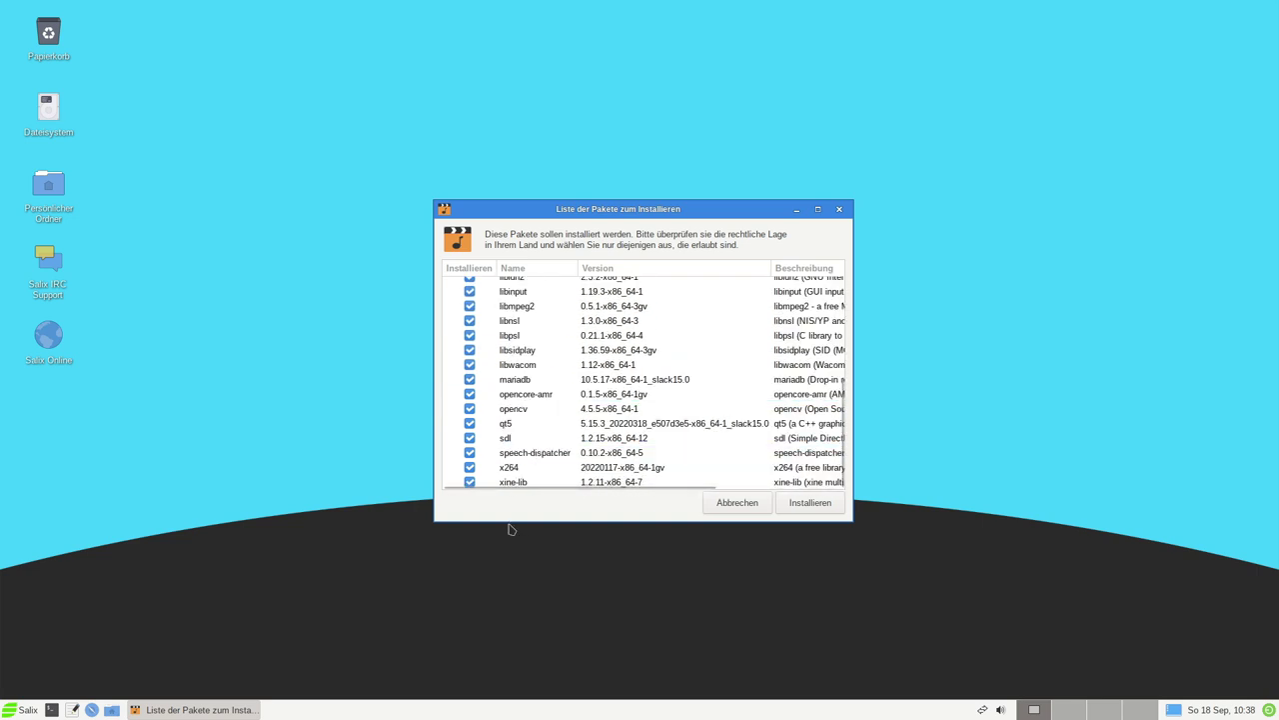
Cancel the codec installation, and launch the Parole media player from the multimedia applications and close it again.
left_click(736, 502)
left_click(24, 710)
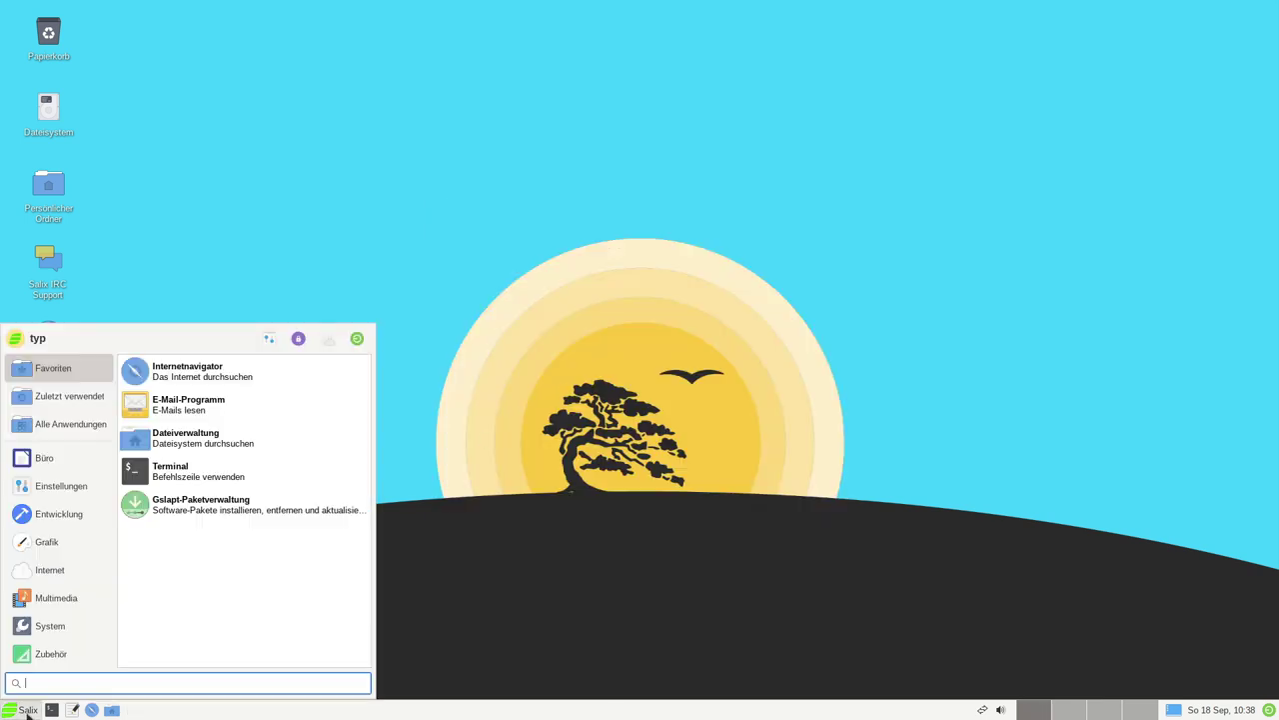
left_click(65, 488)
left_click(47, 541)
left_click(63, 600)
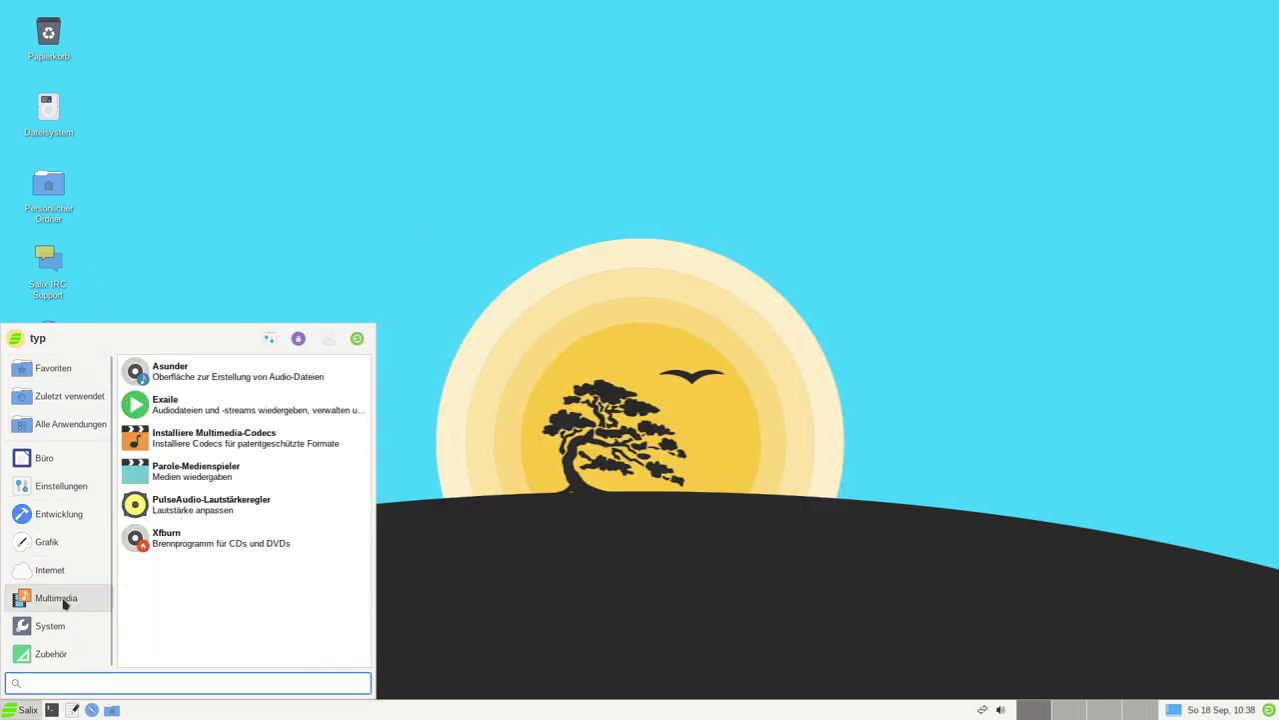
left_click(200, 478)
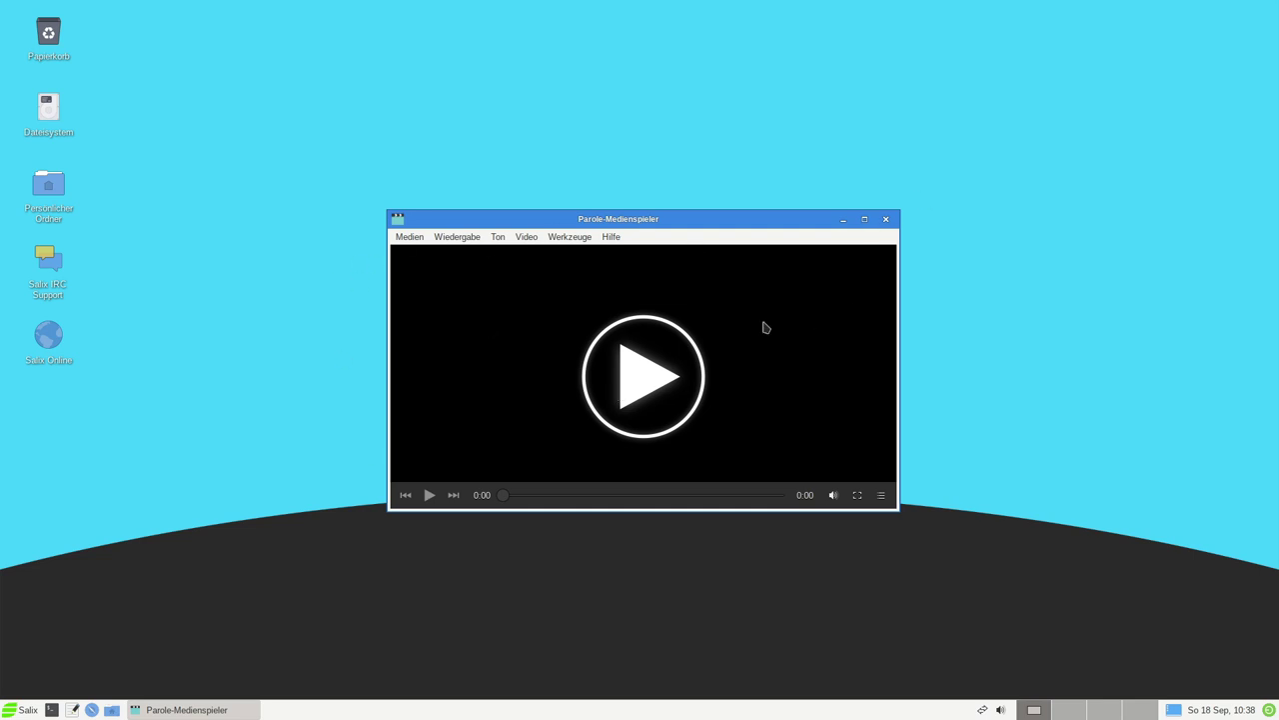
left_click(887, 220)
Look over the multimedia and system applications, open the Flathub website from the system applications, and close the browser.
left_click(20, 709)
left_click(62, 598)
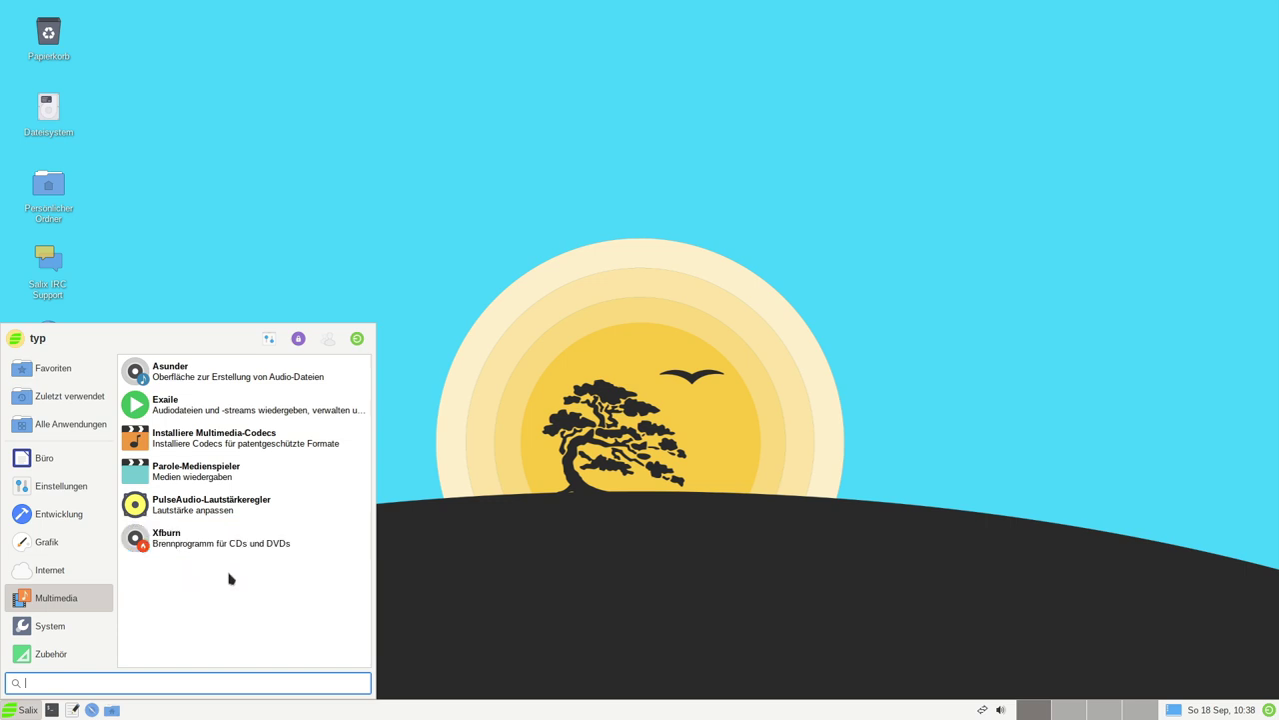
left_click(35, 626)
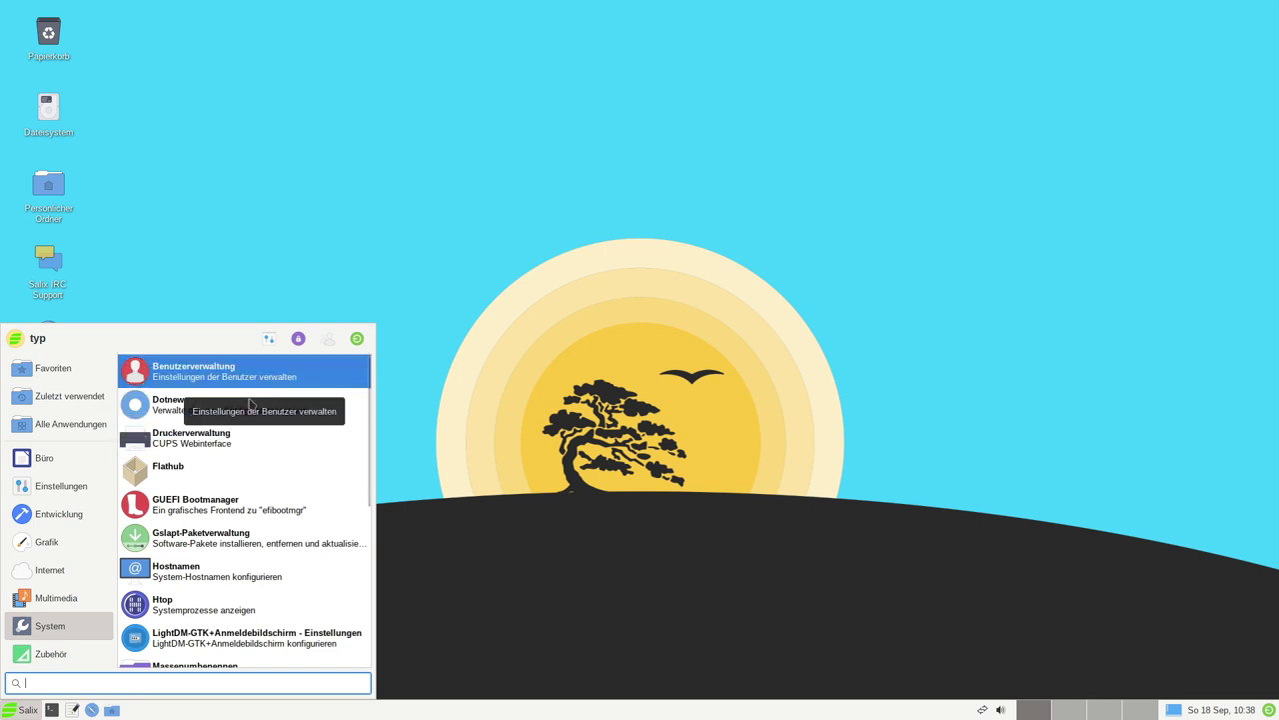
scroll(247, 460, "down", 1)
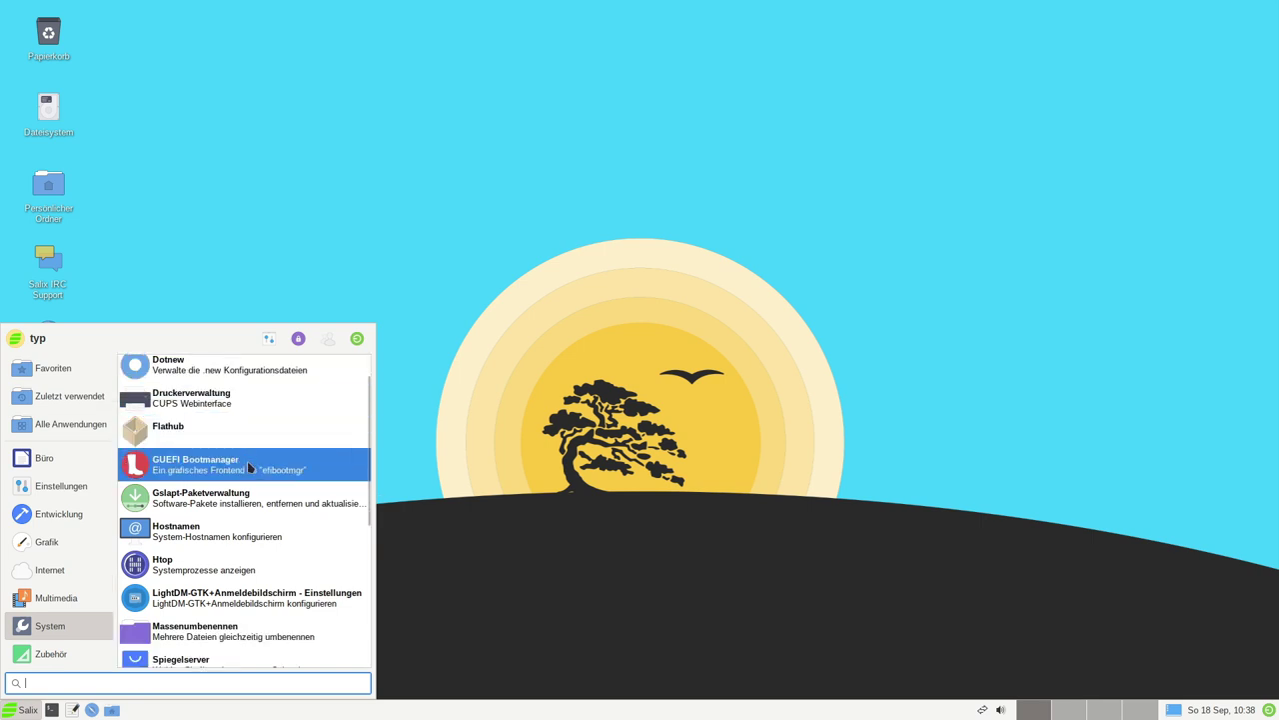
left_click(181, 431)
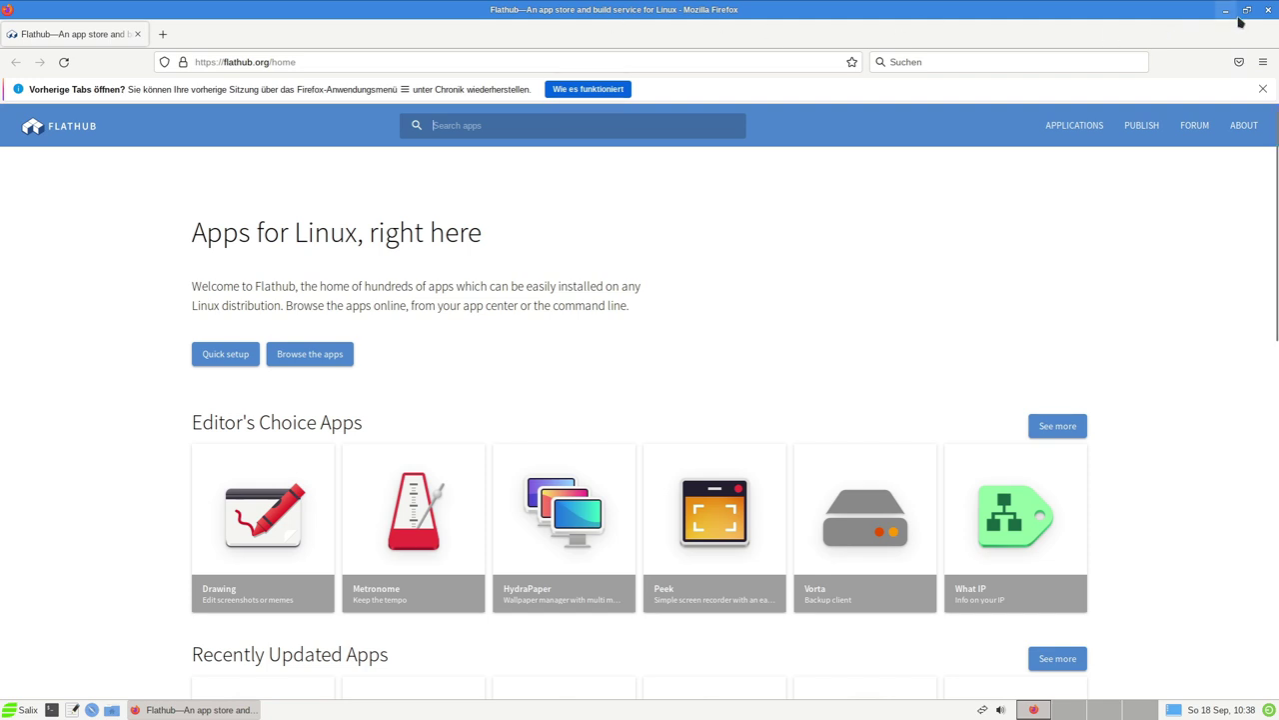
left_click(1267, 9)
Launch Dotnew from the system applications and authenticate with the account password.
left_click(22, 710)
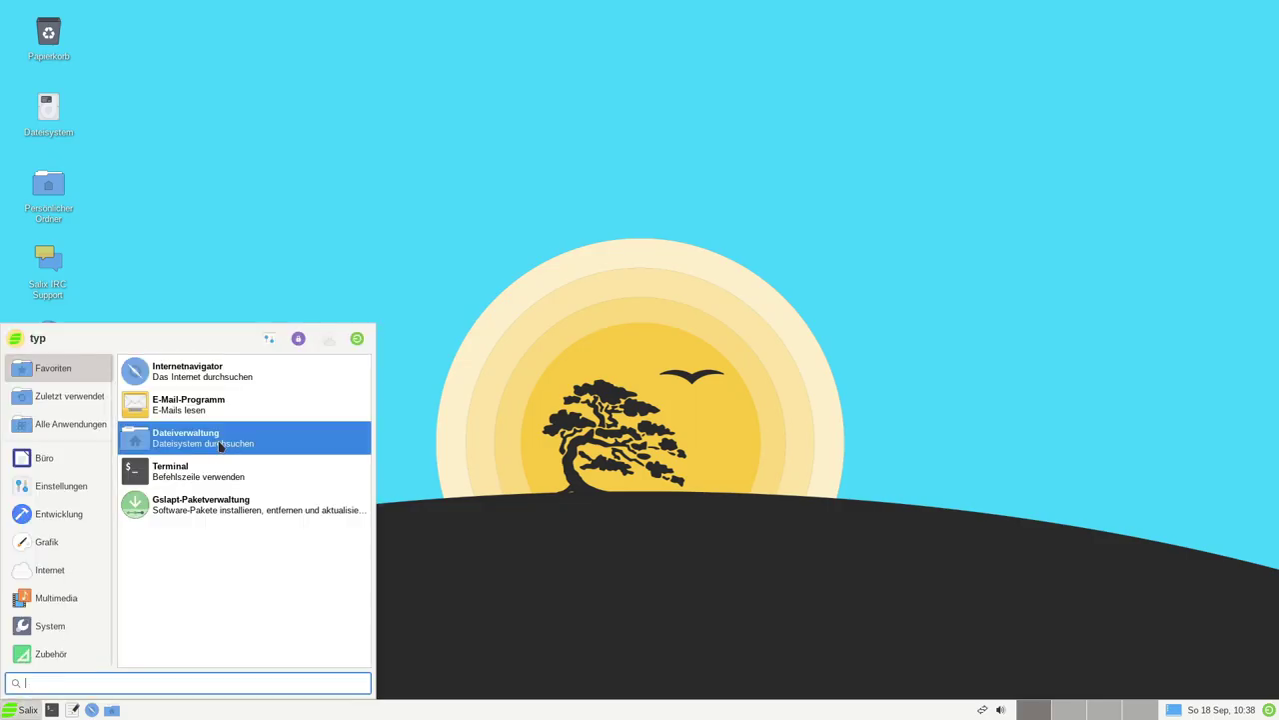
mouse_move(40, 624)
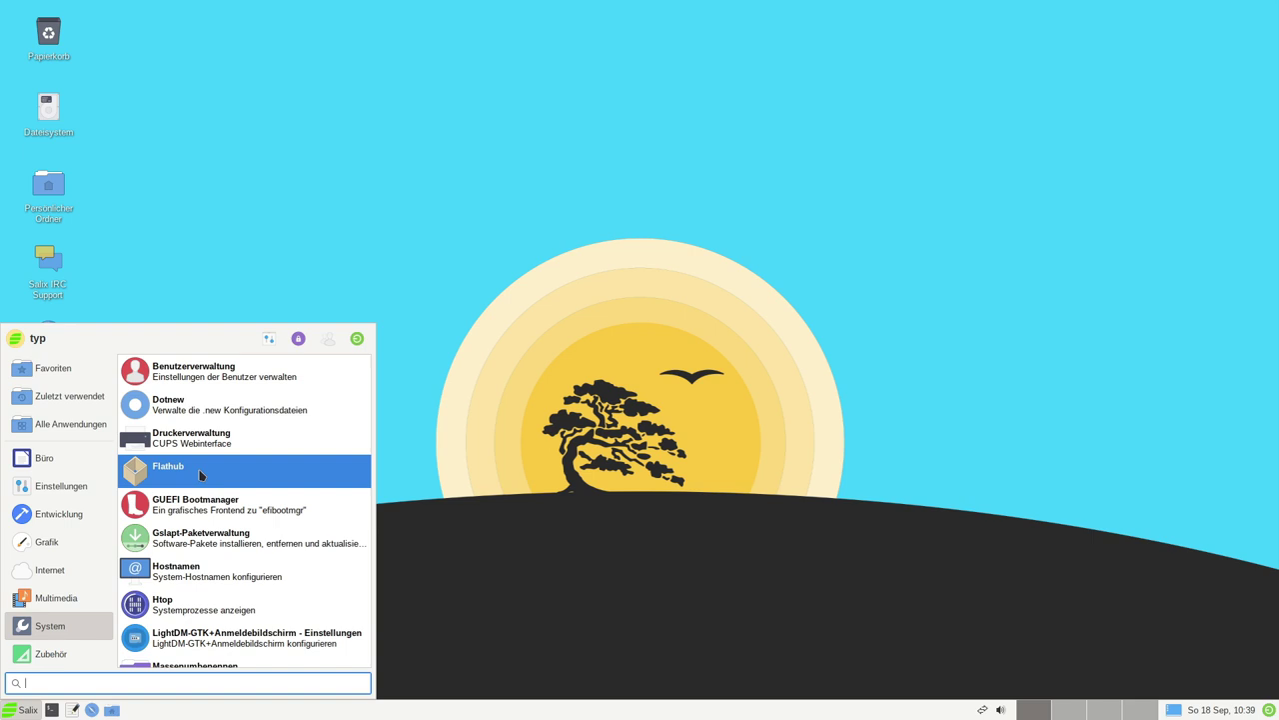
left_click(206, 416)
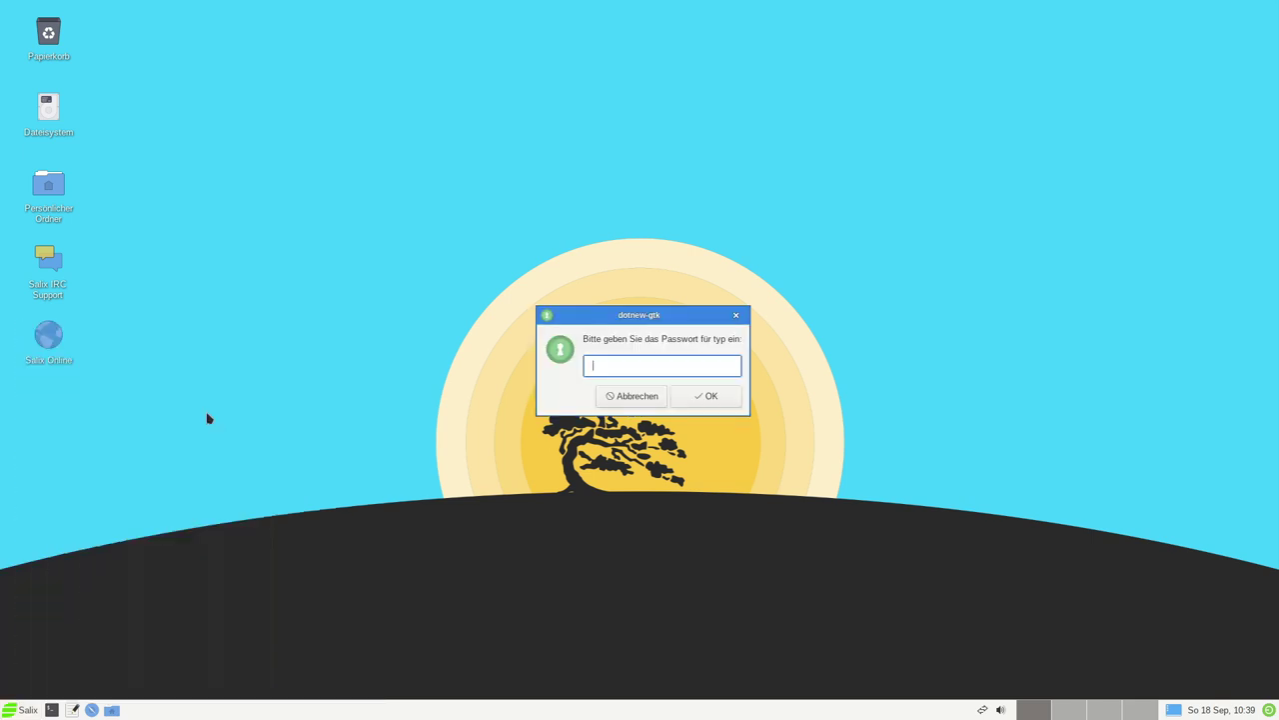
type("••••••••••")
key("Return")
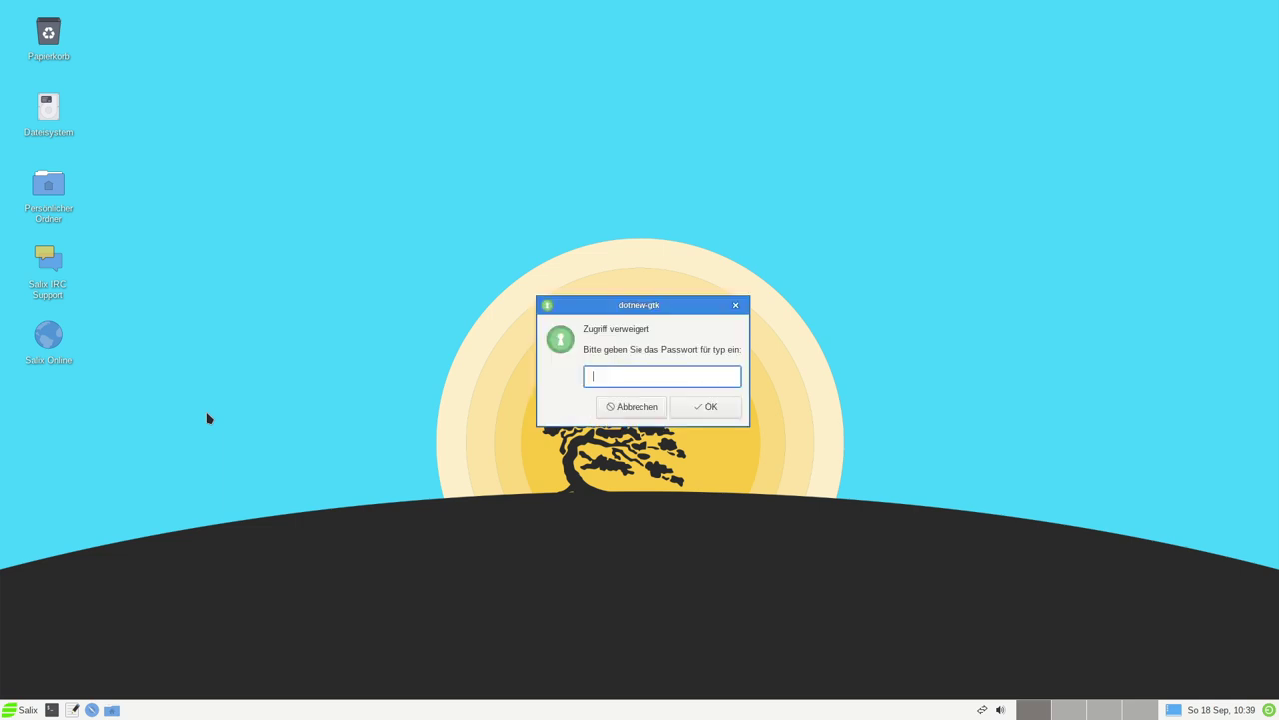
type("•••••••••")
key("Return")
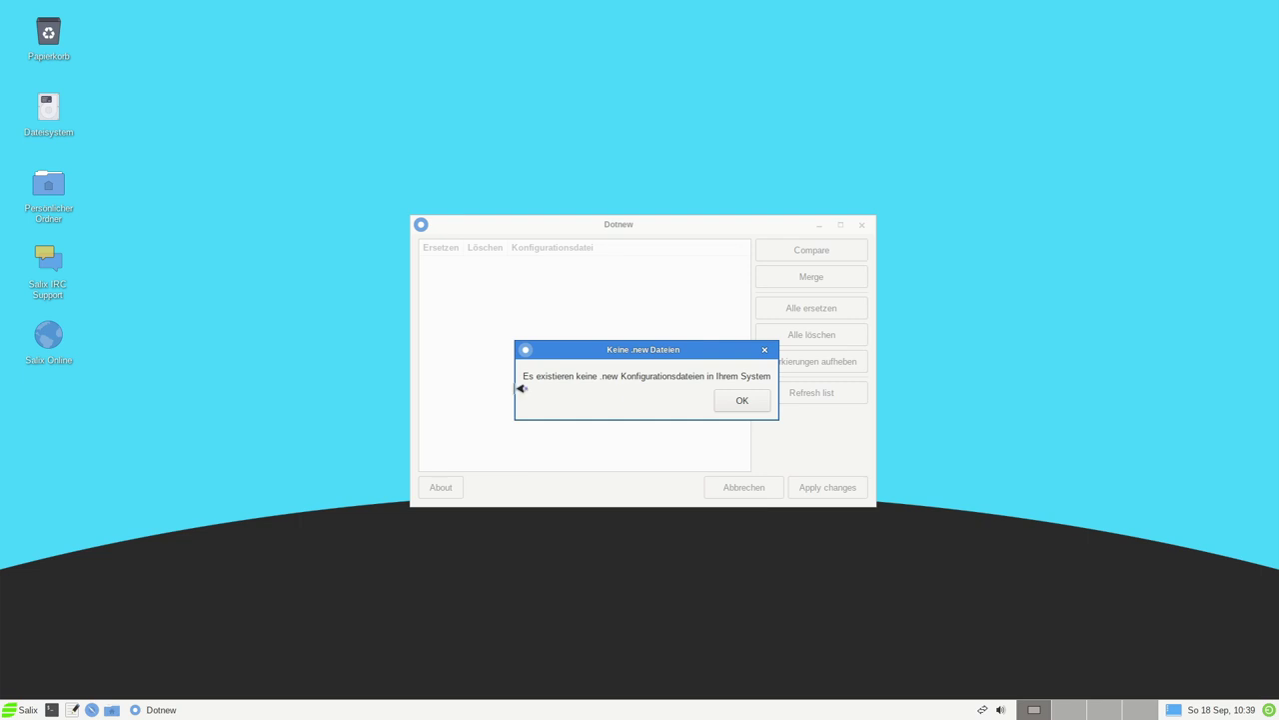
Dismiss the notice about .new configuration files, view the Dotnew main window, and close it.
left_click(744, 404)
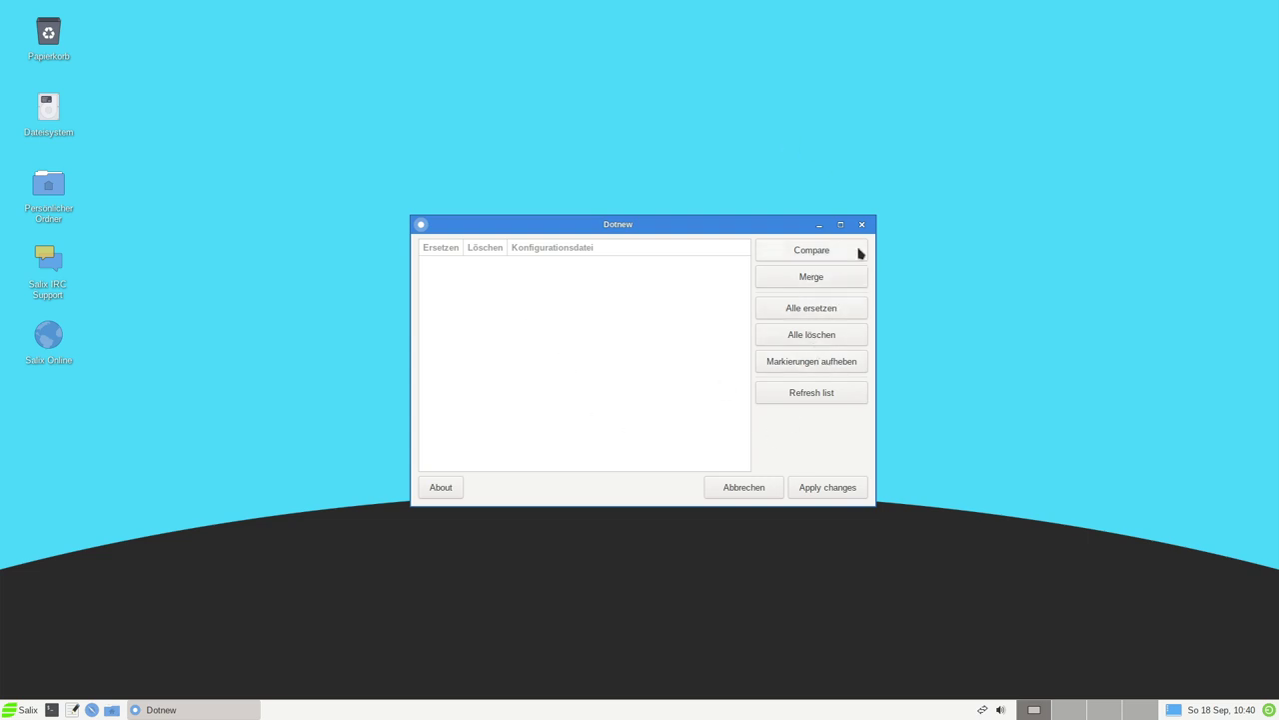
left_click_drag(659, 236, 635, 216)
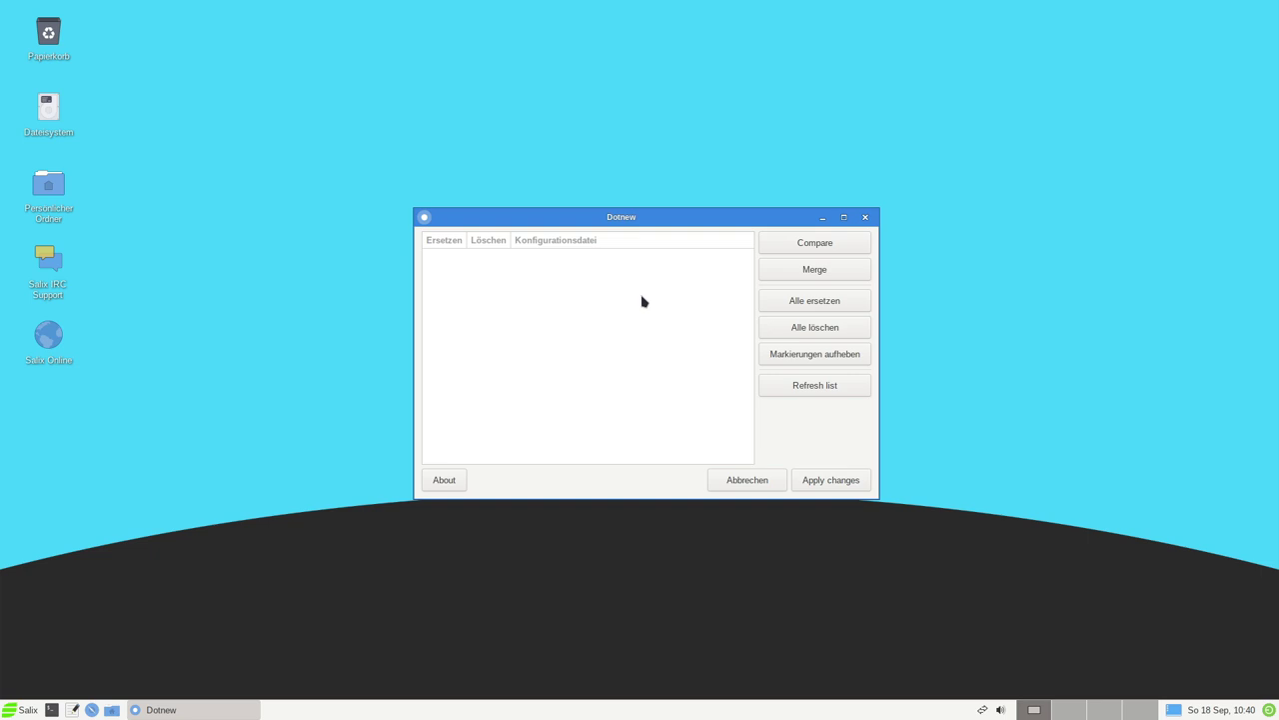
left_click(865, 217)
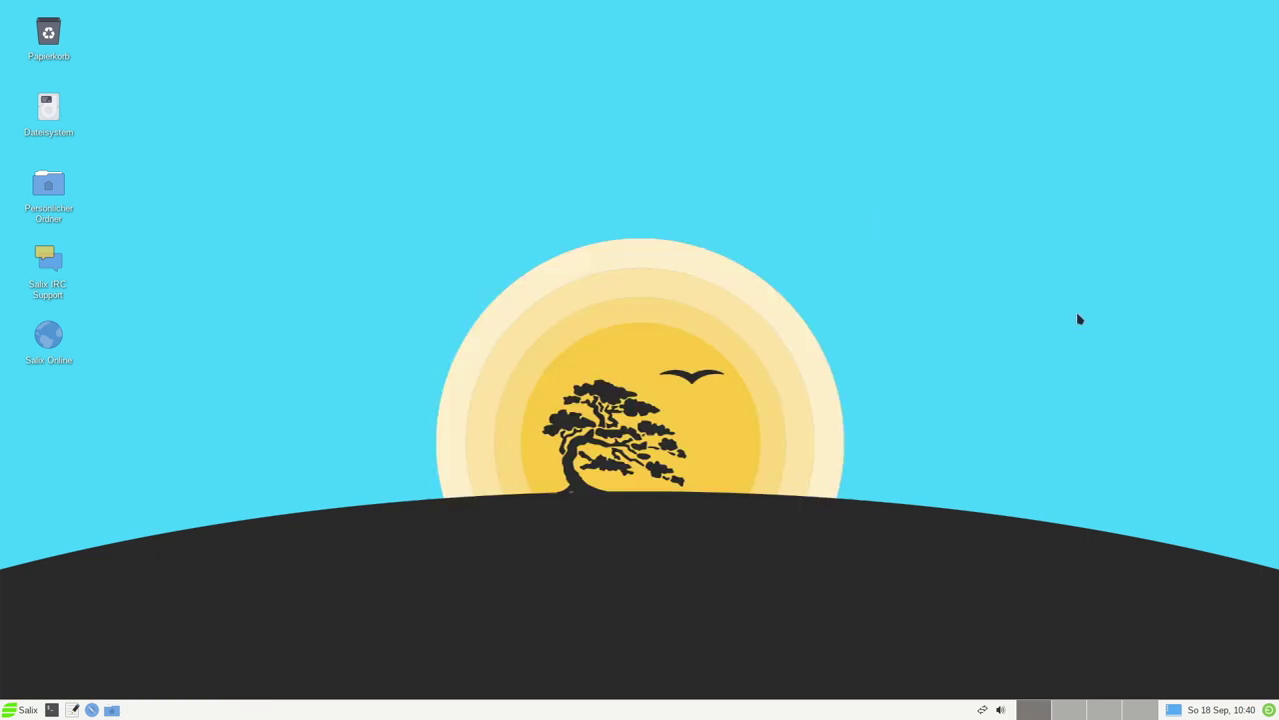
Launch the GUEFI boot manager with the account password, view the boot order entries, and close it.
left_click(22, 709)
left_click(40, 514)
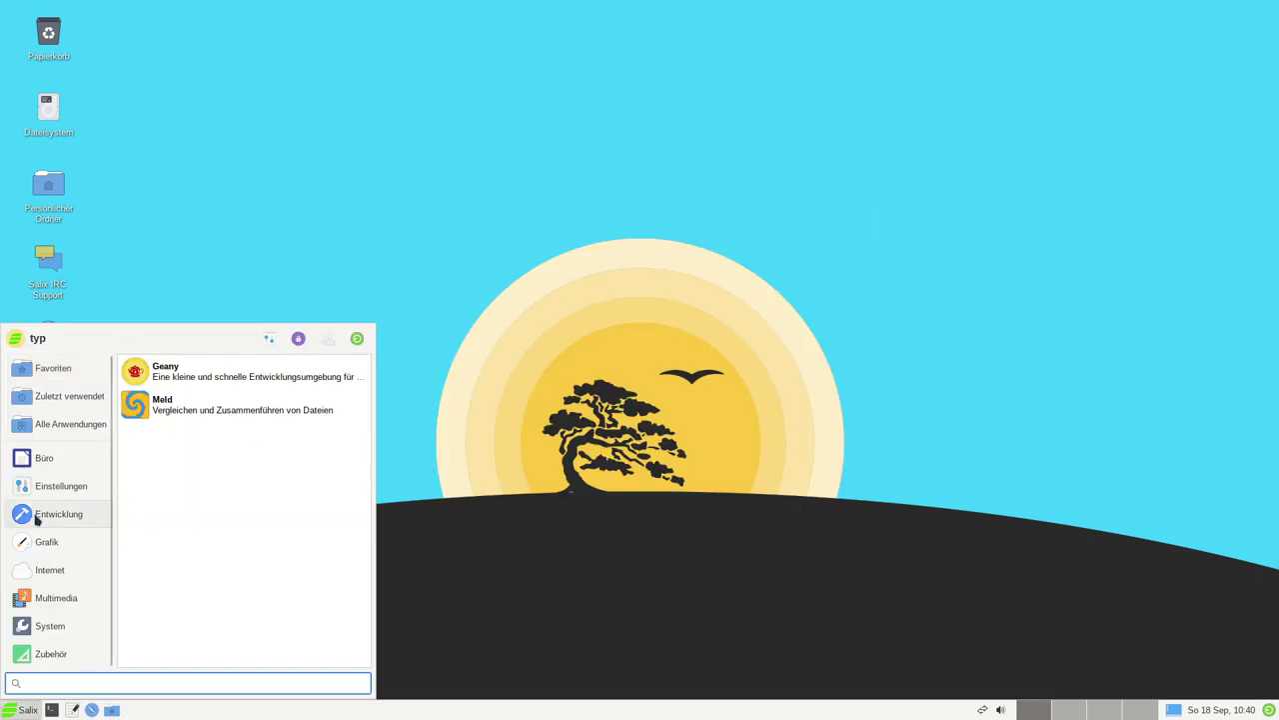
left_click(46, 572)
left_click(58, 600)
left_click(57, 629)
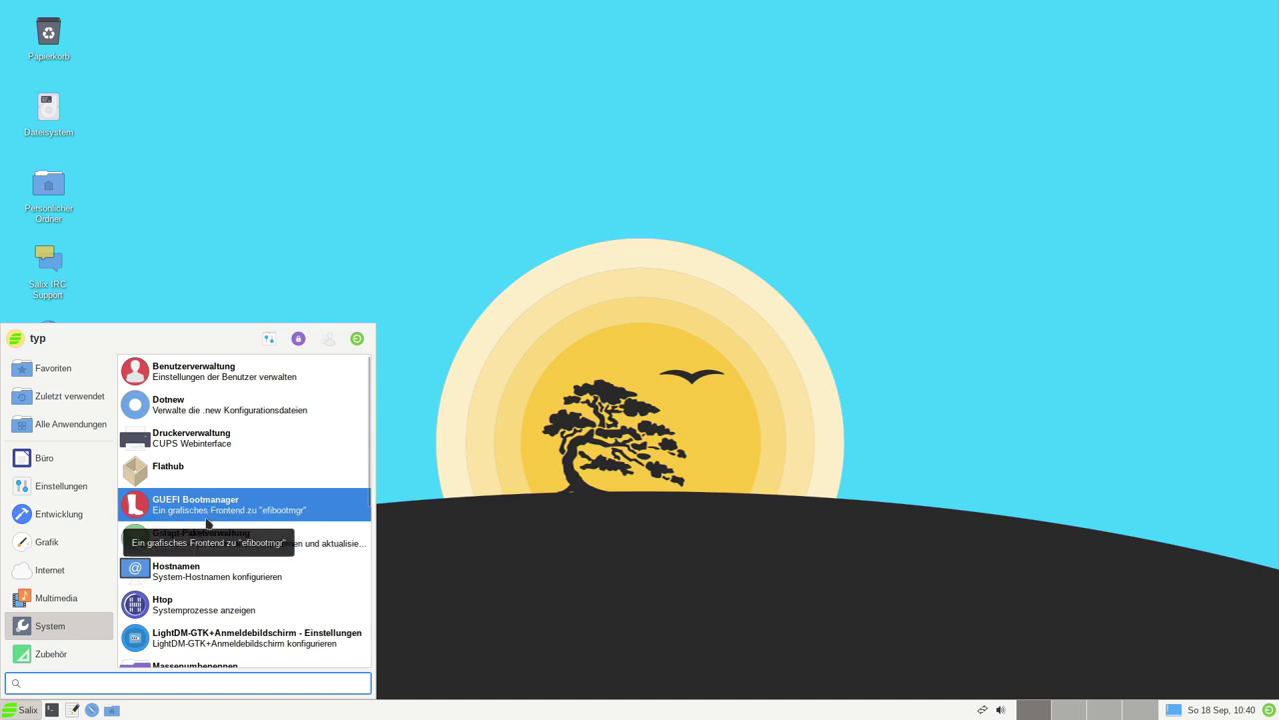
left_click(276, 505)
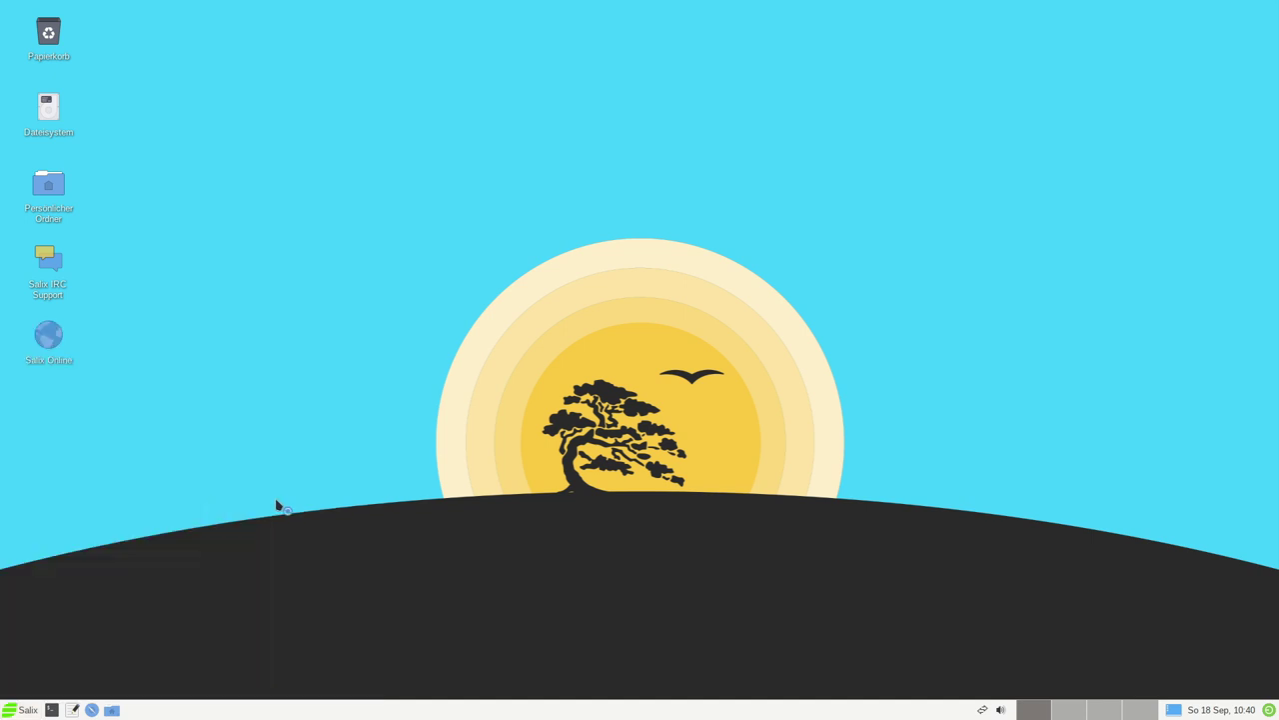
type("*********")
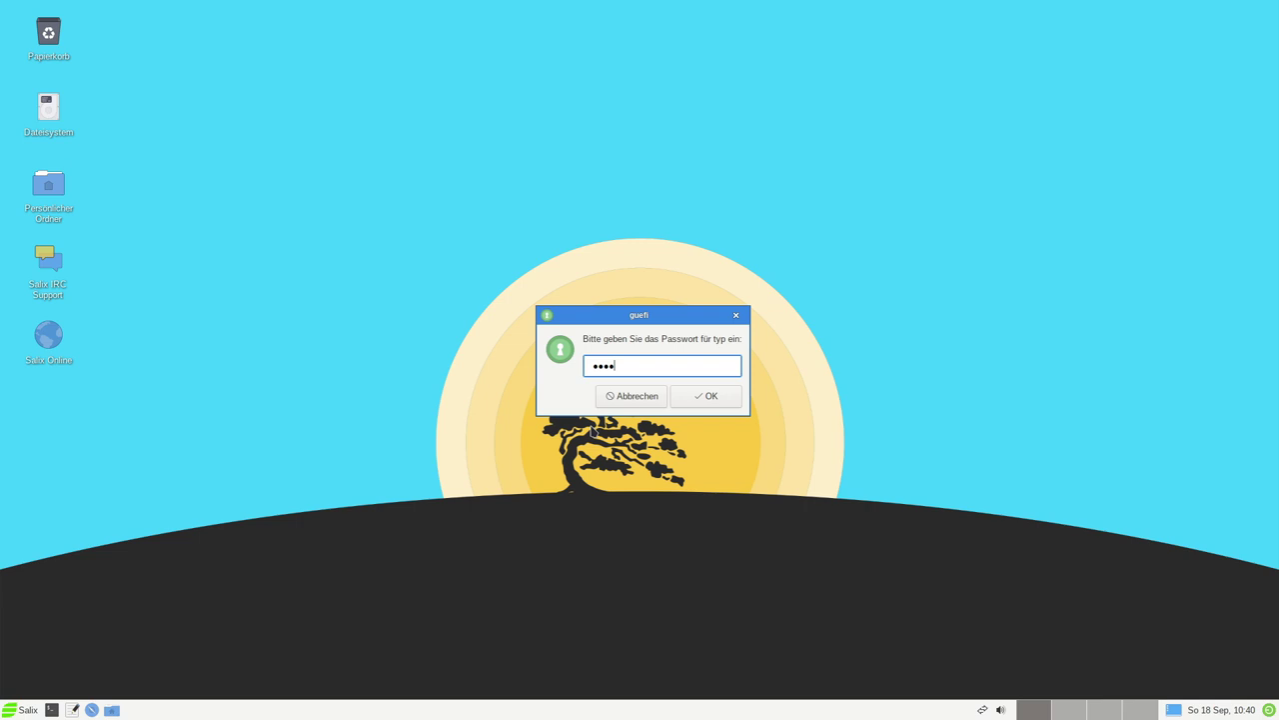
type("*")
key("Return")
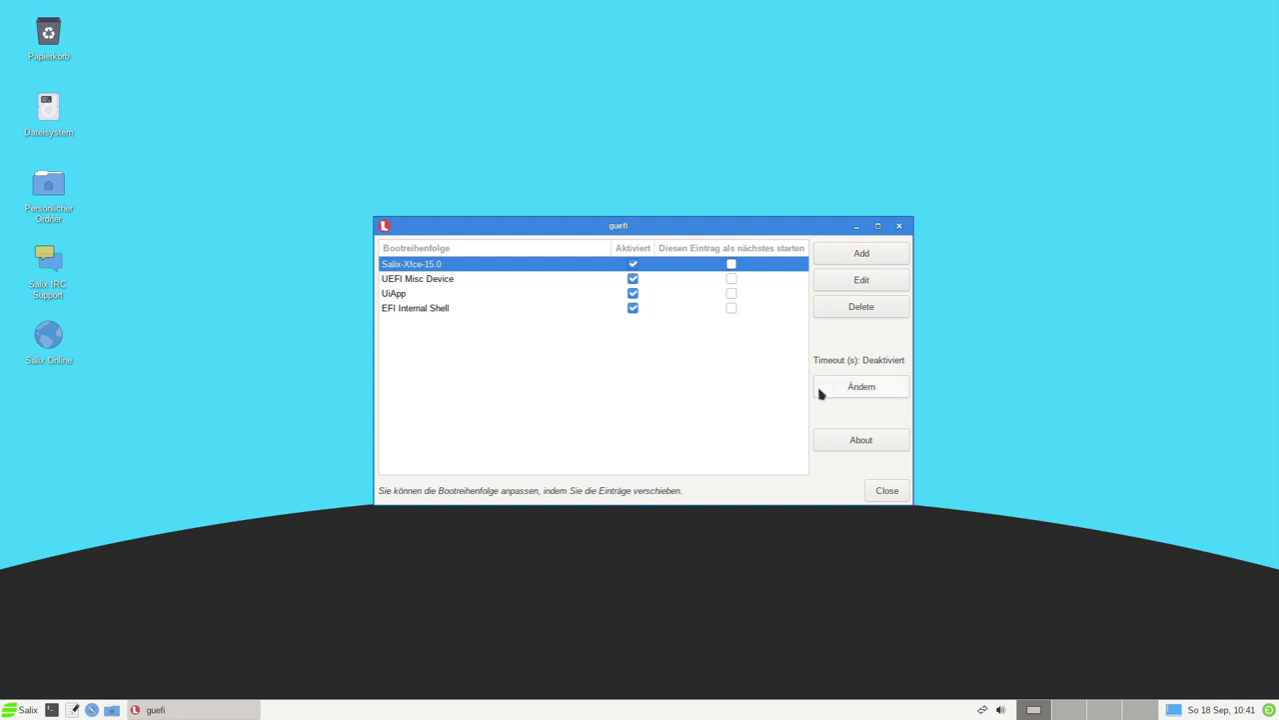
left_click(885, 491)
Launch the Gslapt package manager from the system applications and authenticate with the account password.
key("super")
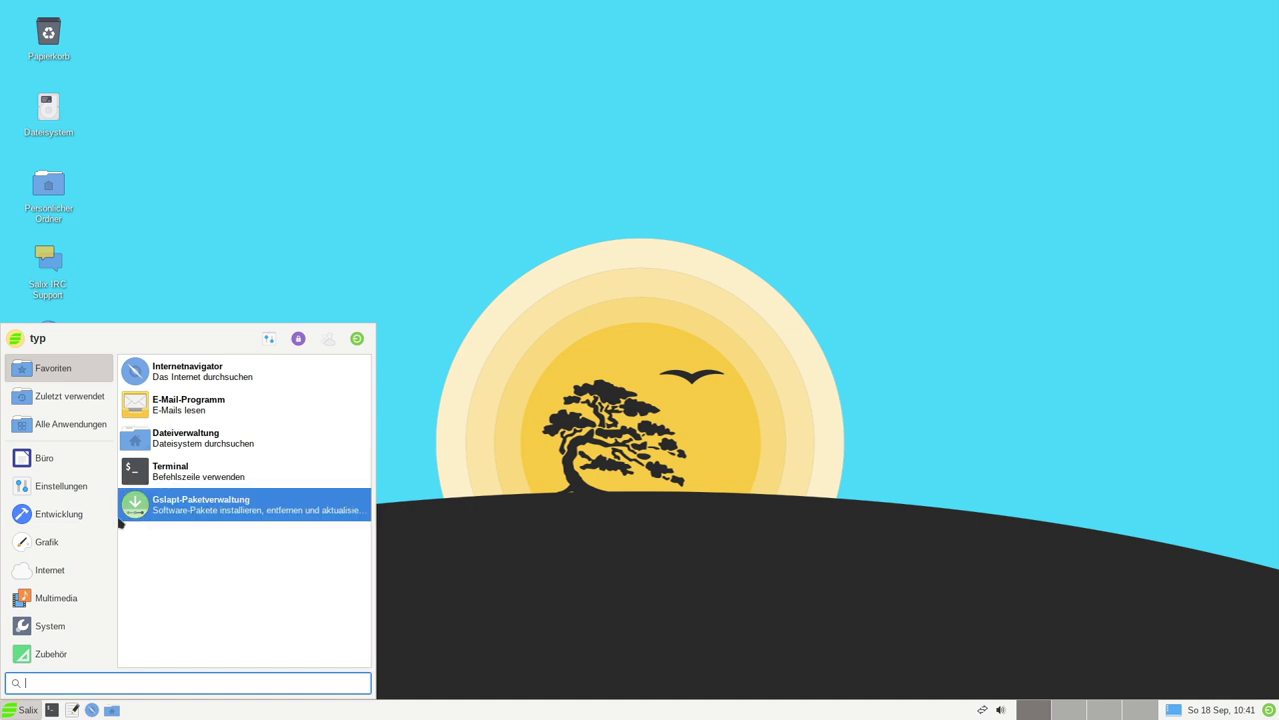
mouse_move(63, 629)
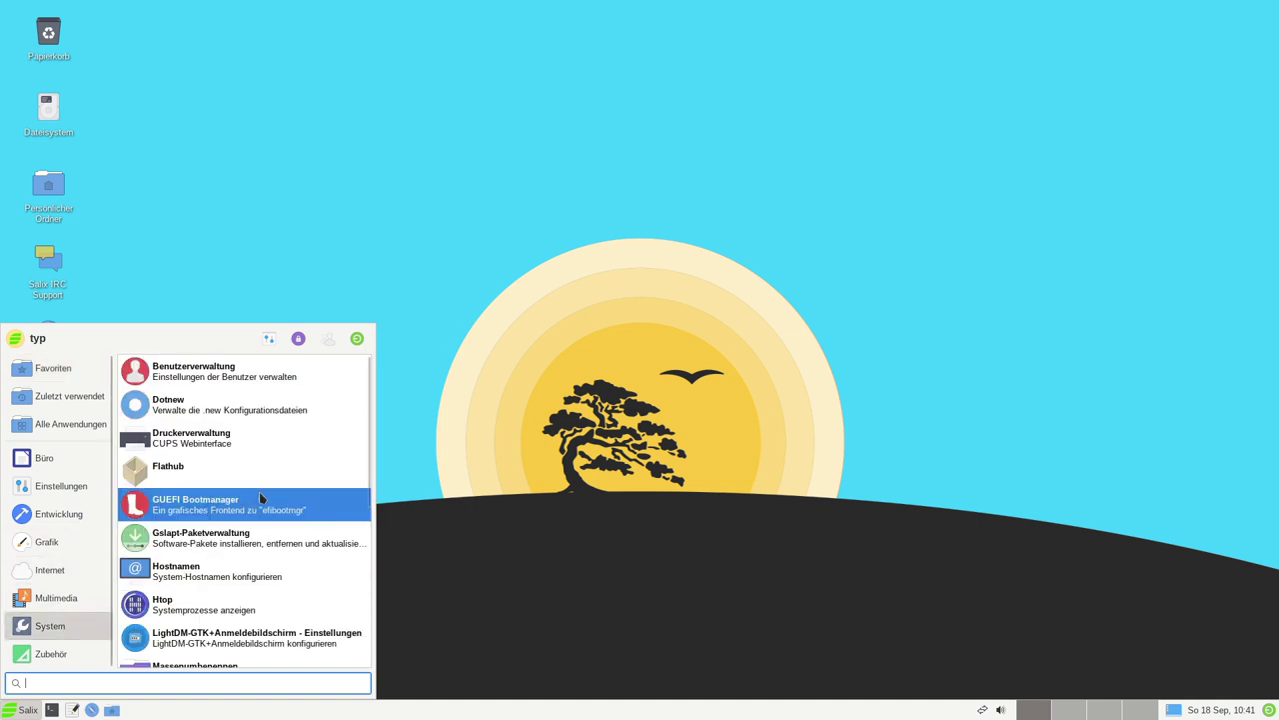
left_click(222, 545)
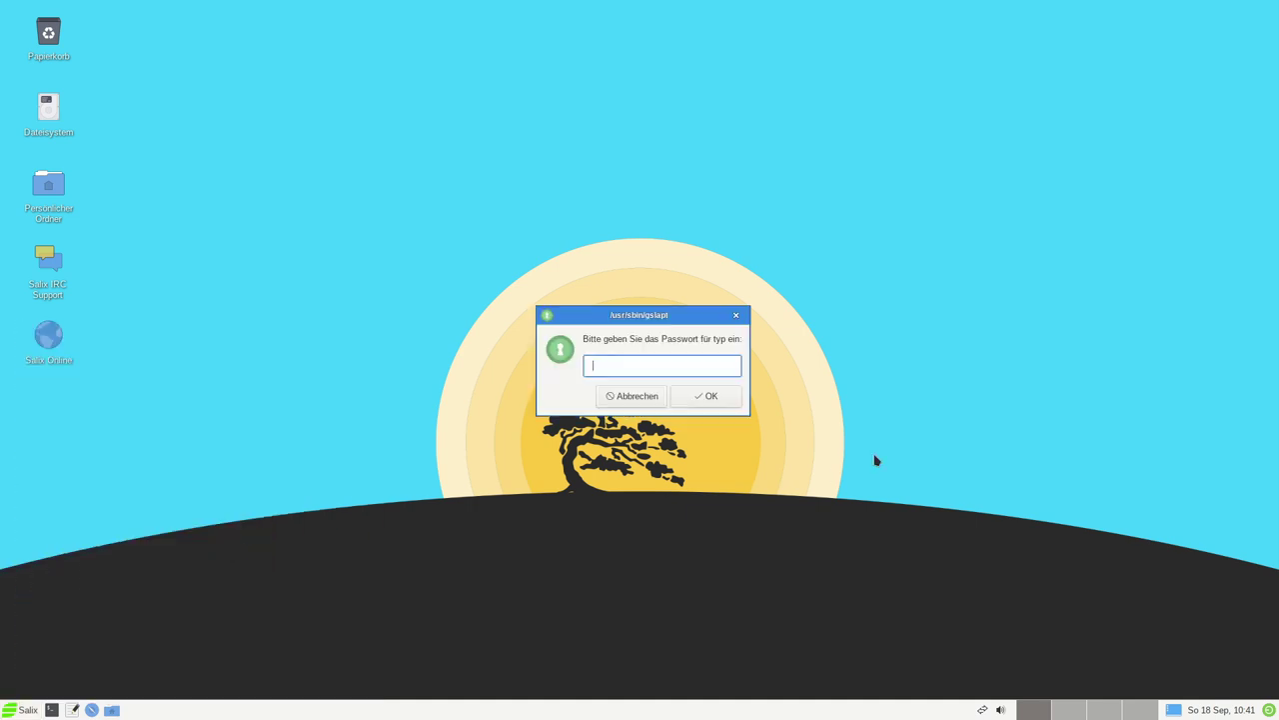
type("•••••••••")
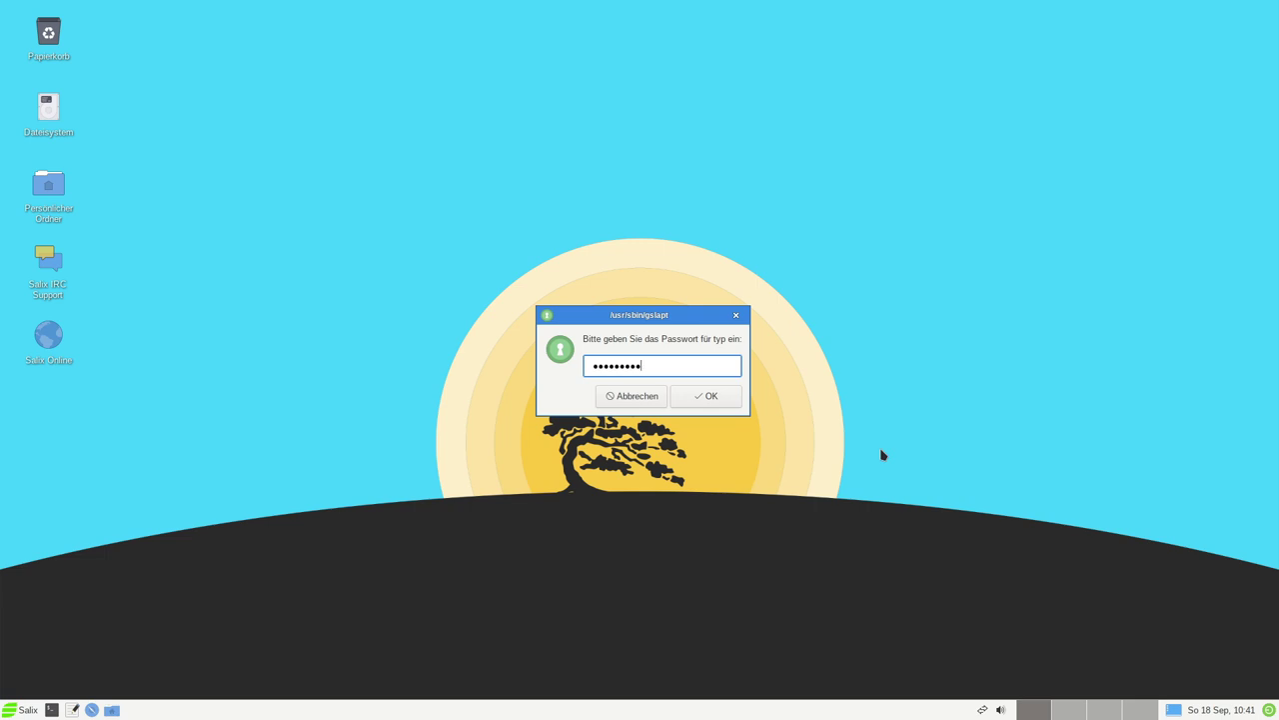
key("Return")
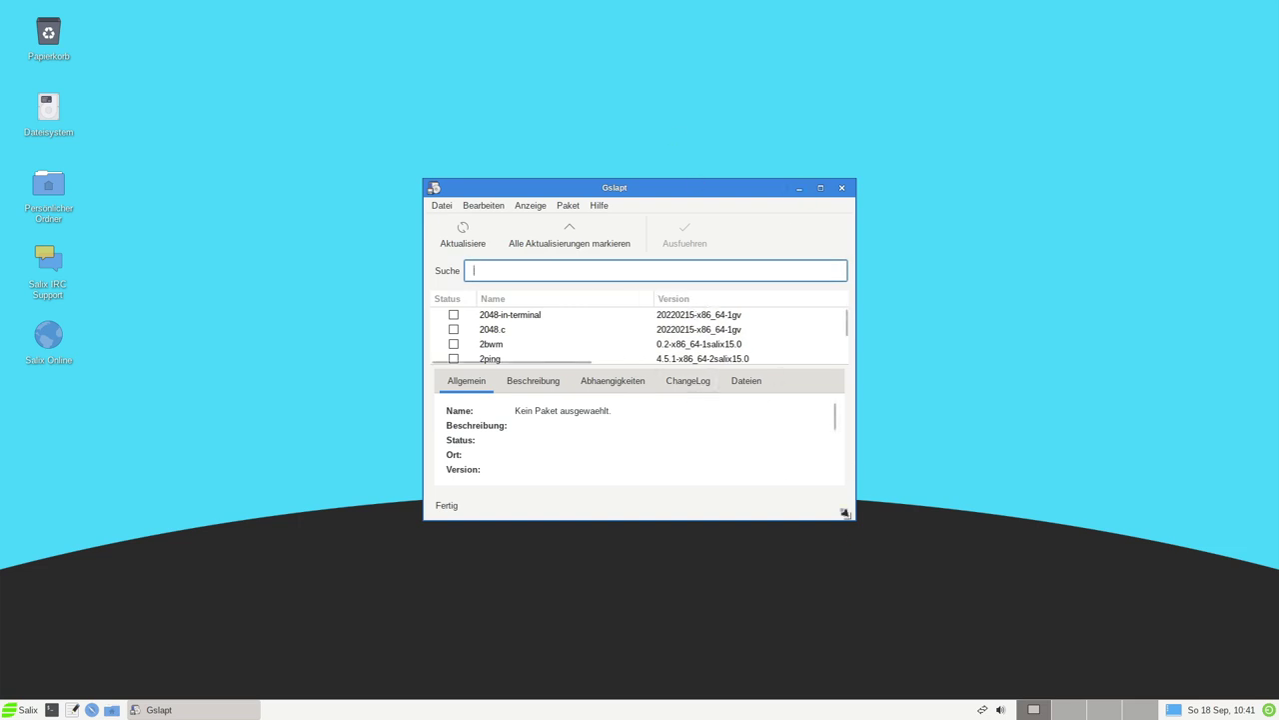
Maximize the Gslapt window and enlarge the package list so it shows more entries above the details pane.
left_click_drag(844, 511, 1151, 597)
left_click_drag(816, 189, 600, 141)
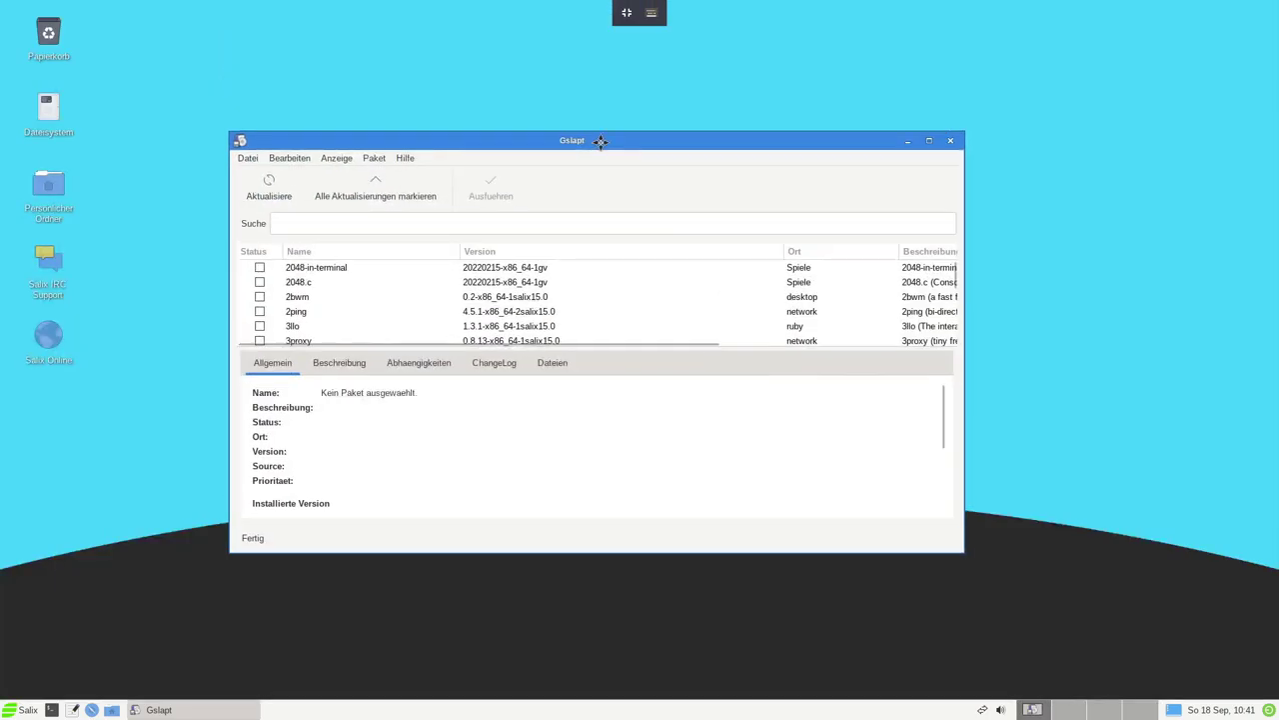
double_click(599, 141)
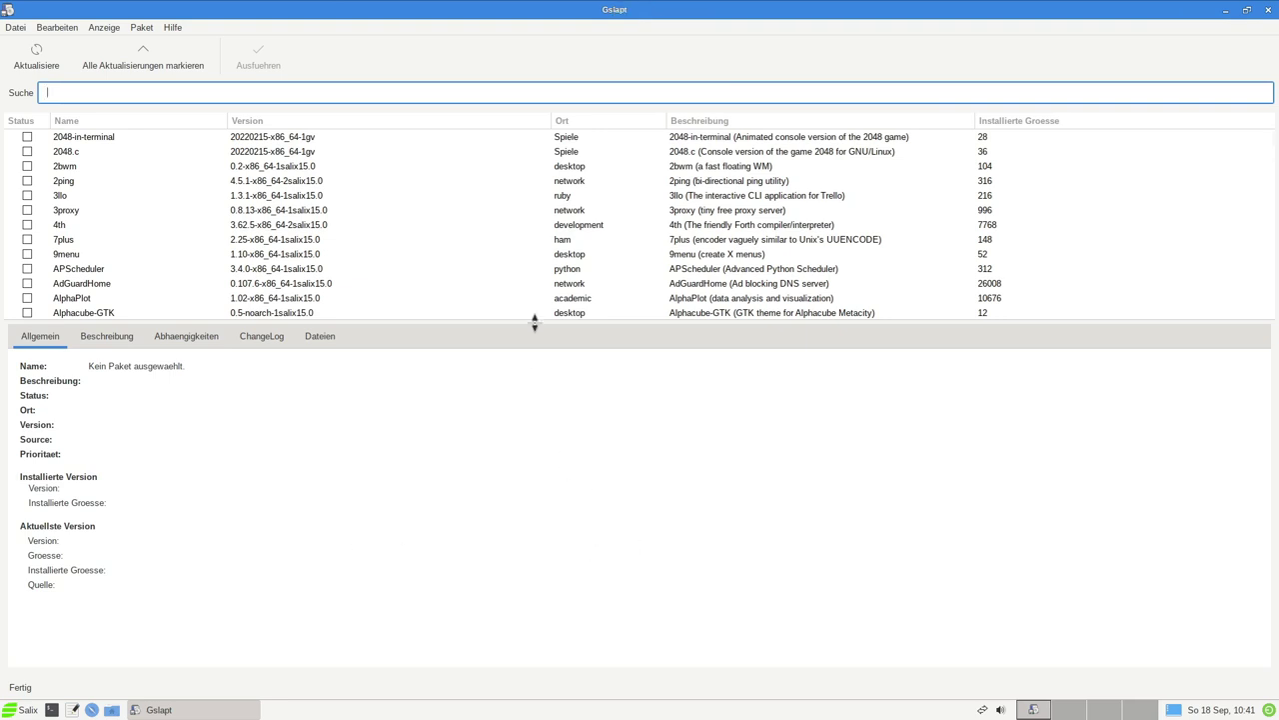
left_click_drag(535, 322, 517, 449)
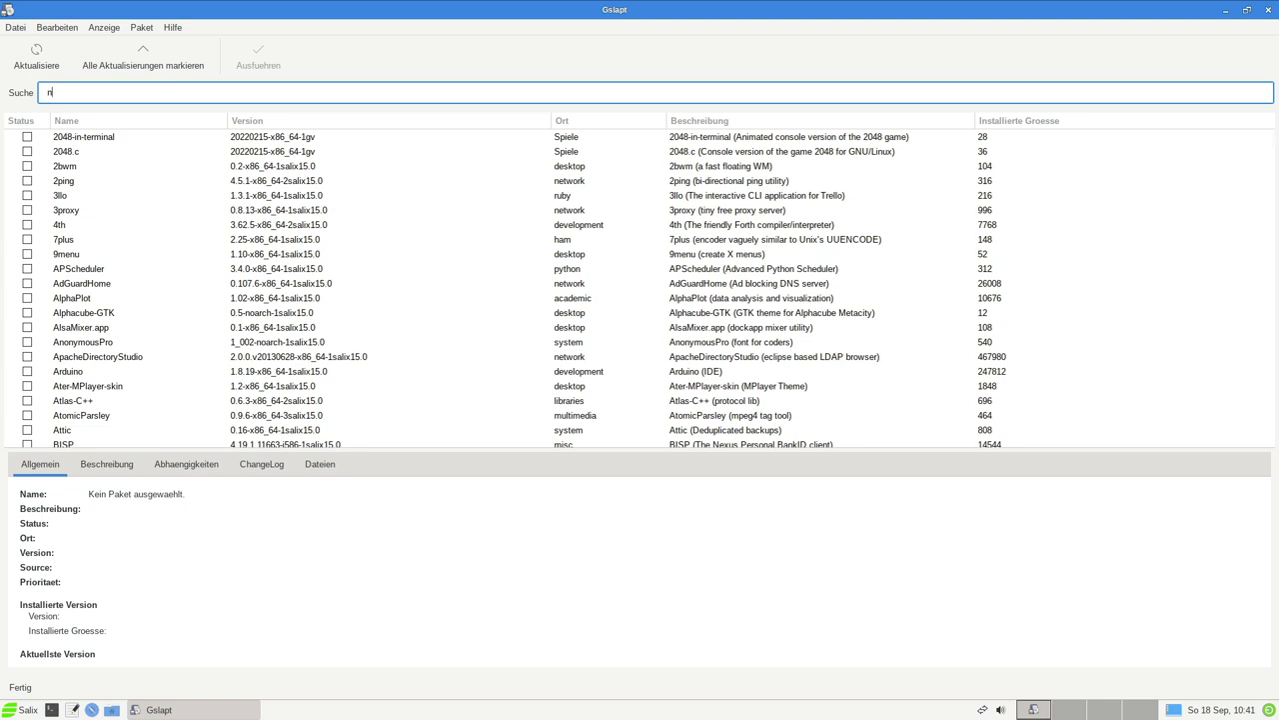
Search the packages for neofetch, view the general details of the neofetch package, and close Gslapt.
type("eofetch")
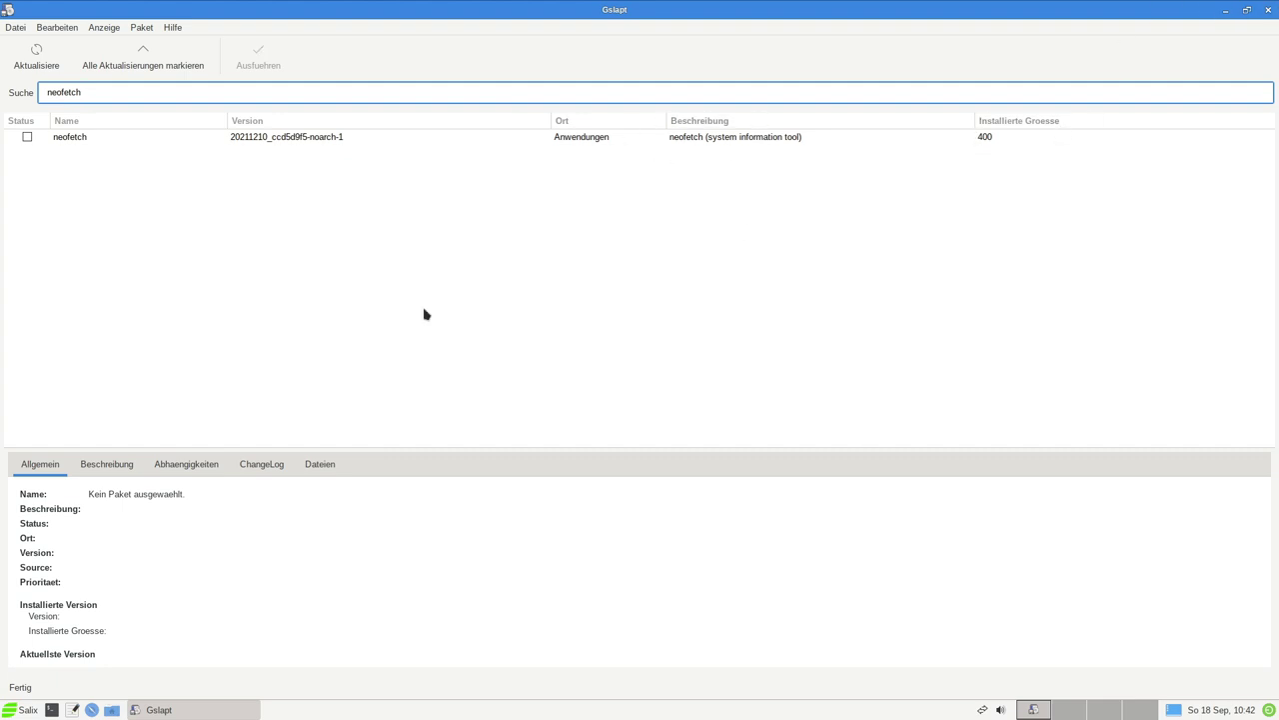
left_click(105, 143)
scroll(140, 574, "down", 2)
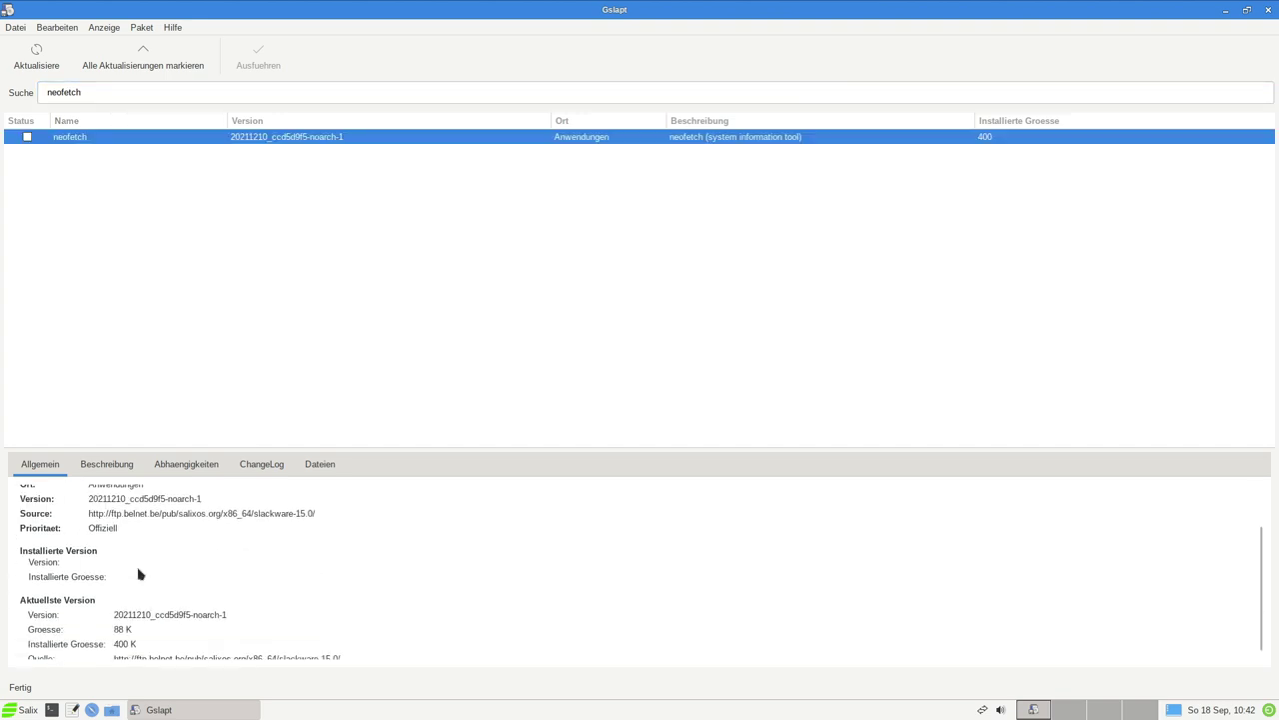
scroll(165, 567, "up", 5)
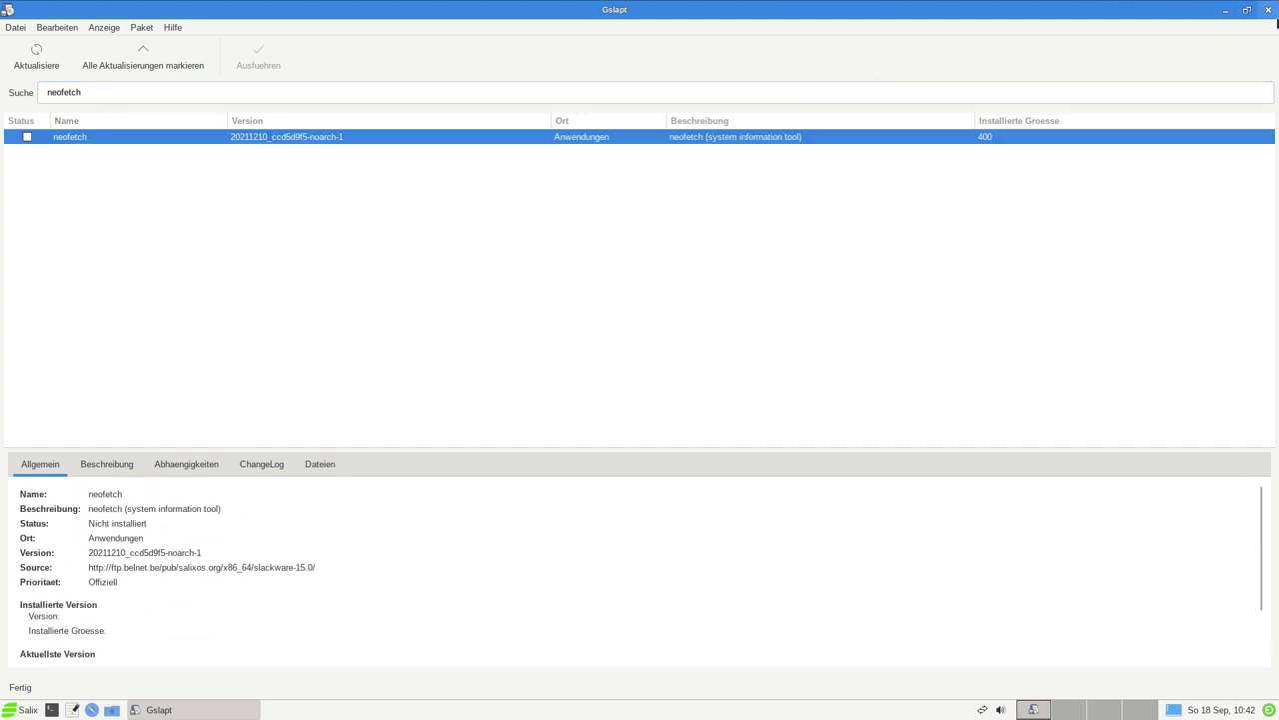
left_click(1268, 10)
Launch the Hostnamen tool from the system applications and authenticate with the account password.
left_click(22, 710)
mouse_move(40, 625)
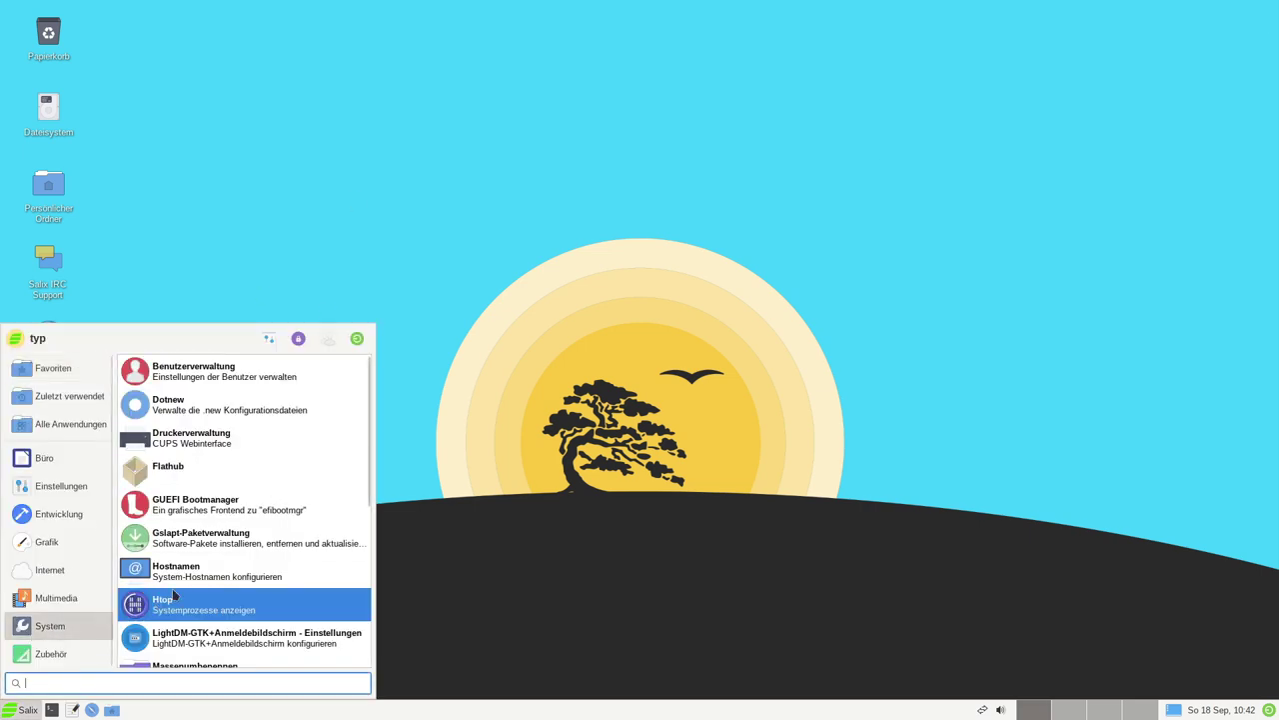
left_click(311, 571)
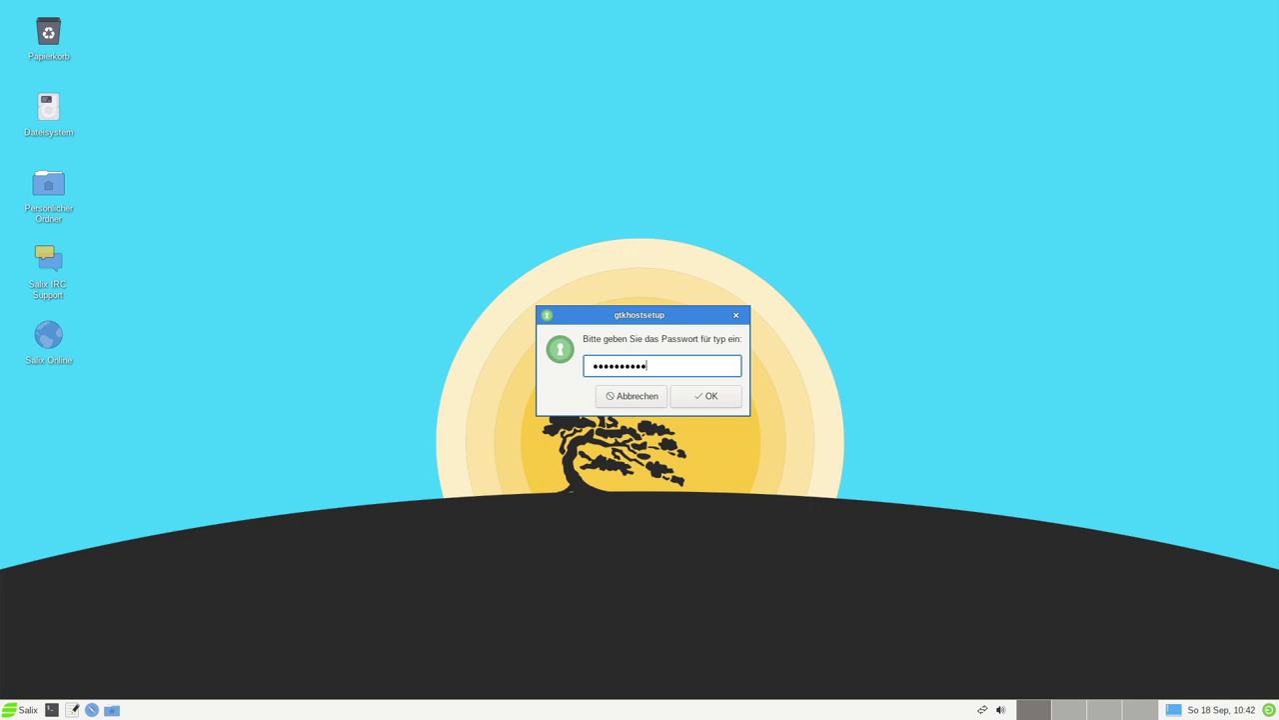
key("Return")
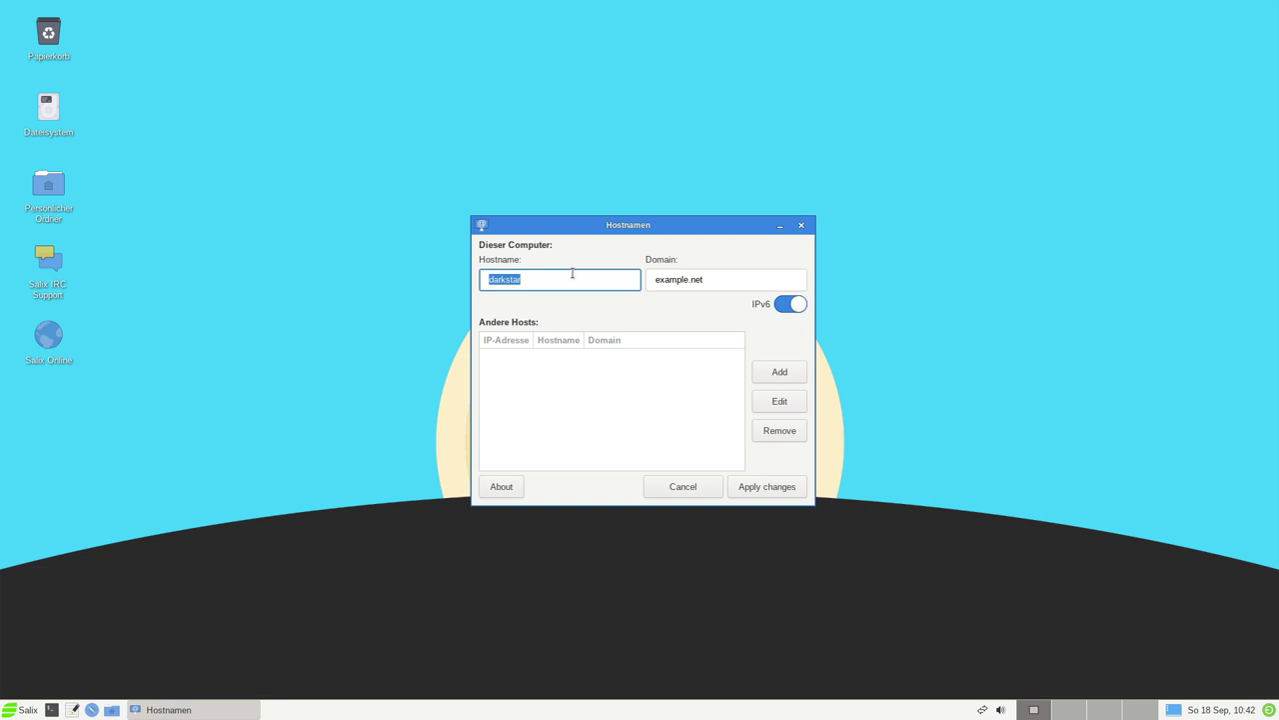
Set this computer's hostname to typ and its domain to bio.link, and apply the changes.
type("typ")
key("Tab")
type("b")
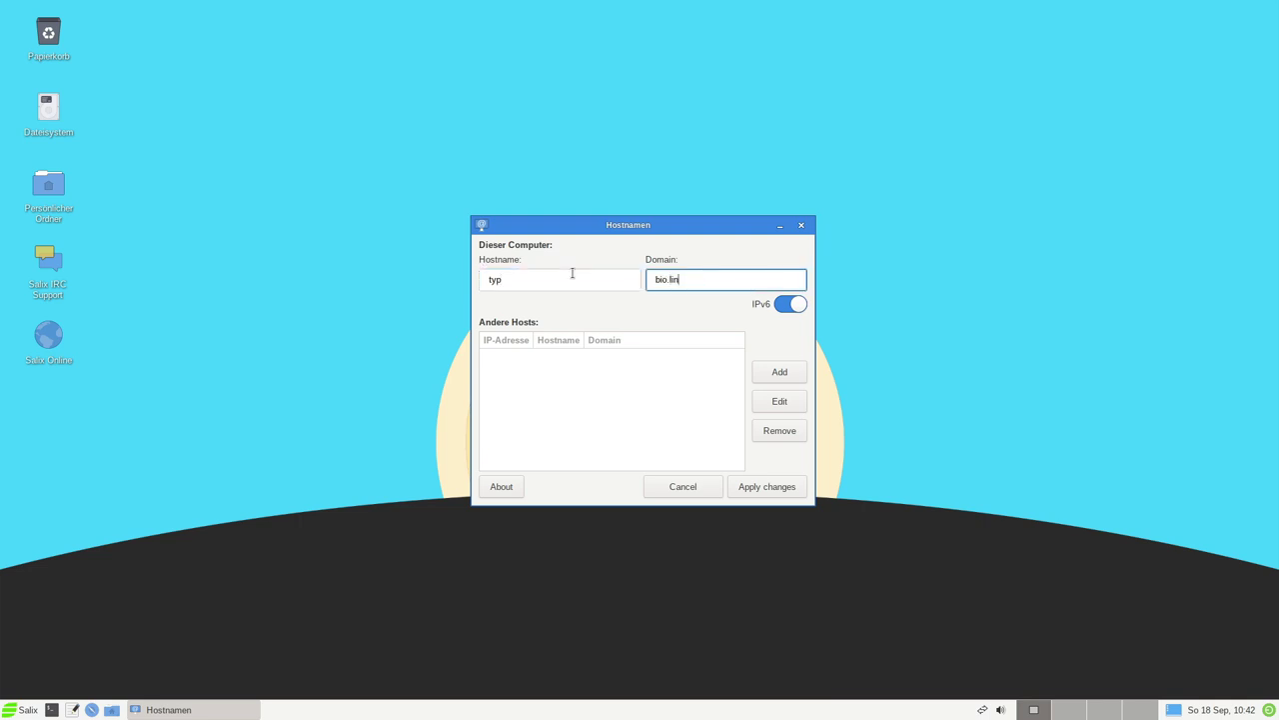
left_click(758, 488)
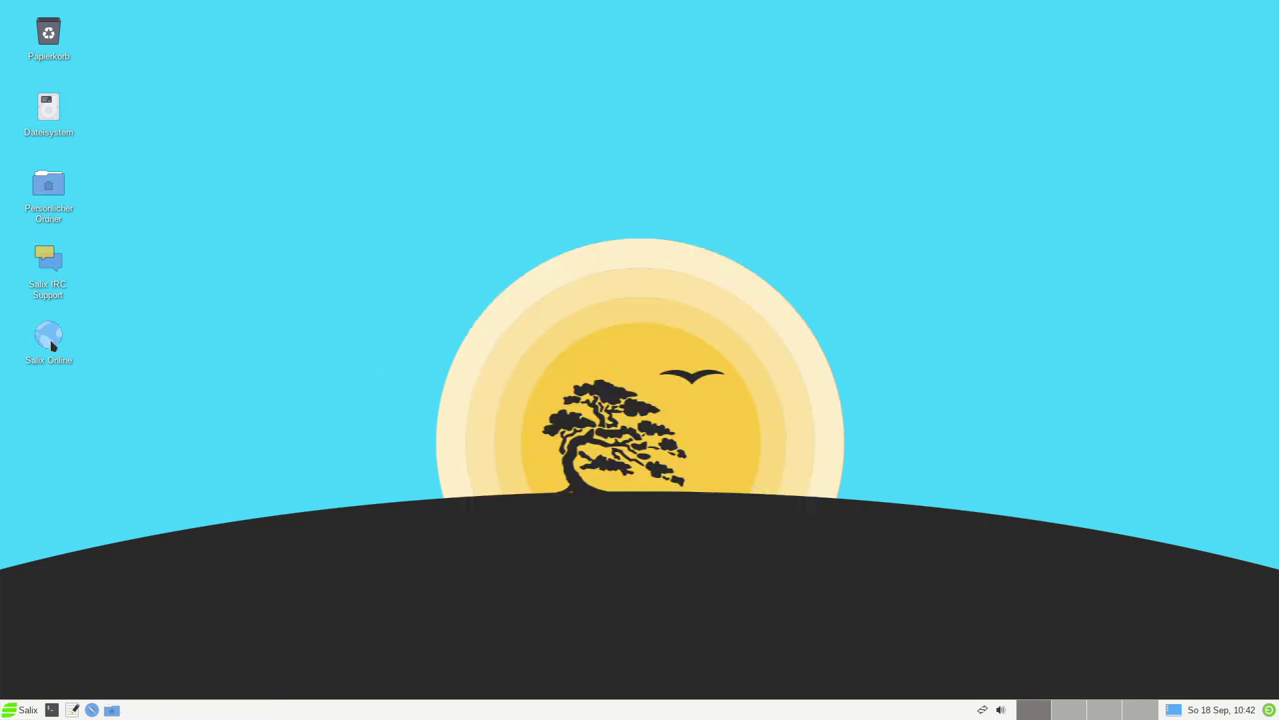
Launch Firefox from the internet applications and try to load the site typ.bio.link, including a retry.
left_click(22, 710)
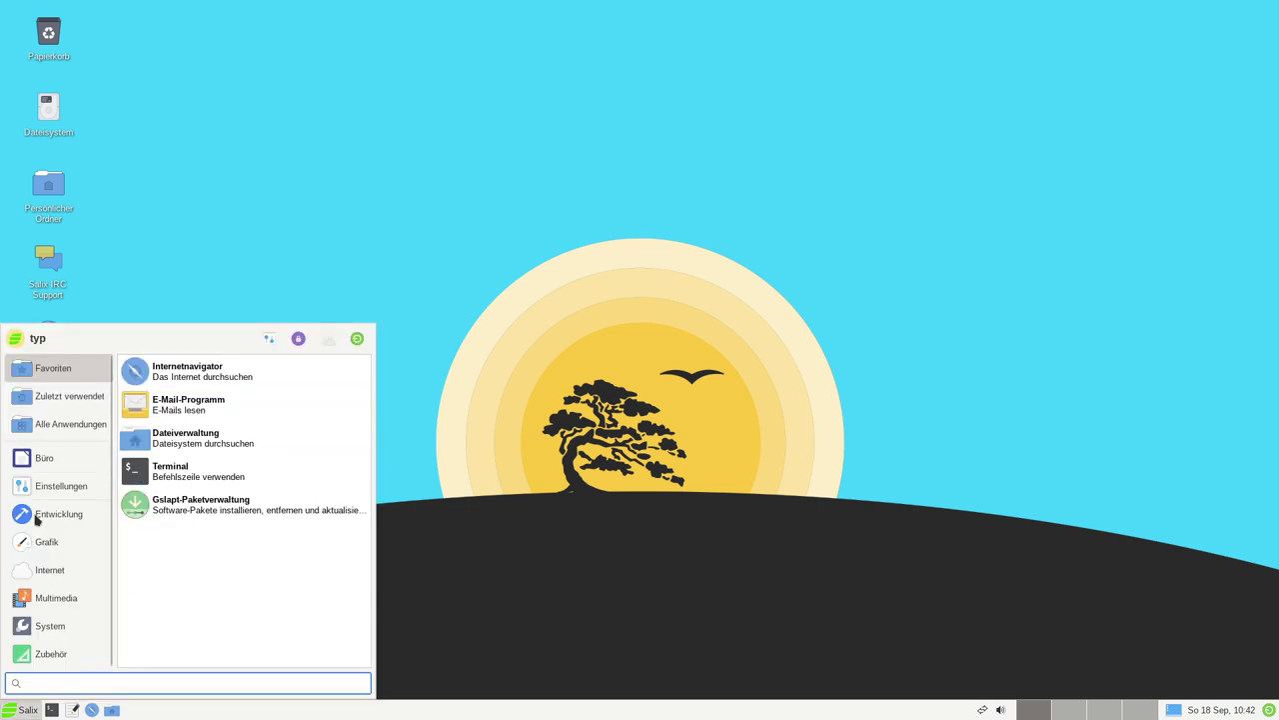
left_click(50, 543)
mouse_move(57, 571)
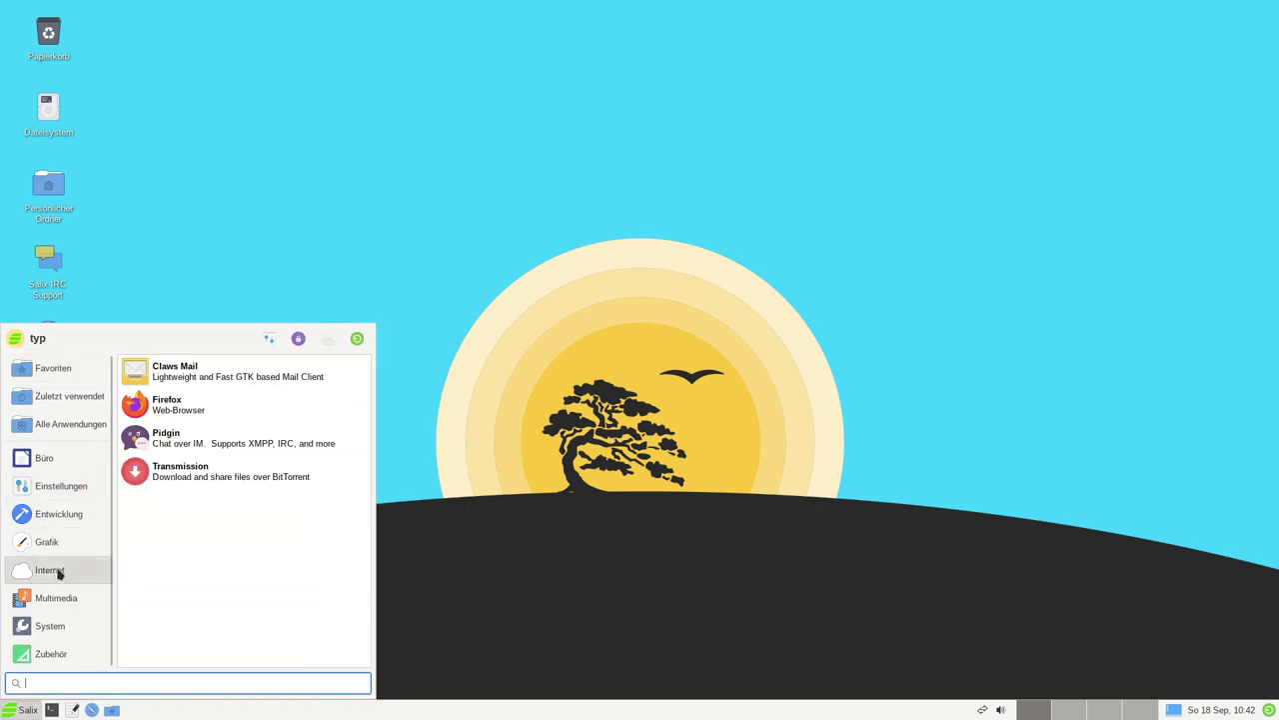
left_click(186, 421)
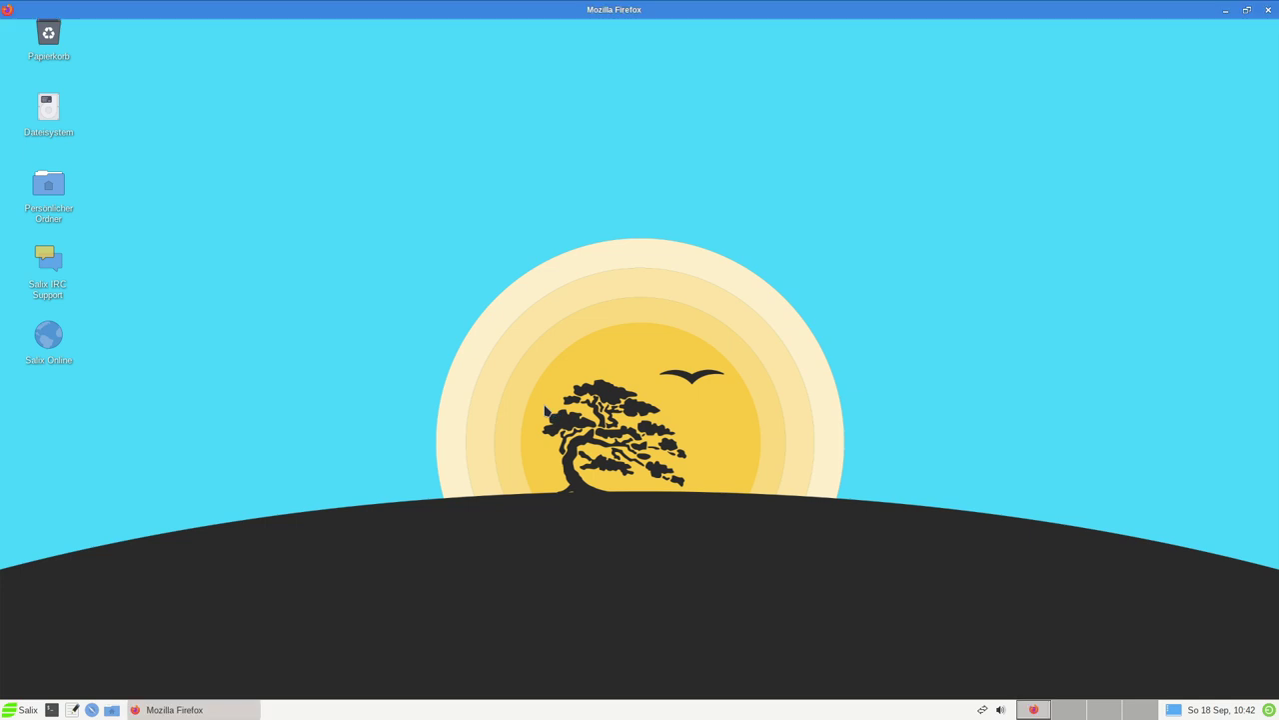
type("t")
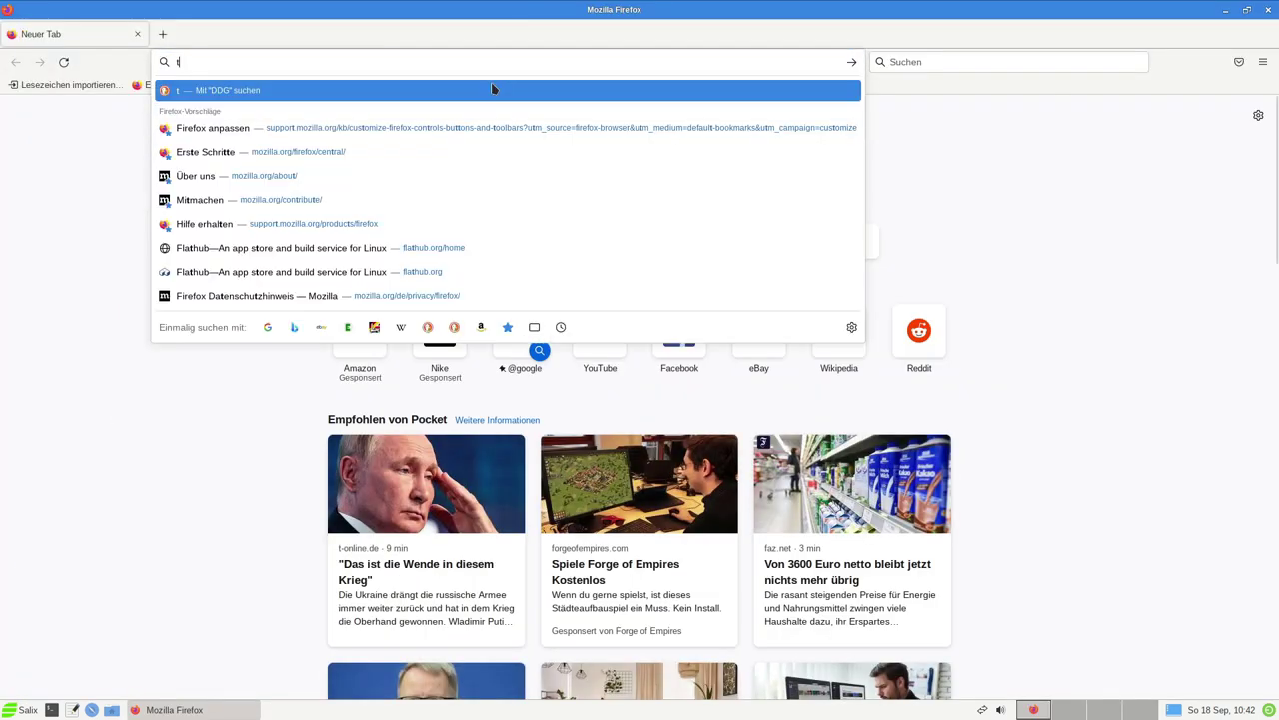
type("yp.bio.link")
key("Return")
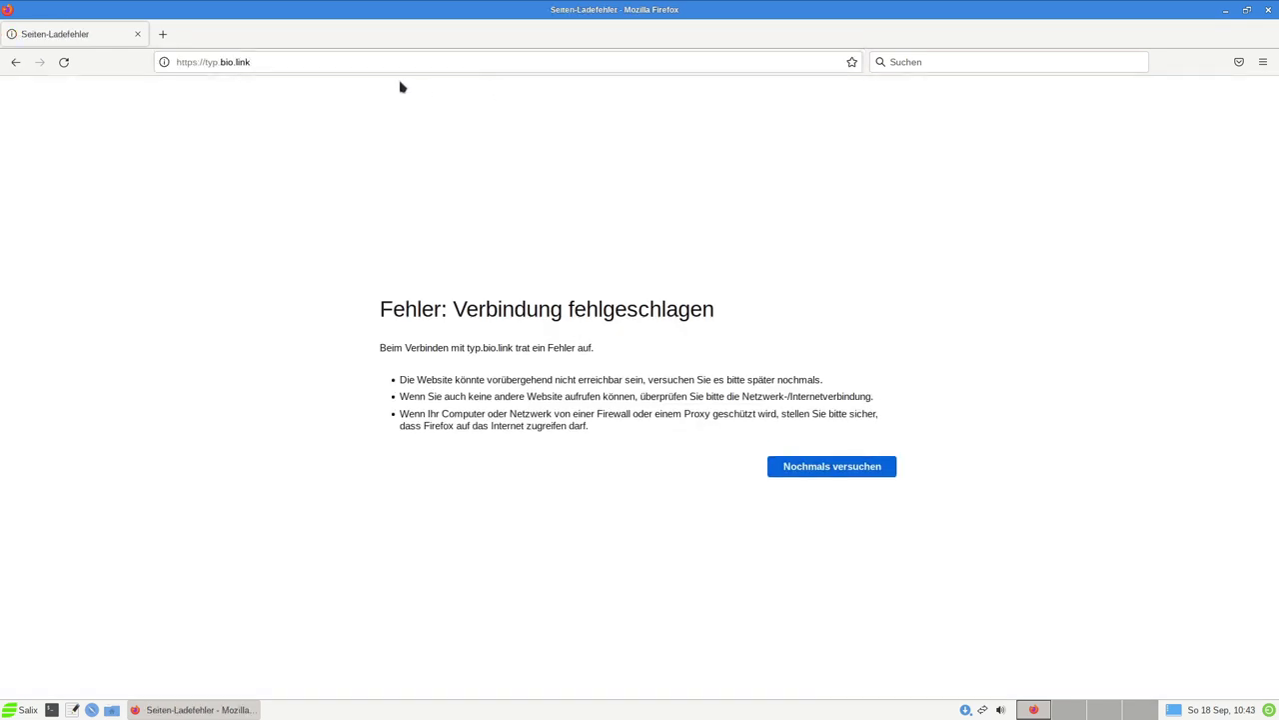
left_click(829, 471)
left_click(828, 475)
left_click(163, 35)
type("google.de")
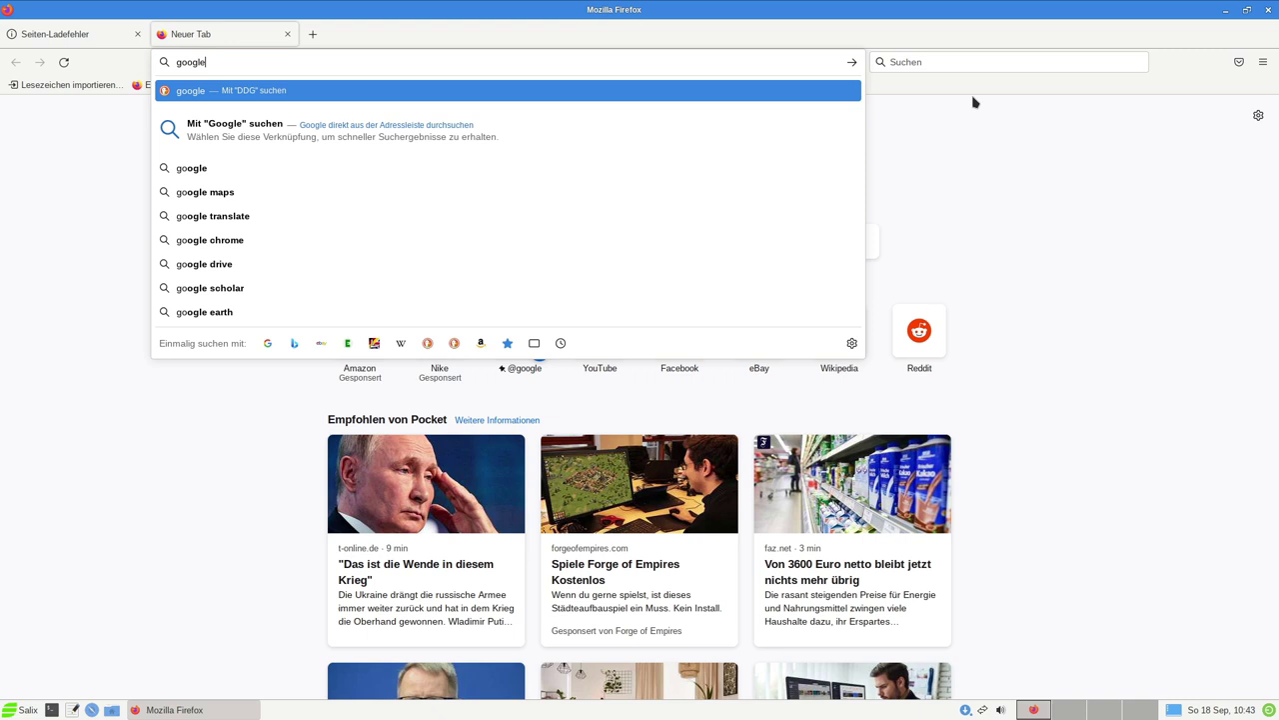
key("Return")
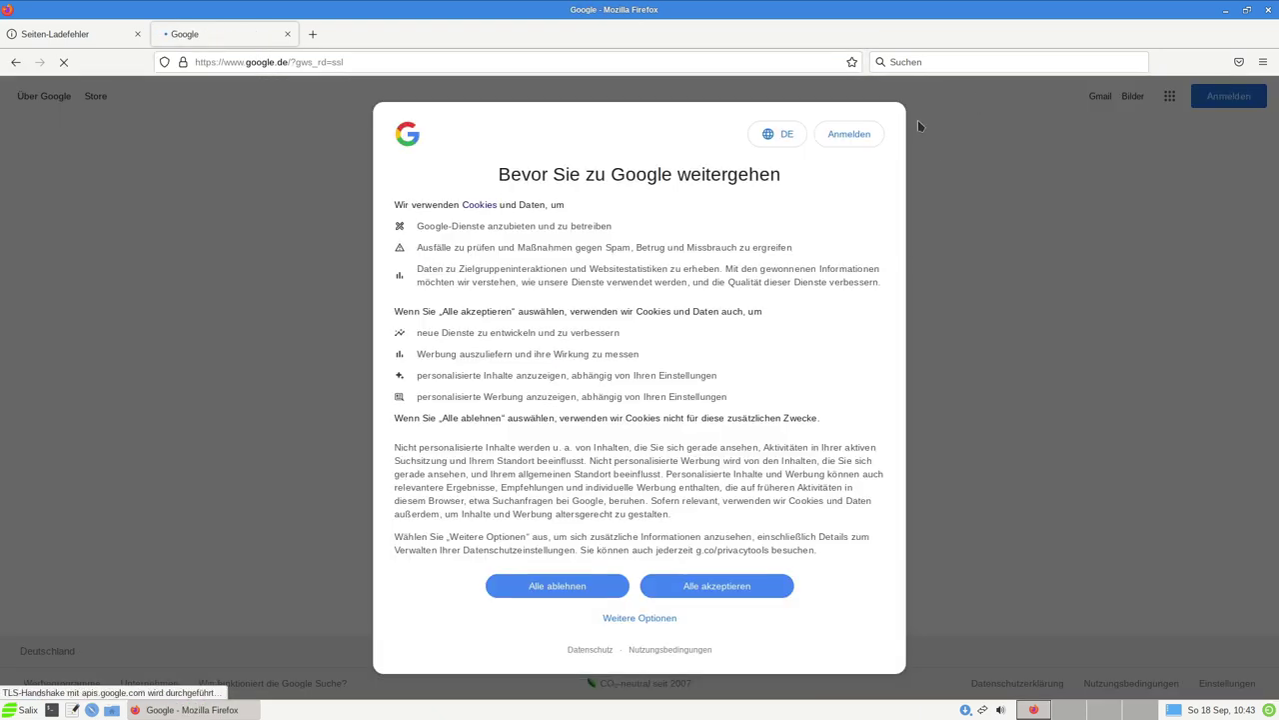
left_click(110, 38)
left_click(220, 34)
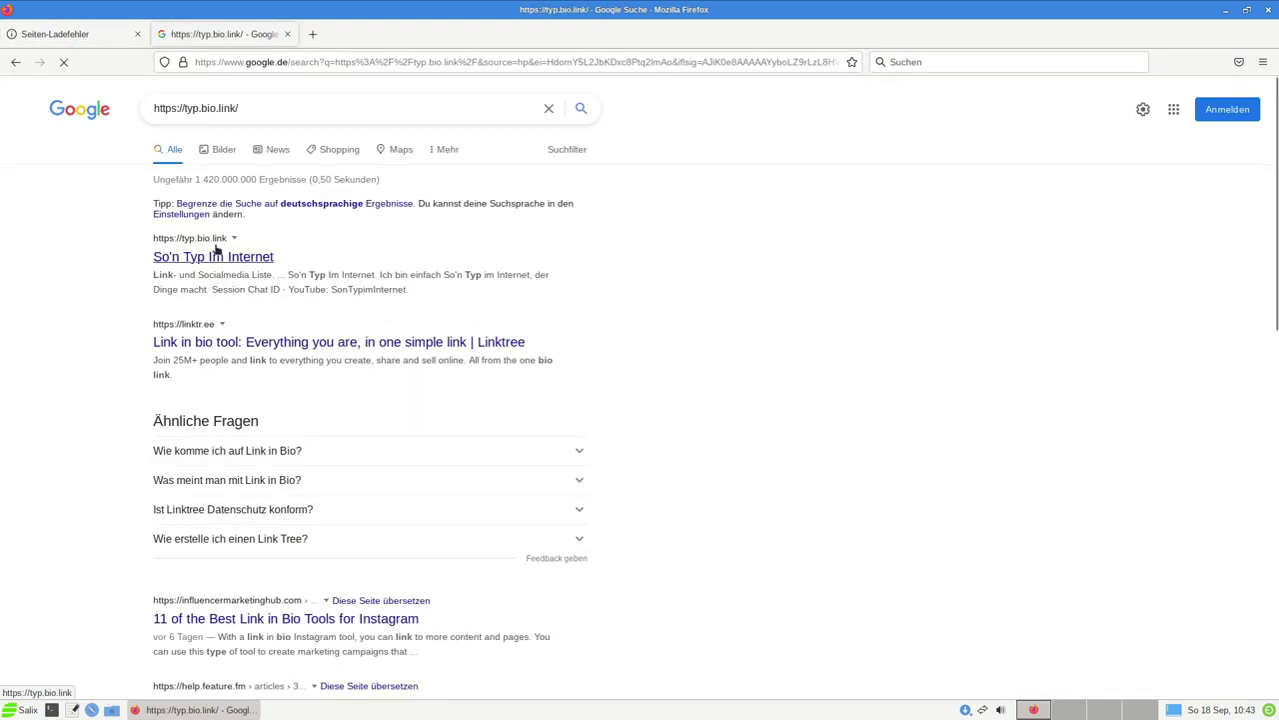
middle_click(214, 251)
left_click(345, 38)
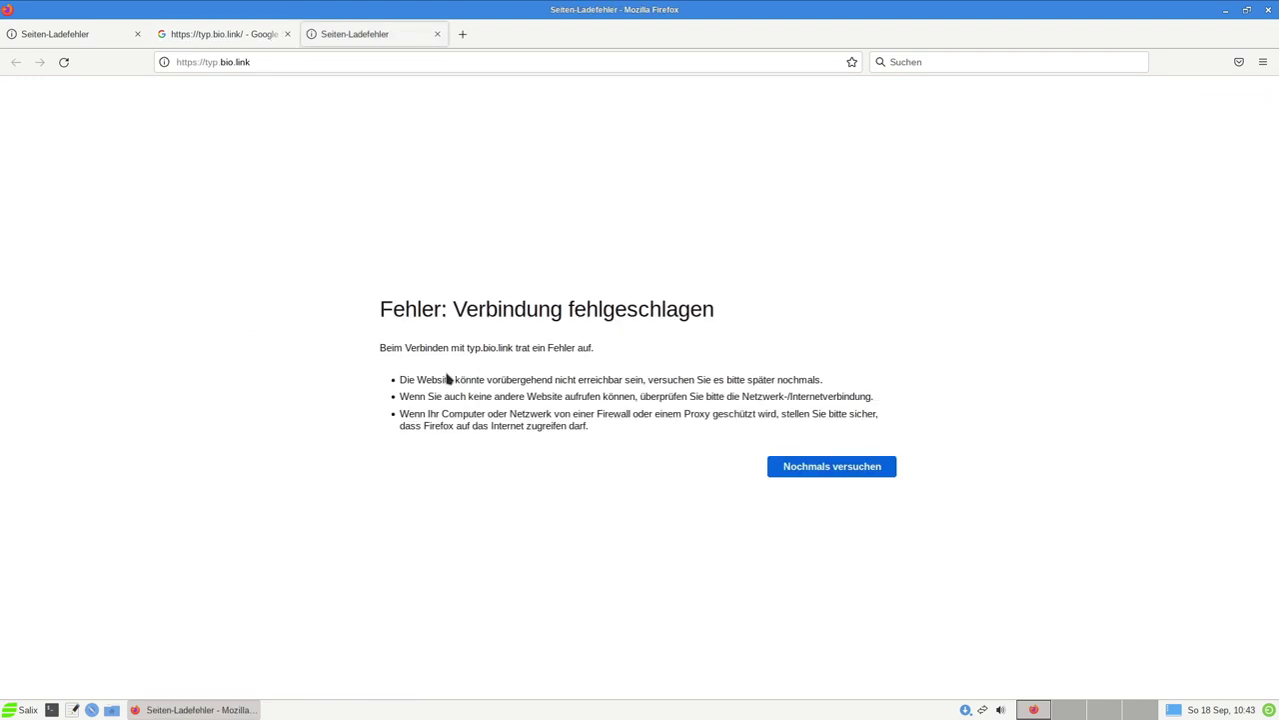
left_click(188, 36)
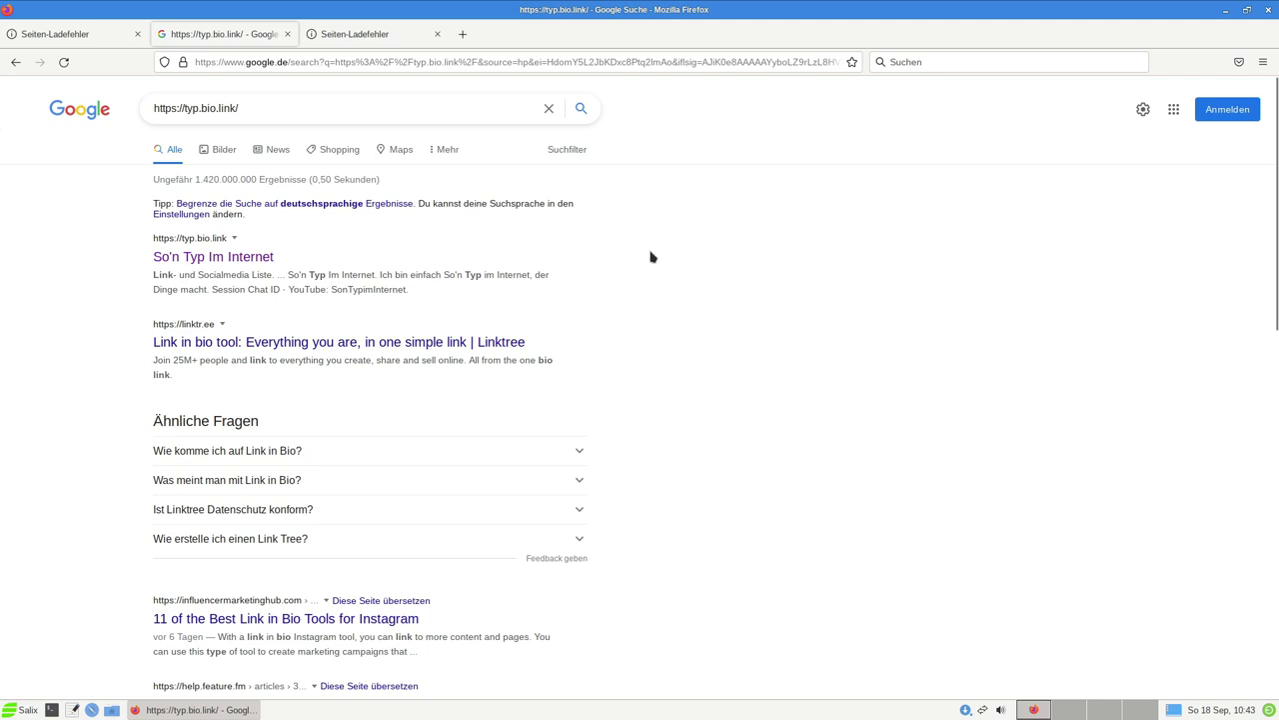
key("ctrl+Tab")
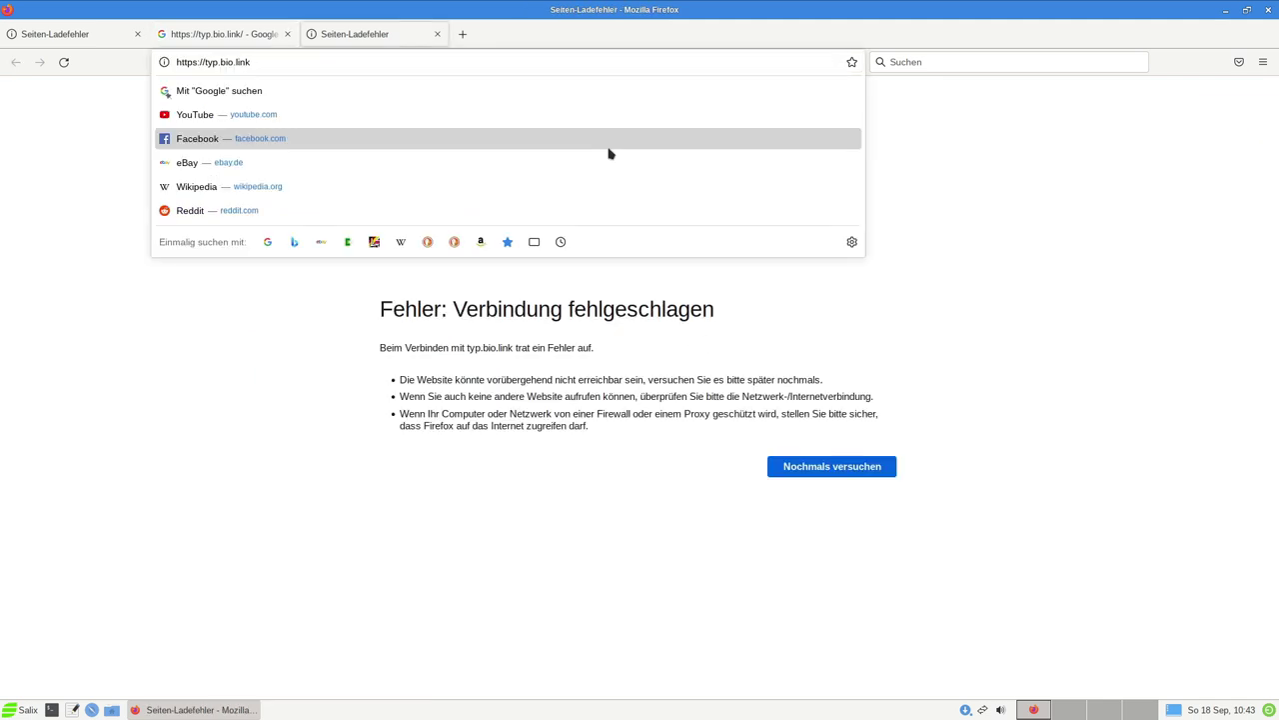
key("BackSpace")
key("Delete")
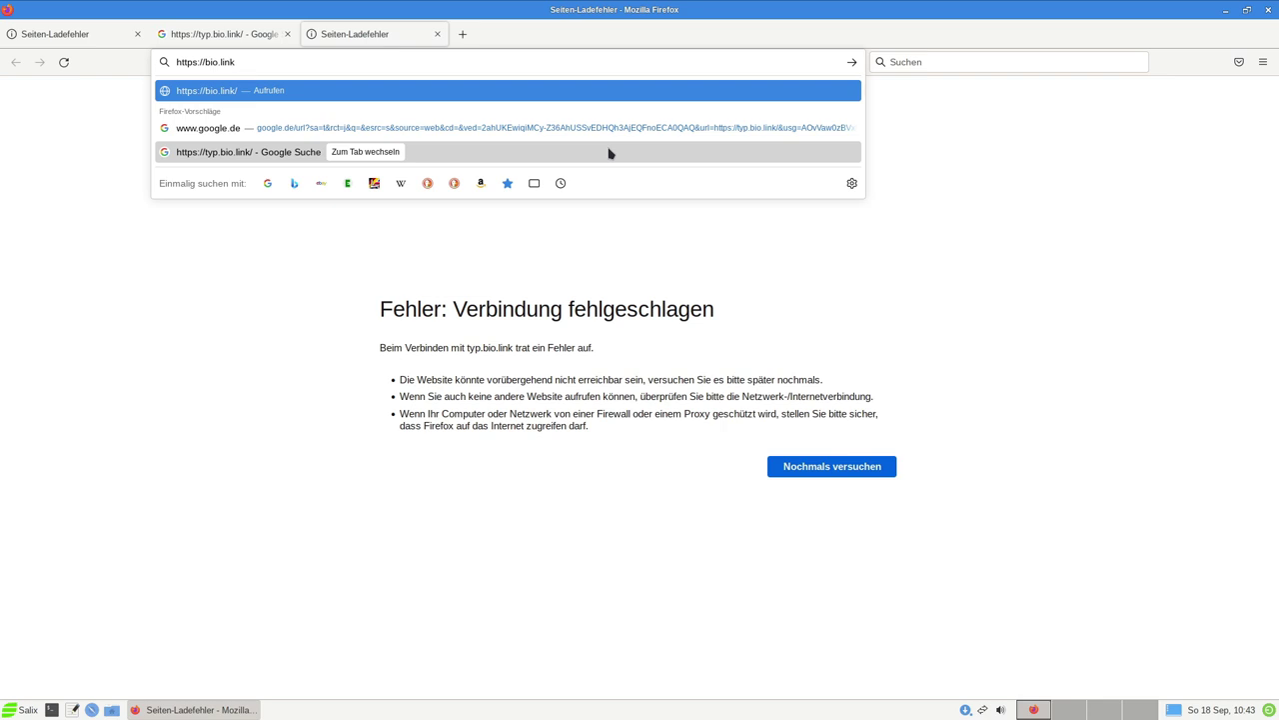
type("/typ")
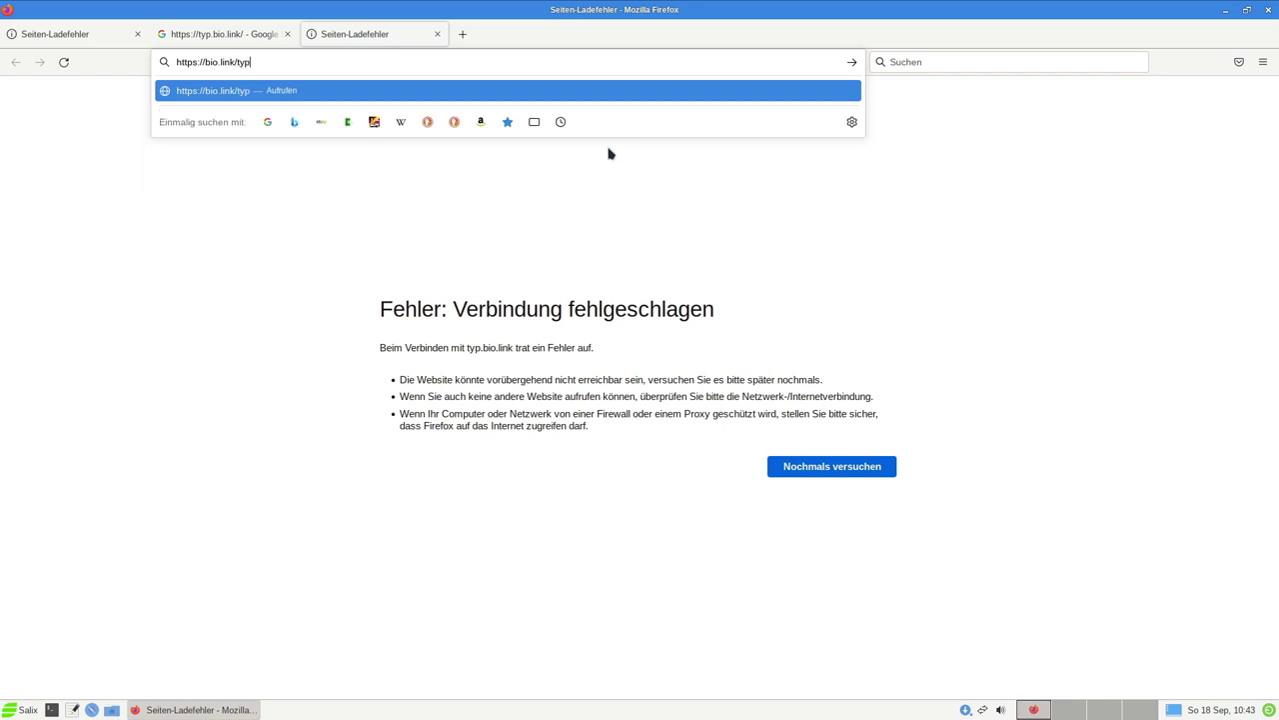
key("Return")
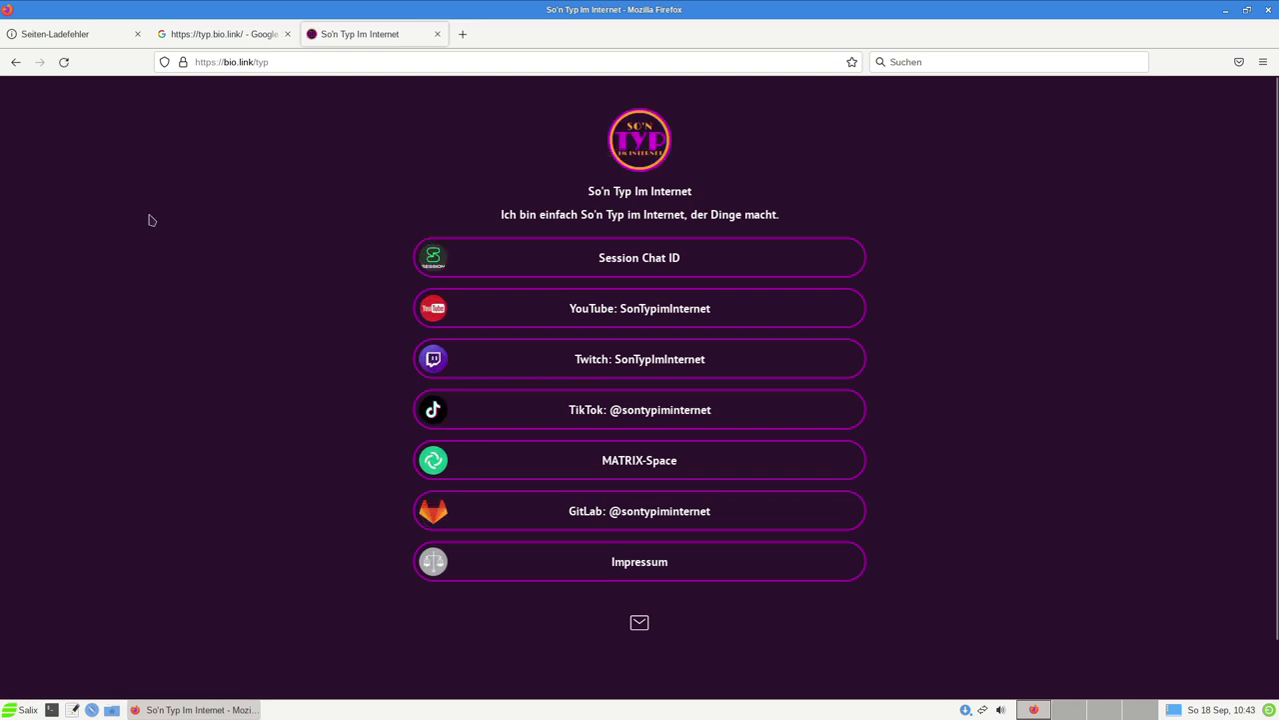
left_click(256, 64)
left_click(97, 192)
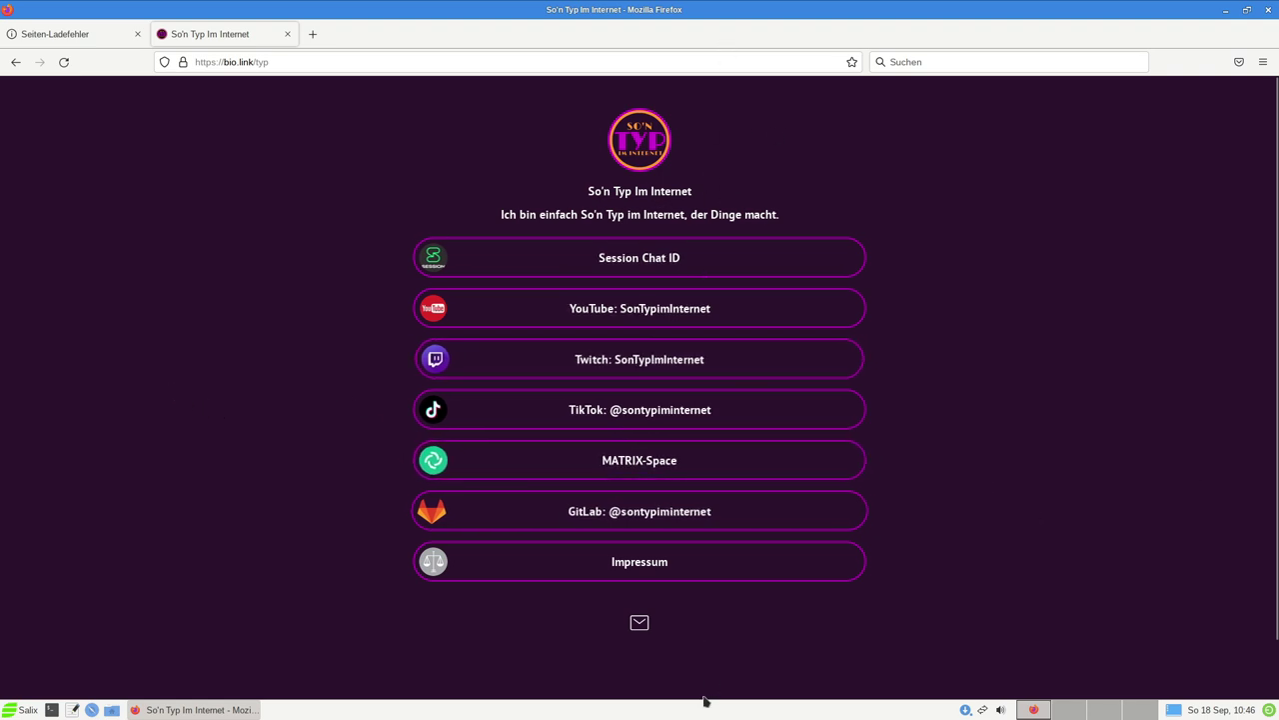
left_click(287, 34)
left_click(138, 34)
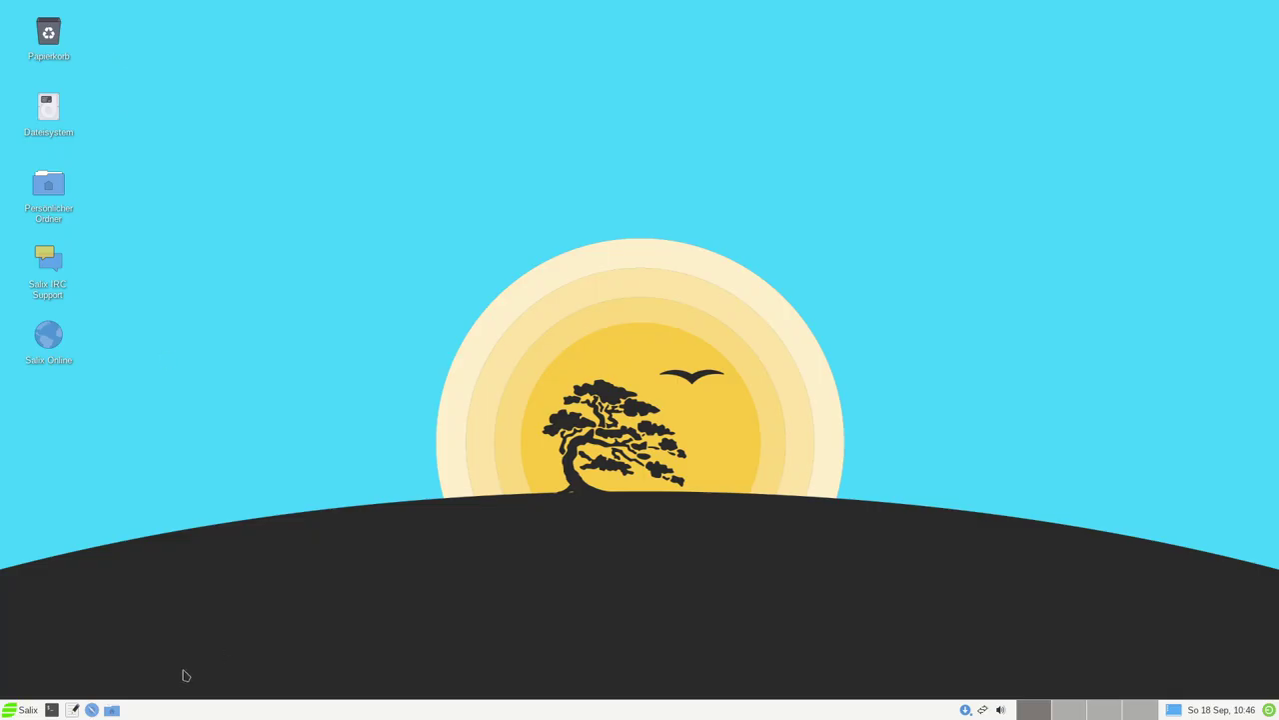
Launch Htop from the system applications, maximize its window to view the running processes, and close it.
left_click(22, 710)
left_click(78, 624)
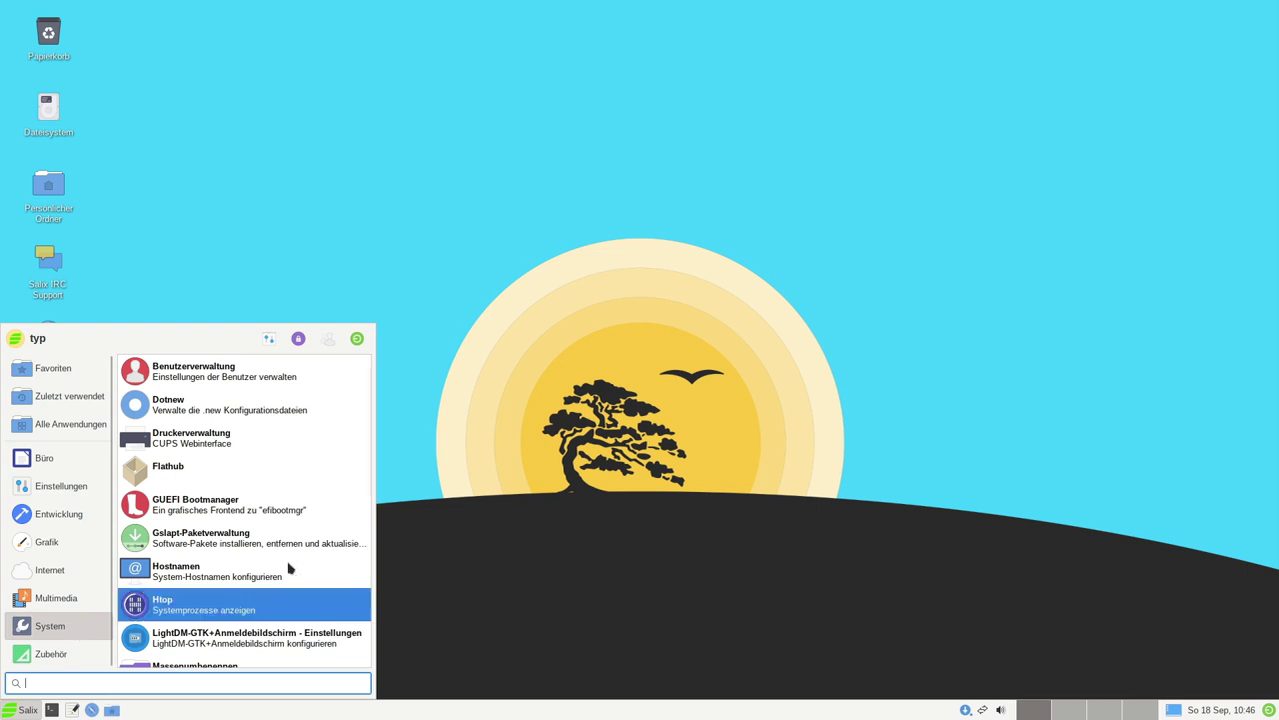
scroll(300, 469, "down", 3)
left_click(286, 476)
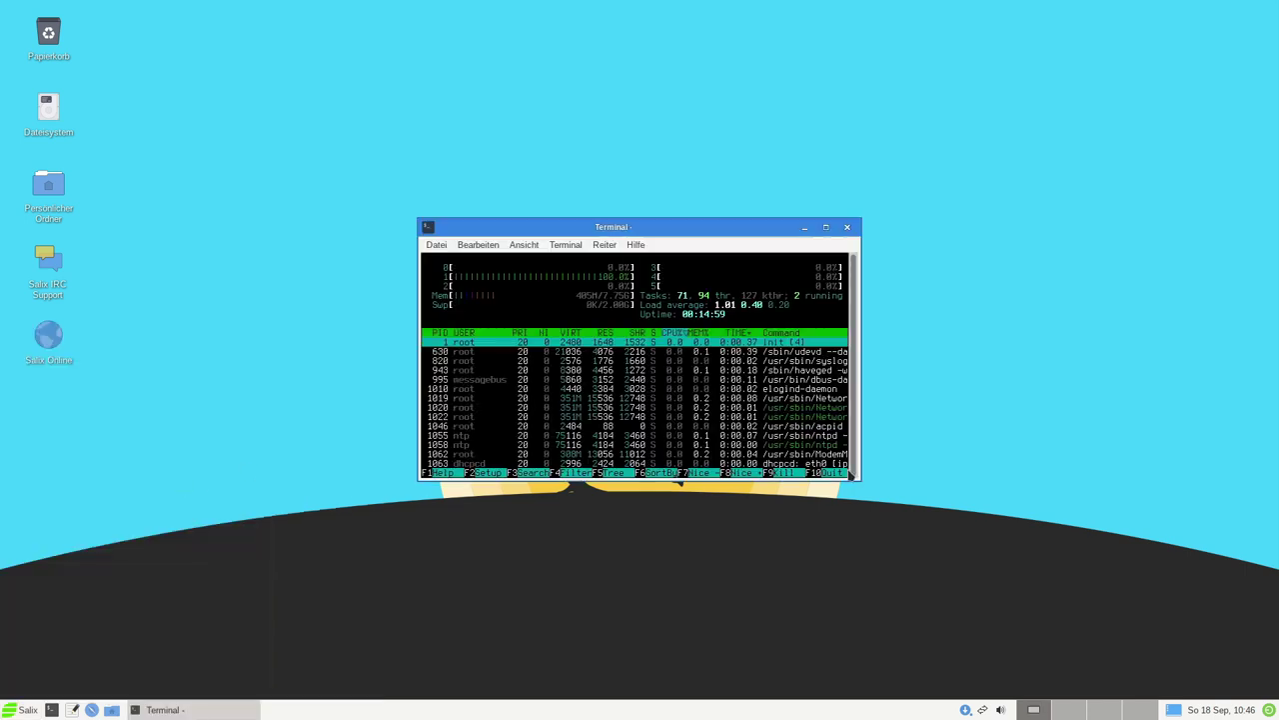
left_click(825, 227)
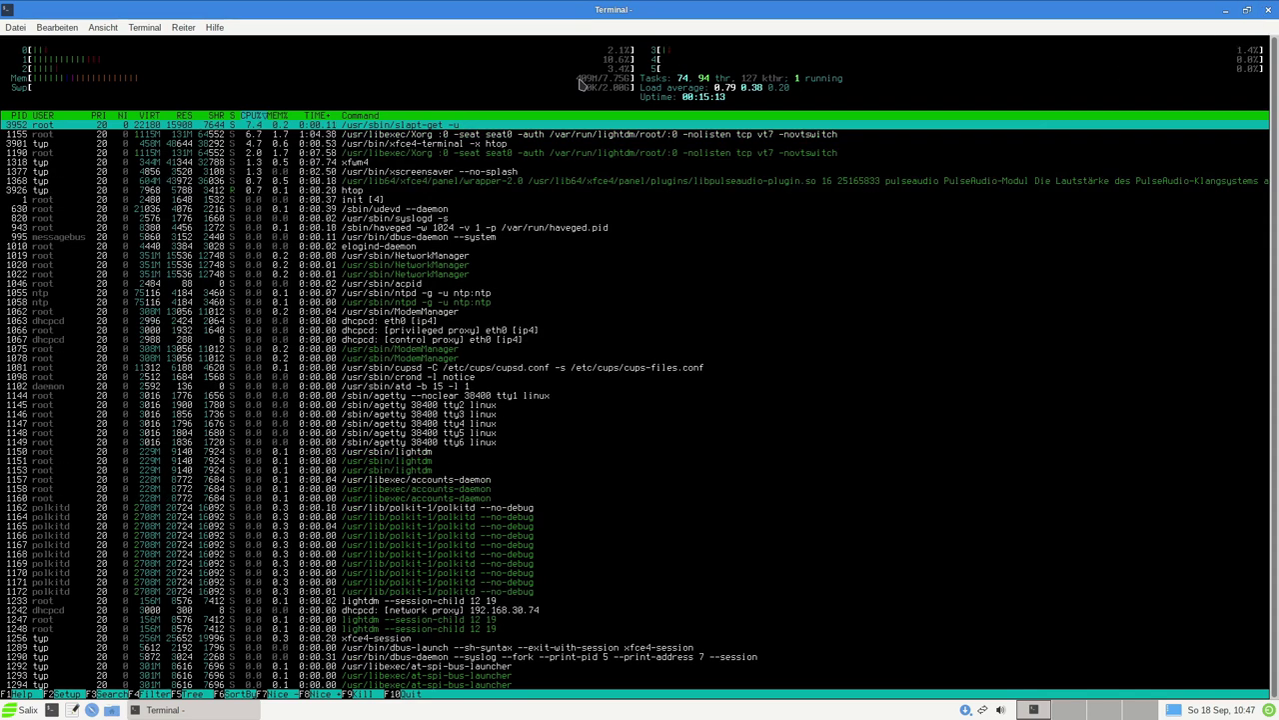
left_click(1265, 10)
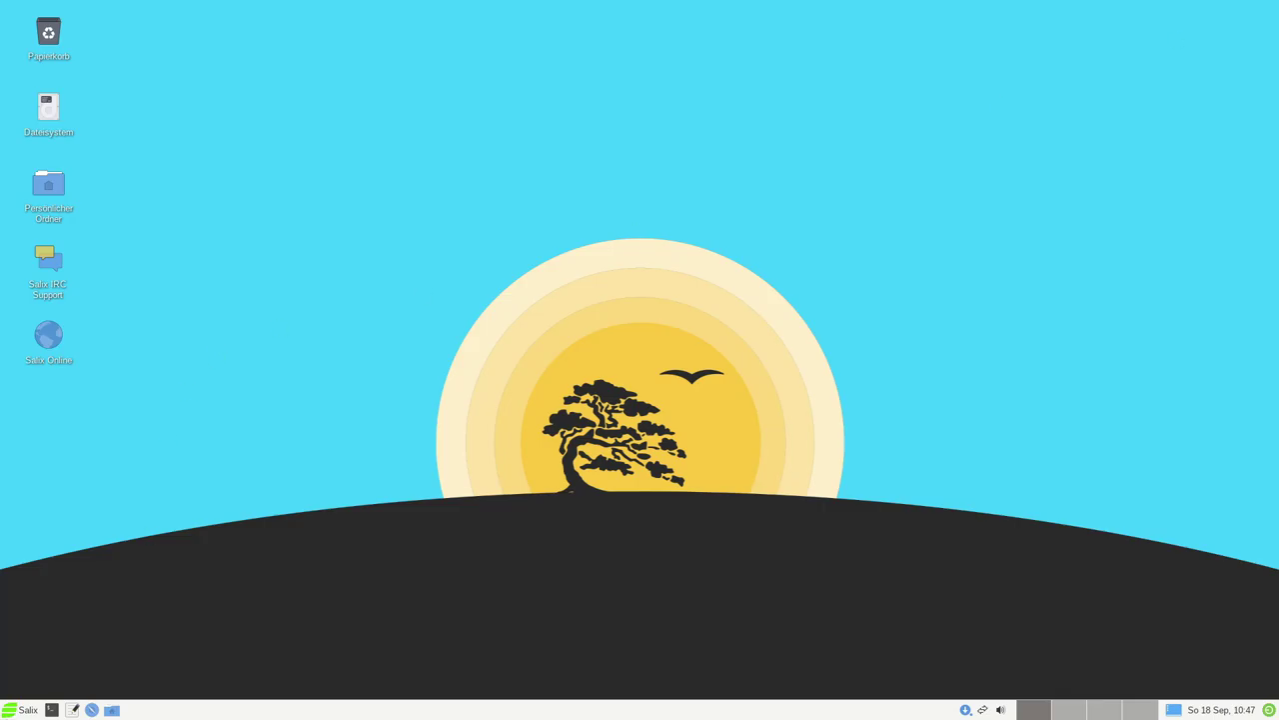
Launch the Spiegelserver mirror selection tool from the system applications and authenticate with the account password.
left_click(19, 710)
left_click(48, 654)
left_click(45, 626)
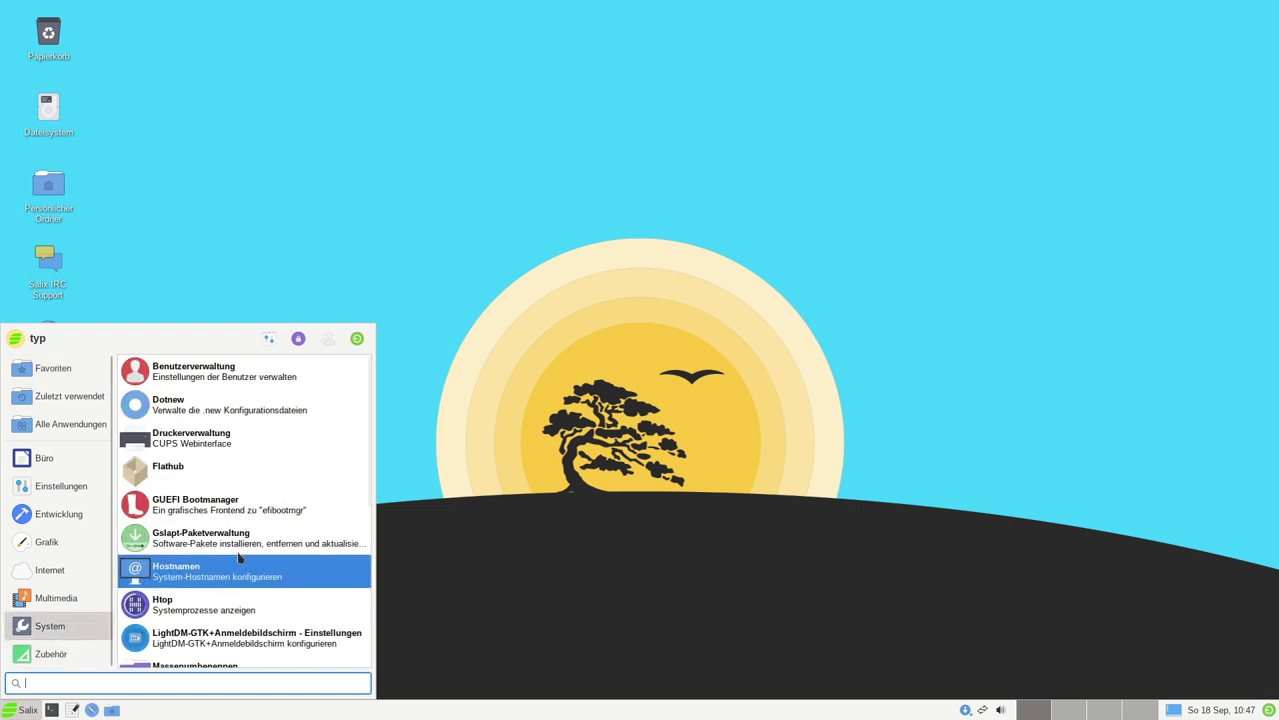
scroll(319, 462, "down", 2)
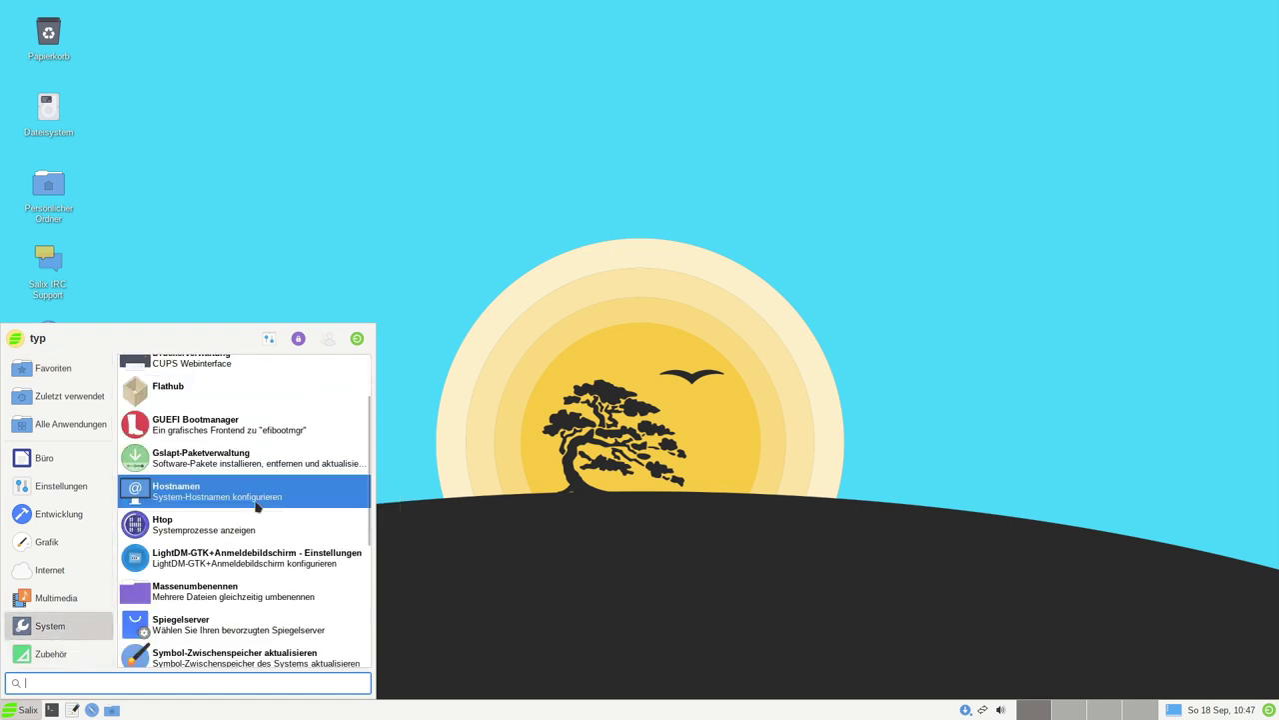
scroll(255, 523, "down", 1)
scroll(263, 498, "down", 2)
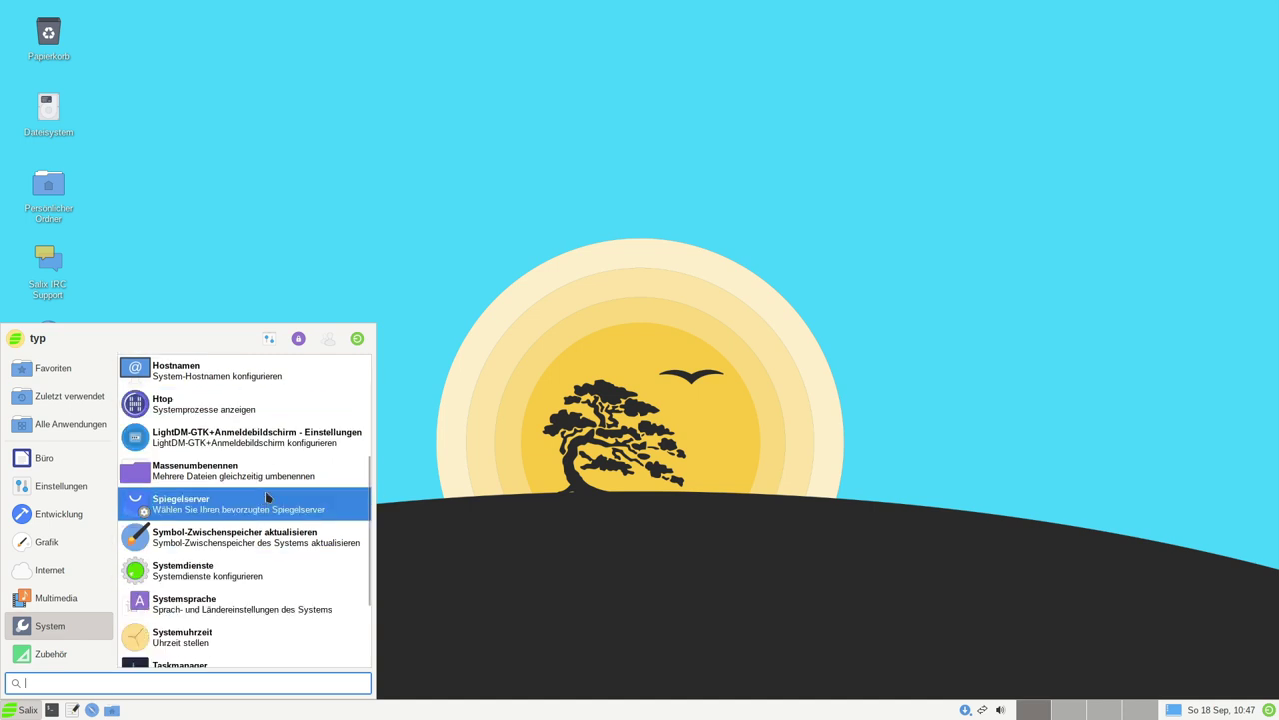
scroll(280, 467, "down", 1)
left_click(197, 474)
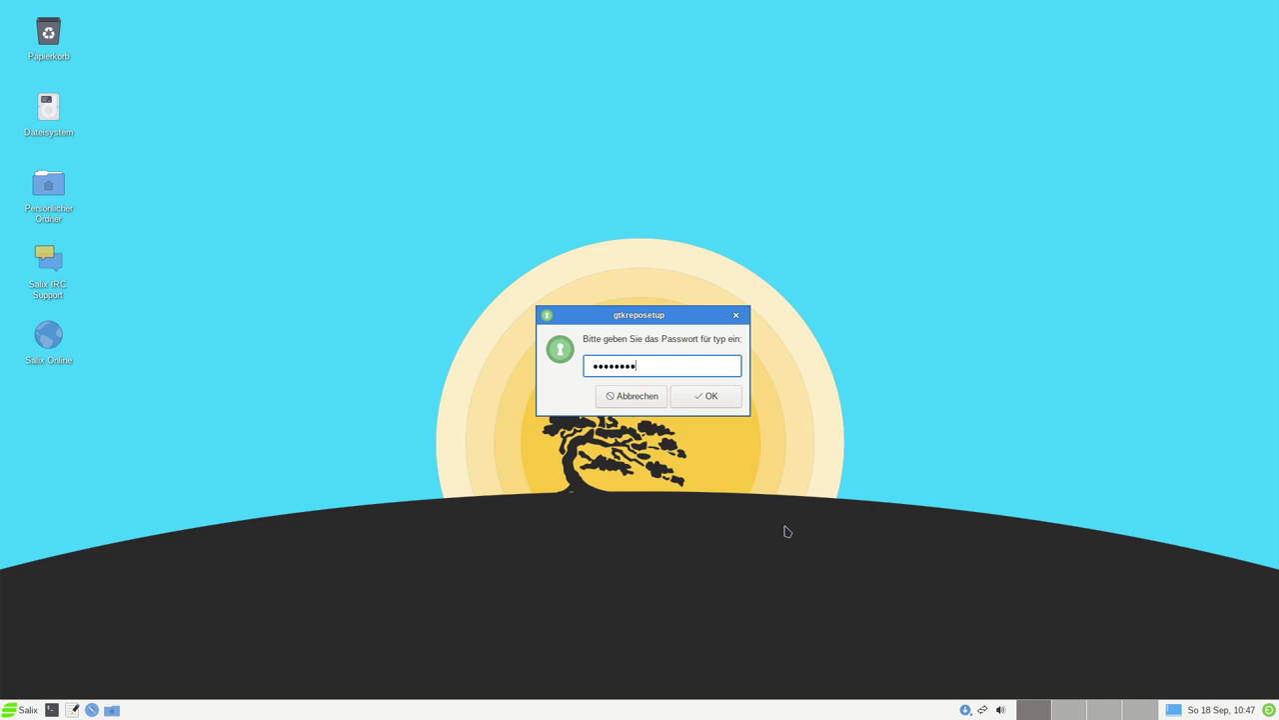
key("Return")
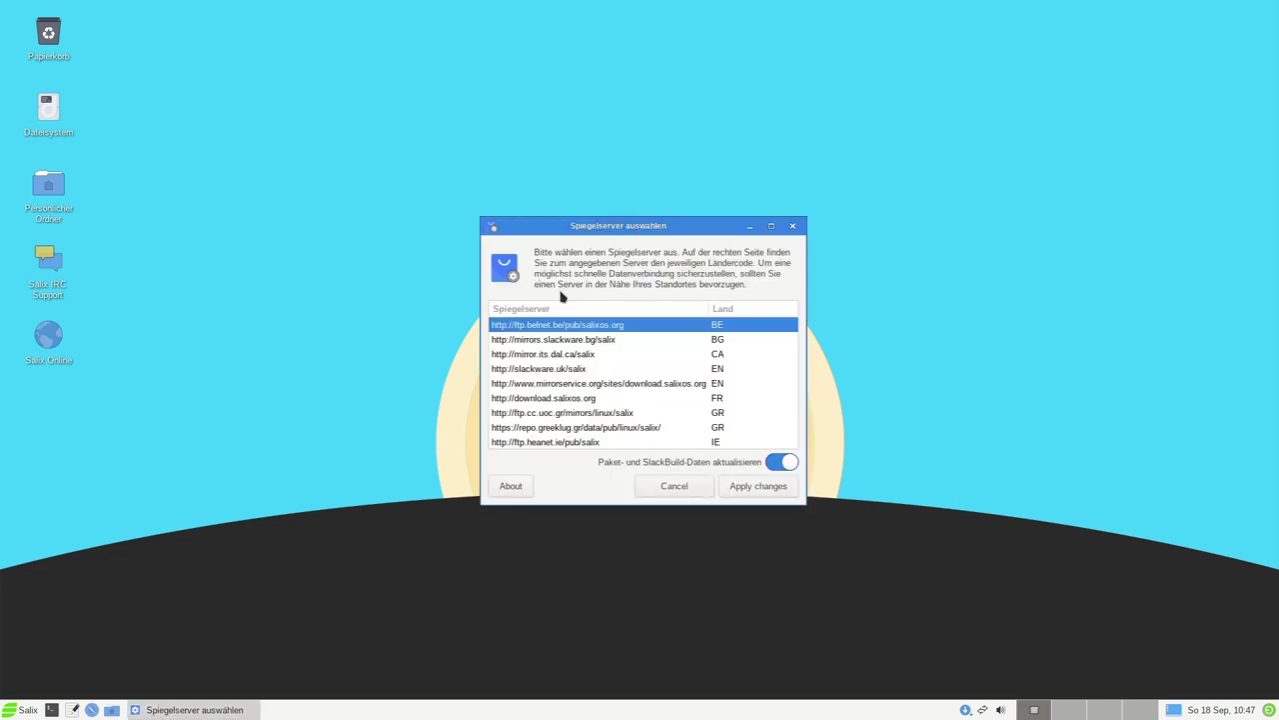
Look through the available mirror servers and their countries, and close the mirror selection tool without applying changes.
scroll(770, 365, "down", 2)
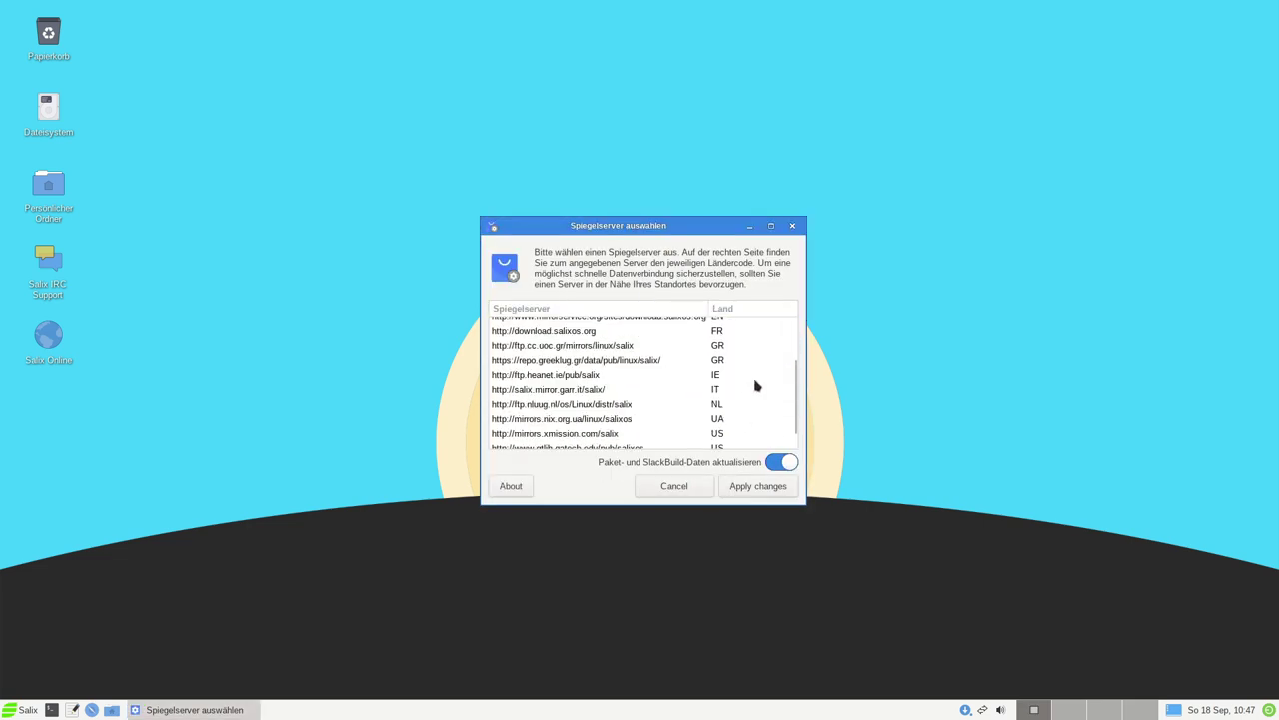
scroll(757, 386, "up", 1)
scroll(753, 385, "down", 3)
scroll(751, 394, "up", 5)
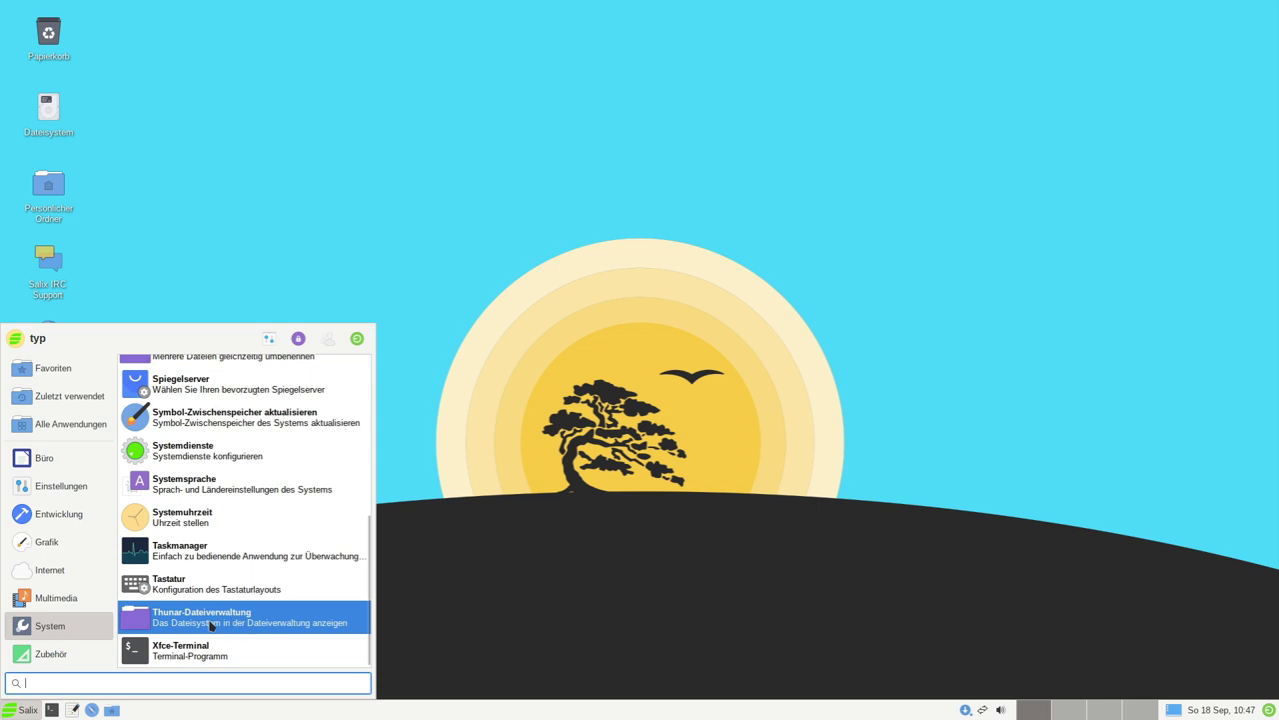
Open the file manager at the home folder, view its About information, and close it.
left_click(40, 654)
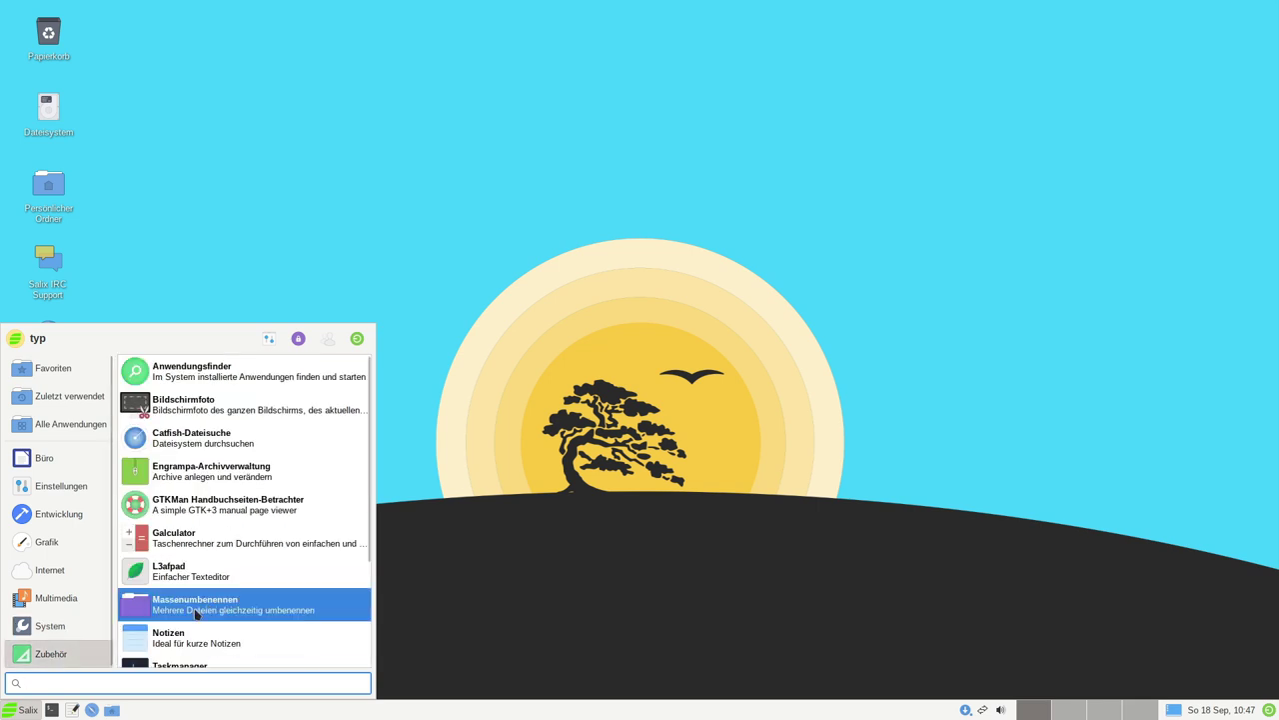
left_click(214, 607)
left_click(612, 206)
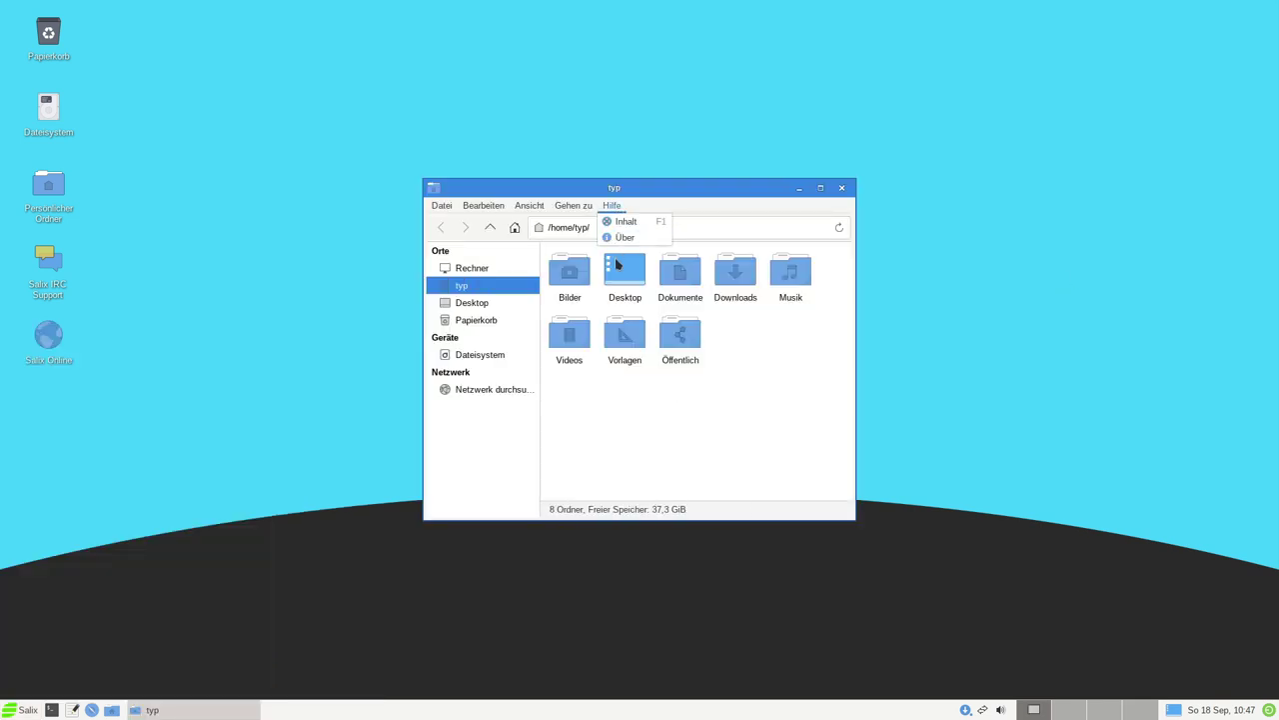
left_click(620, 241)
left_click(773, 239)
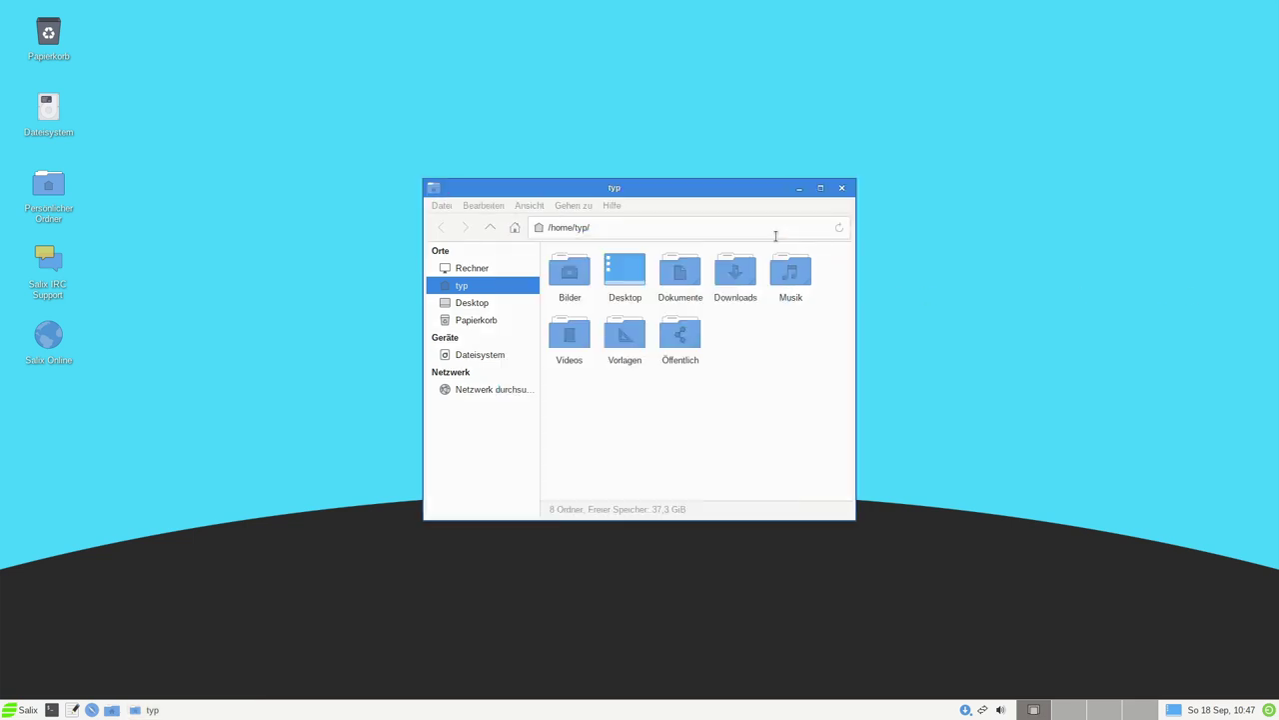
left_click(843, 187)
Launch Zim Desktop Wiki from the accessory applications, create the notebook Notes in ~/Notebooks/Notes, maximize its window and close it.
left_click(10, 711)
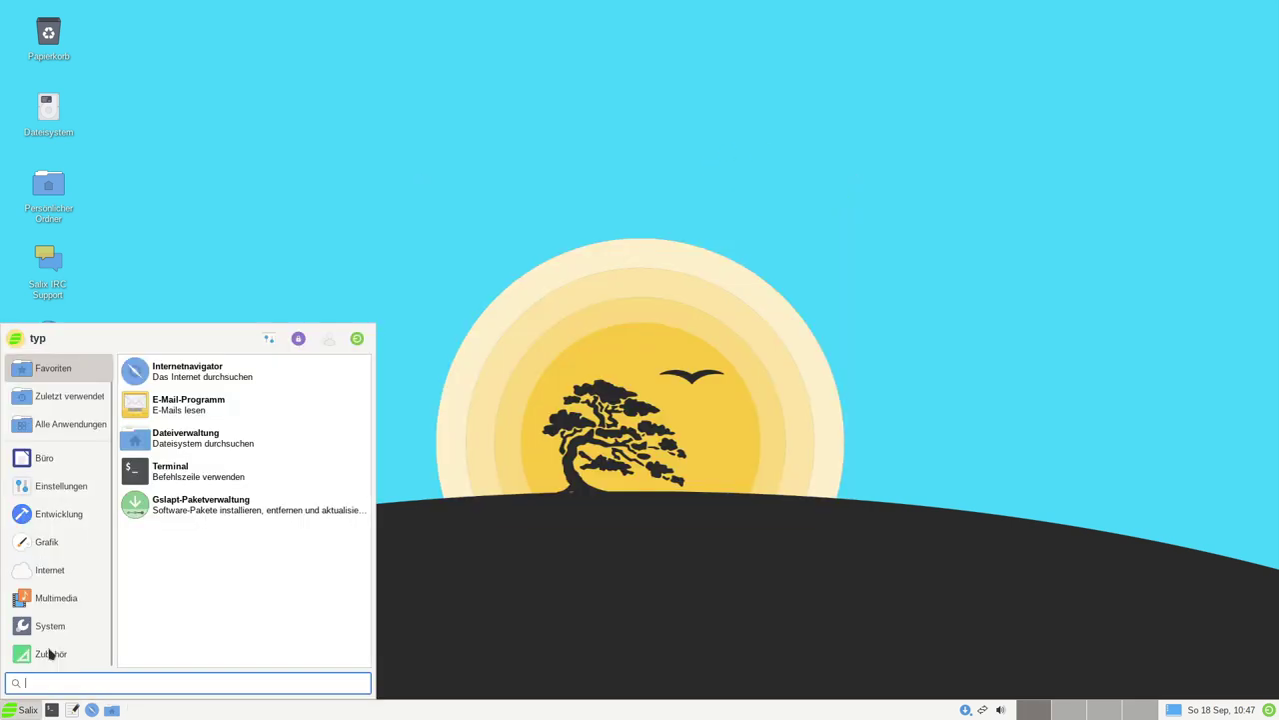
mouse_move(46, 656)
scroll(275, 455, "down", 3)
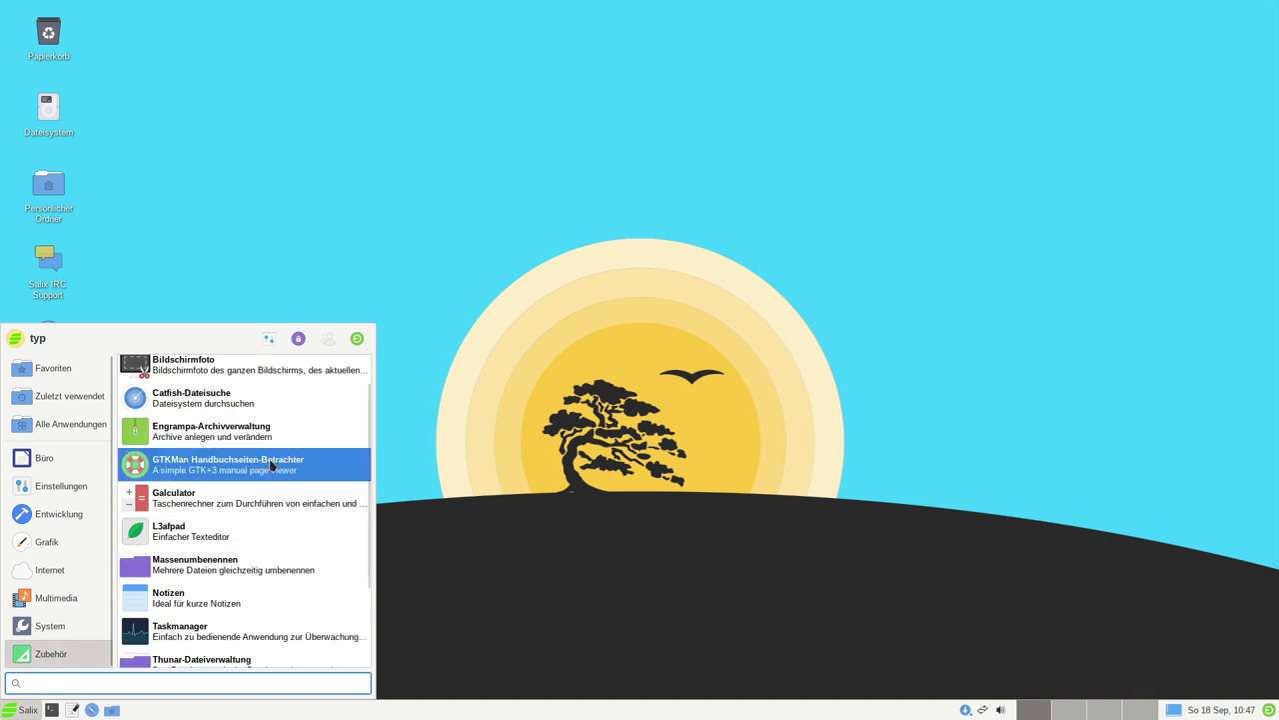
scroll(268, 428, "up", 3)
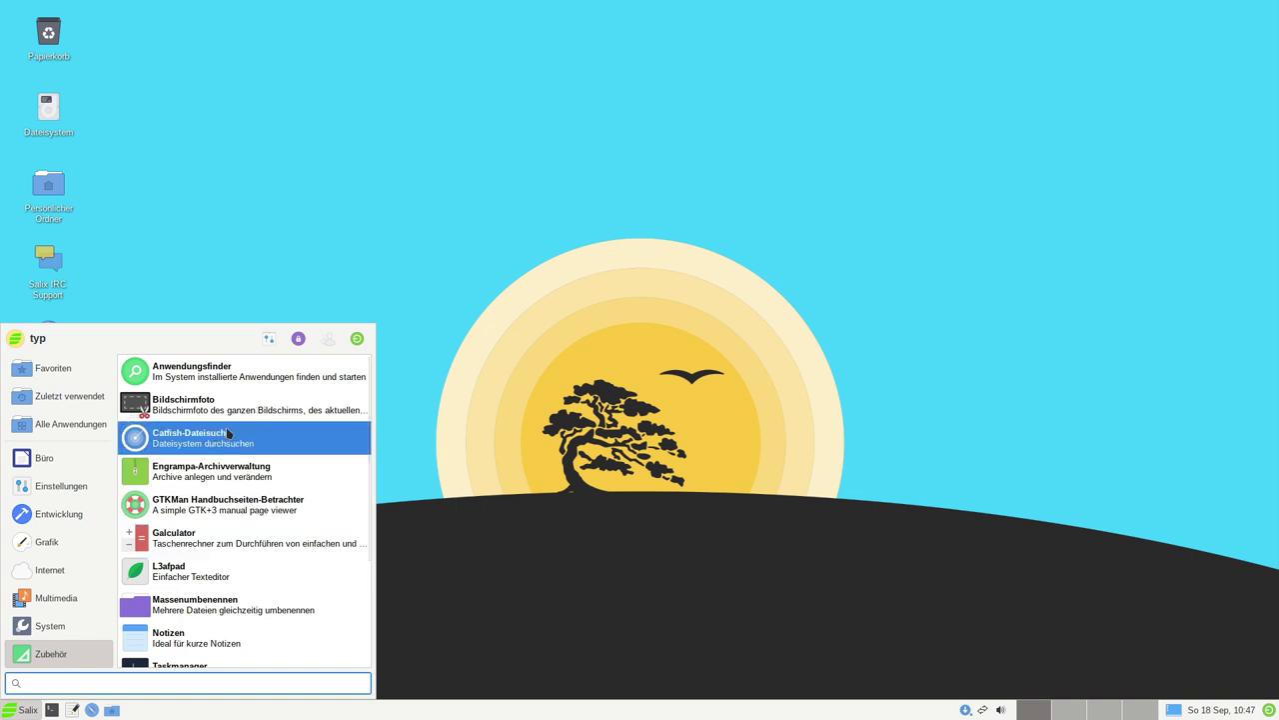
scroll(207, 492, "down", 5)
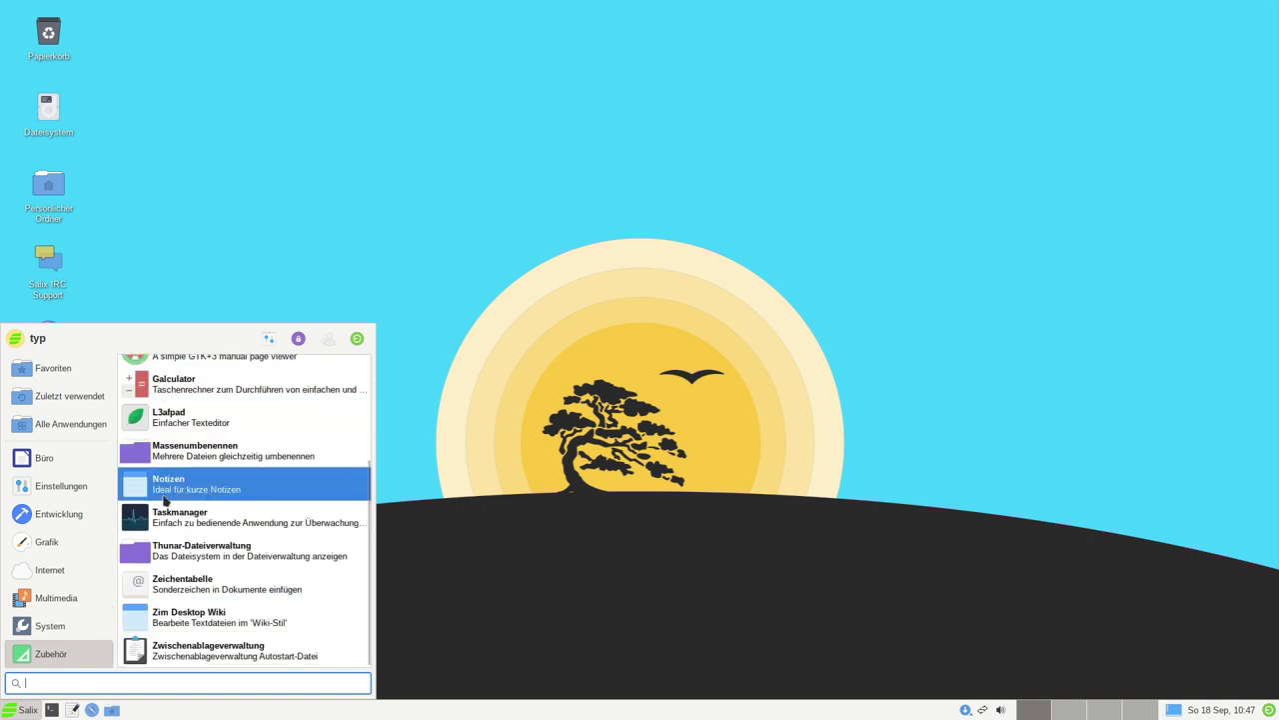
left_click(193, 621)
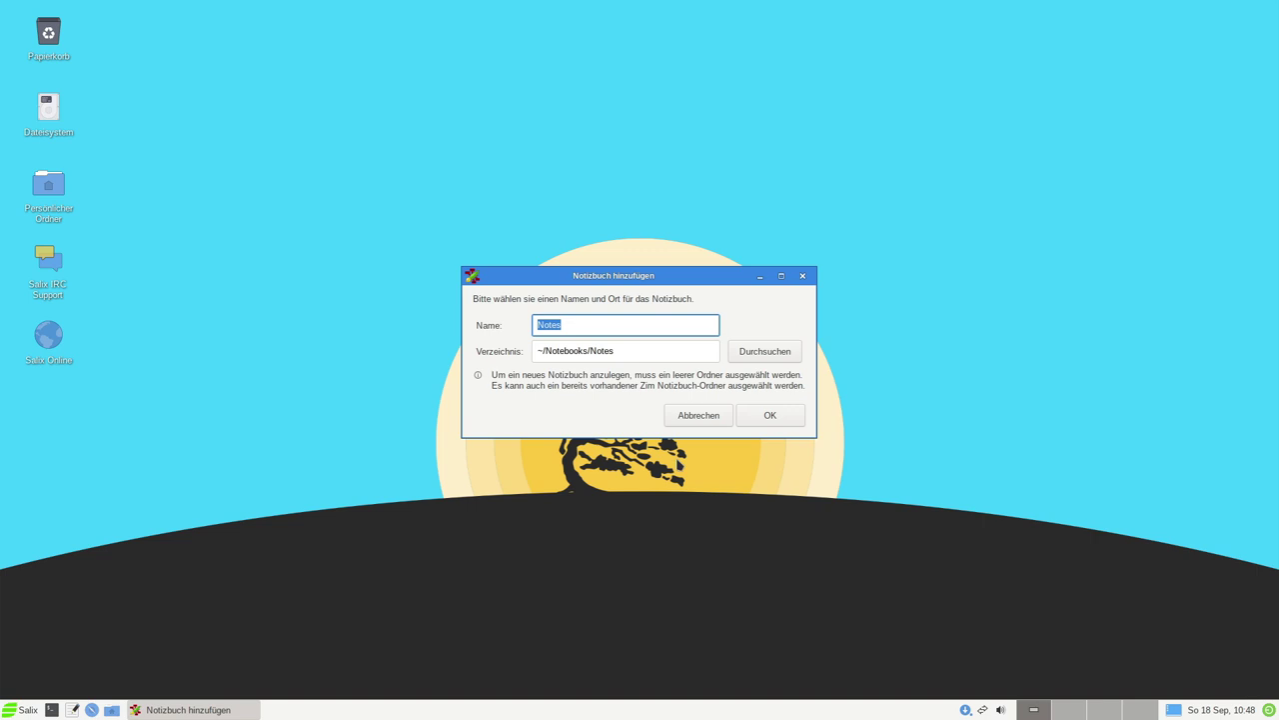
left_click(768, 415)
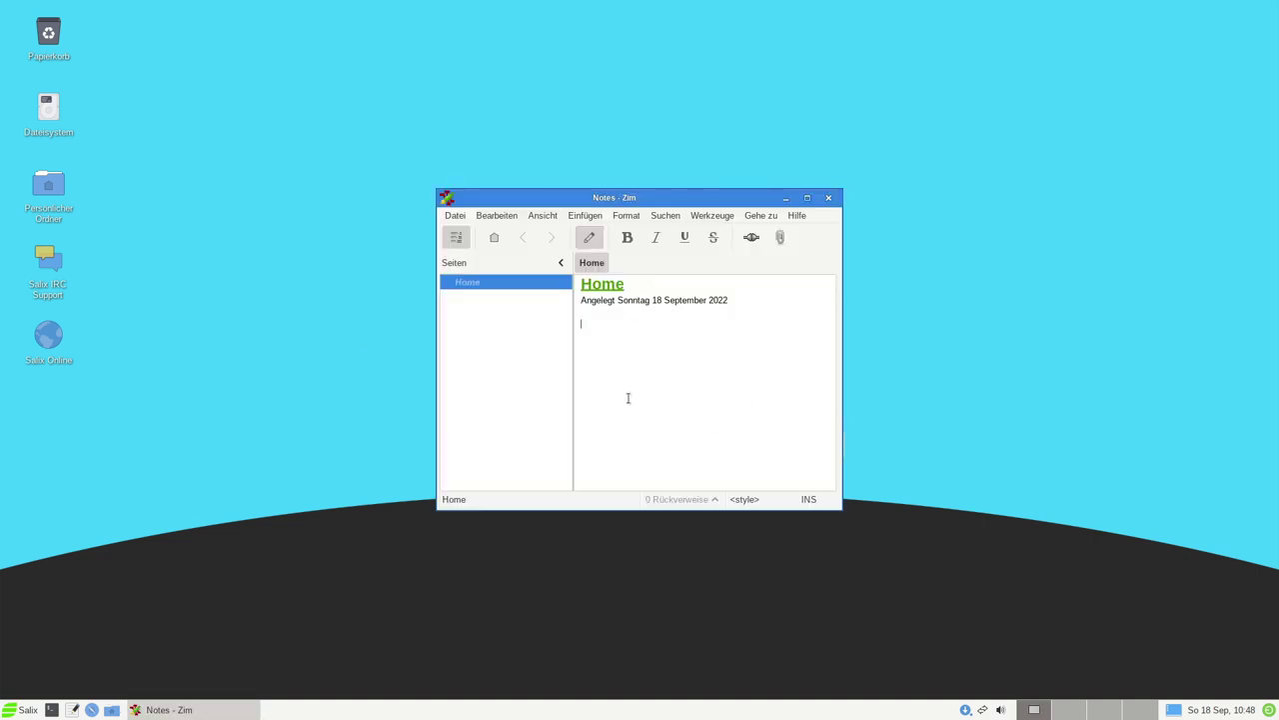
left_click(807, 197)
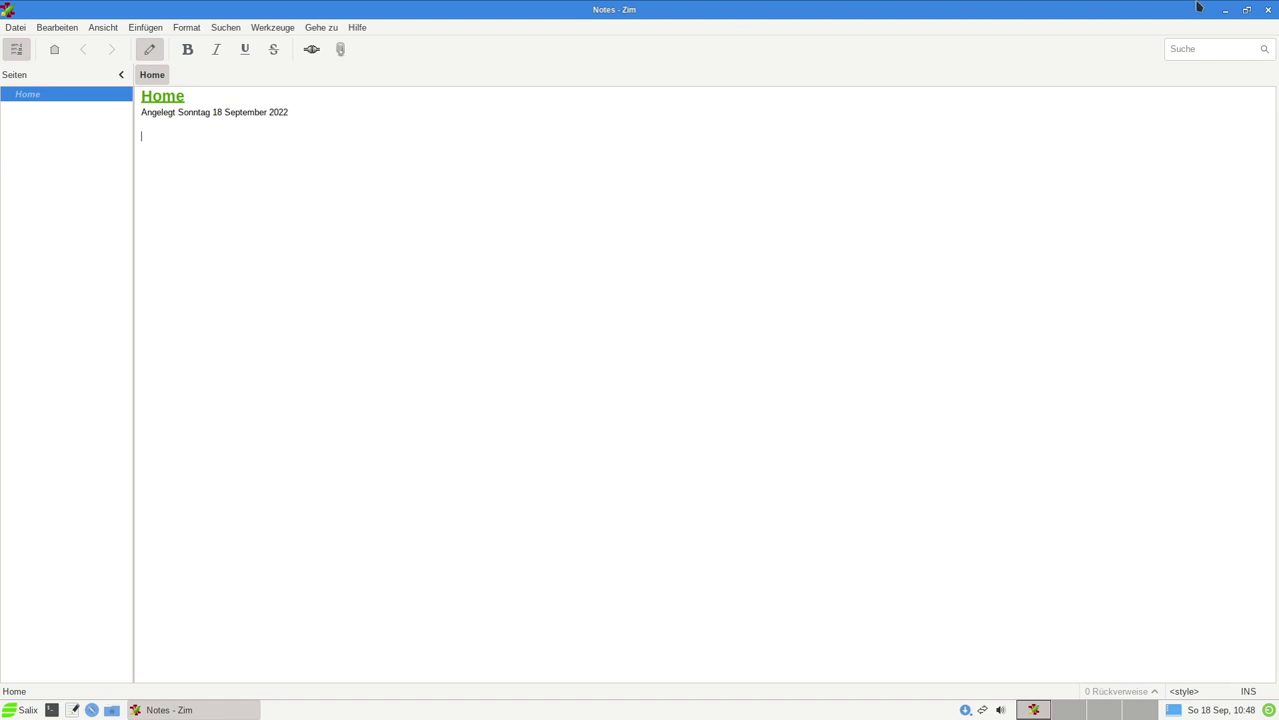
left_click(1264, 10)
Look into the Notebooks/Notes folder inside the home folder, return to the home folder, and close the file manager.
double_click(48, 185)
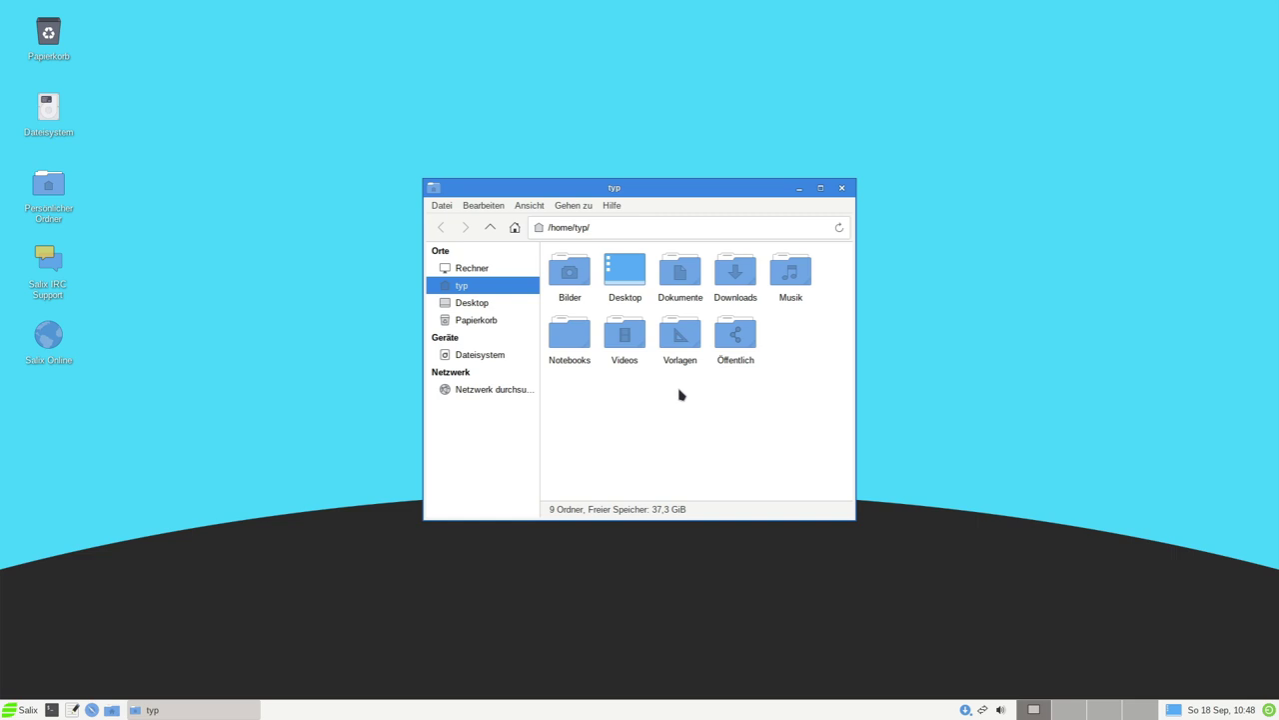
double_click(570, 340)
double_click(567, 270)
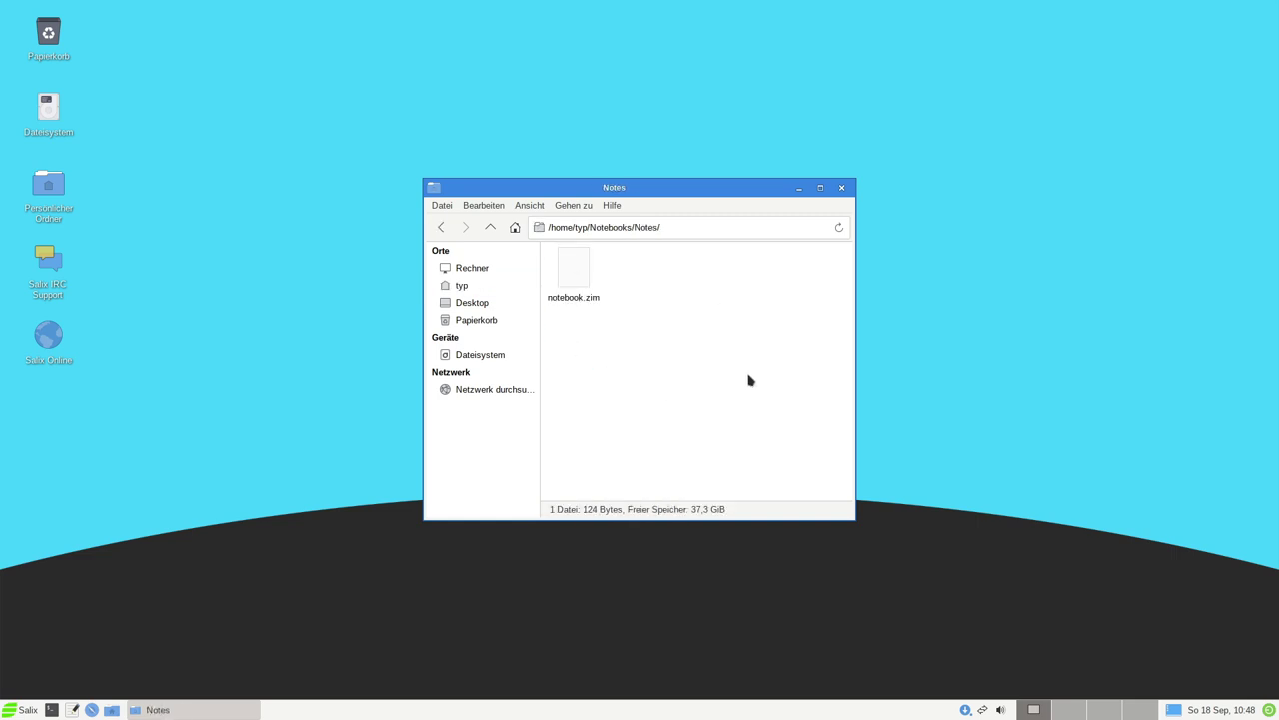
left_click(487, 227)
left_click(491, 228)
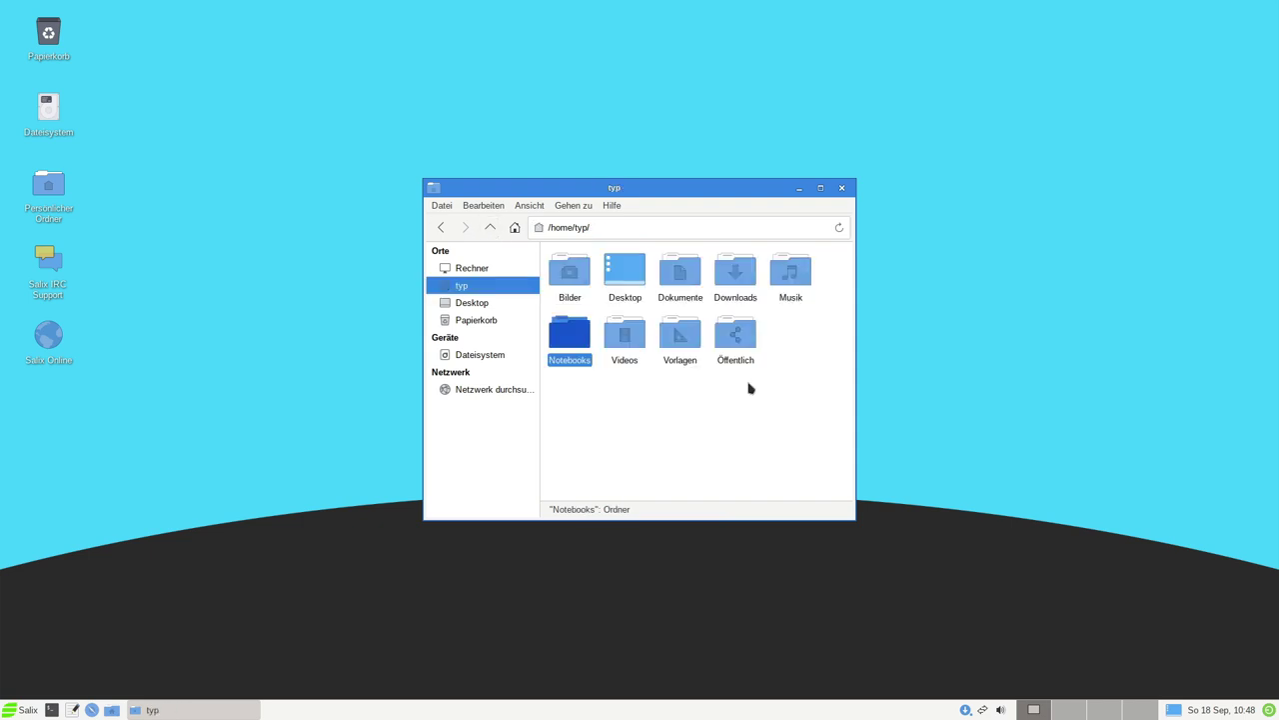
left_click(841, 188)
Open a terminal window, enlarge its text by two levels, and move the window toward the middle of the desktop.
left_click(20, 710)
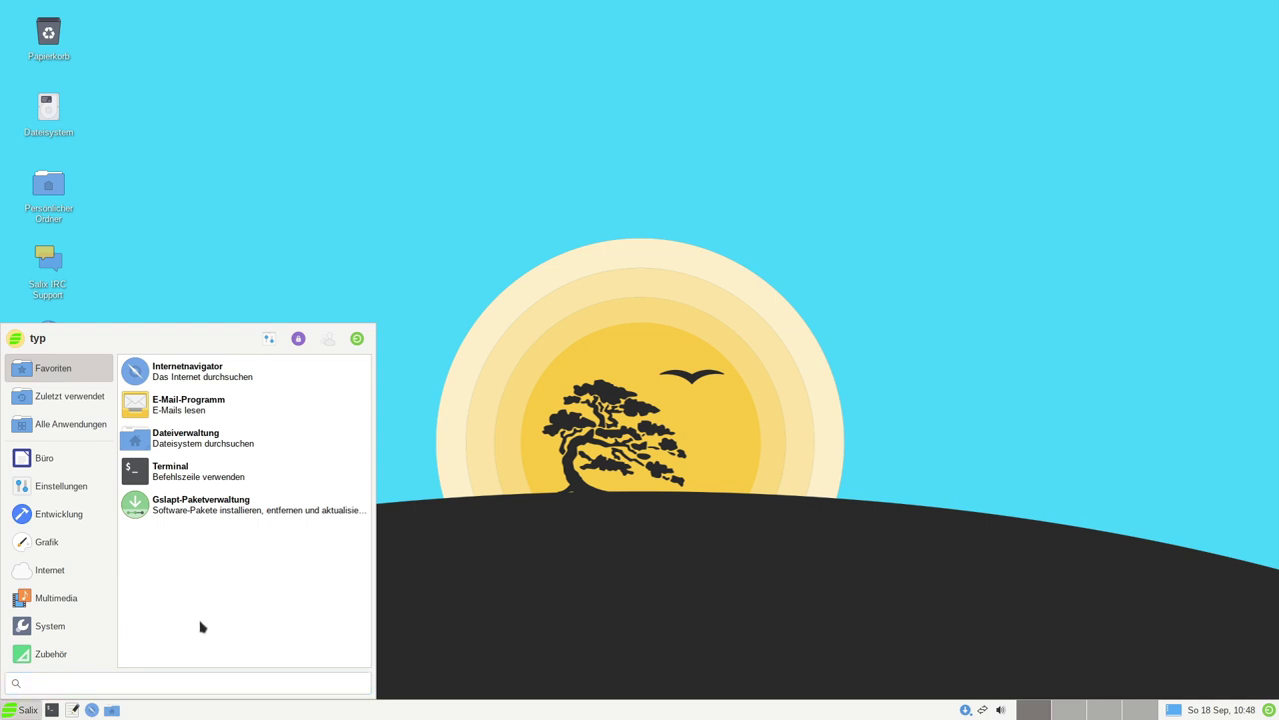
left_click(51, 709)
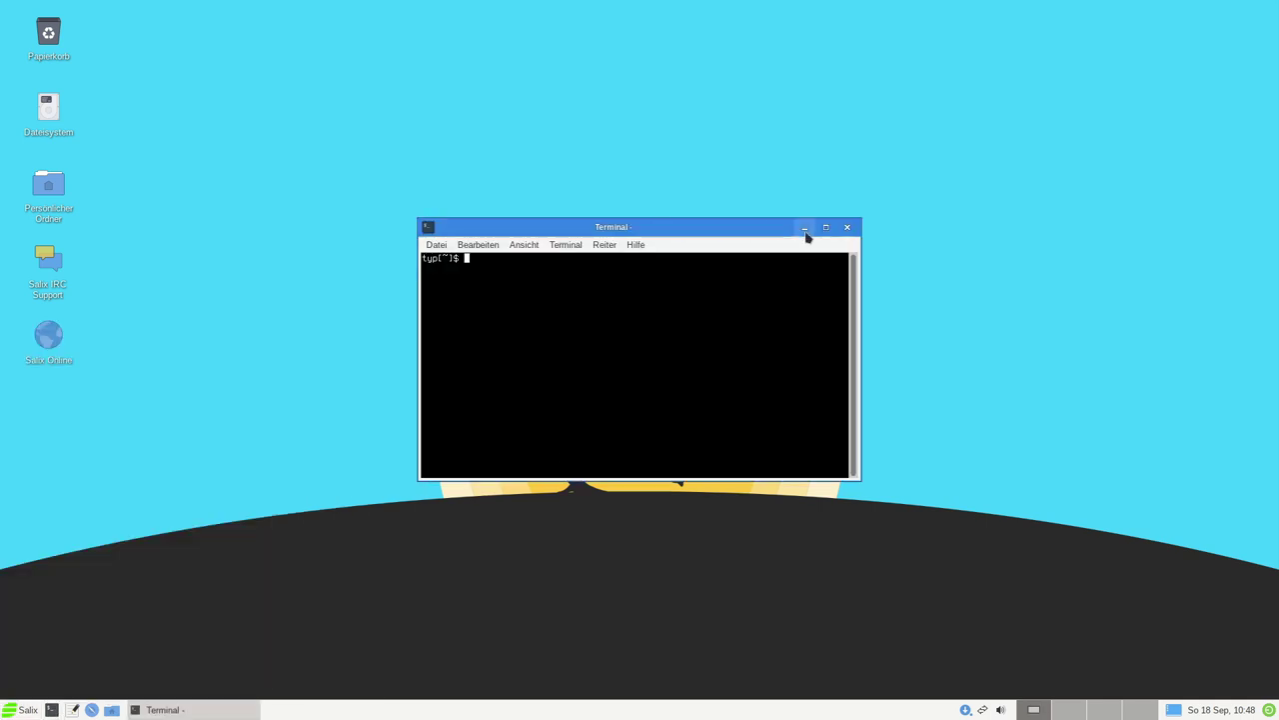
key("ctrl+plus")
key("ctrl+plus")
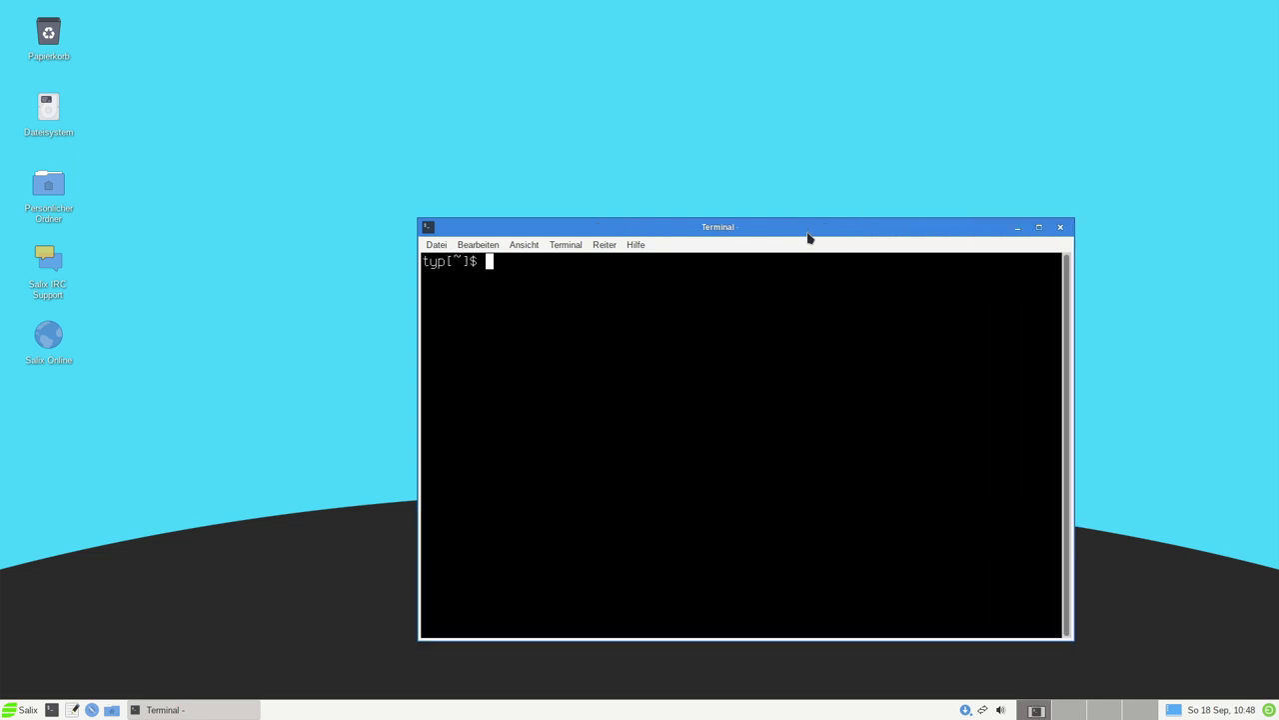
left_click_drag(808, 236, 723, 139)
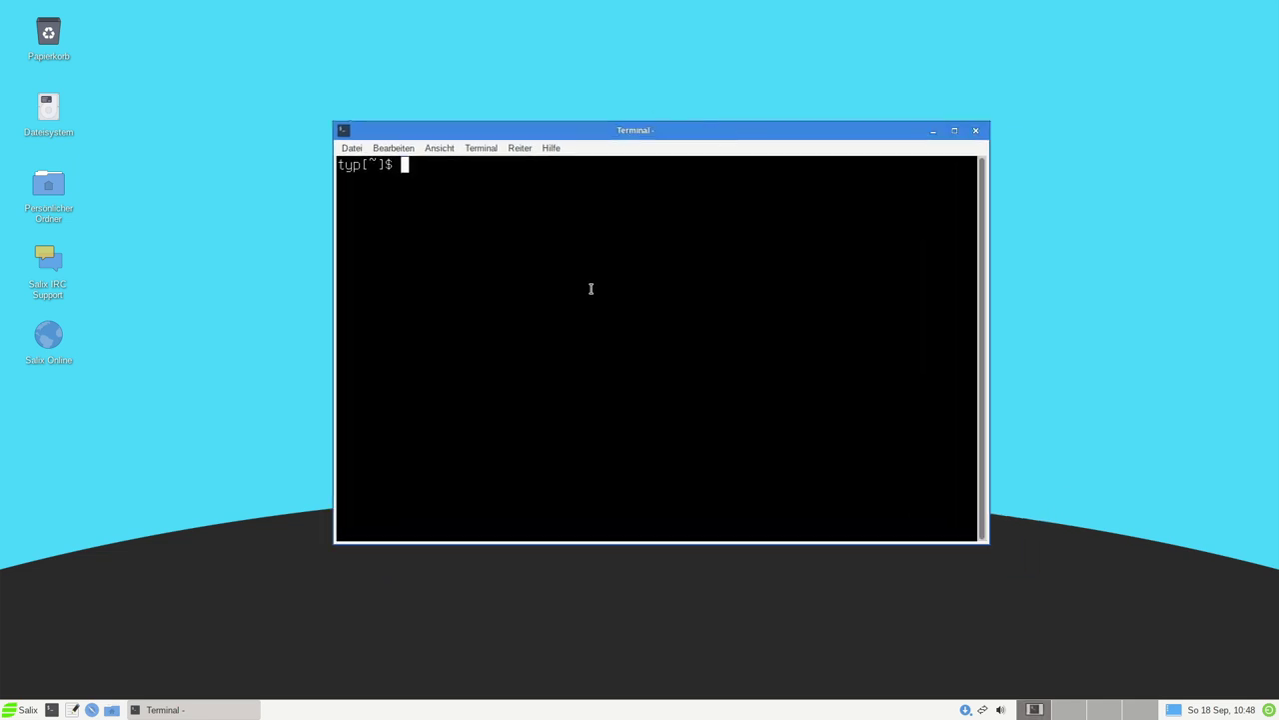
Run uname -a in the terminal and highlight the kernel version in its output.
type("uname -a")
key("Return")
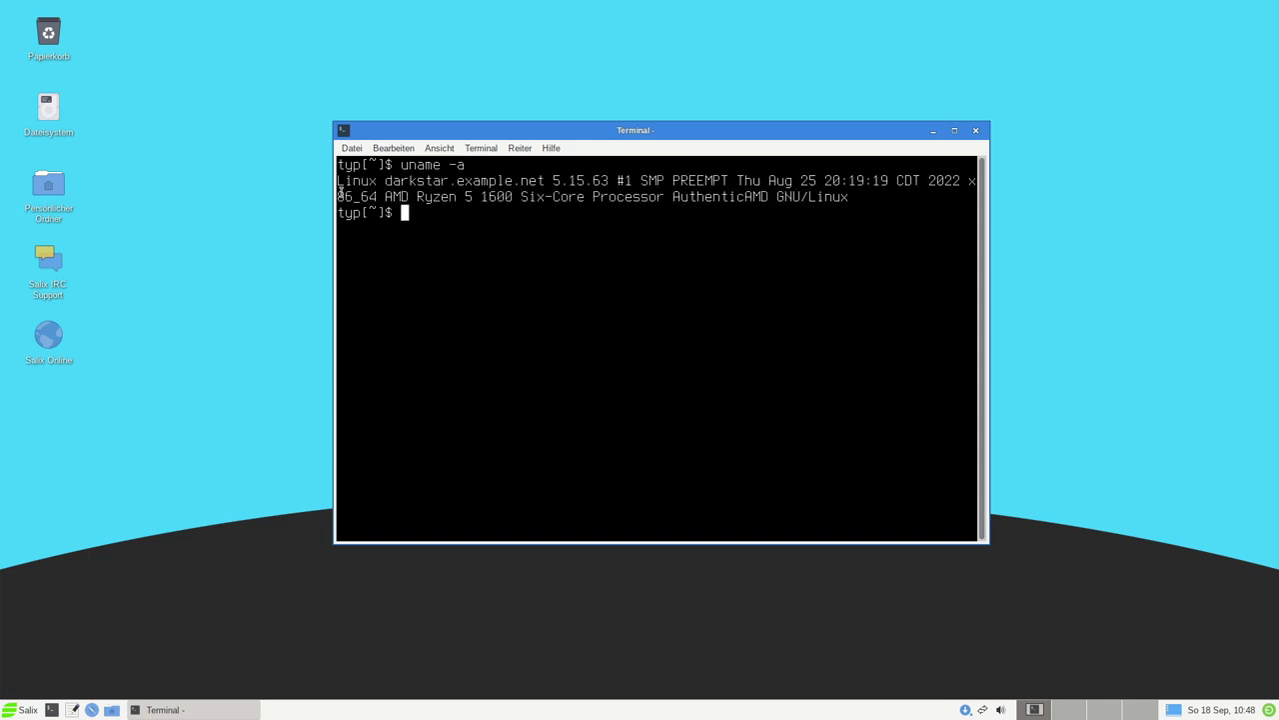
left_click_drag(550, 177, 609, 178)
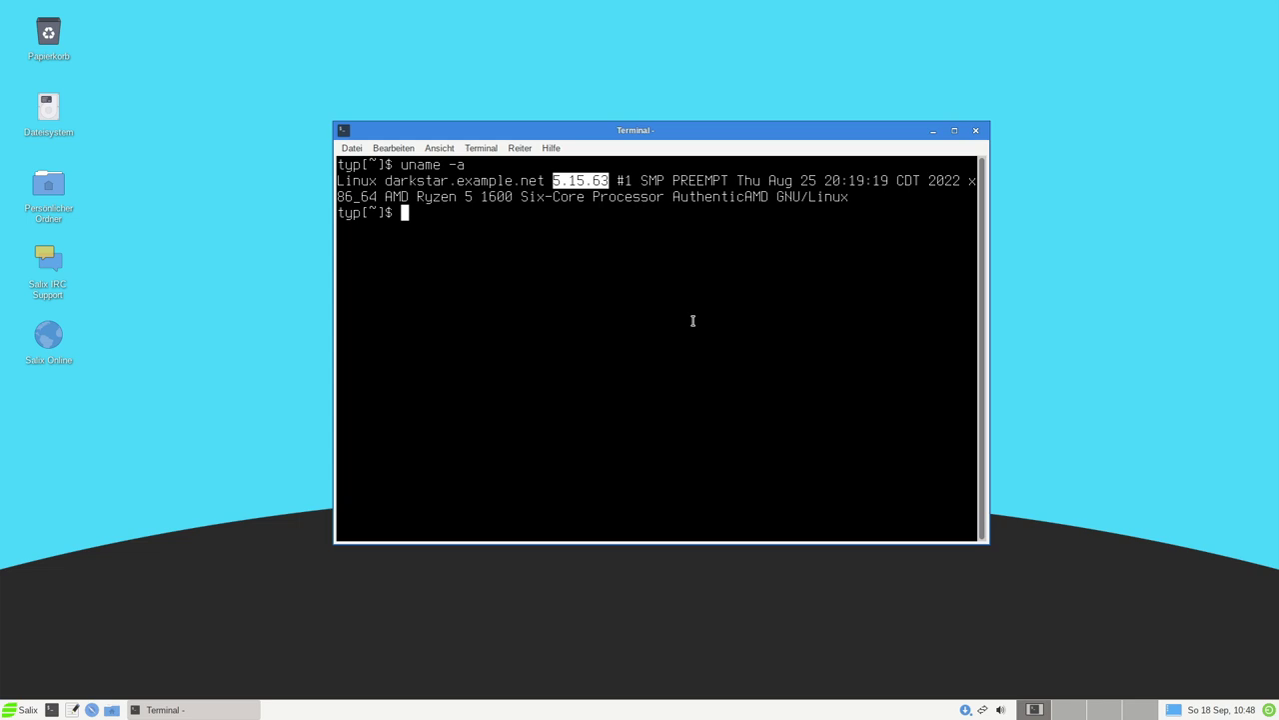
left_click(584, 215)
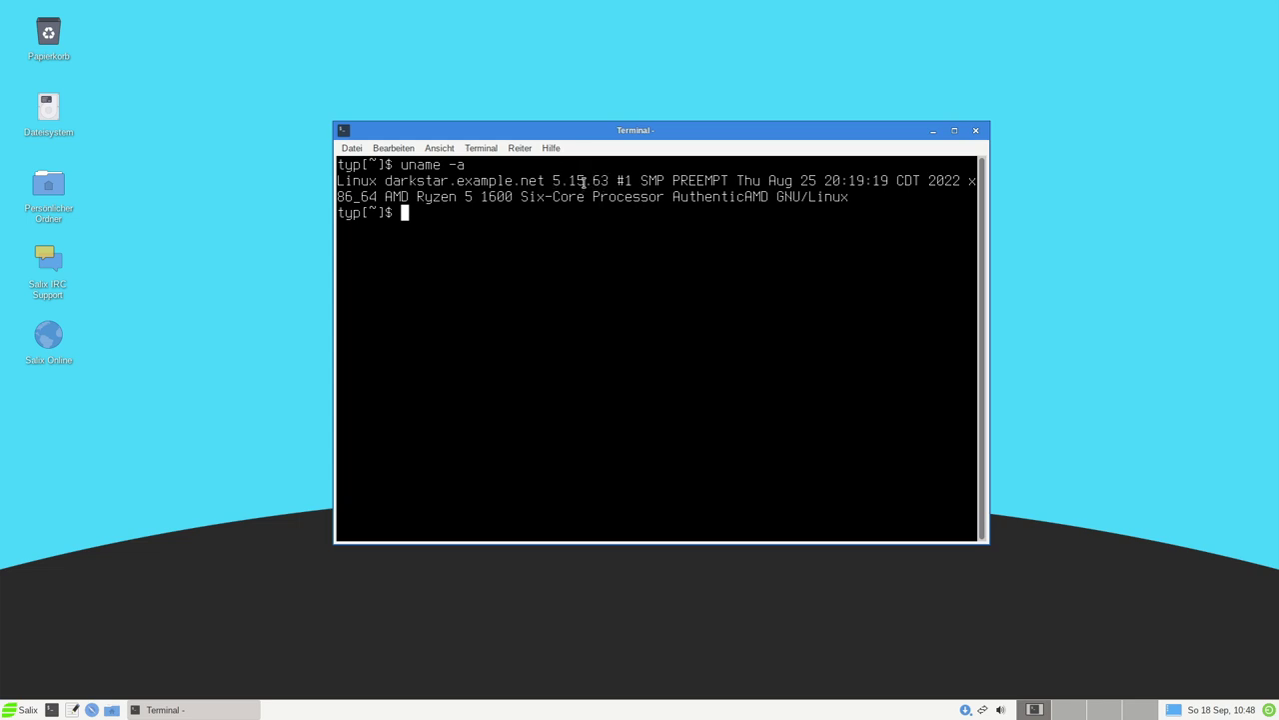
left_click_drag(554, 183, 591, 173)
left_click(595, 200)
Maximize the terminal window, enlarge its text one more level, and clear the output.
left_click(954, 130)
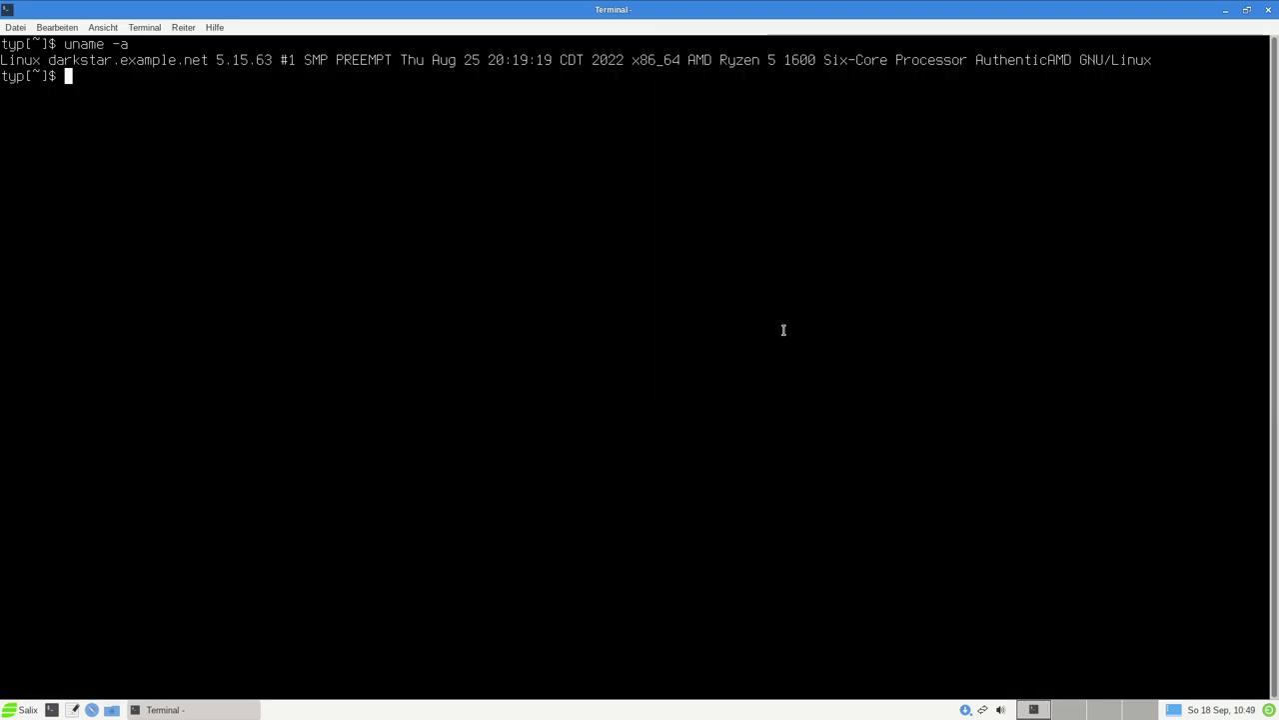
key("ctrl+plus")
key("ctrl+l")
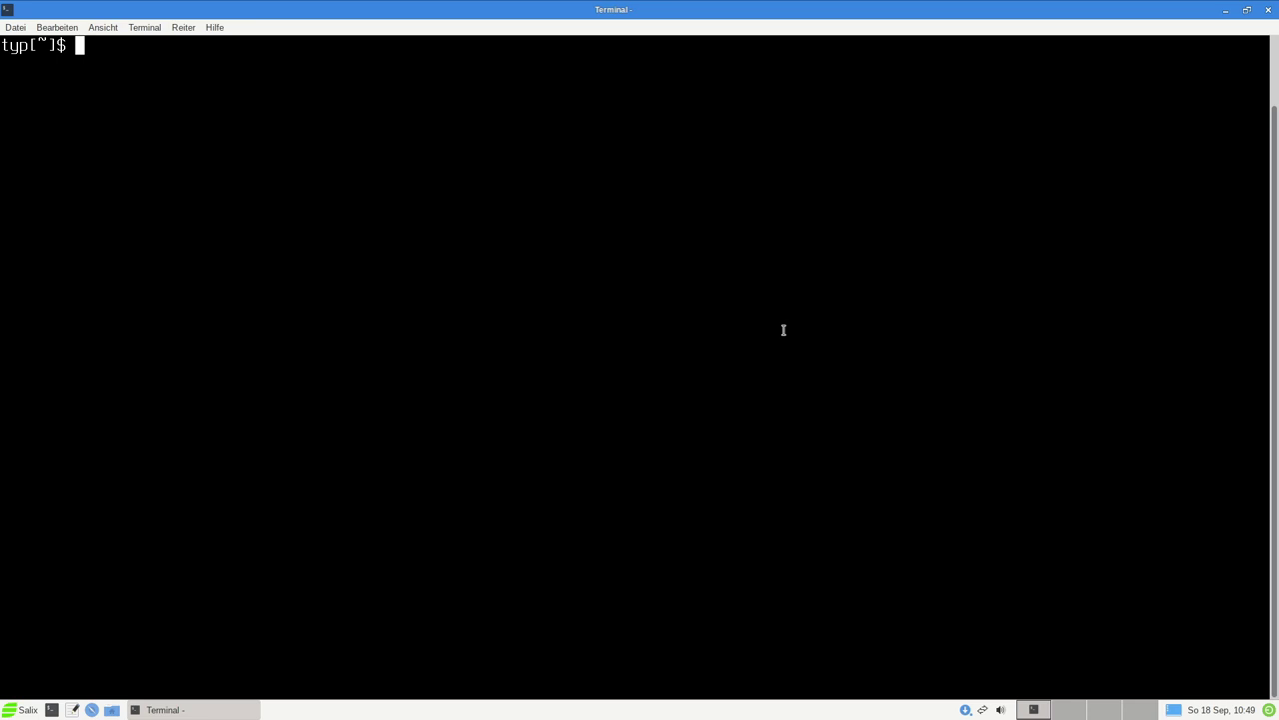
Try to update the package lists as a normal user with slapt-get --update.
type("slapt-get")
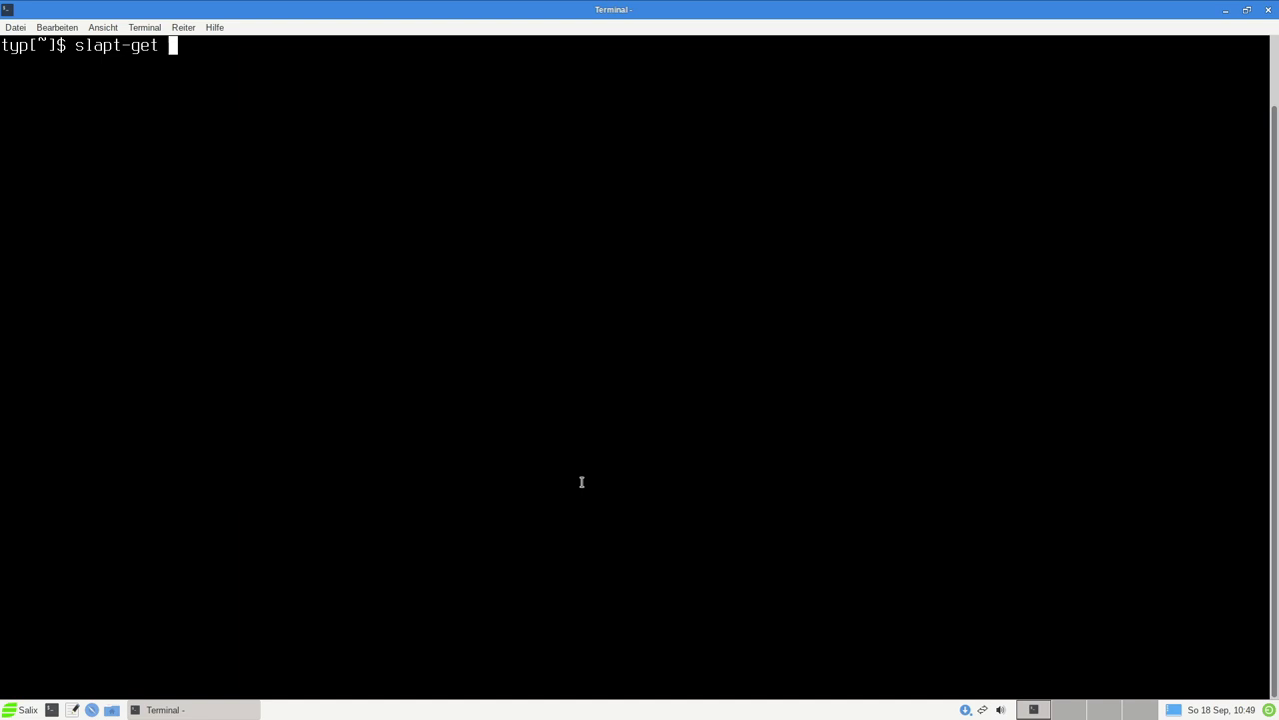
type("update")
key("Left")
key("Left")
key("Left")
key("Left")
key("Left")
key("Left")
type("--")
key("Return")
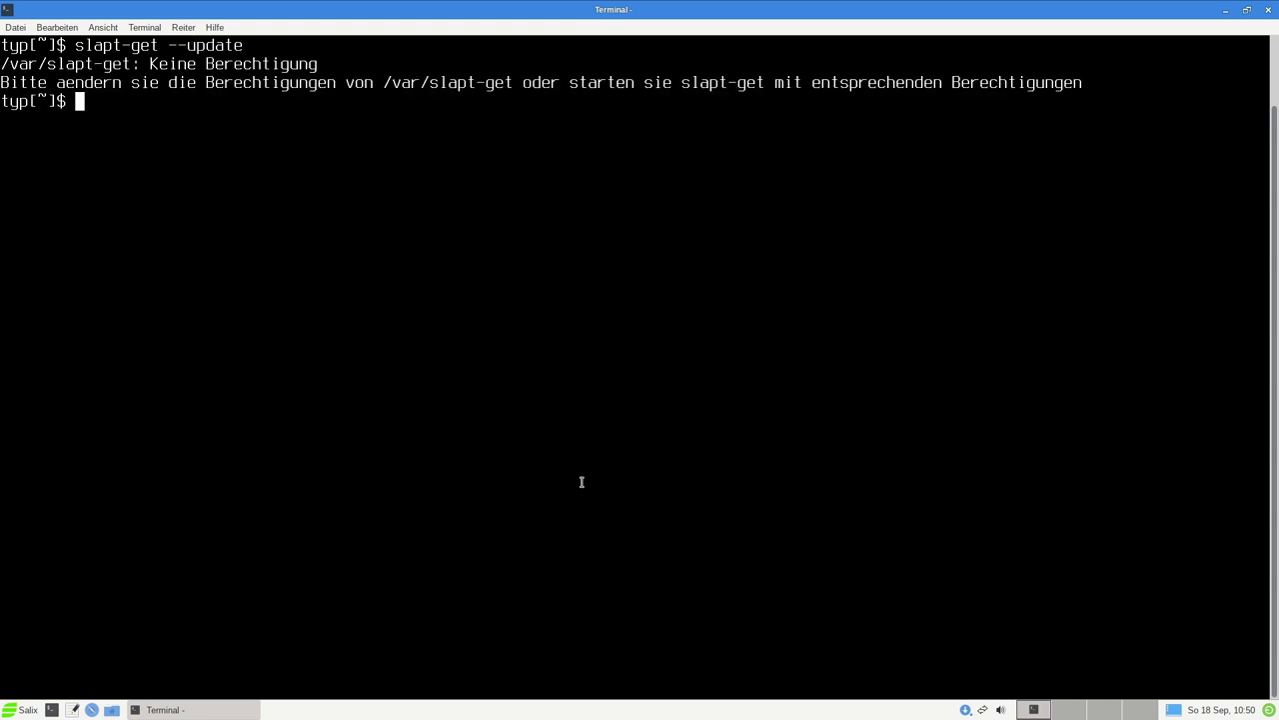
Rerun the package list update with root rights as sudo slapt-get --update and enter the account password.
key("Up")
key("Left")
key("Left")
key("Left")
key("Left")
key("Left")
key("Left")
key("Left")
key("Left")
key("Left")
key("Left")
key("Left")
key("Left")
key("Left")
key("Left")
key("Left")
key("Left")
key("Left")
key("Left")
type("sudp")
key("BackSpace")
type("o")
key("Return")
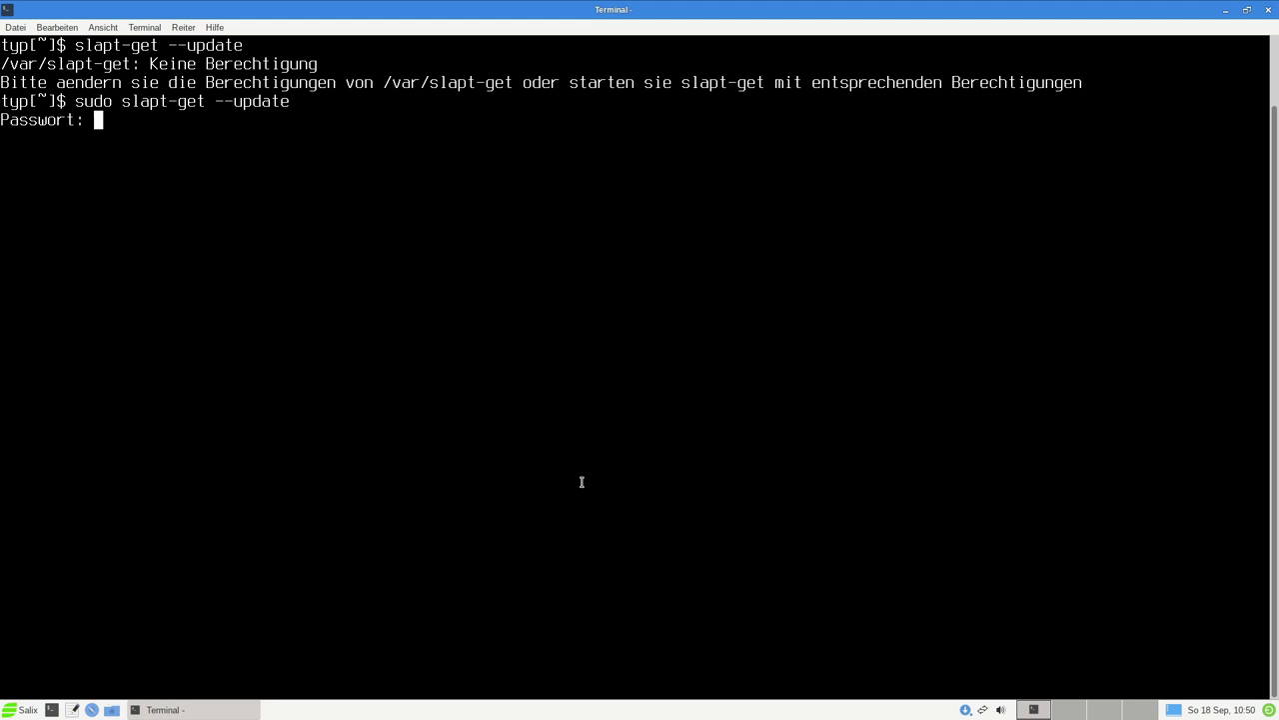
key("Return")
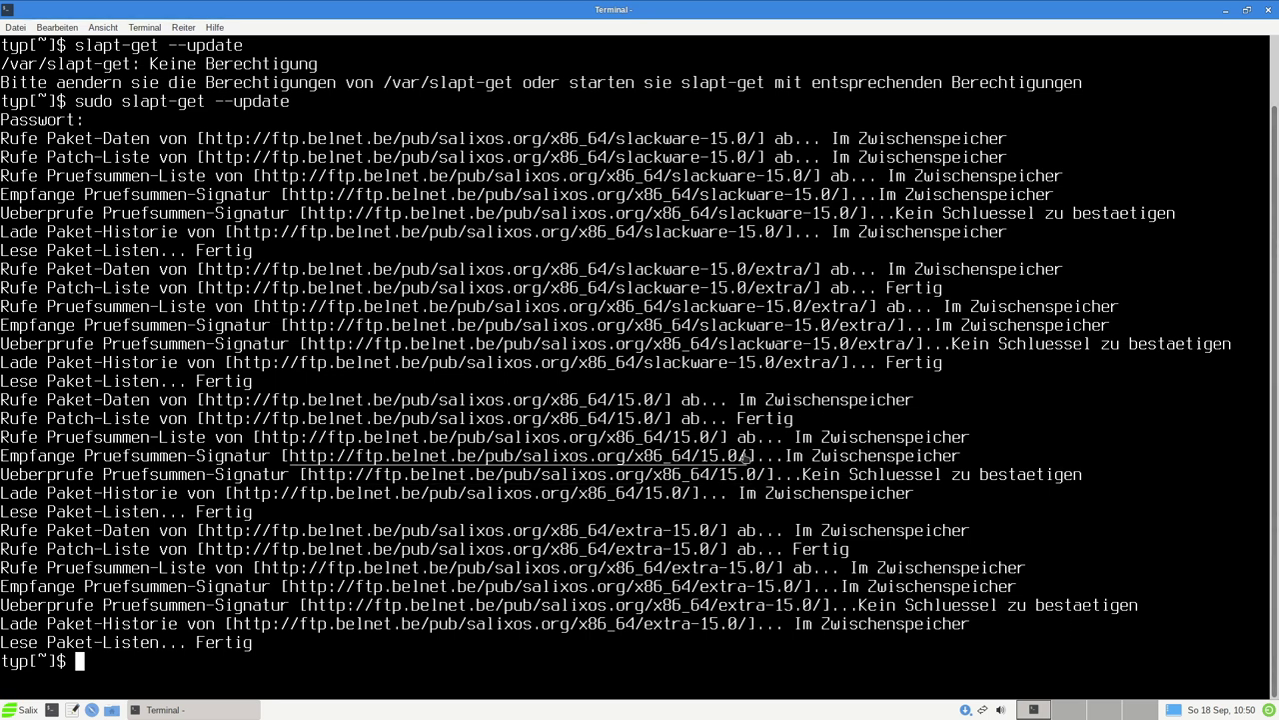
Upgrade the installed packages with sudo slapt-get --upgrade and confirm the continuation with y.
key("Up")
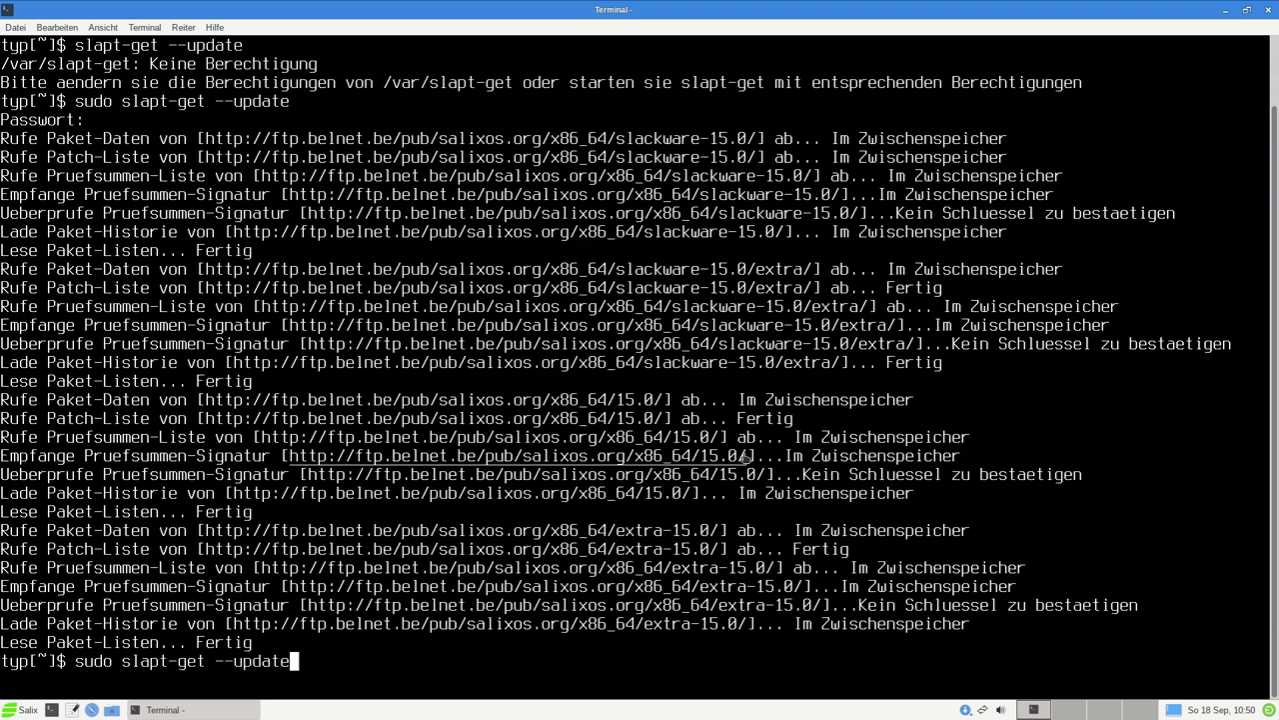
key("Left")
key("Left")
key("Left")
key("BackSpace")
type("r")
key("Right")
key("Right")
key("BackSpace")
type("d")
key("Return")
key("Up")
key("Left")
key("Left")
key("Left")
key("Left")
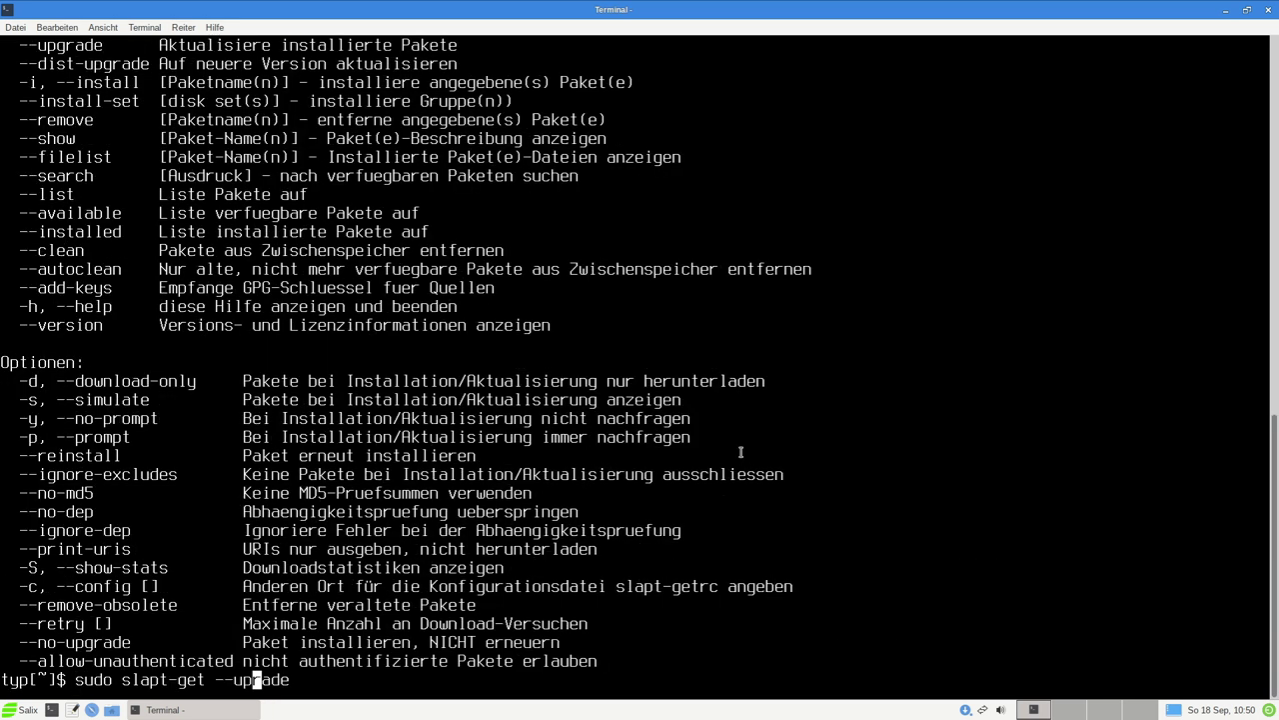
type("g")
key("Return")
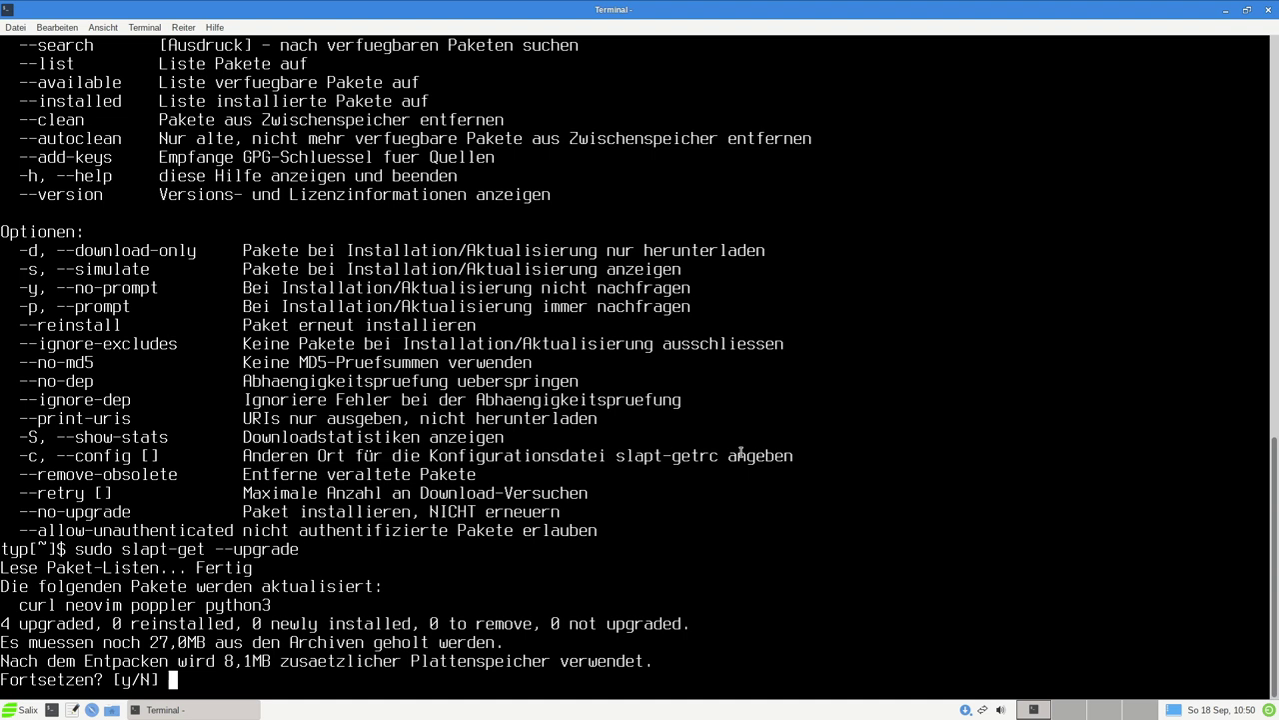
type("y")
key("Return")
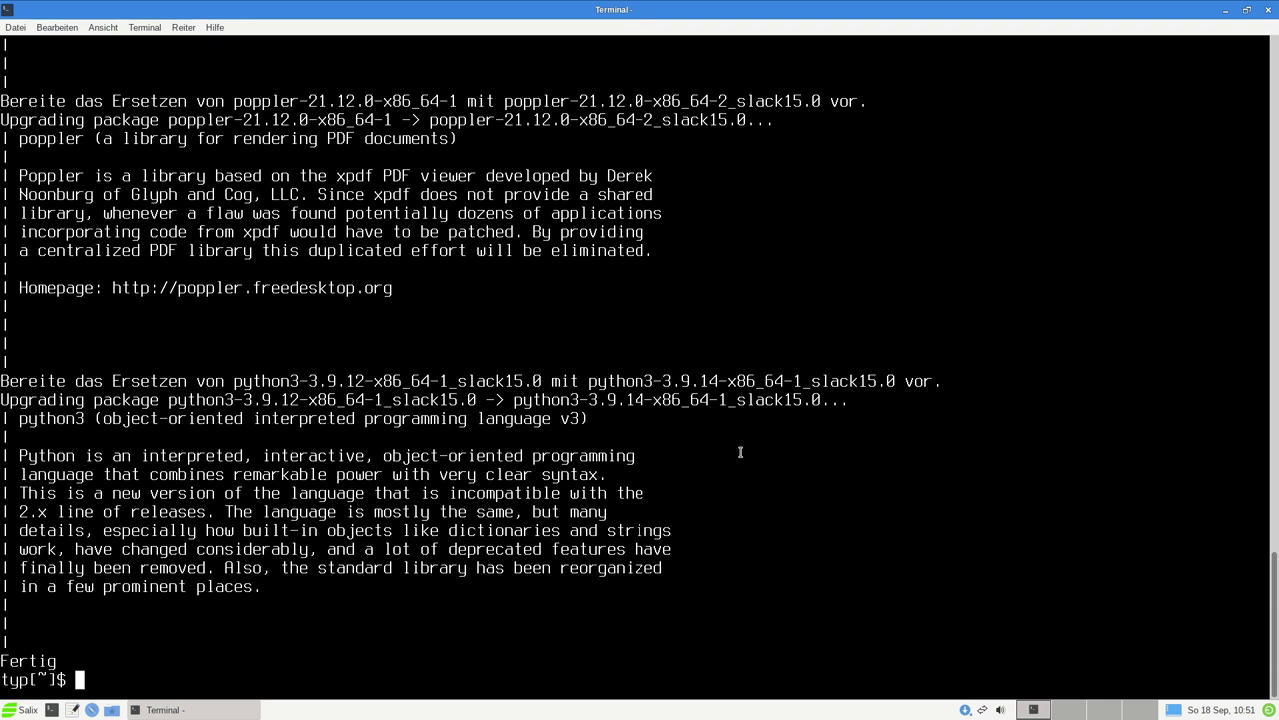
Run the distribution upgrade with sudo slapt-get --dist-upgrade and confirm the continuation with y.
key("Up")
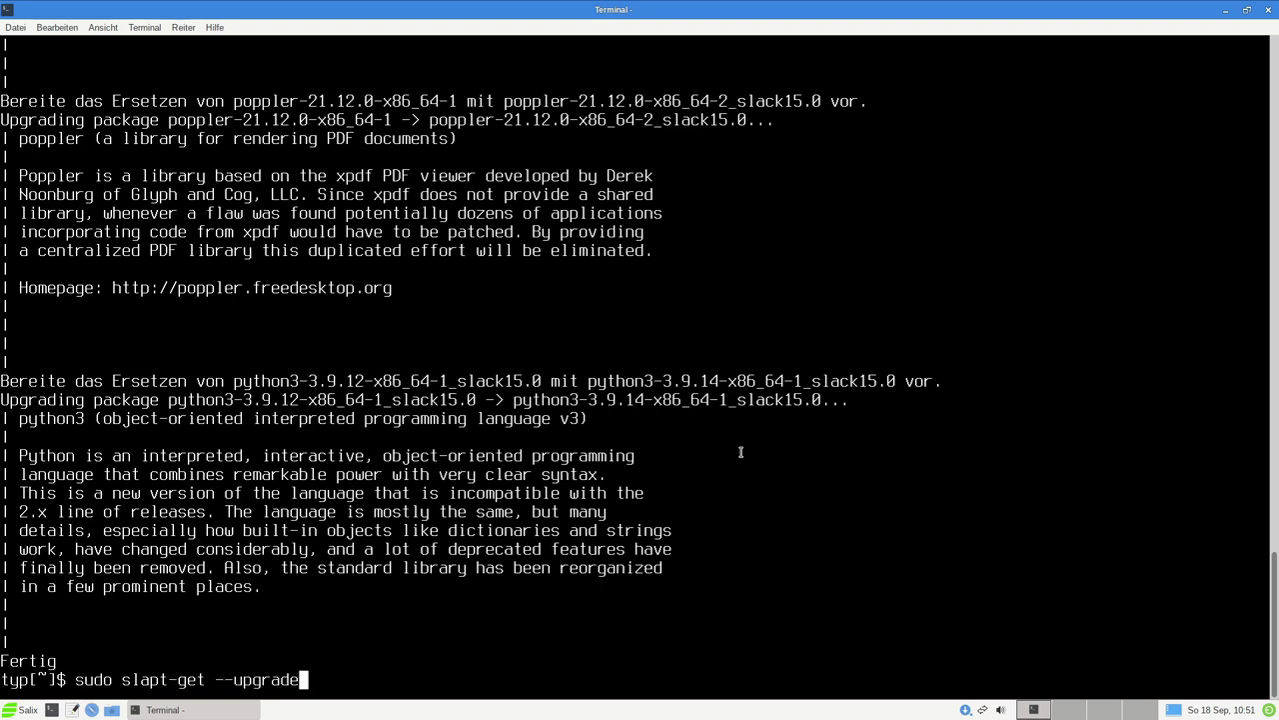
key("Left")
key("Left")
key("Left")
key("Left")
key("Left")
key("Left")
key("Left")
type("dist-")
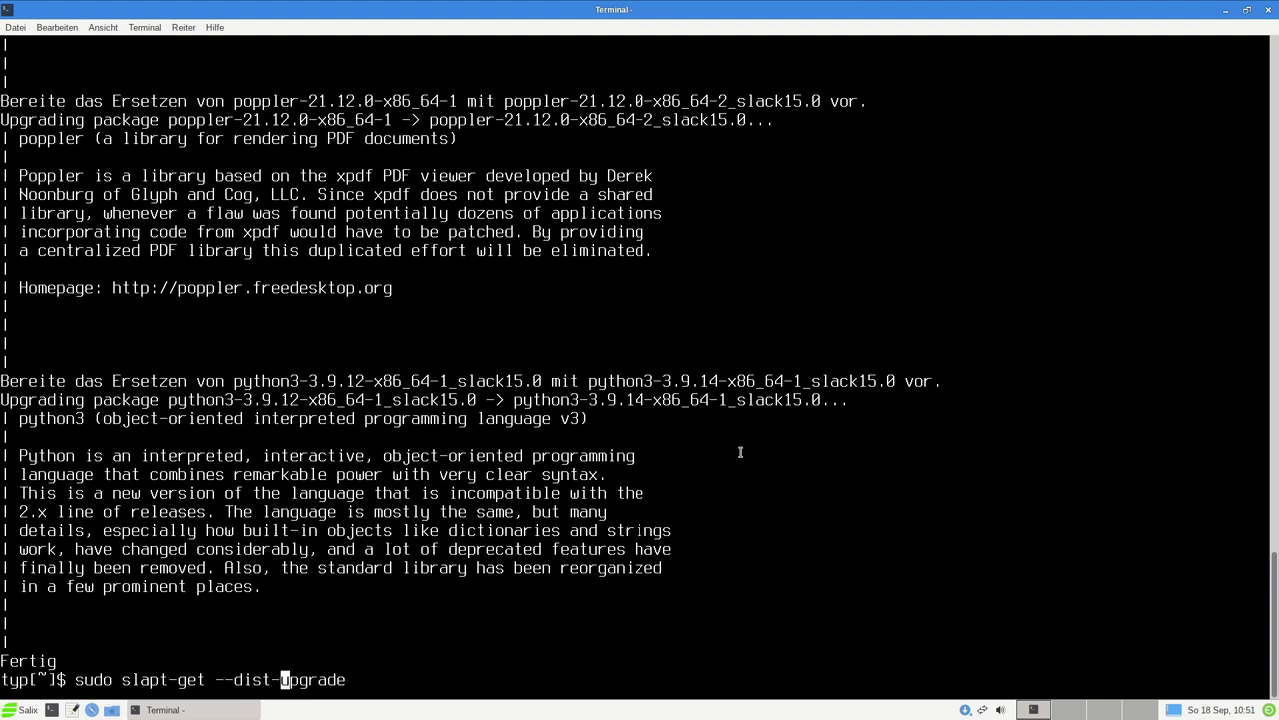
key("Return")
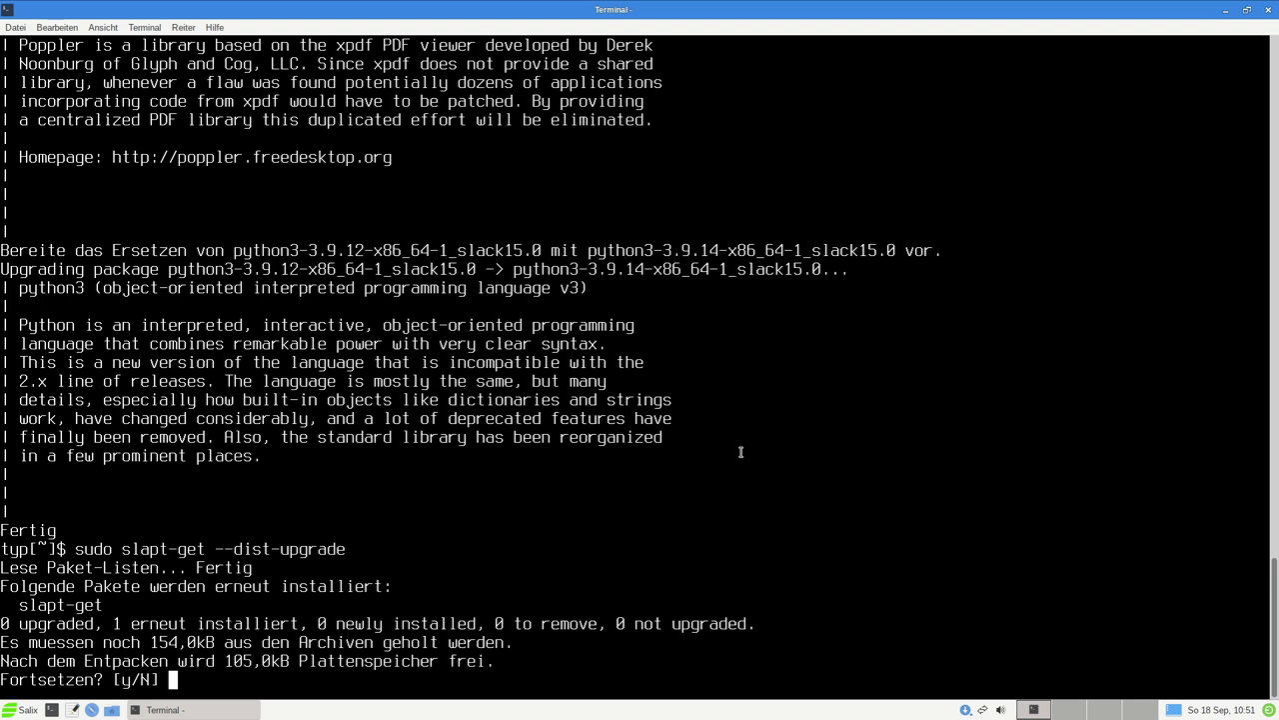
type("y")
key("Return")
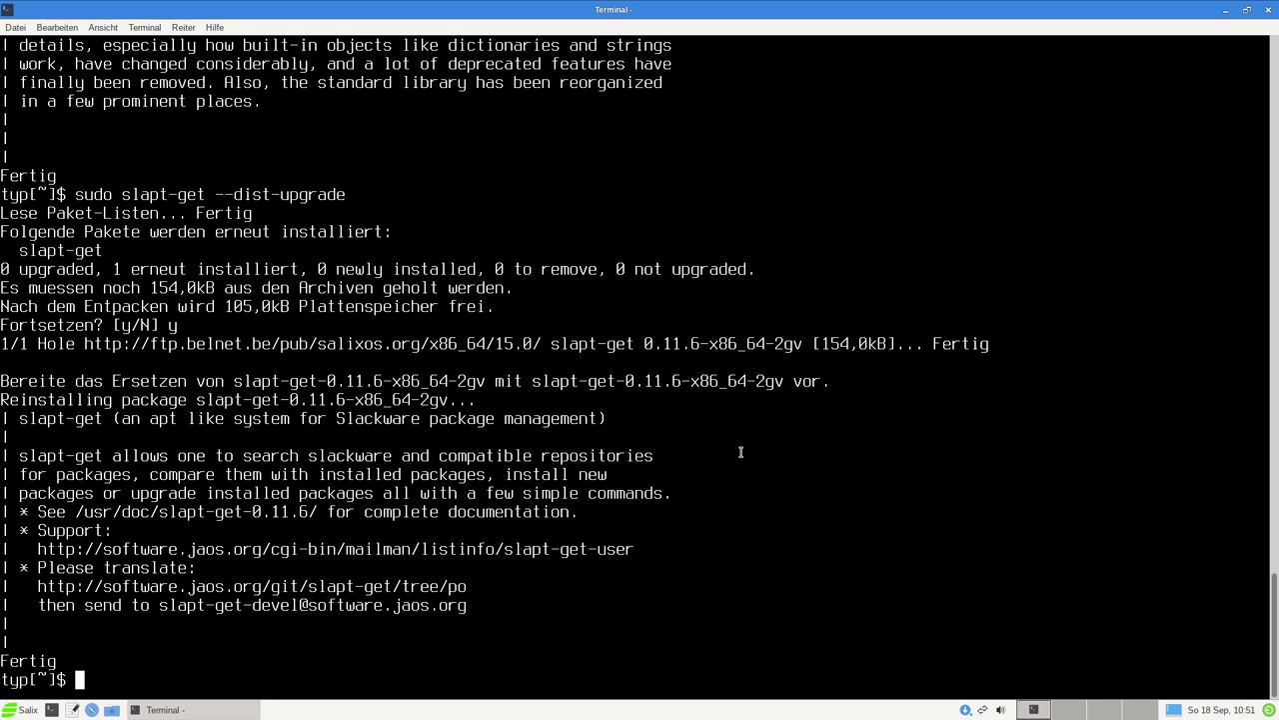
Clear the terminal and search the package repositories for neofetch with sudo slapt-get --search neofetch.
key("ctrl+l")
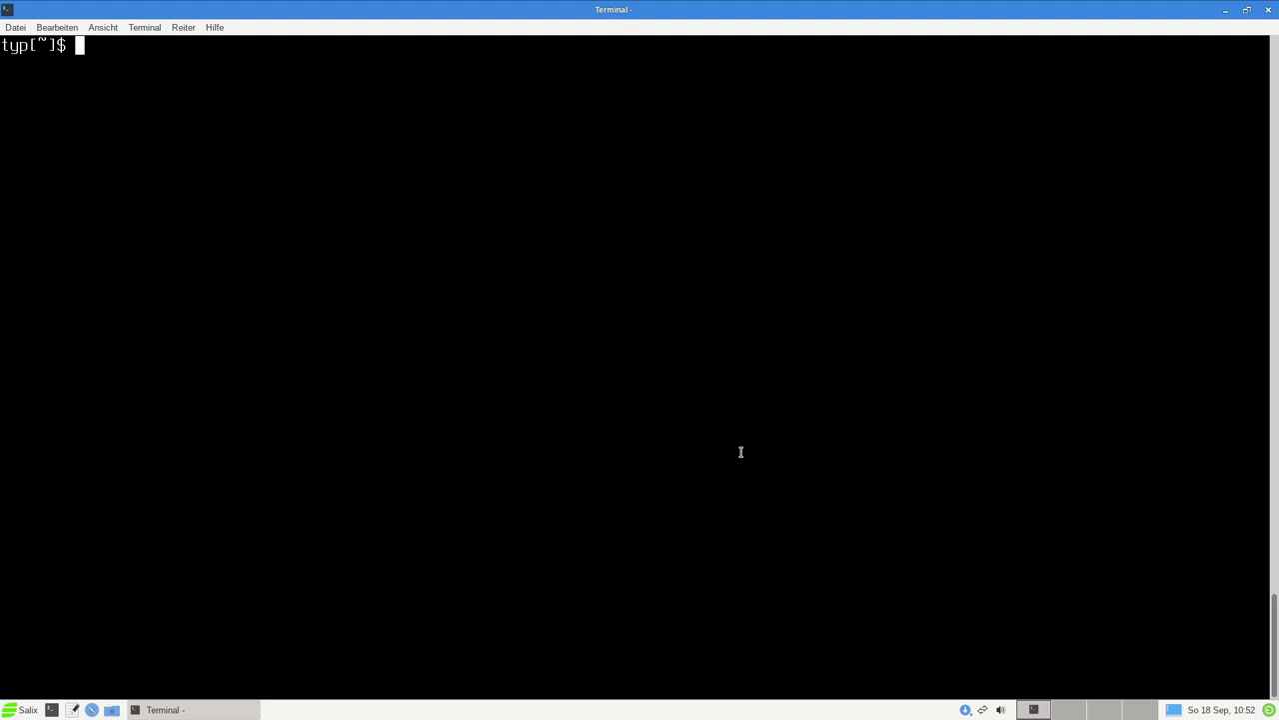
type("sudo l")
key("BackSpace")
type("slapt-get ")
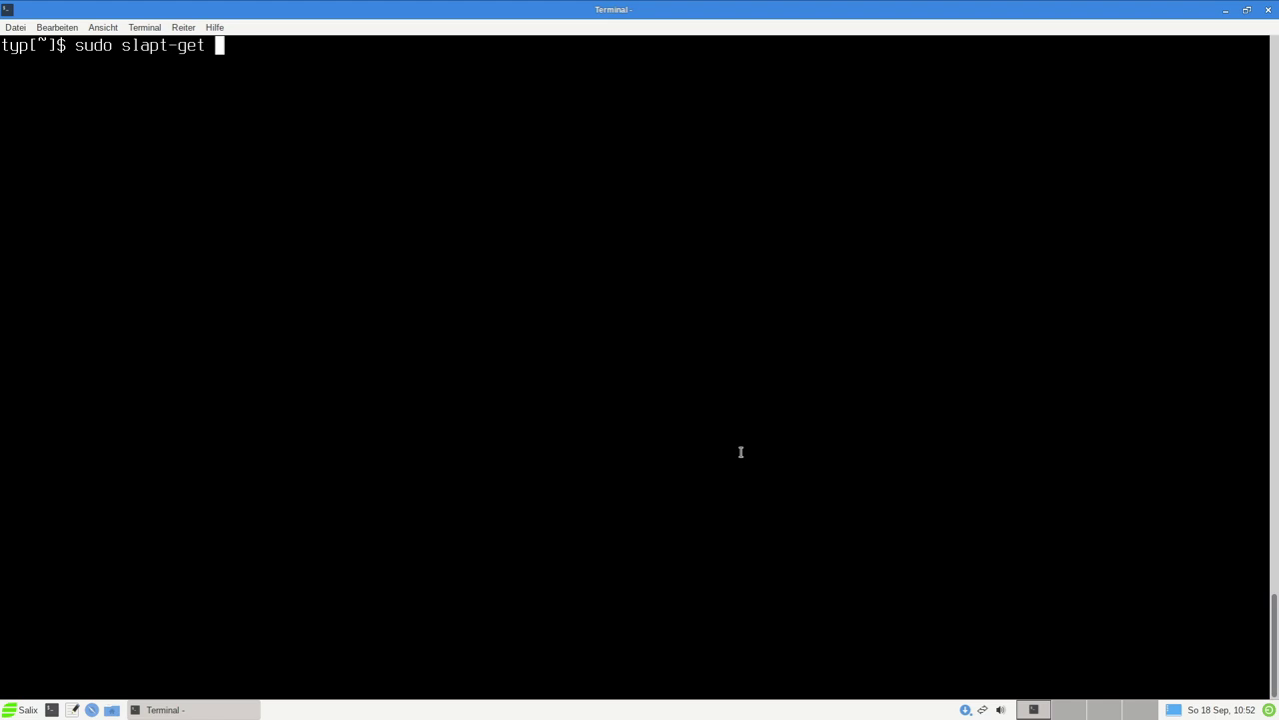
type("--search neofetch")
key("Return")
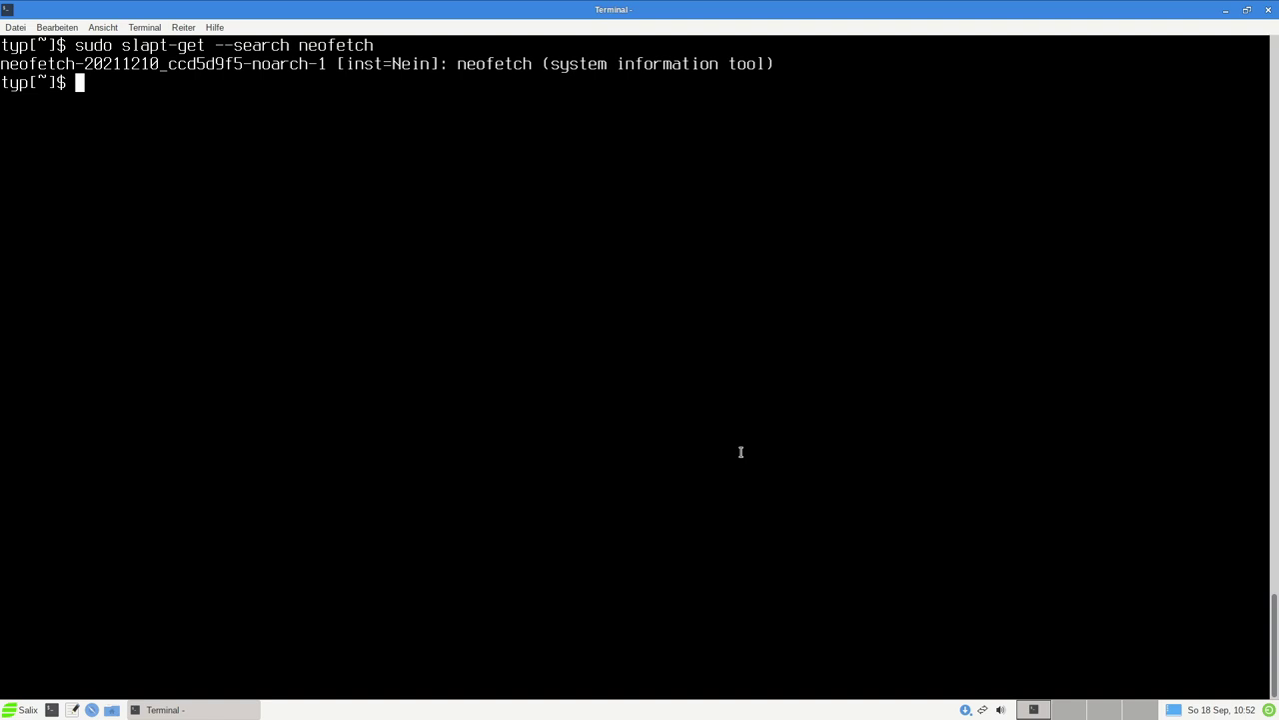
Search the package repositories for htop with sudo slapt-get --search htop.
key("Up")
key("Left")
key("Left")
key("Left")
key("Left")
key("Left")
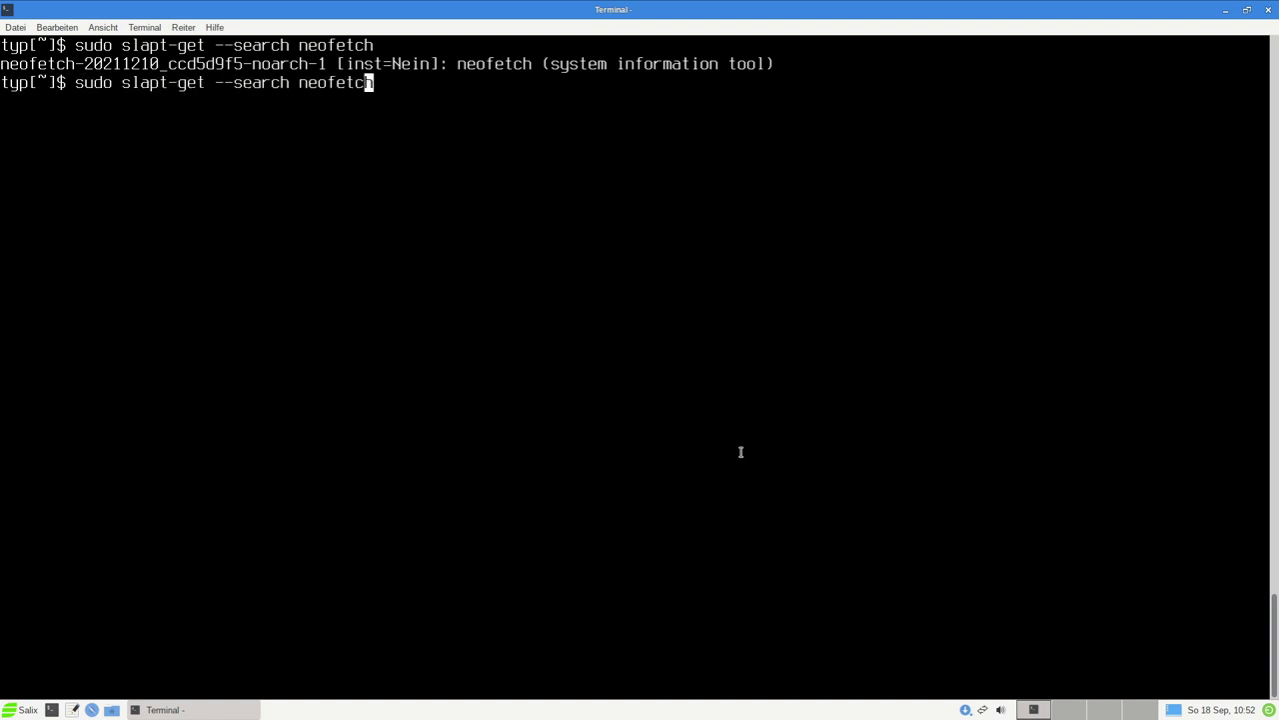
key("Right")
key("Right")
key("Right")
key("Right")
key("Right")
key("BackSpace")
key("BackSpace")
key("BackSpace")
key("BackSpace")
key("BackSpace")
key("BackSpace")
key("BackSpace")
key("BackSpace")
type("htop")
key("Return")
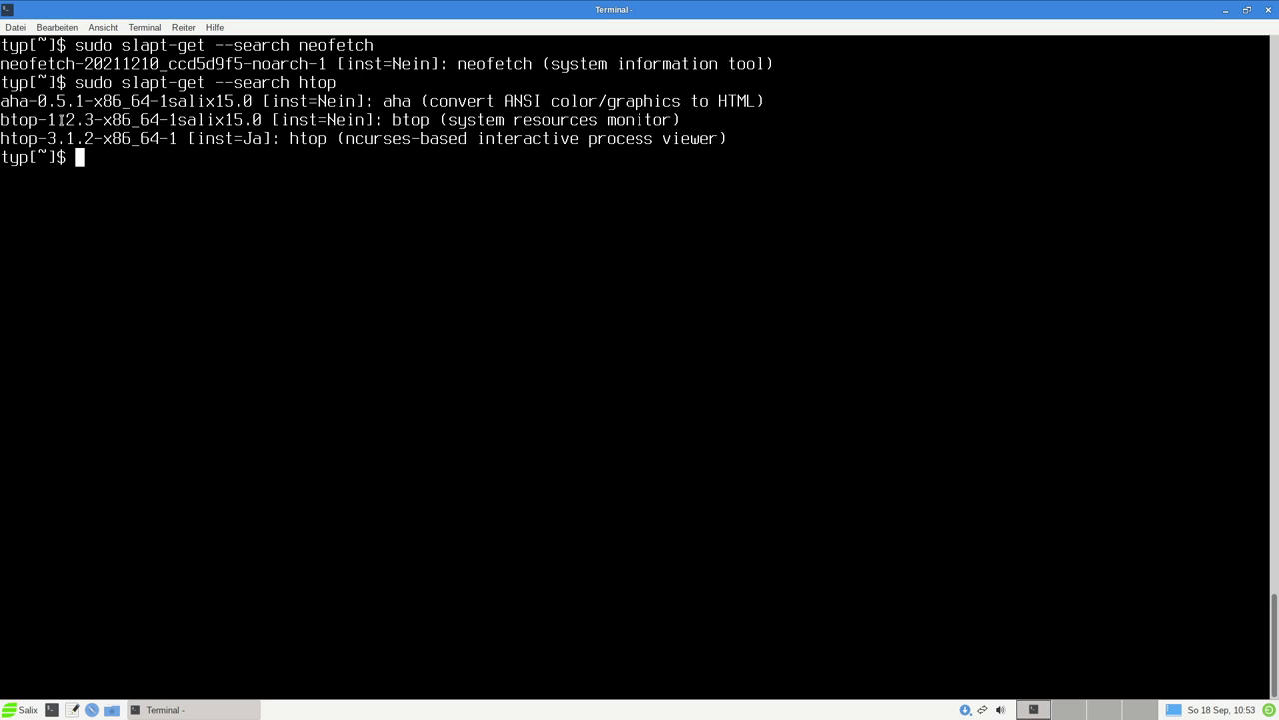
Highlight the installation status and the package name of the htop entry in the search results.
left_click_drag(205, 140, 263, 140)
left_click(262, 140)
left_click_drag(4, 139, 60, 140)
left_click(76, 140)
Clear the terminal and list all installed packages with sudo slapt-get --installed.
key("ctrl+l")
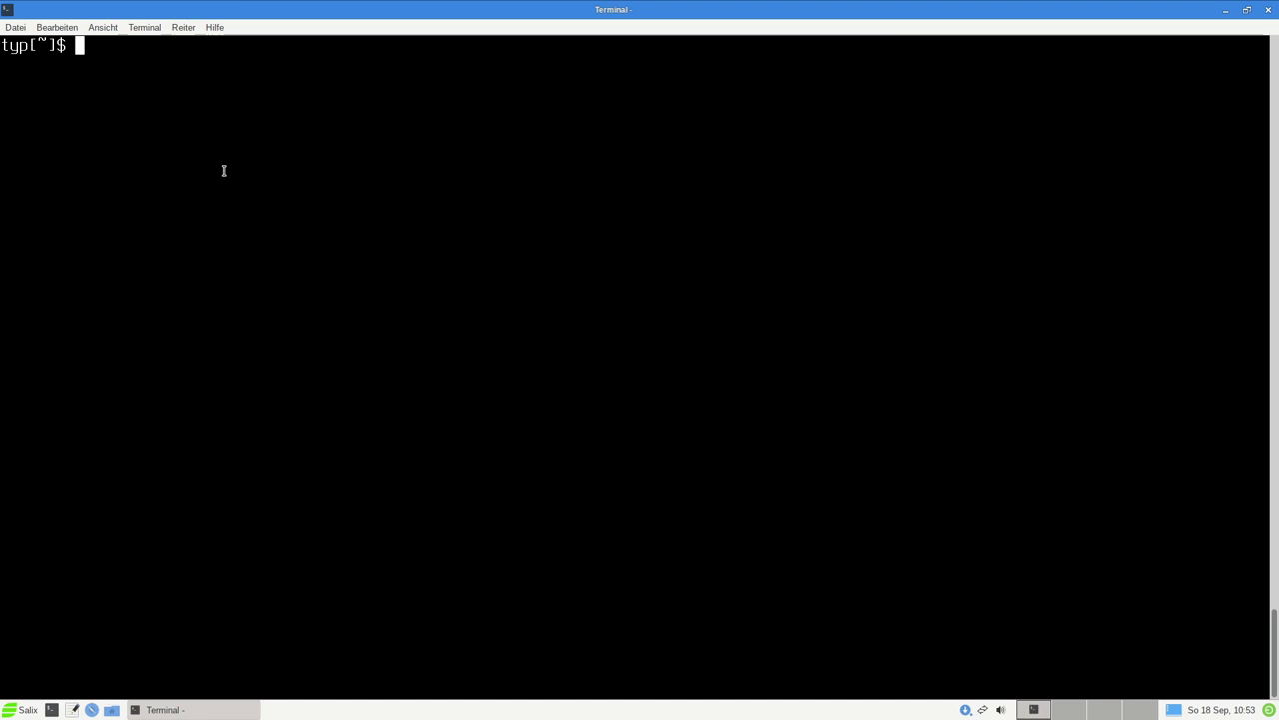
key("Up")
key("BackSpace")
key("BackSpace")
key("BackSpace")
key("BackSpace")
key("BackSpace")
key("BackSpace")
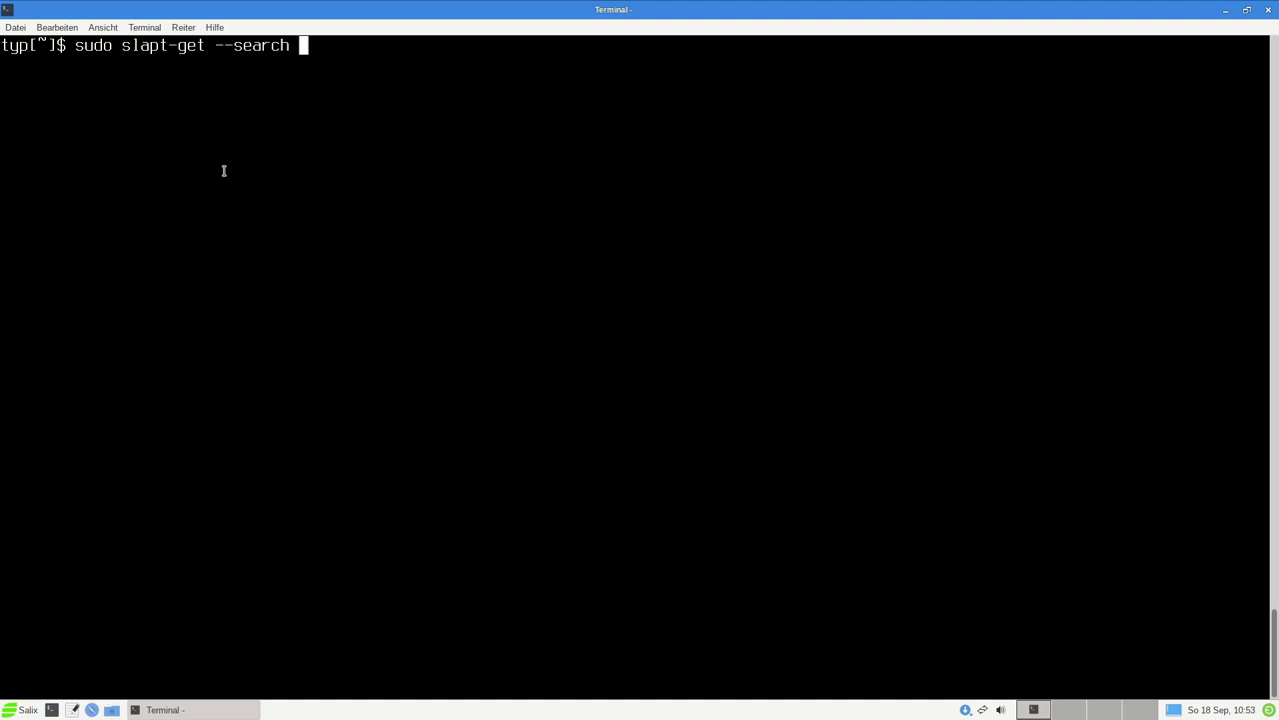
key("BackSpace")
key("BackSpace")
key("BackSpace")
key("BackSpace")
key("BackSpace")
type("installed")
key("Return")
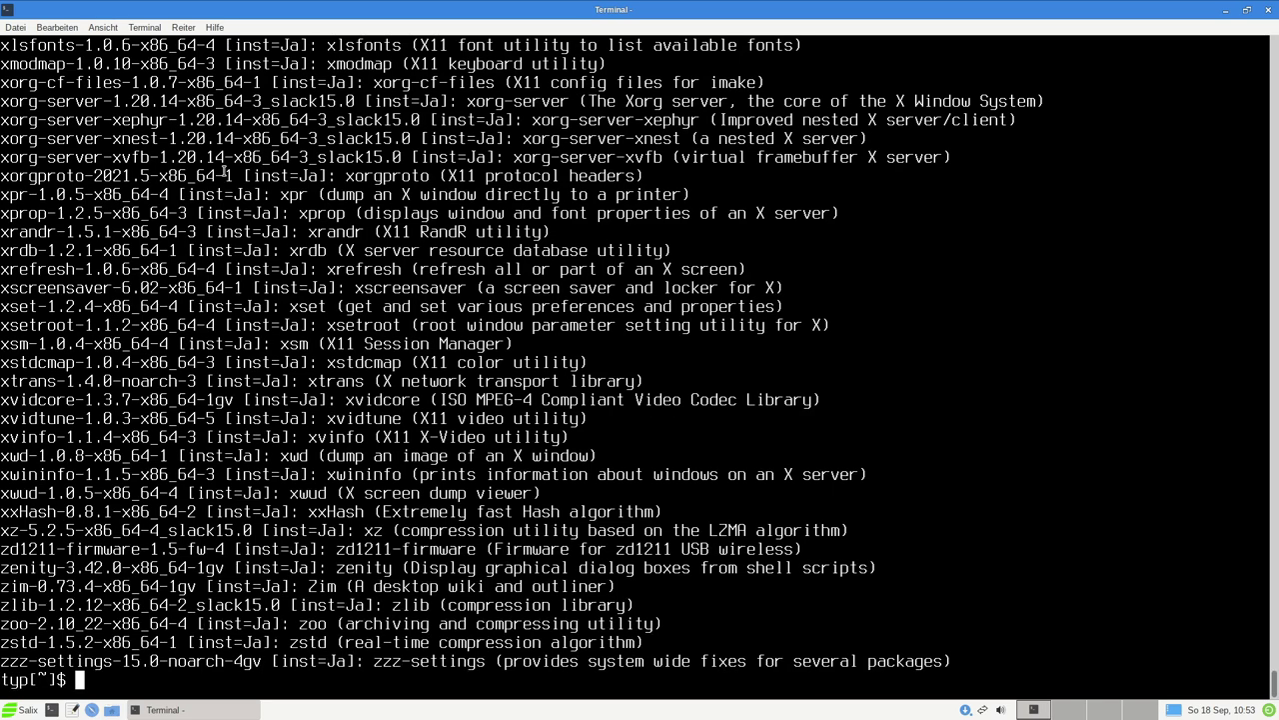
scroll(434, 405, "up", 10)
scroll(434, 405, "up", 20)
scroll(461, 372, "down", 20)
Rerun the installed package listing through a pager as sudo slapt-get --installed | less.
key("Up")
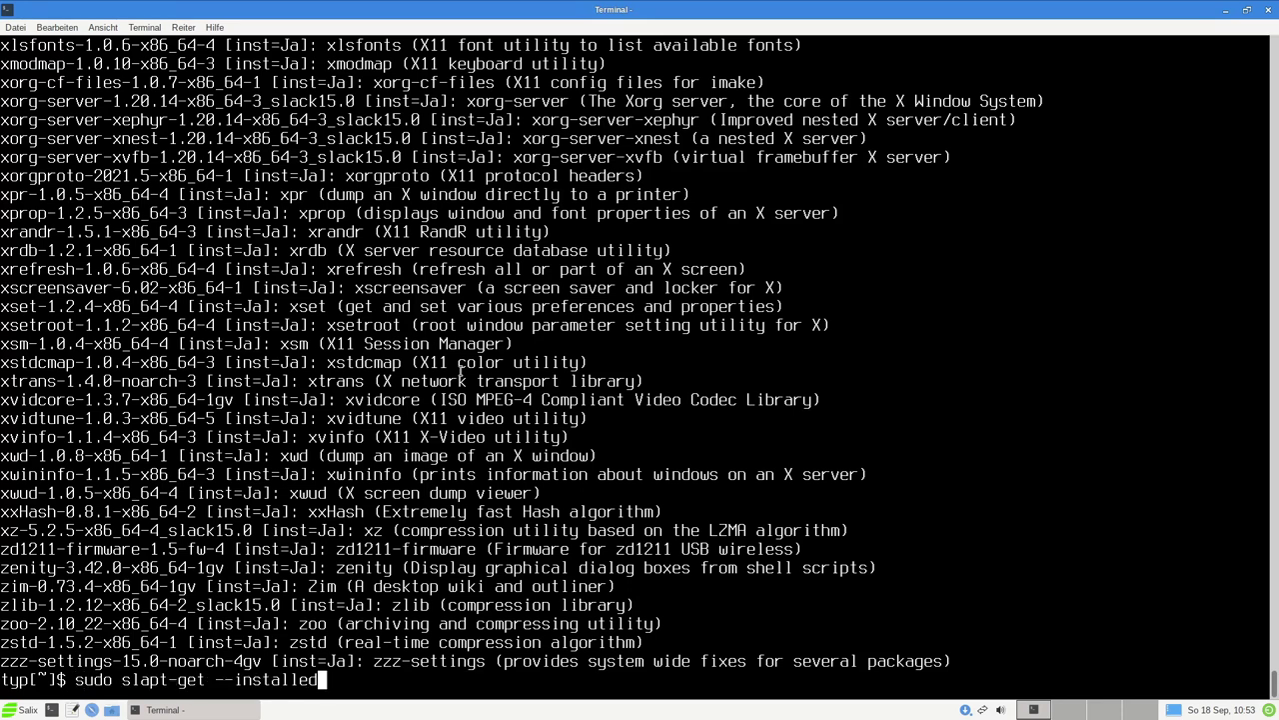
type("| less")
key("Return")
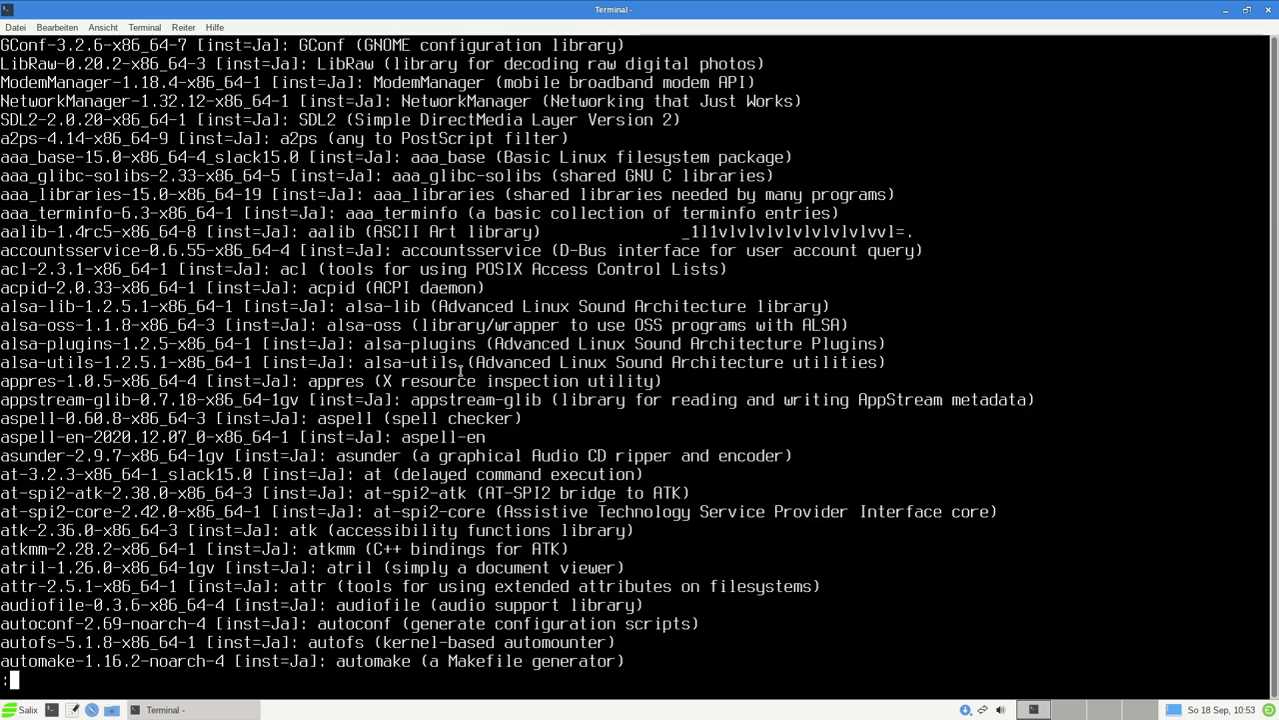
Read through the paged list of installed packages line by line as far as the encodings entry and quit the pager.
key("Down")
key("Down")
key("Down")
key("Down")
key("Down")
key("Down")
key("Down")
key("Down")
key("Down")
key("Down")
key("Down")
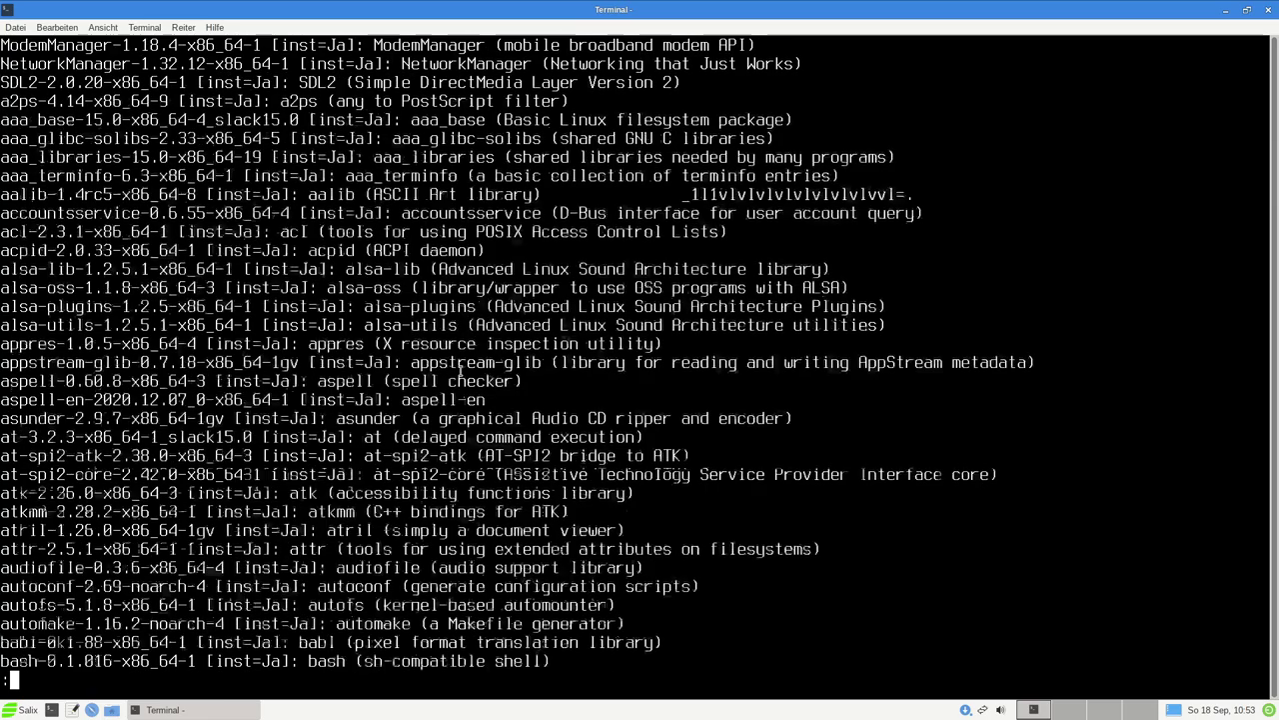
key("Down")
key("Down")
key("Down")
key("Down")
key("Down")
key("Down")
key("Down")
key("Down")
key("Down")
key("Down")
key("Down")
key("Down")
key("Down")
key("Down")
key("Down")
key("Down")
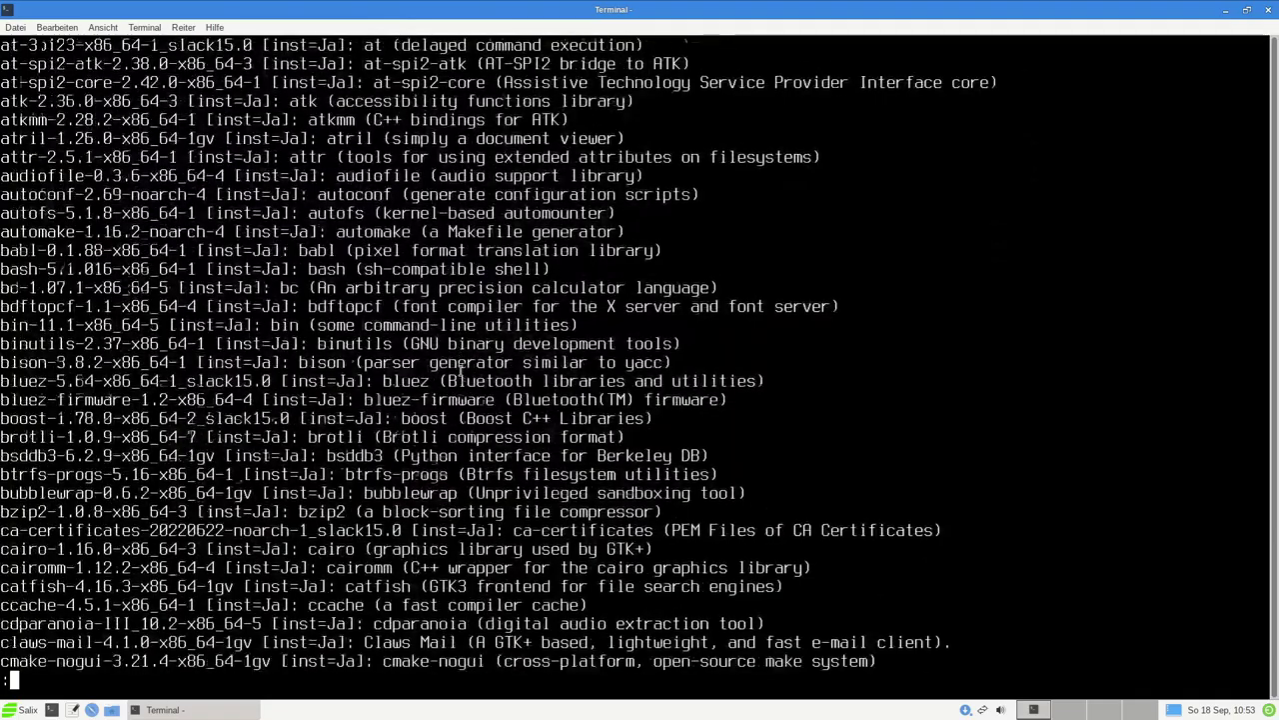
key("Down")
key("Down")
key("Down")
key("Down")
key("Down")
key("Down")
key("Down")
key("Down")
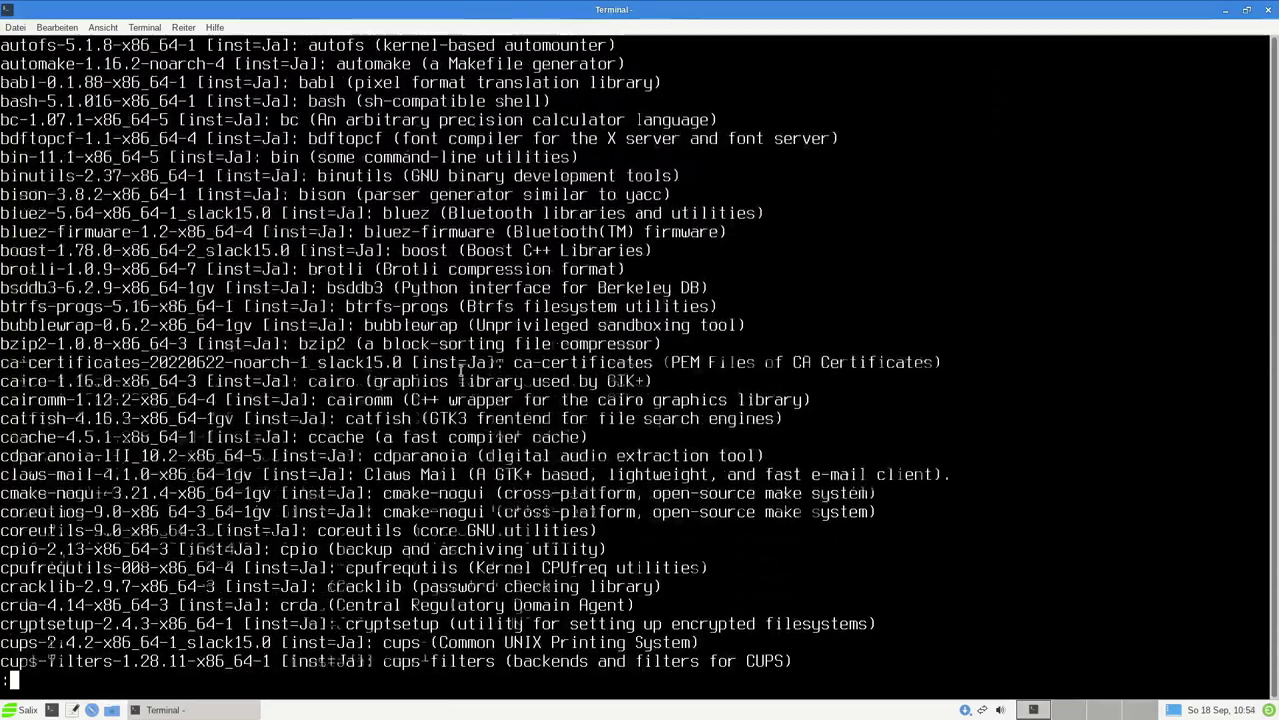
key("Down")
key("Down")
key("Down")
key("Down")
key("Down")
key("Down")
key("Down")
key("Down")
key("Down")
key("Down")
key("Down")
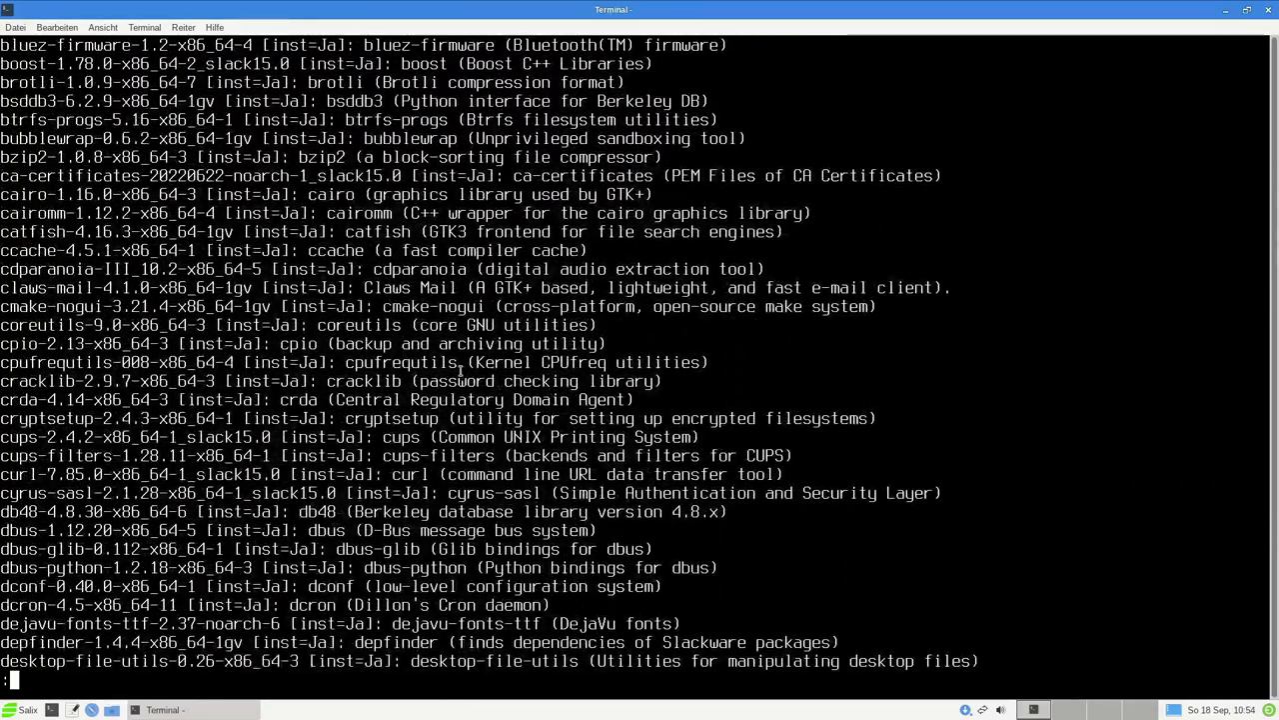
key("Down")
key("Down")
key("Down")
key("Down")
key("Down")
key("Down")
key("Down")
key("Down")
key("Down")
key("Down")
key("Down")
key("Down")
key("Down")
key("Down")
key("Down")
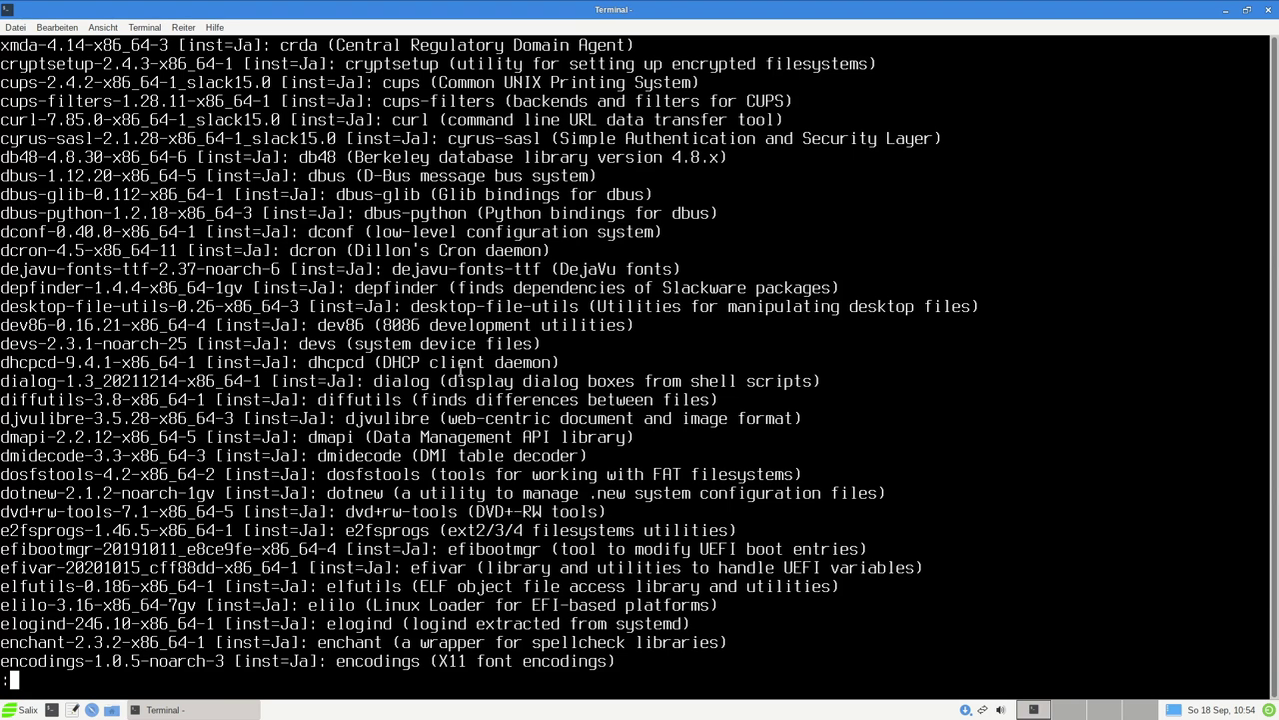
key("q")
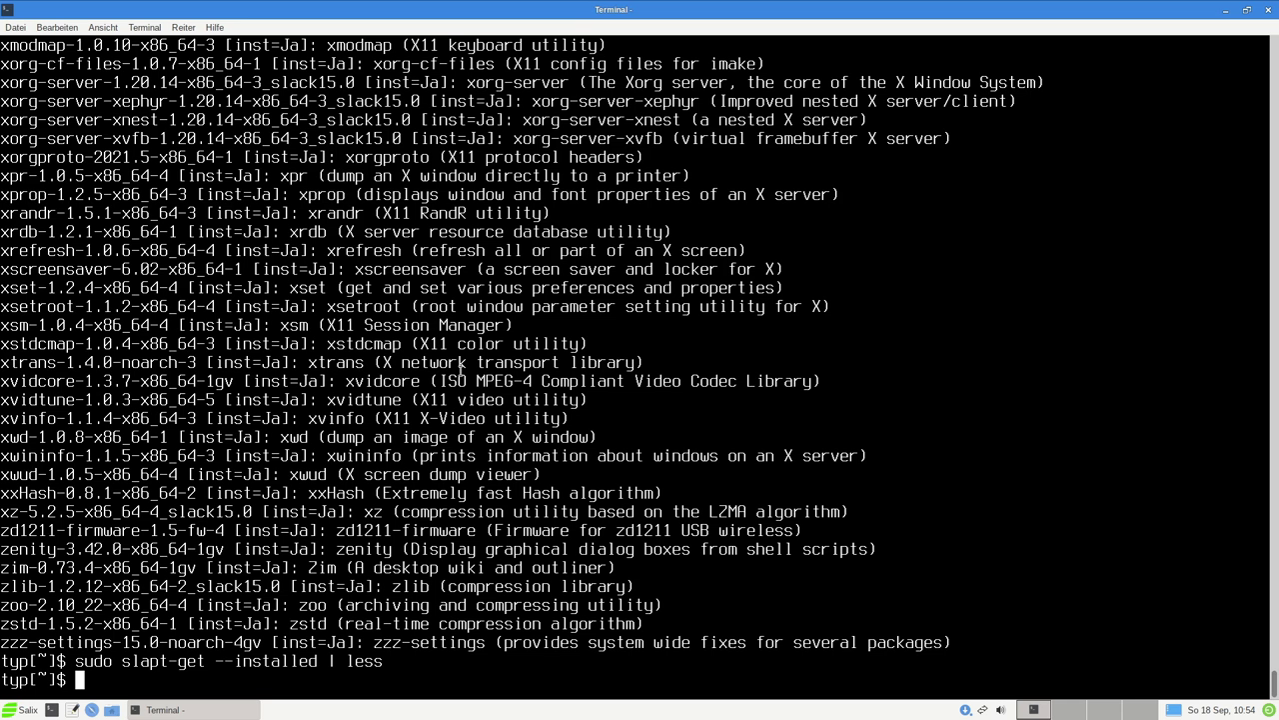
Clear the terminal and empty the package download cache with sudo slapt-get --clean.
key("ctrl+l")
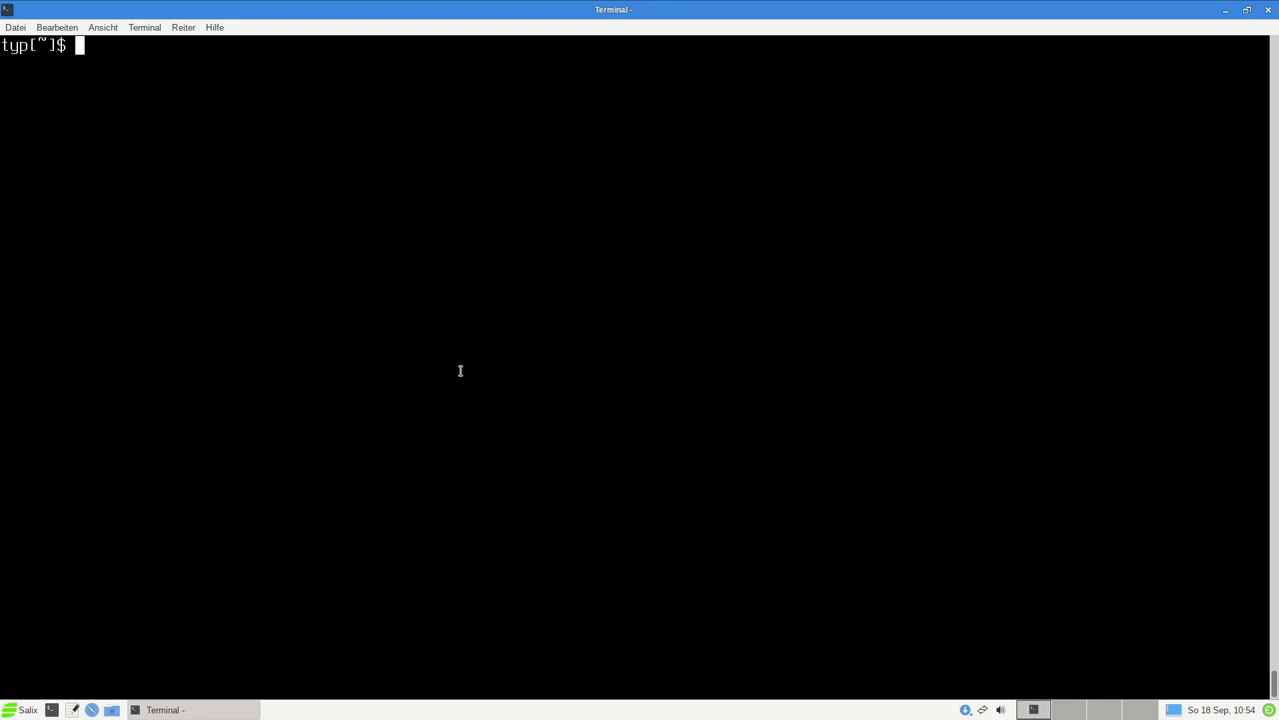
type("sudo slapt")
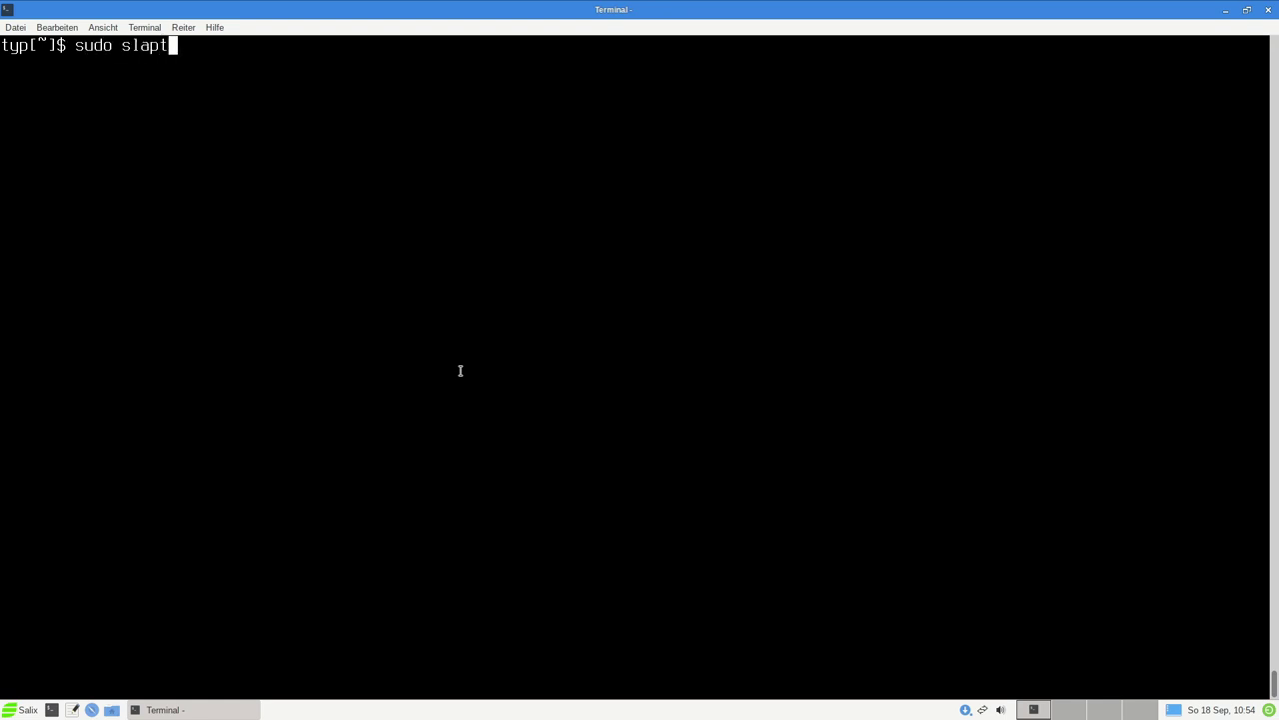
type("-get --clean")
key("Return")
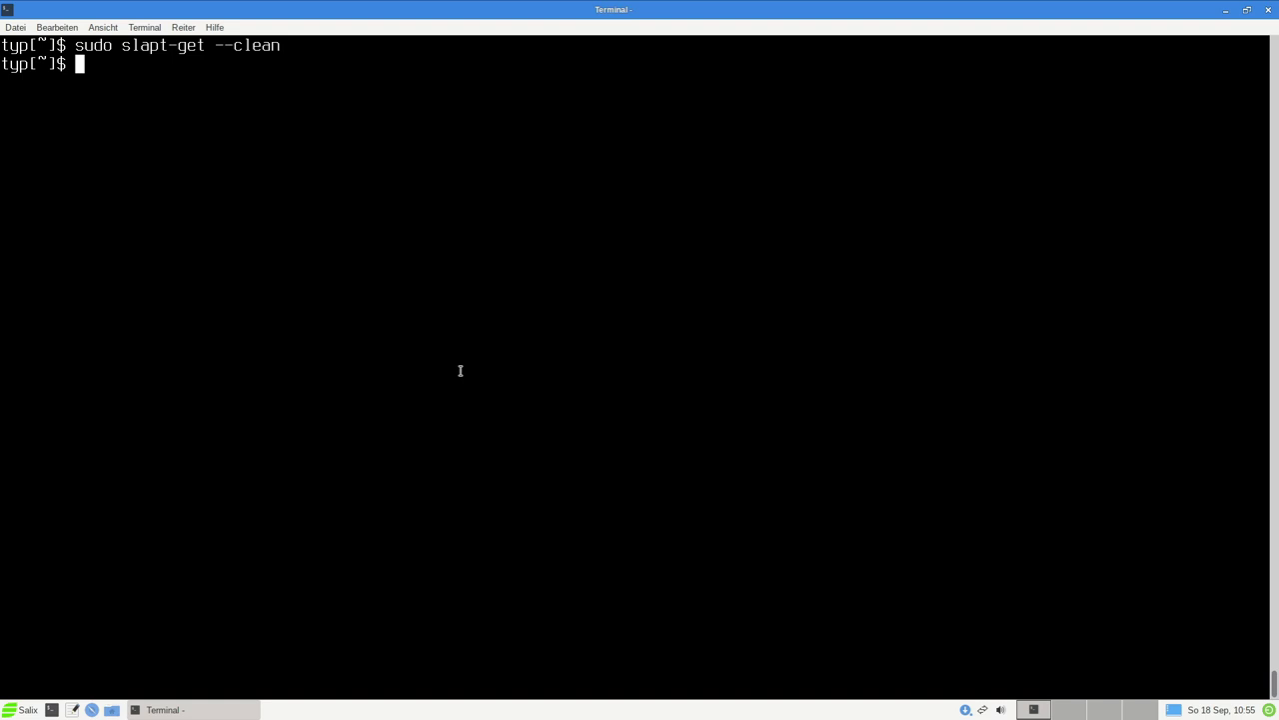
Remove outdated packages from the download cache with sudo slapt-get --autoclean.
key("Up")
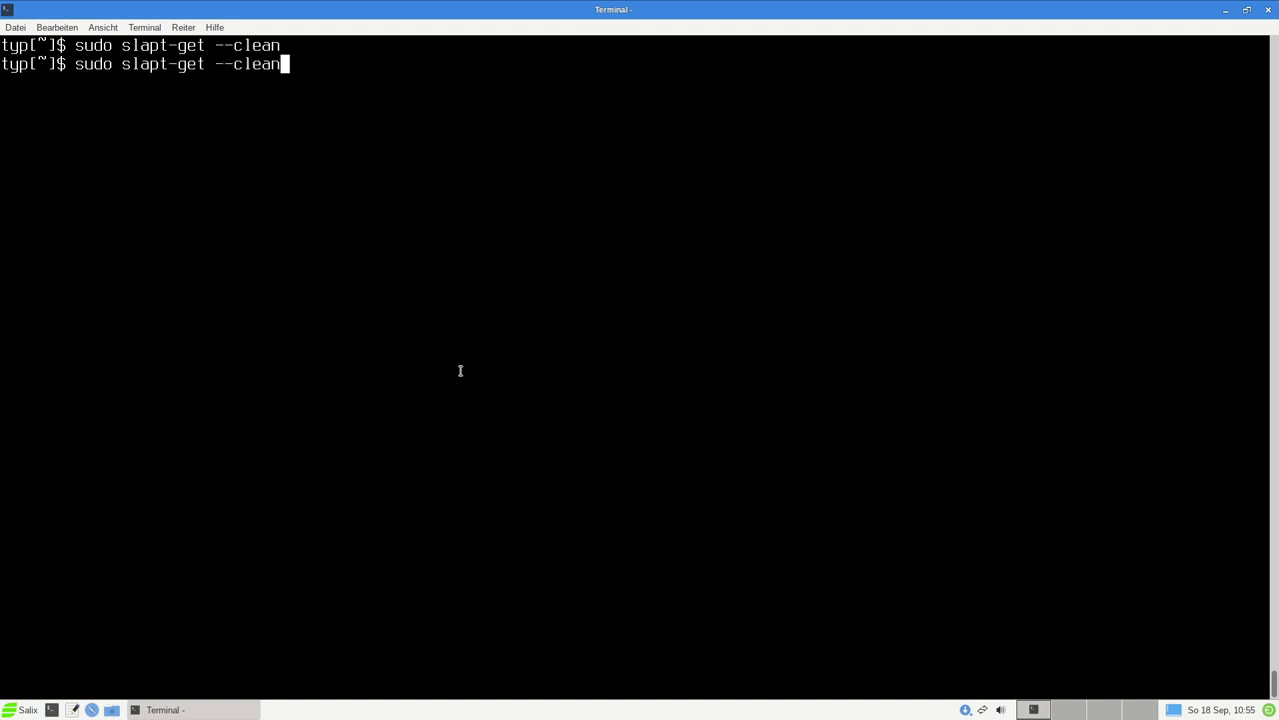
key("Left")
key("Left")
key("Left")
key("Left")
key("Left")
type("auto")
key("Return")
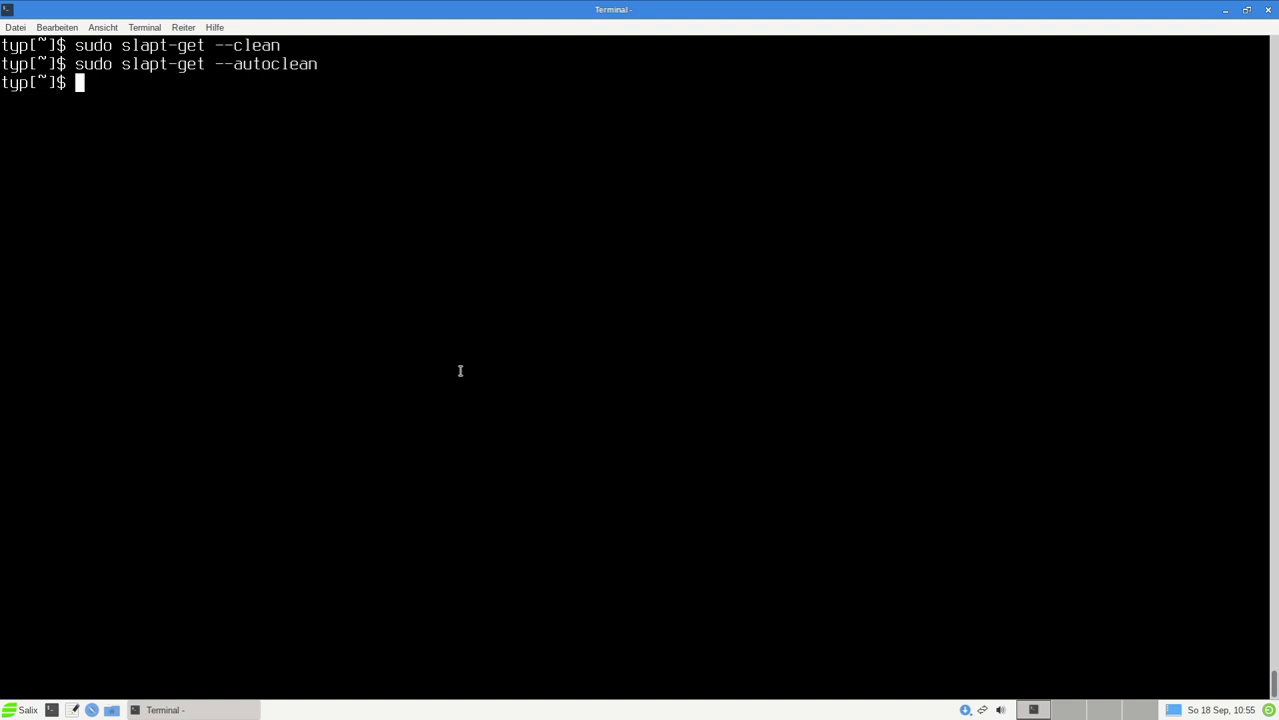
Clear the terminal and install the neofetch package with sudo slapt-get --install neofetch.
key("ctrl+l")
key("Up")
key("BackSpace")
key("BackSpace")
key("BackSpace")
key("BackSpace")
key("BackSpace")
key("BackSpace")
key("BackSpace")
key("BackSpace")
key("BackSpace")
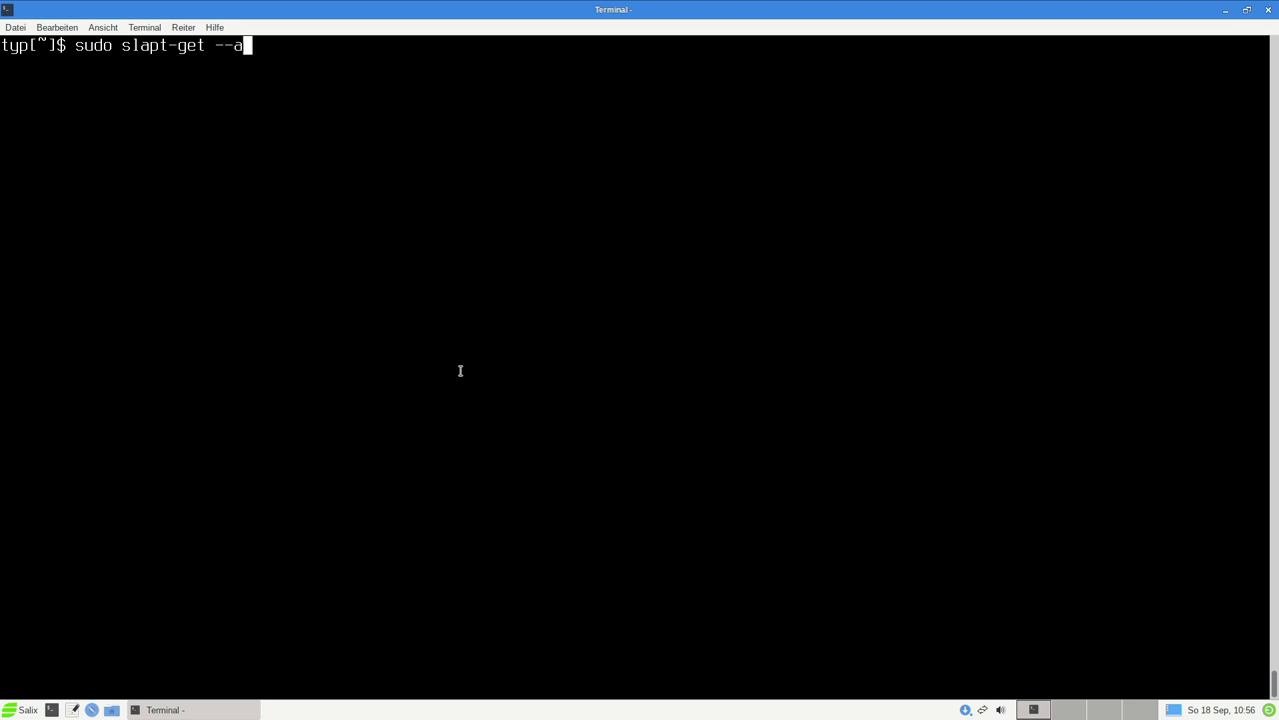
type("install")
key("Left")
key("Left")
key("Left")
key("Left")
key("Left")
key("Left")
key("Left")
key("Left")
key("Left")
key("Left")
key("Right")
key("Right")
key("Right")
key("Right")
key("Right")
key("Right")
key("Right")
key("Right")
key("Right")
key("Right")
type("neofetch")
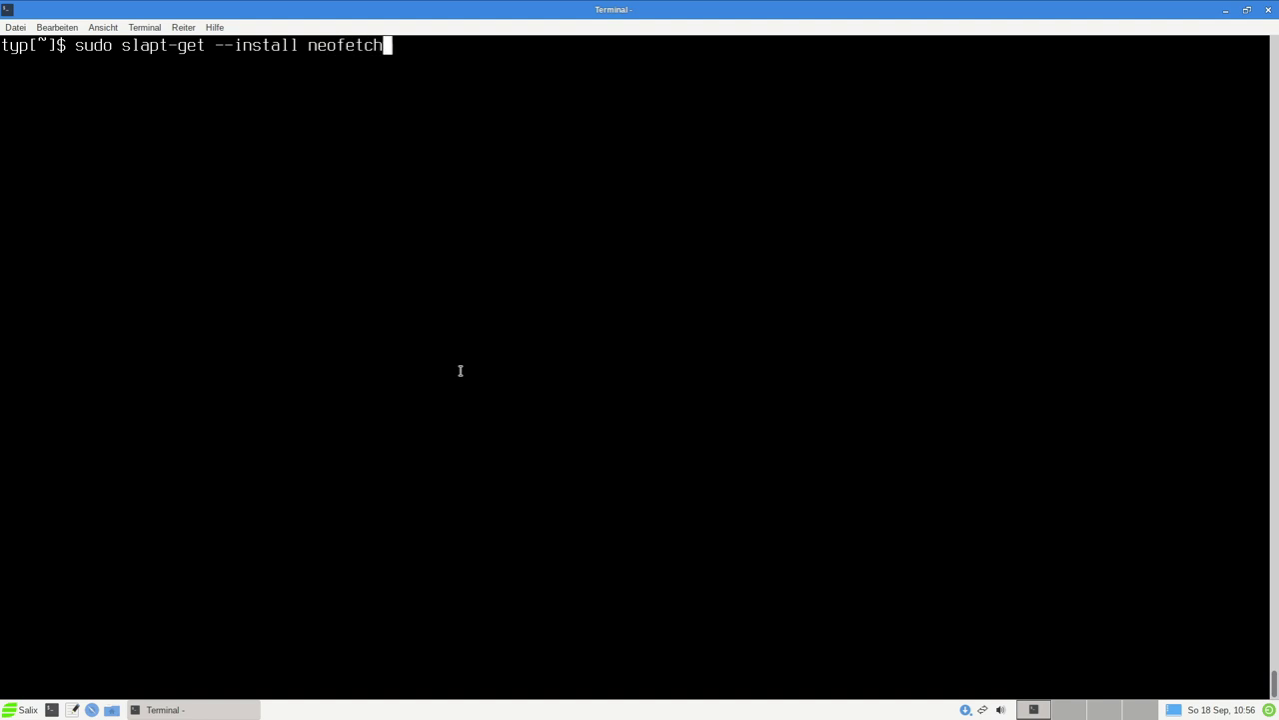
key("Return")
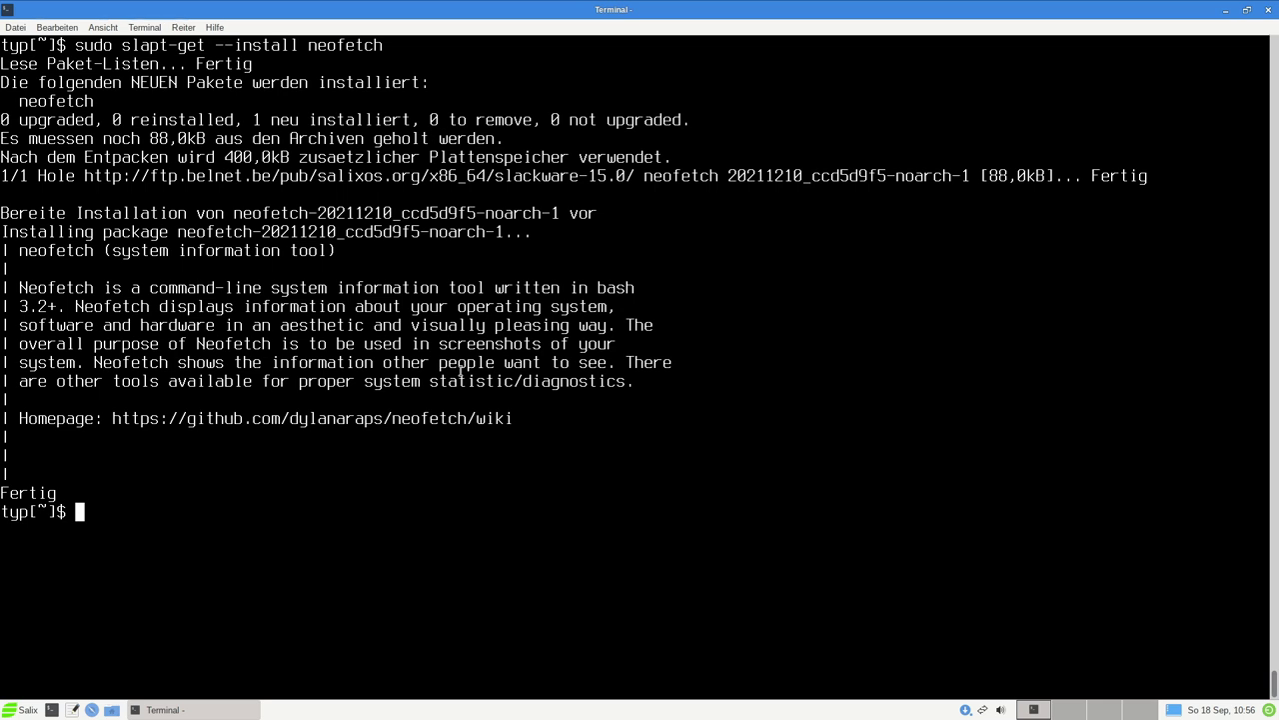
Clear the terminal and display the system information with neofetch.
key("ctrl+l")
type("neofetch")
key("Return")
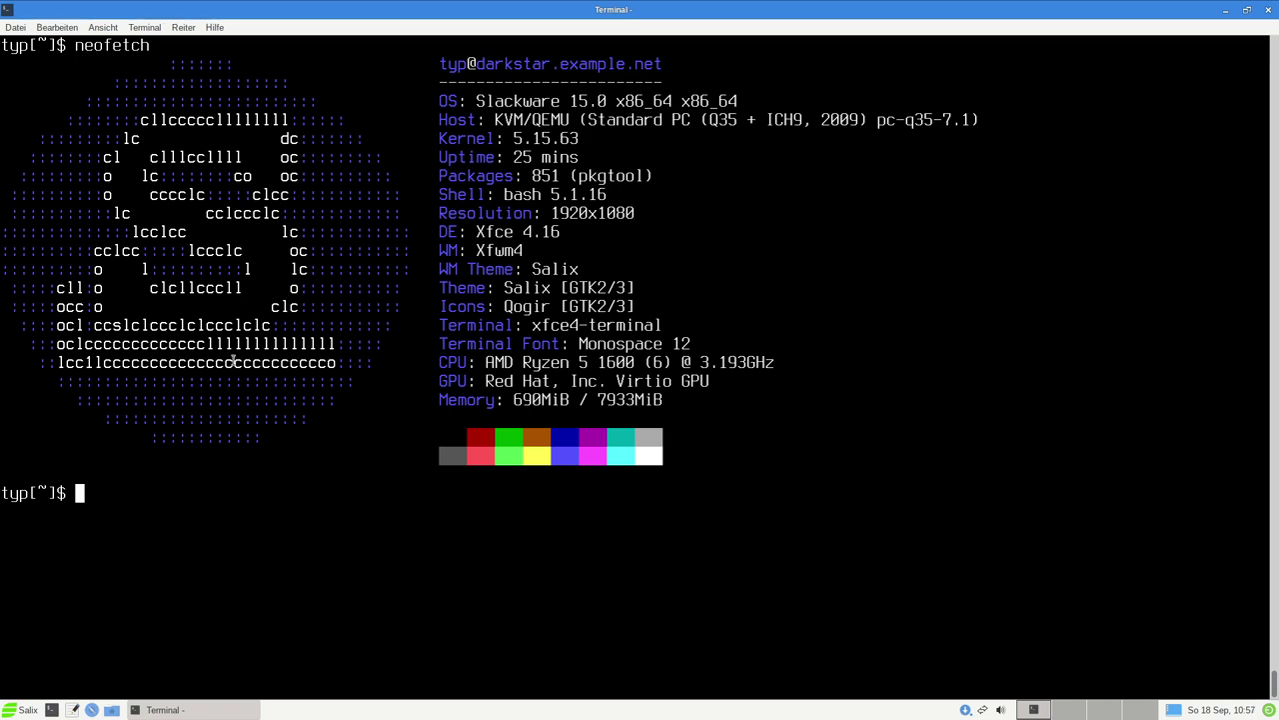
Highlight the operating system value in the neofetch output and close the terminal.
left_click_drag(472, 101, 738, 101)
left_click(783, 165)
key("ctrl+d")
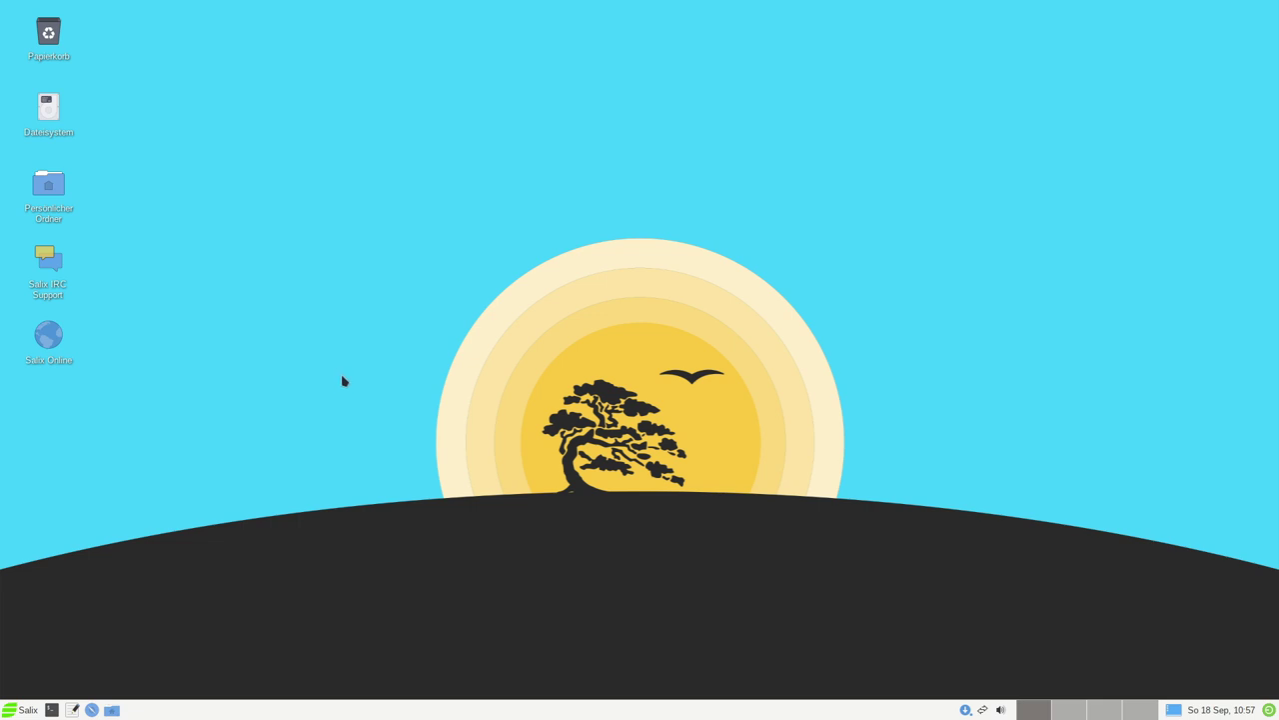
Open the appearance options from the settings manager and set the interface theme to Salix-dark.
right_click(507, 163)
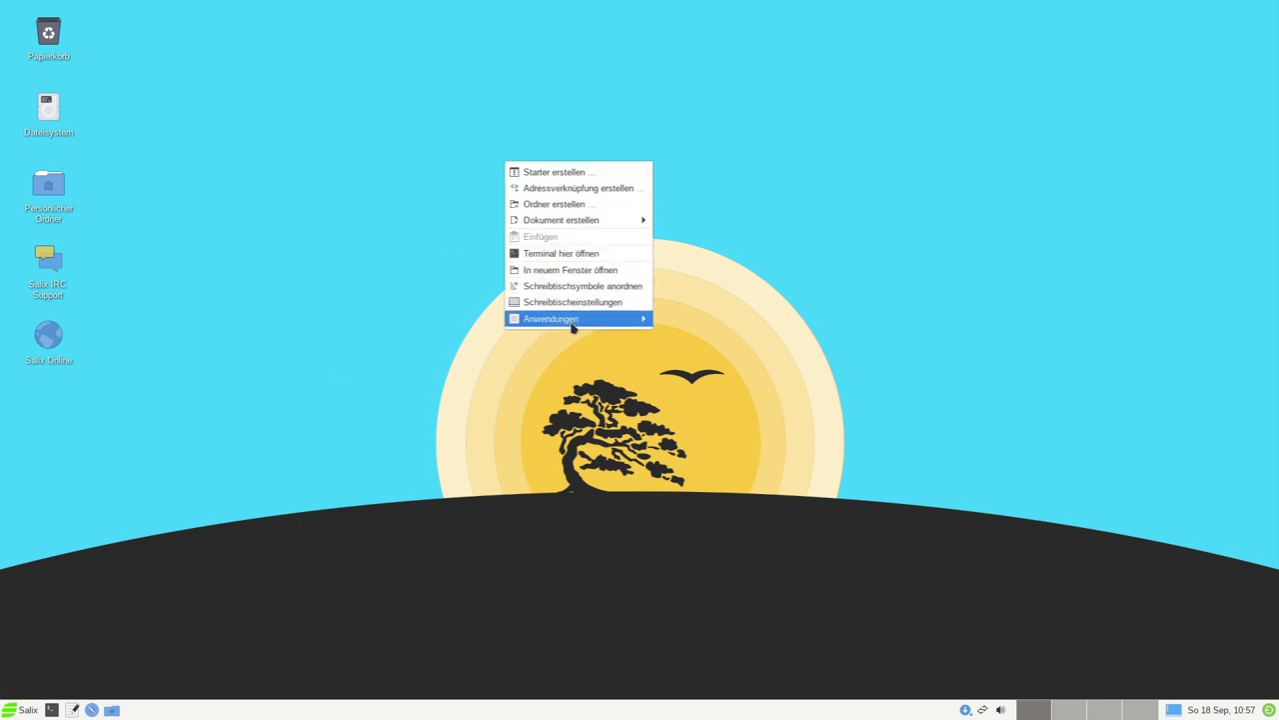
mouse_move(574, 325)
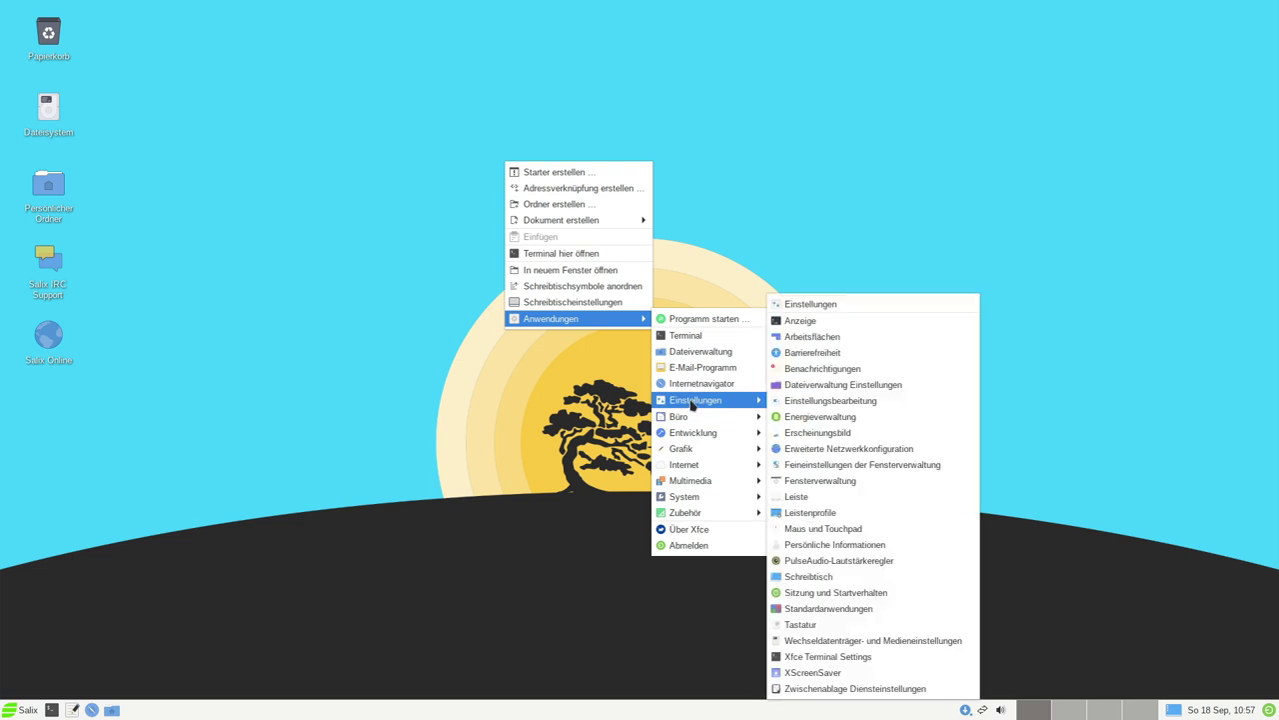
left_click(577, 302)
left_click_drag(853, 527, 1109, 588)
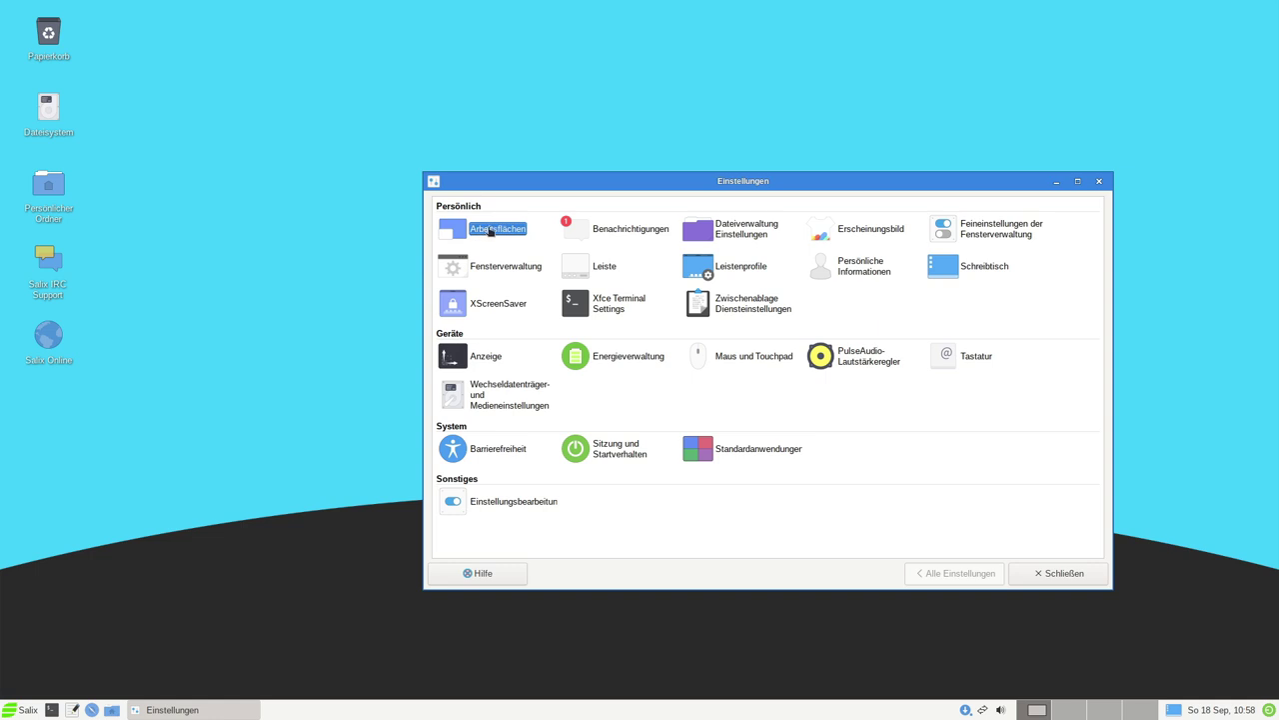
left_click(860, 234)
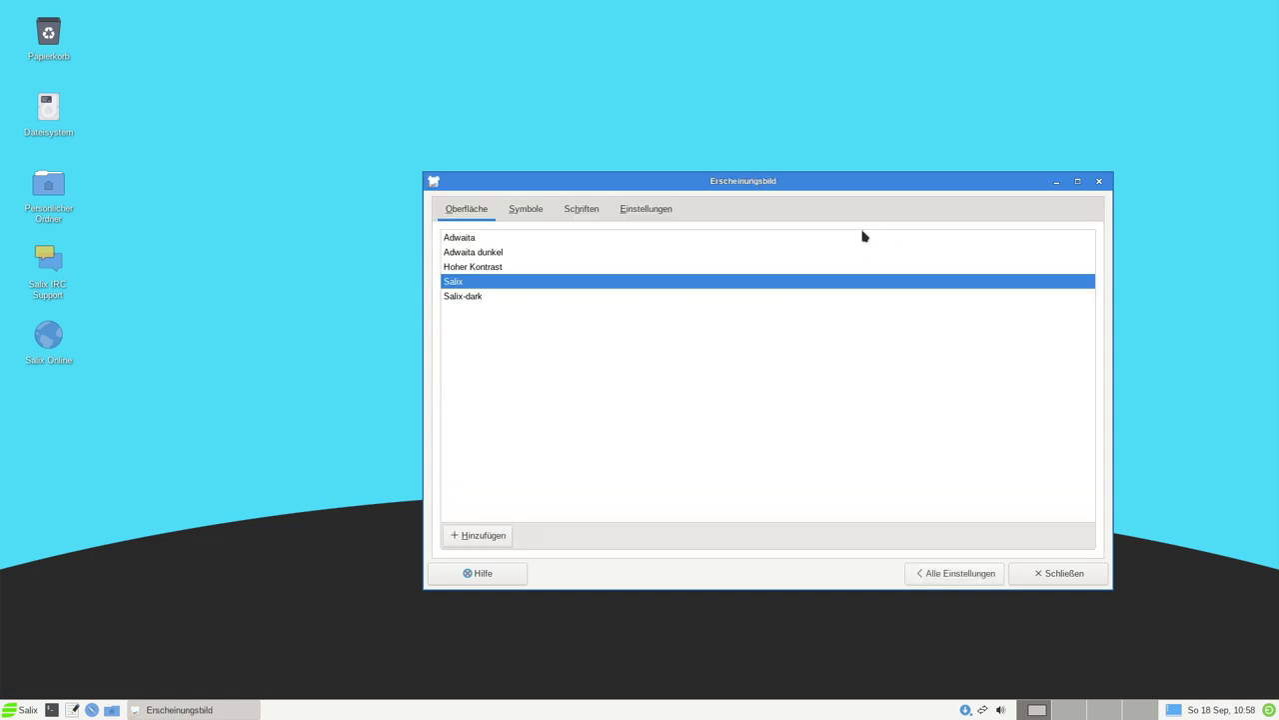
left_click(462, 296)
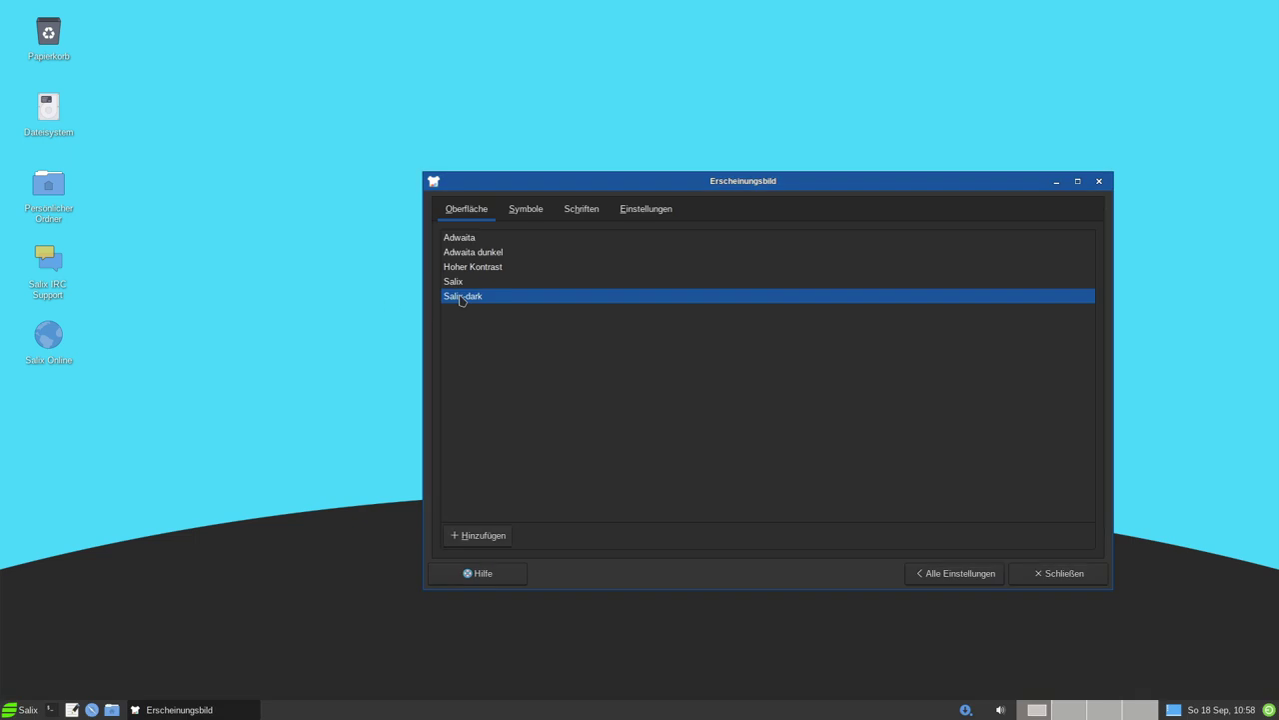
Inspect the application menu under the current theme, open the dialog for installing an additional GTK theme, and dismiss it.
left_click(28, 710)
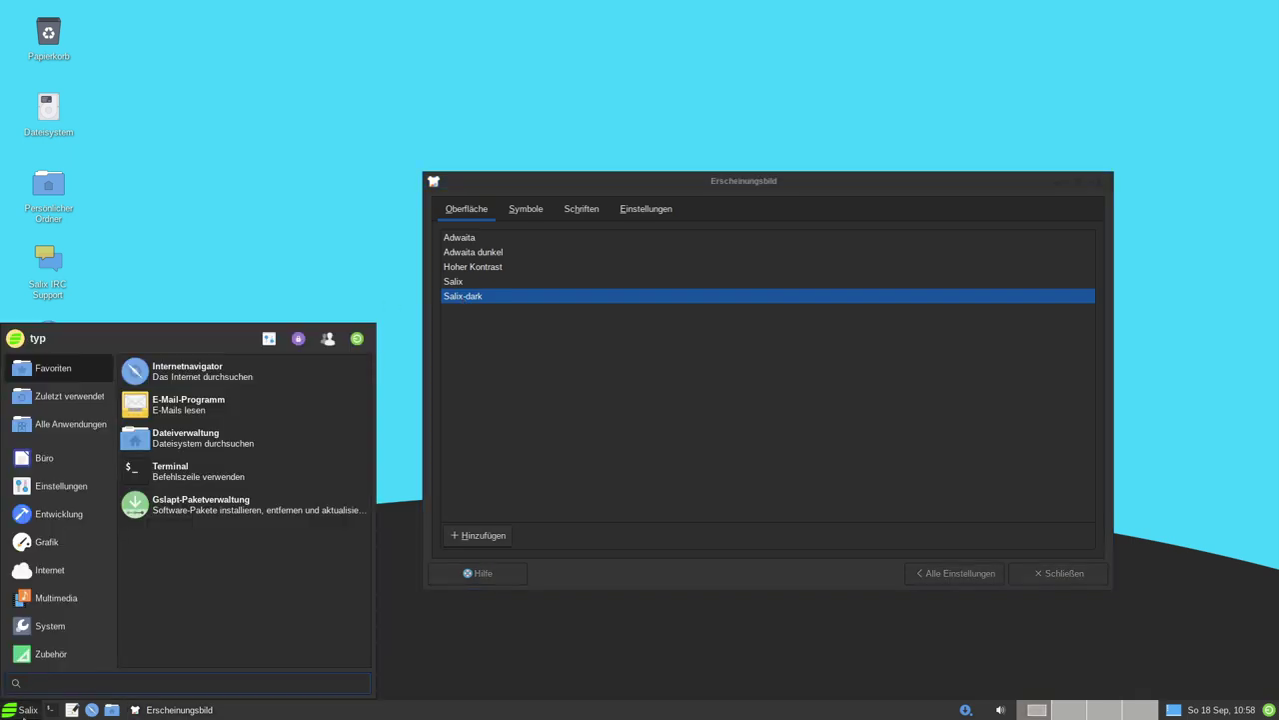
left_click(573, 499)
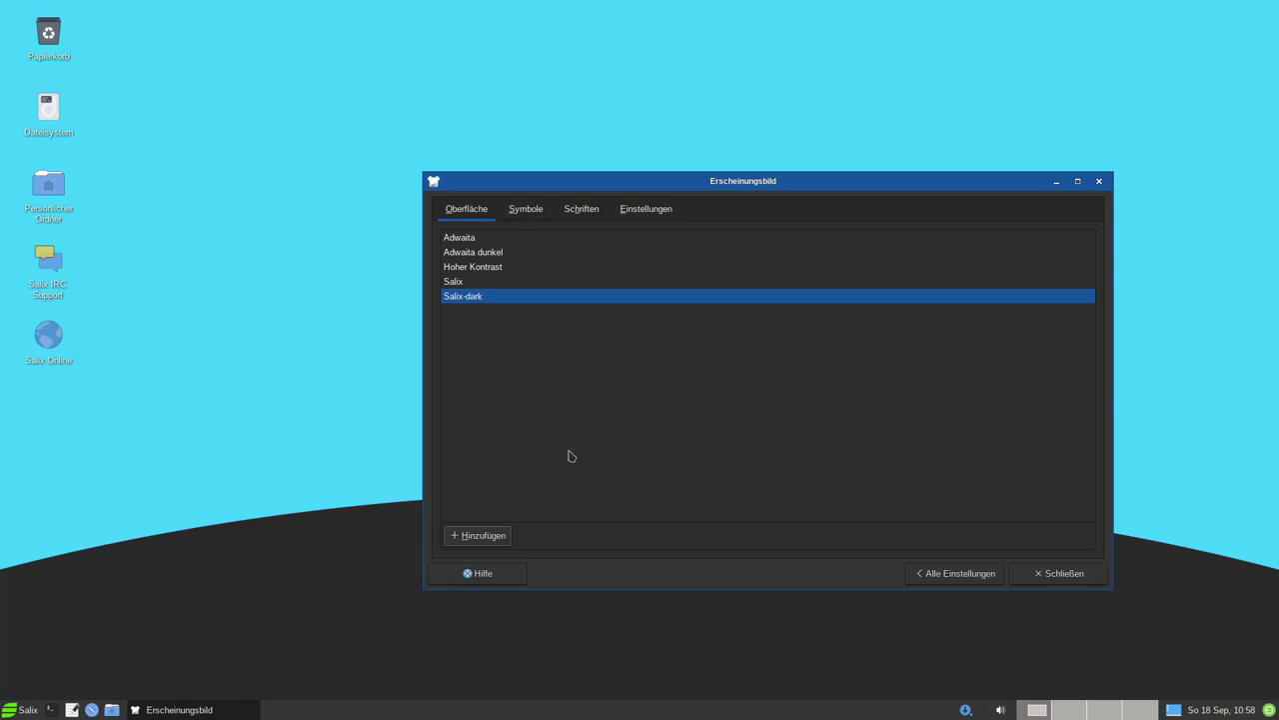
left_click(477, 536)
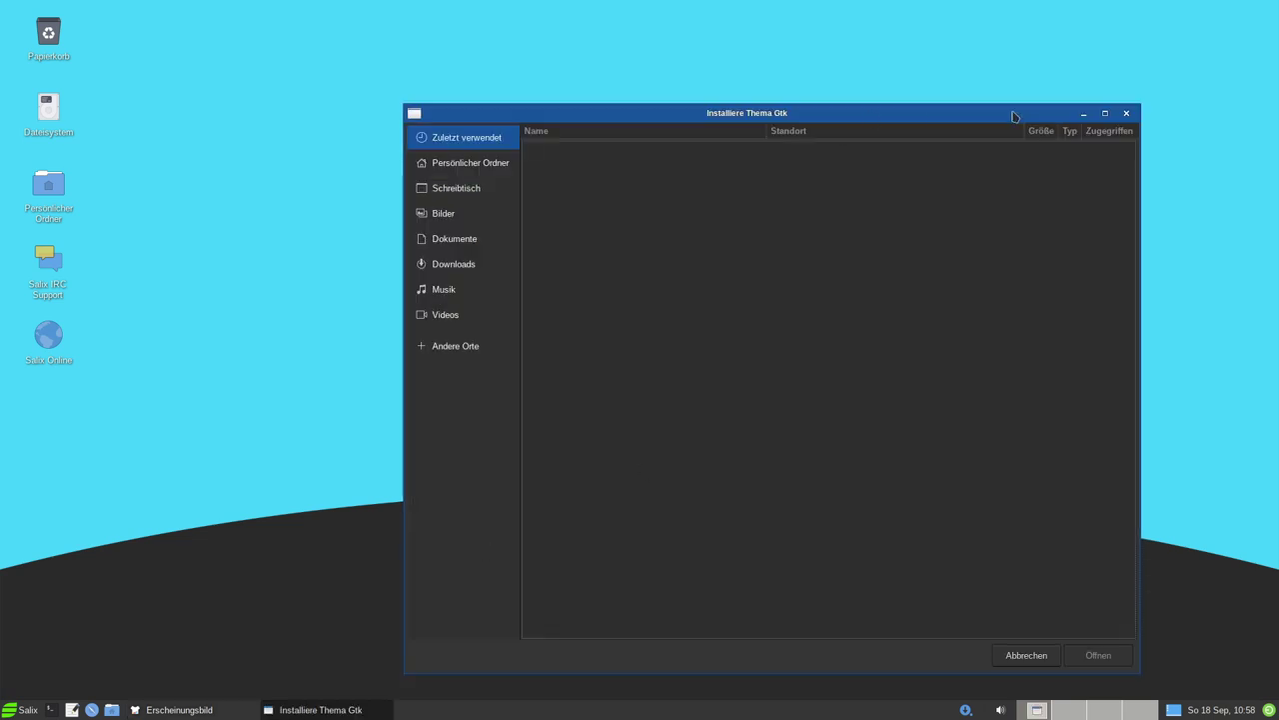
left_click(1129, 115)
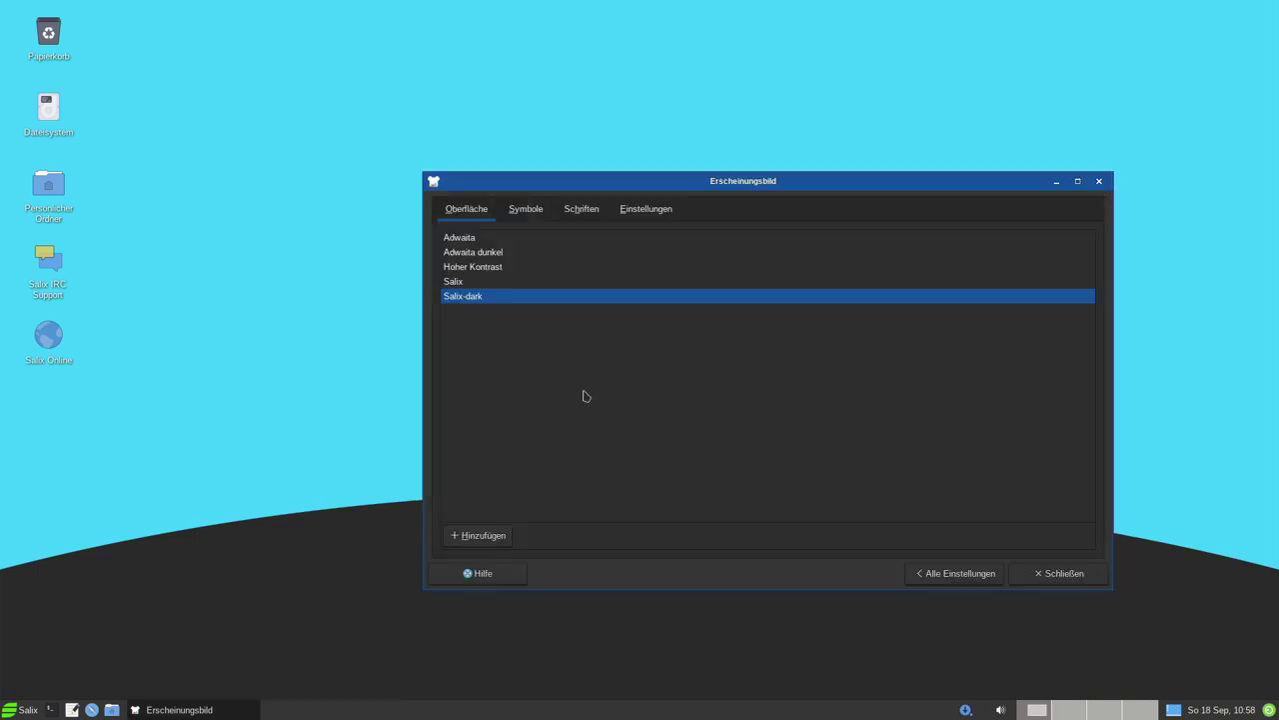
Compare the available icon themes with the application menu's icons and switch the icon theme to Qogir-dark.
left_click(529, 211)
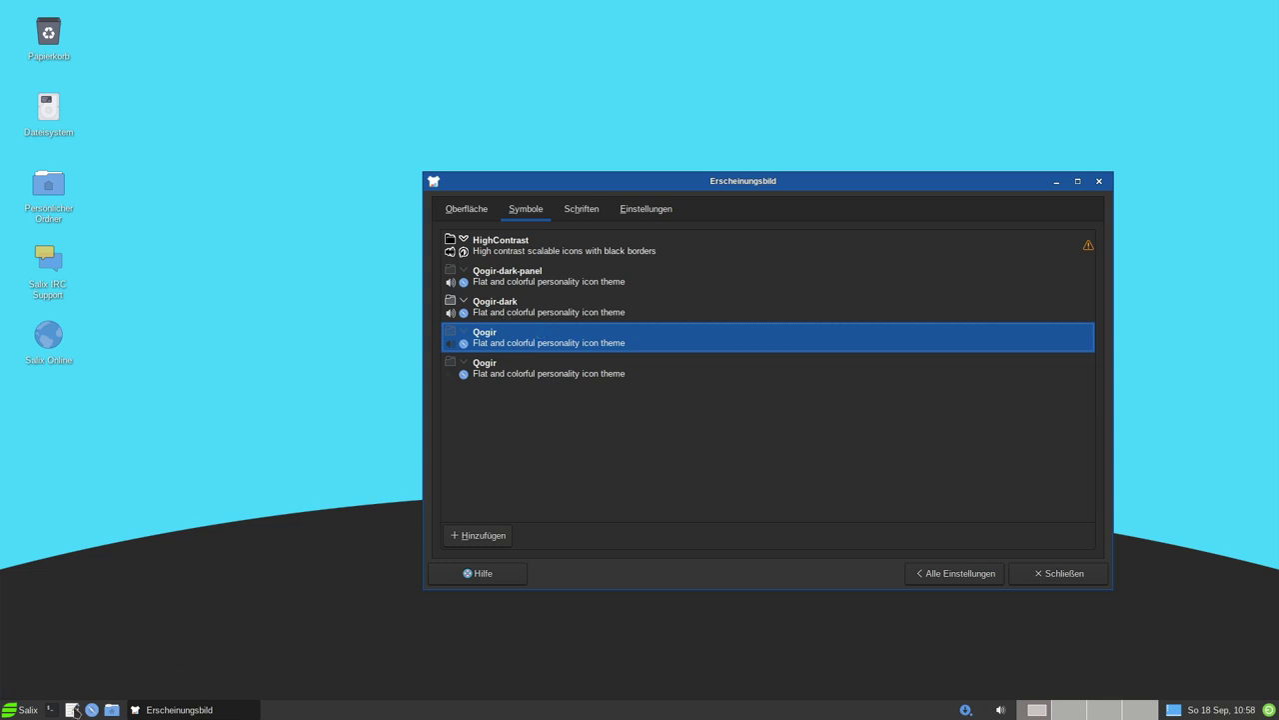
left_click(18, 712)
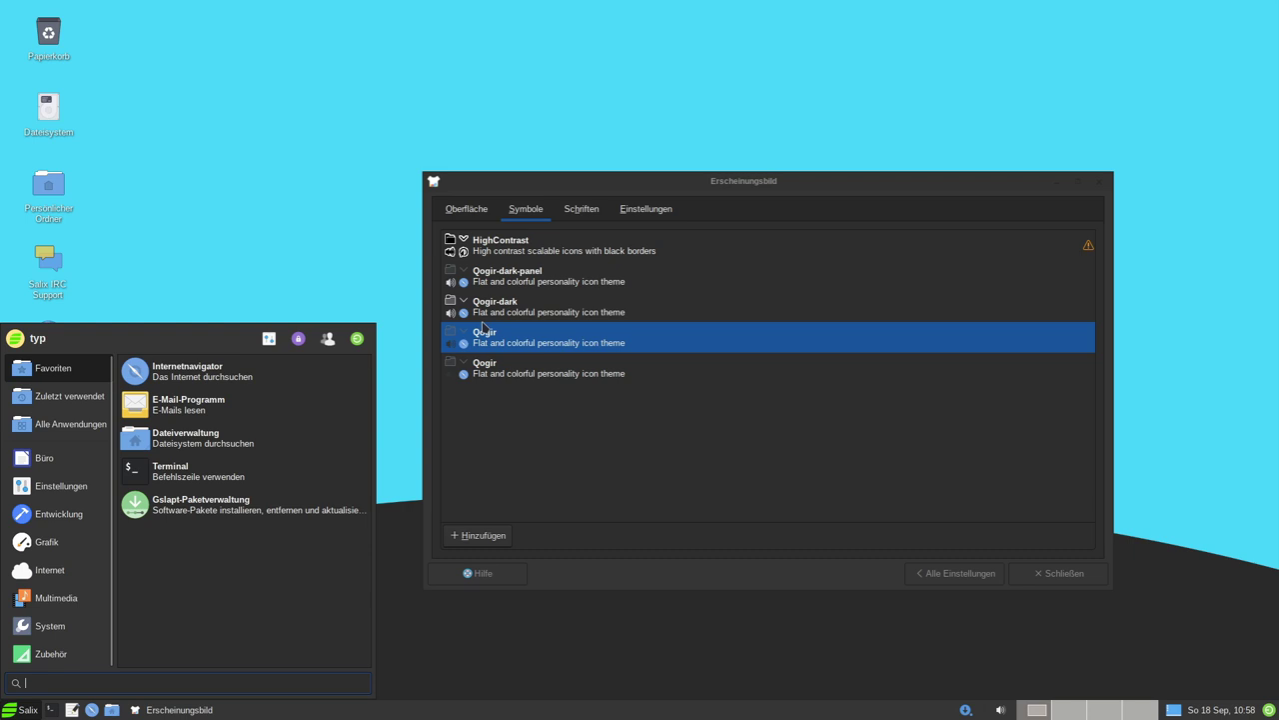
left_click(519, 342)
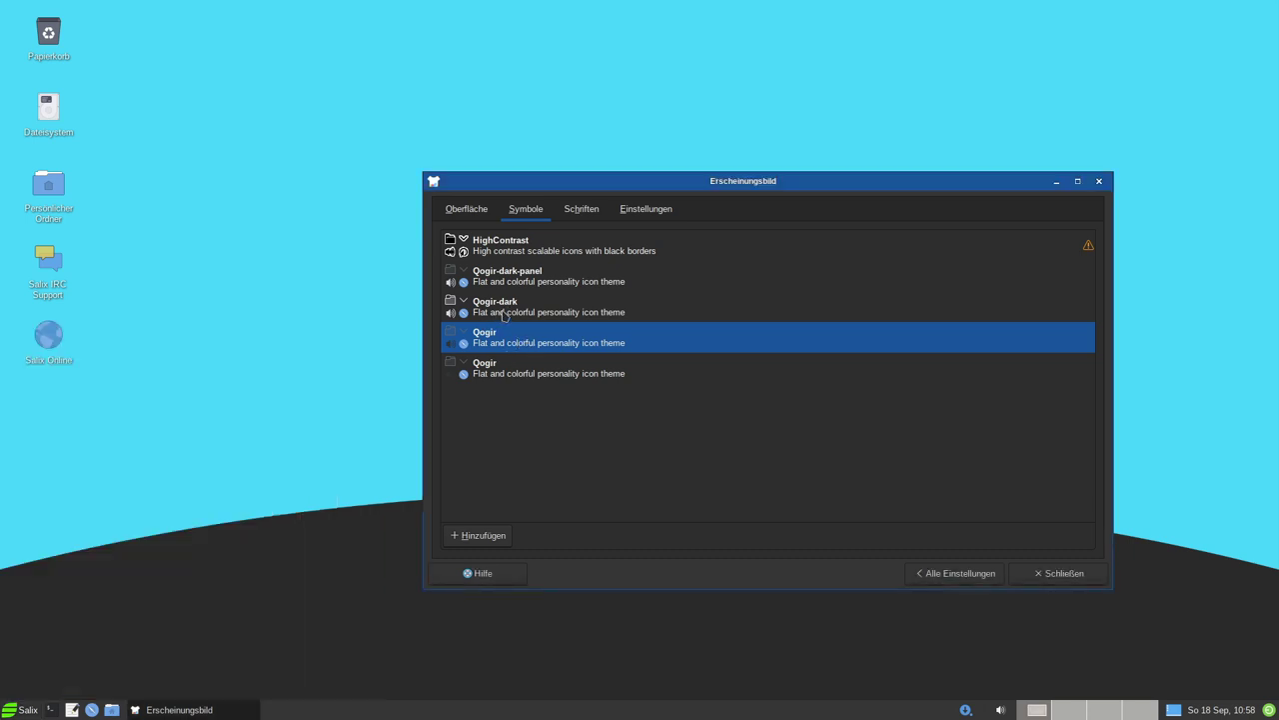
left_click(504, 315)
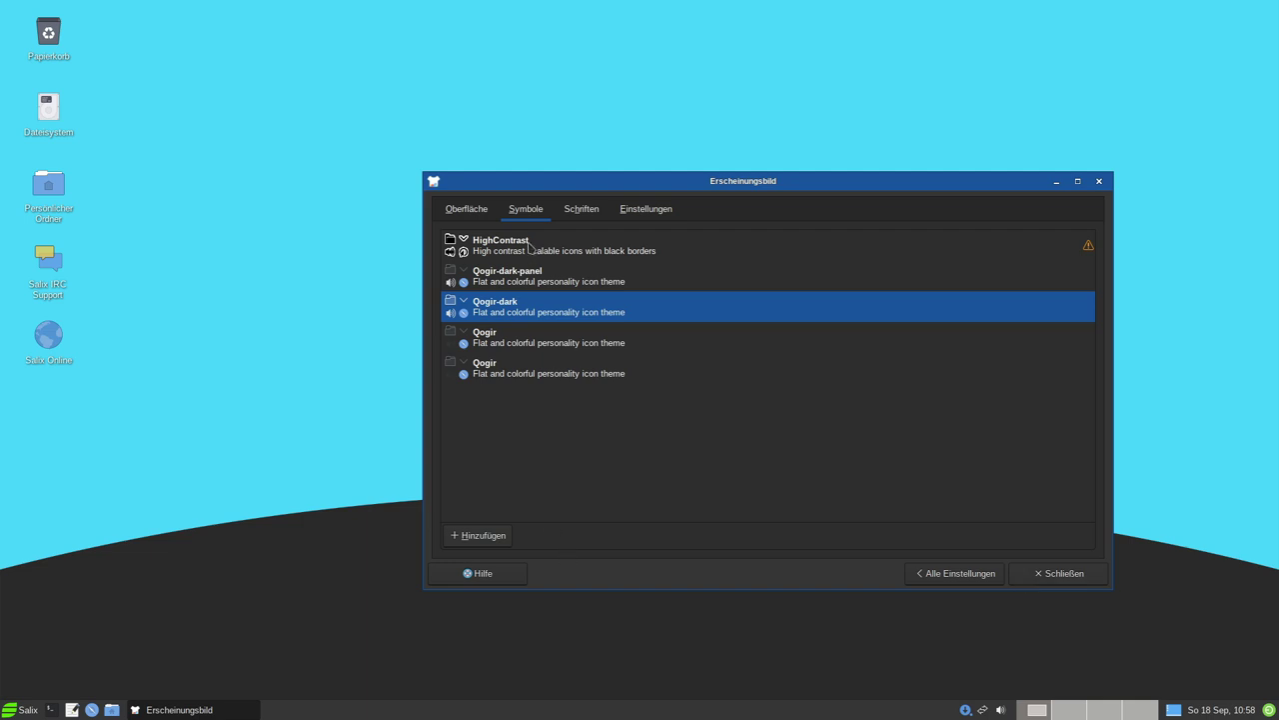
Review the font and general appearance settings, and inspect the window manager tweaks for window cycling and focus.
left_click(578, 209)
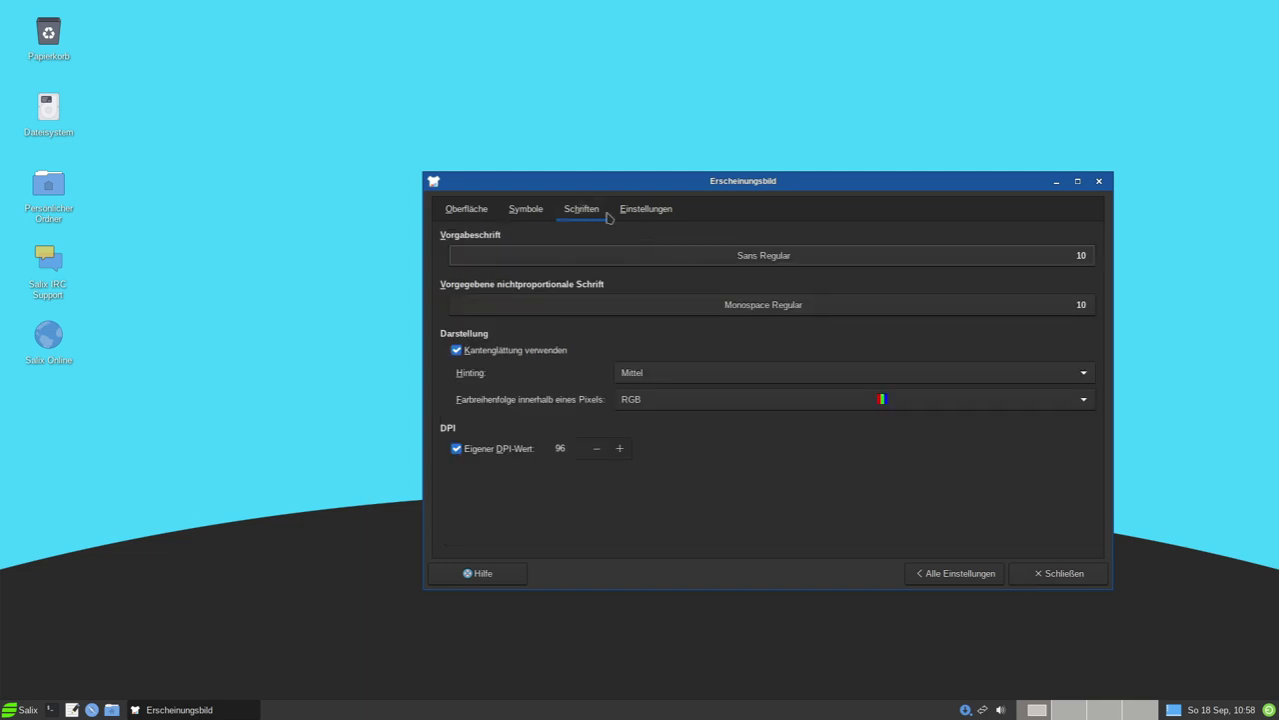
left_click(650, 213)
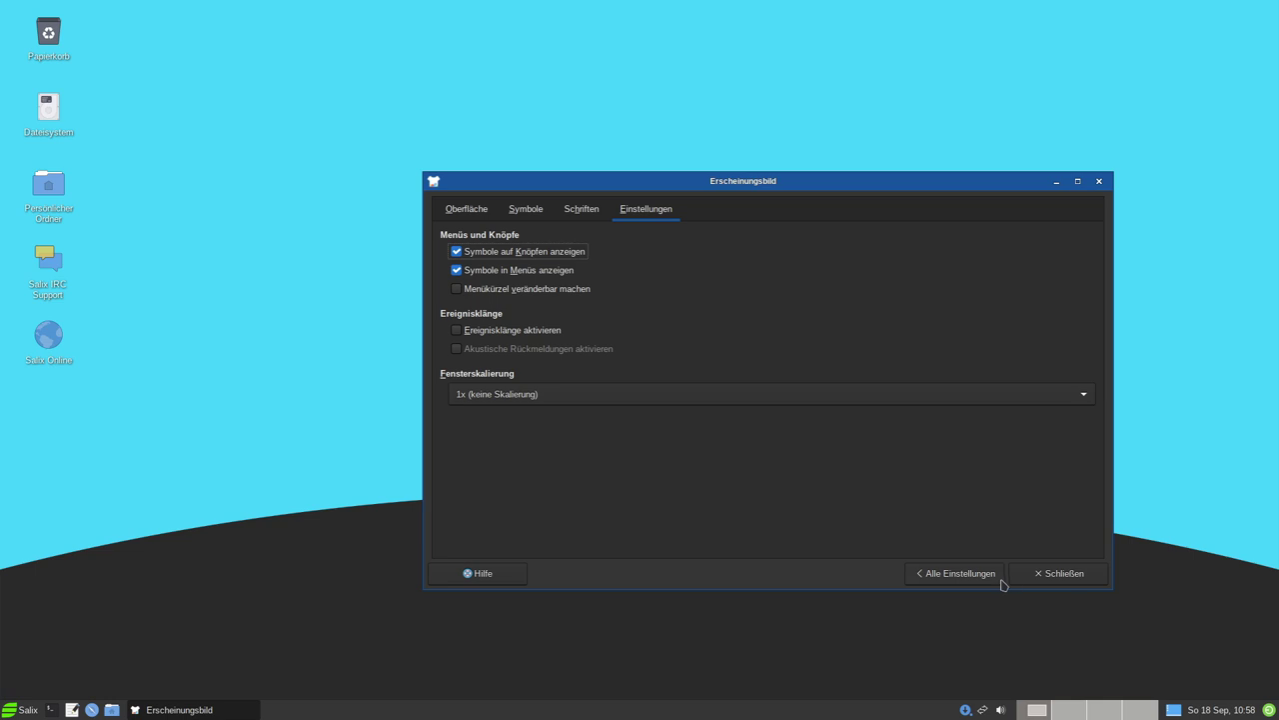
left_click(952, 584)
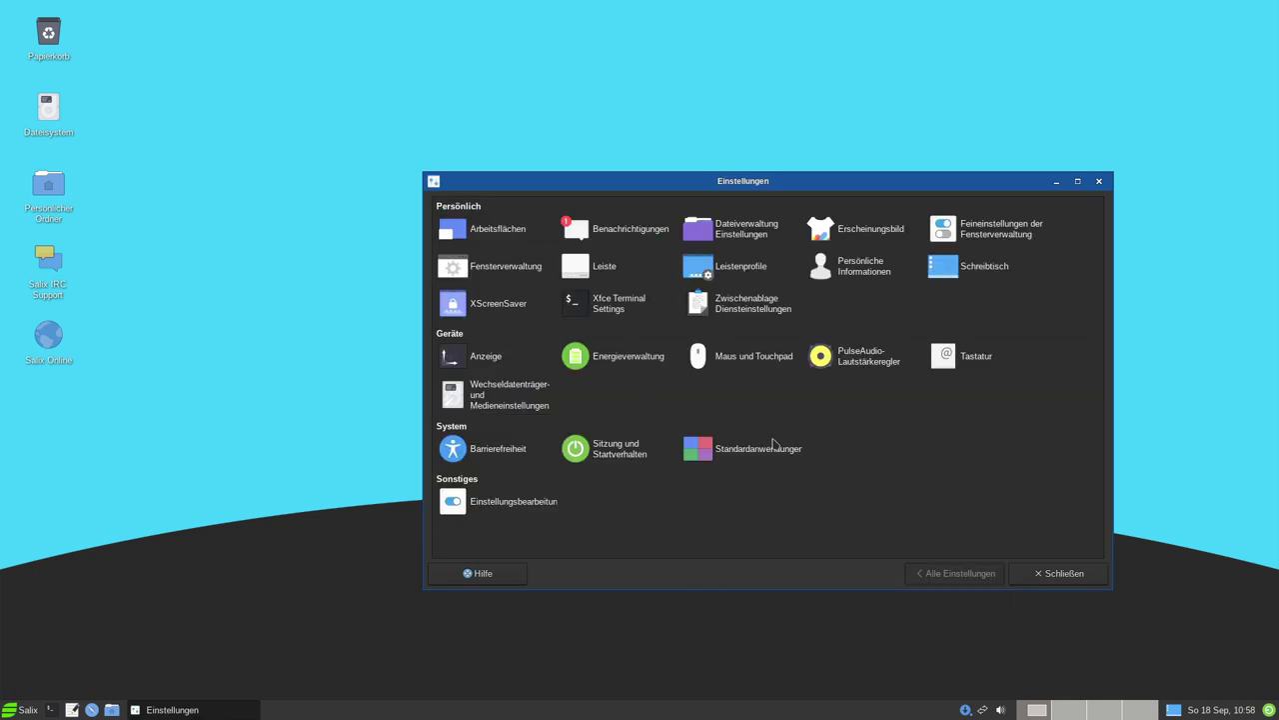
left_click(995, 231)
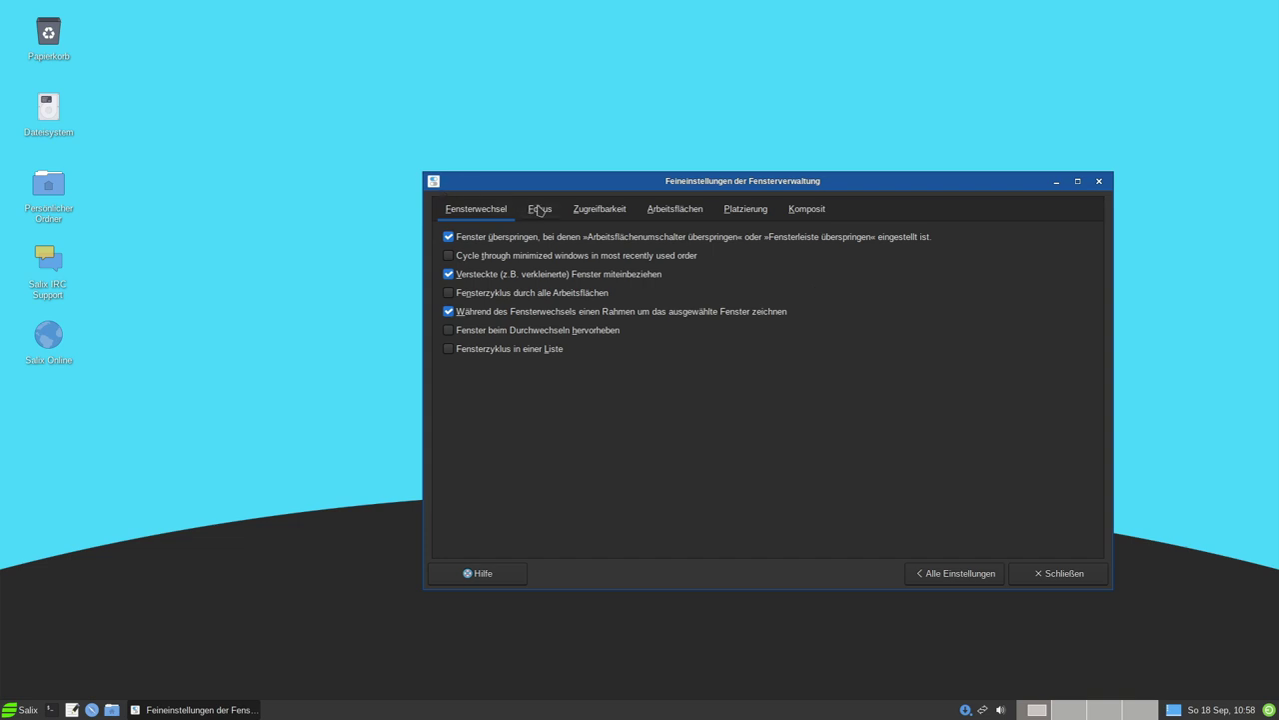
left_click(538, 210)
key("alt+a")
Try the Moheli, Kokodi, Default-xhdpi, Default-hdpi and Default window decoration themes, restore Salix, and look at the panel settings.
left_click(505, 267)
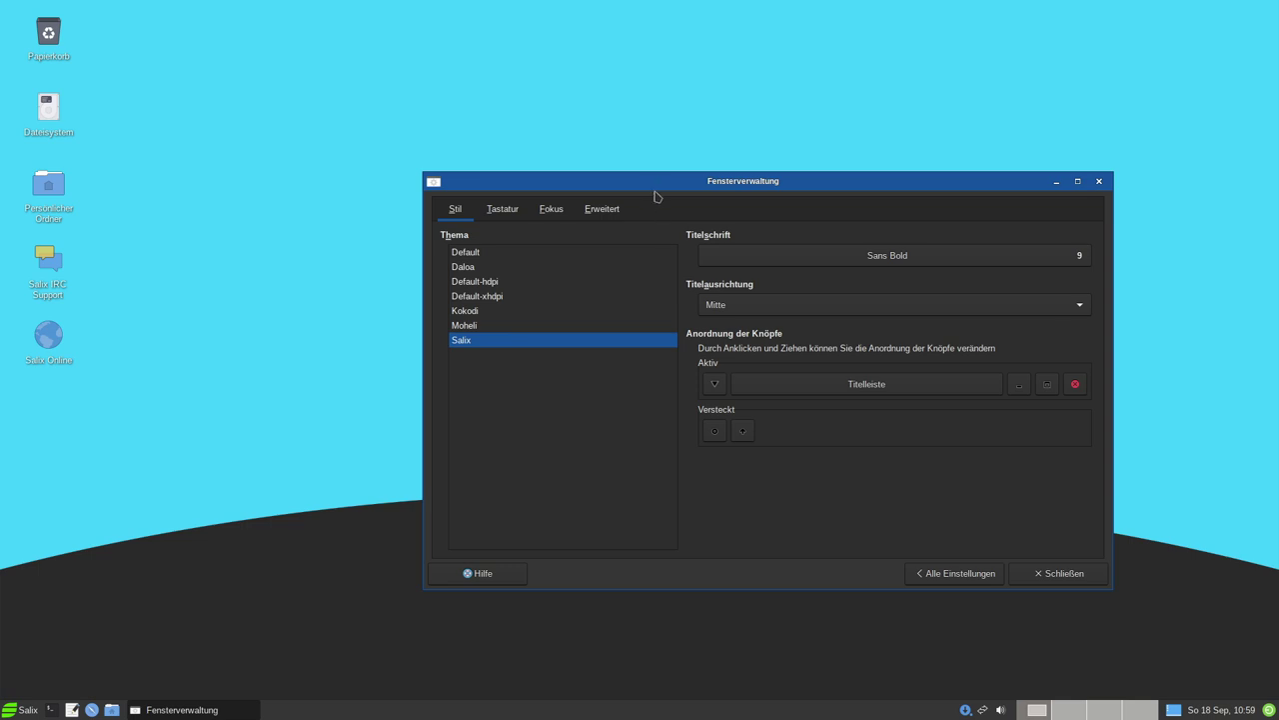
left_click(506, 328)
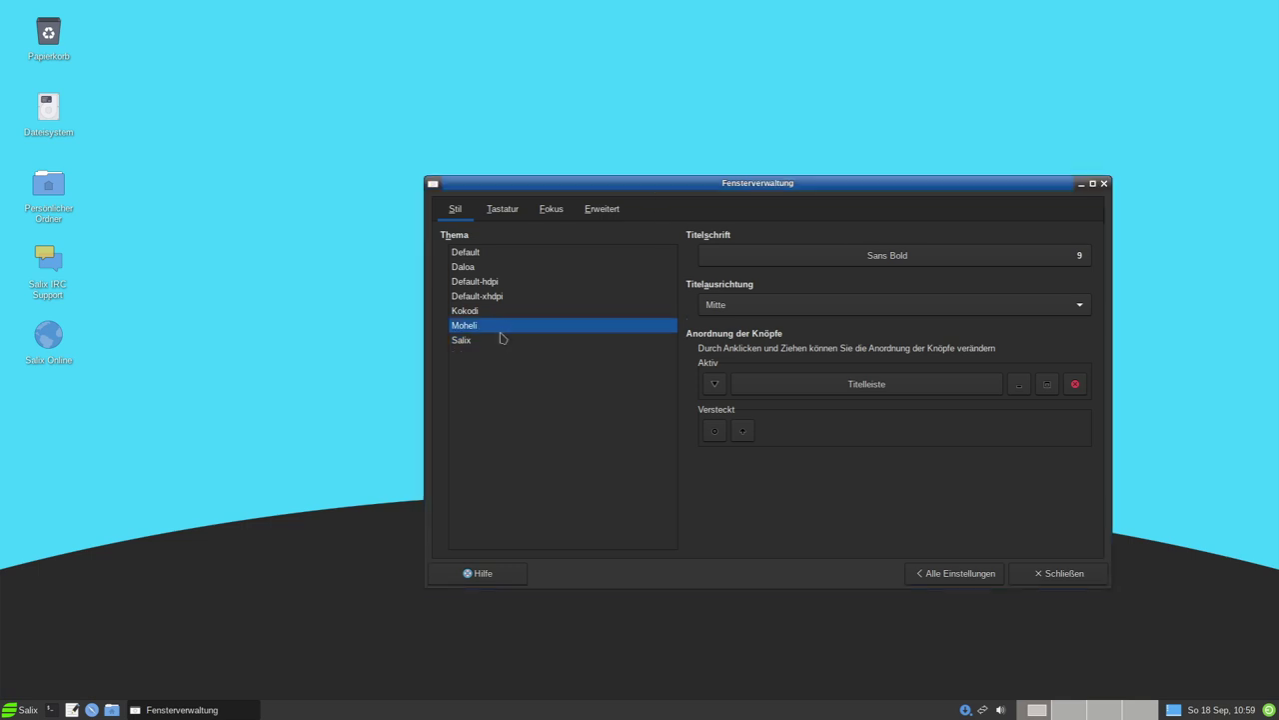
left_click(490, 310)
left_click(500, 297)
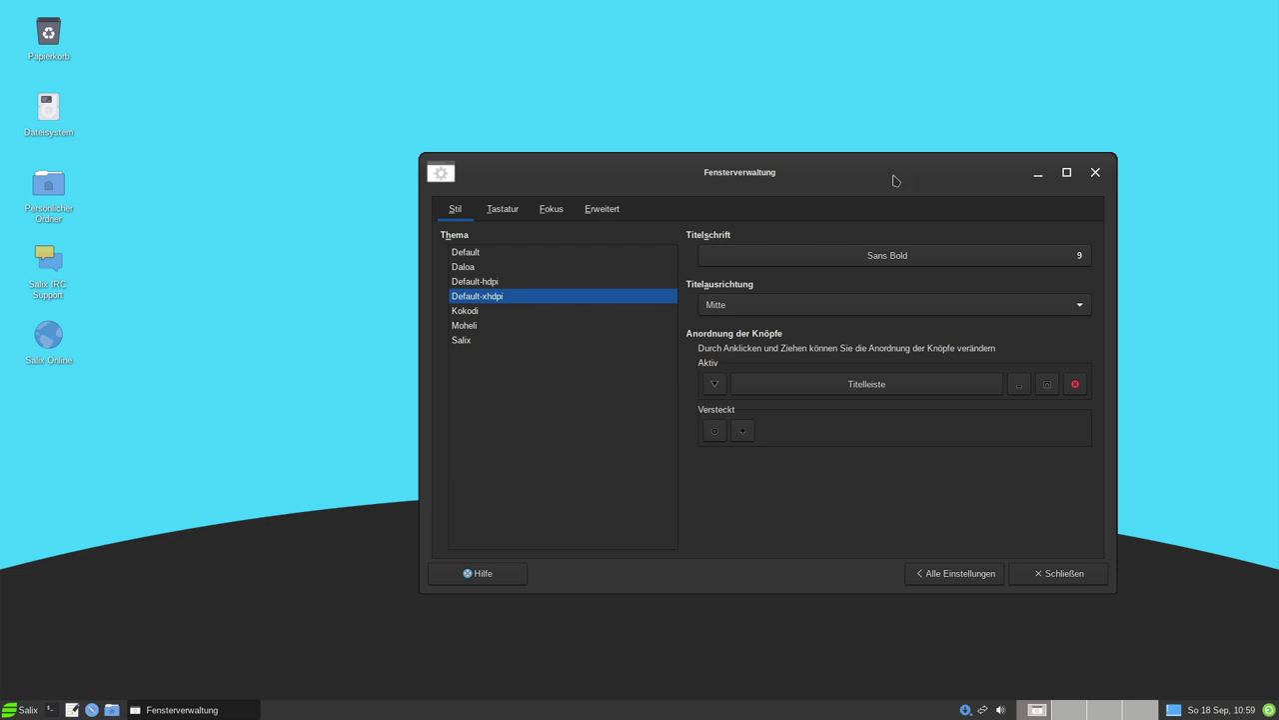
left_click(505, 284)
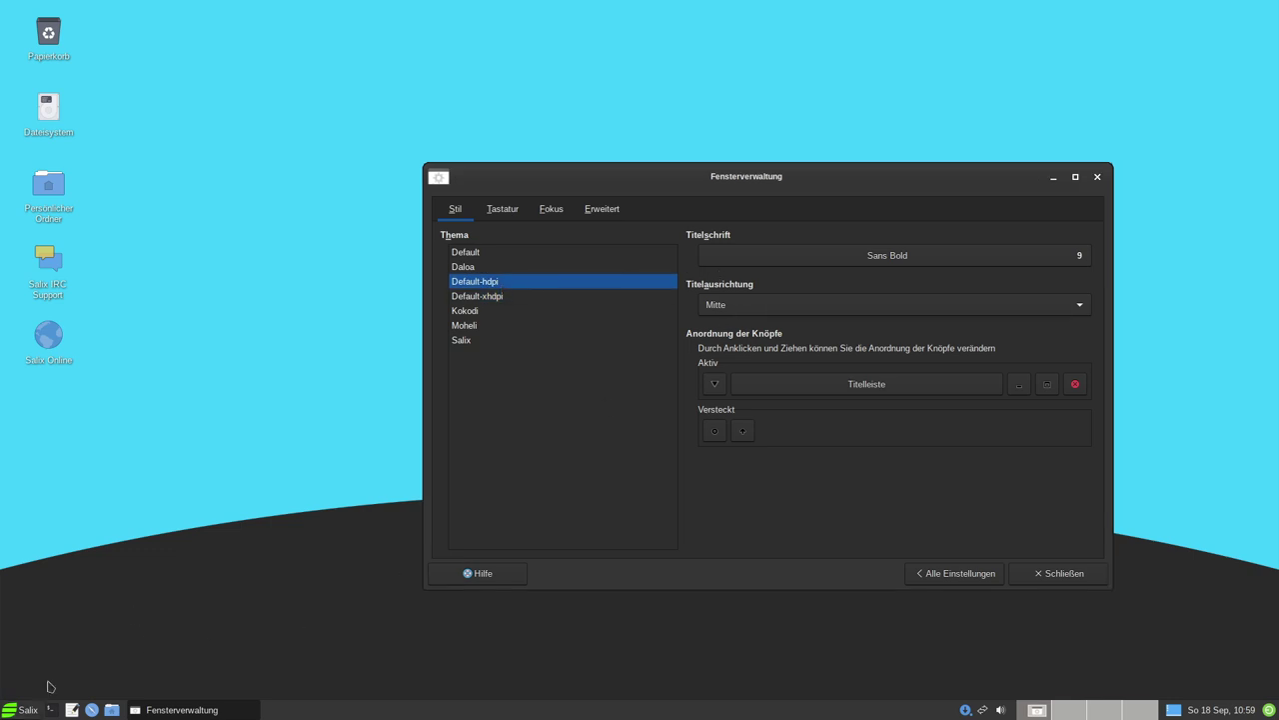
left_click(537, 252)
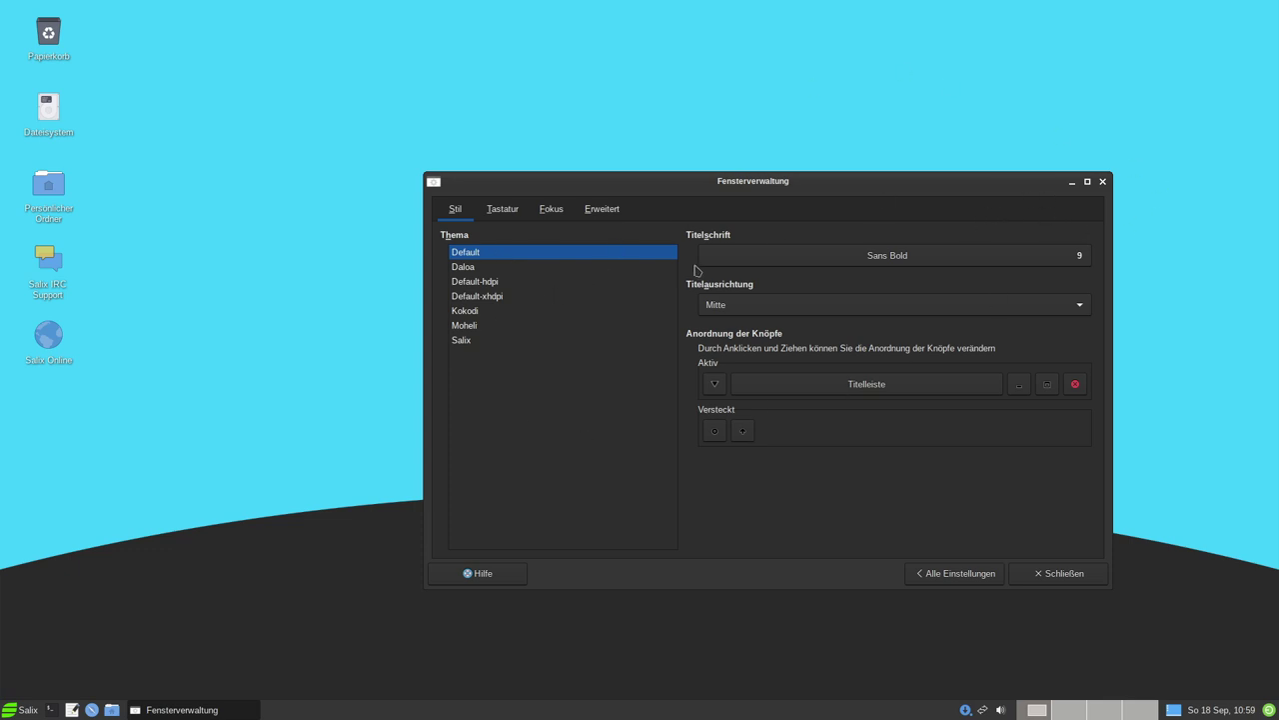
left_click(475, 341)
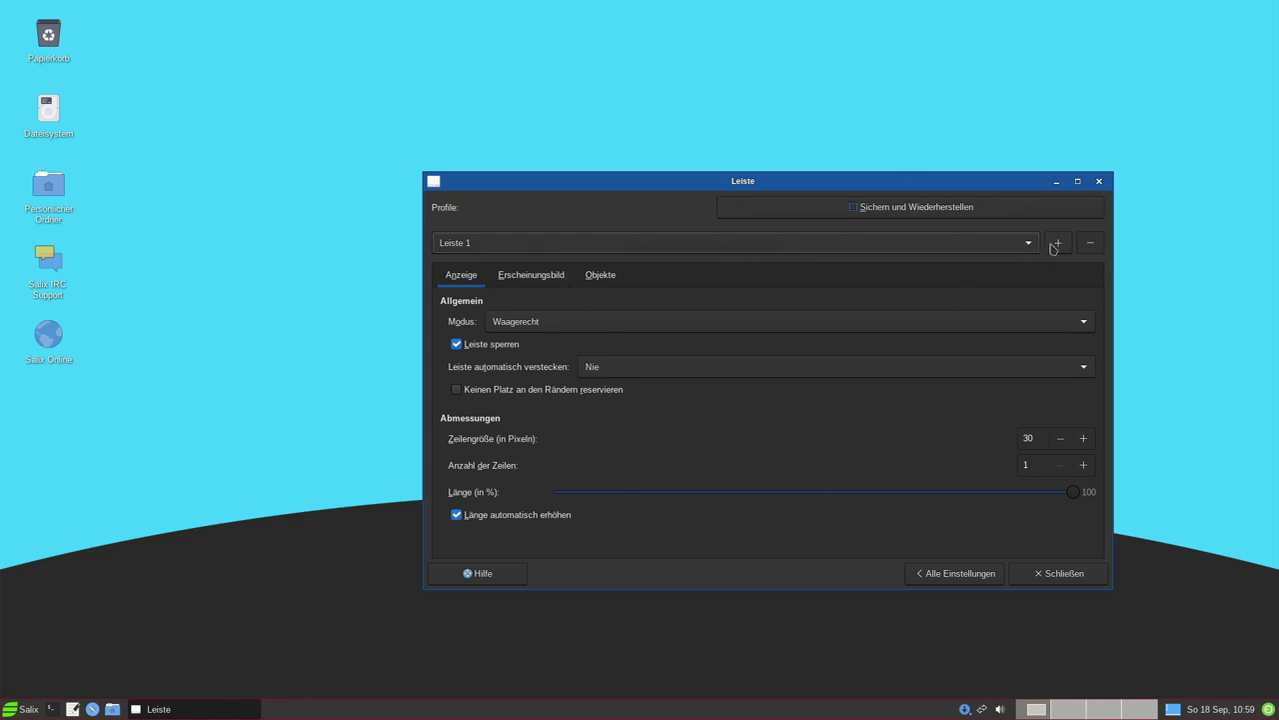
left_click(955, 573)
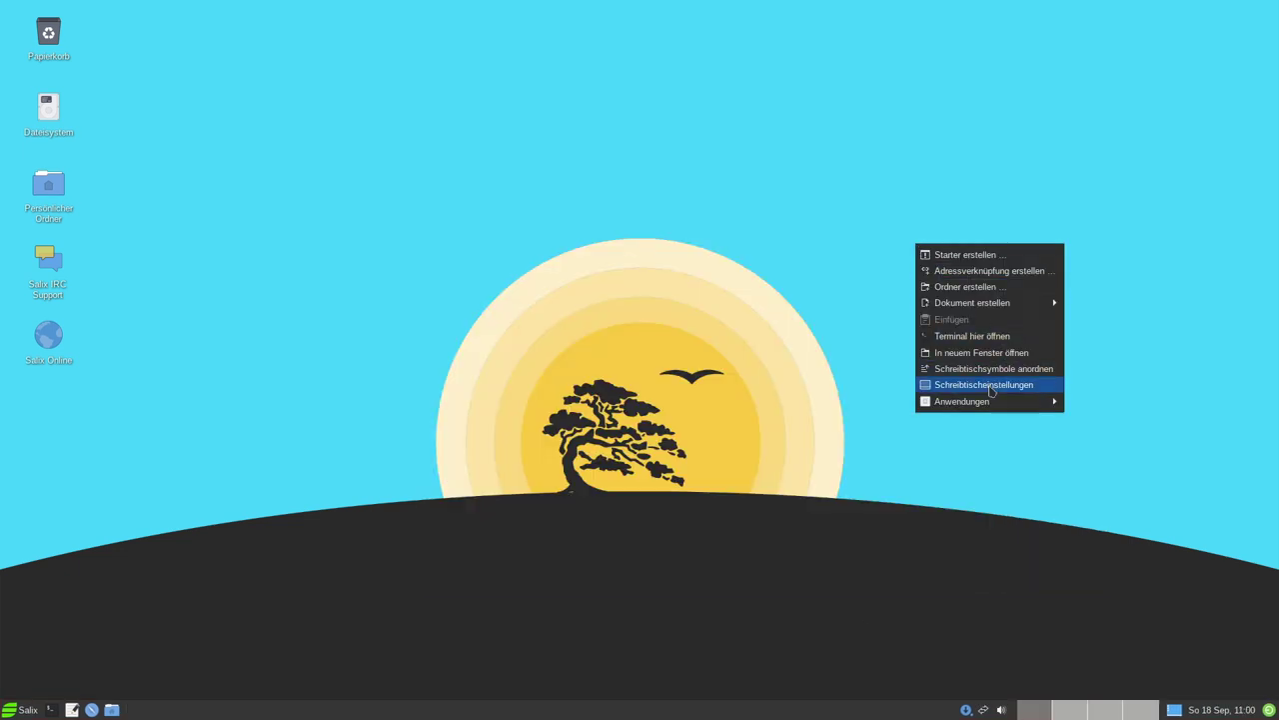
Open the desktop settings and browse the available background pictures, briefly enlarging the window for a full overview.
left_click(991, 387)
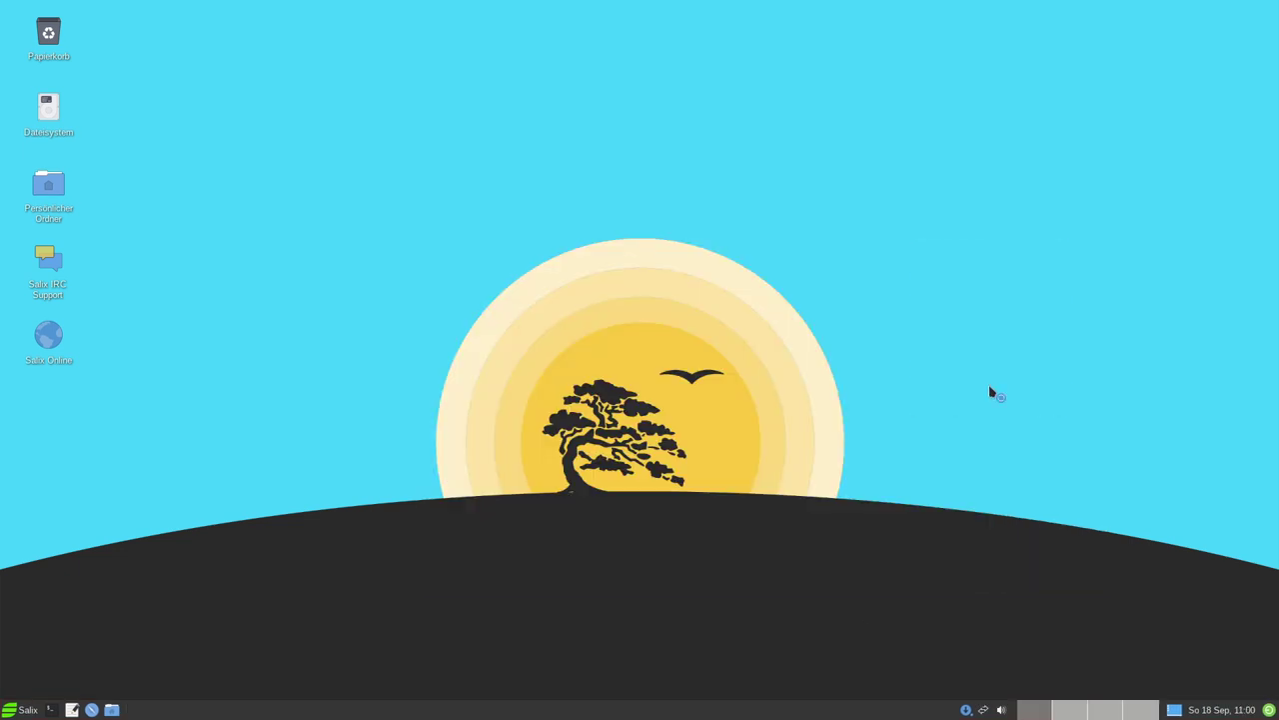
left_click_drag(655, 162, 780, 108)
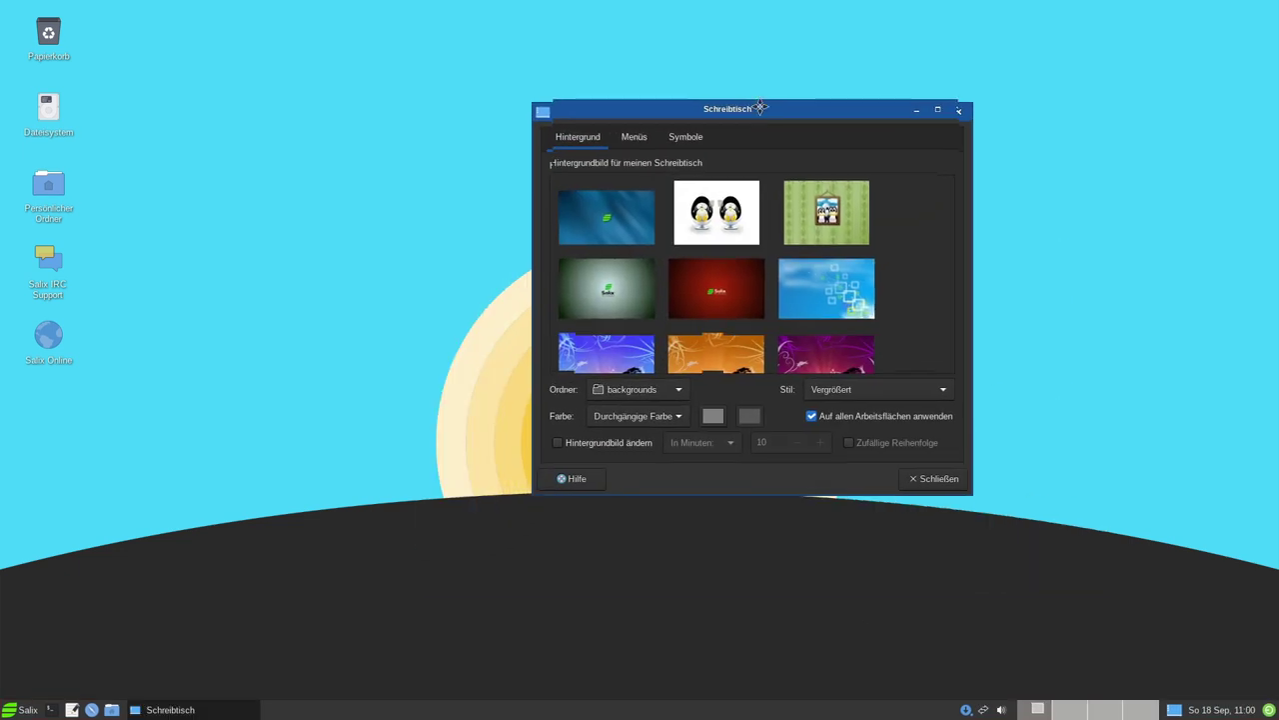
left_click(936, 106)
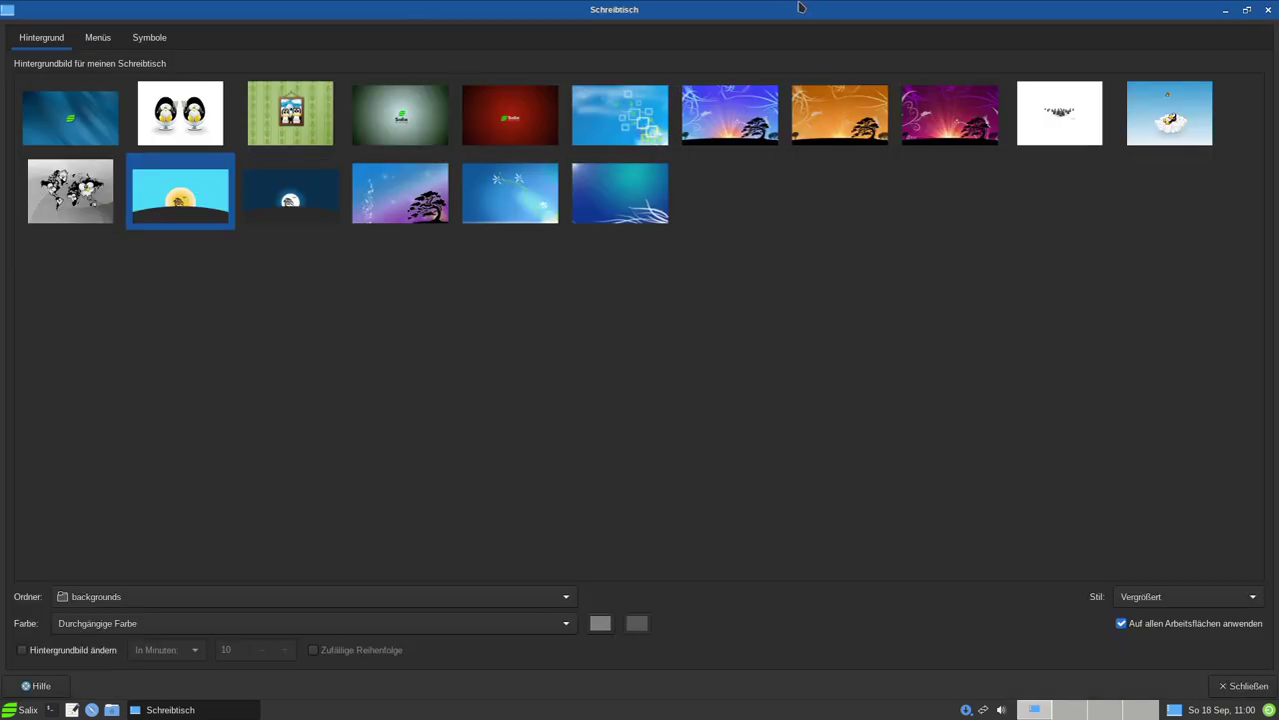
left_click_drag(786, 8, 949, 80)
scroll(1005, 276, "down", 5)
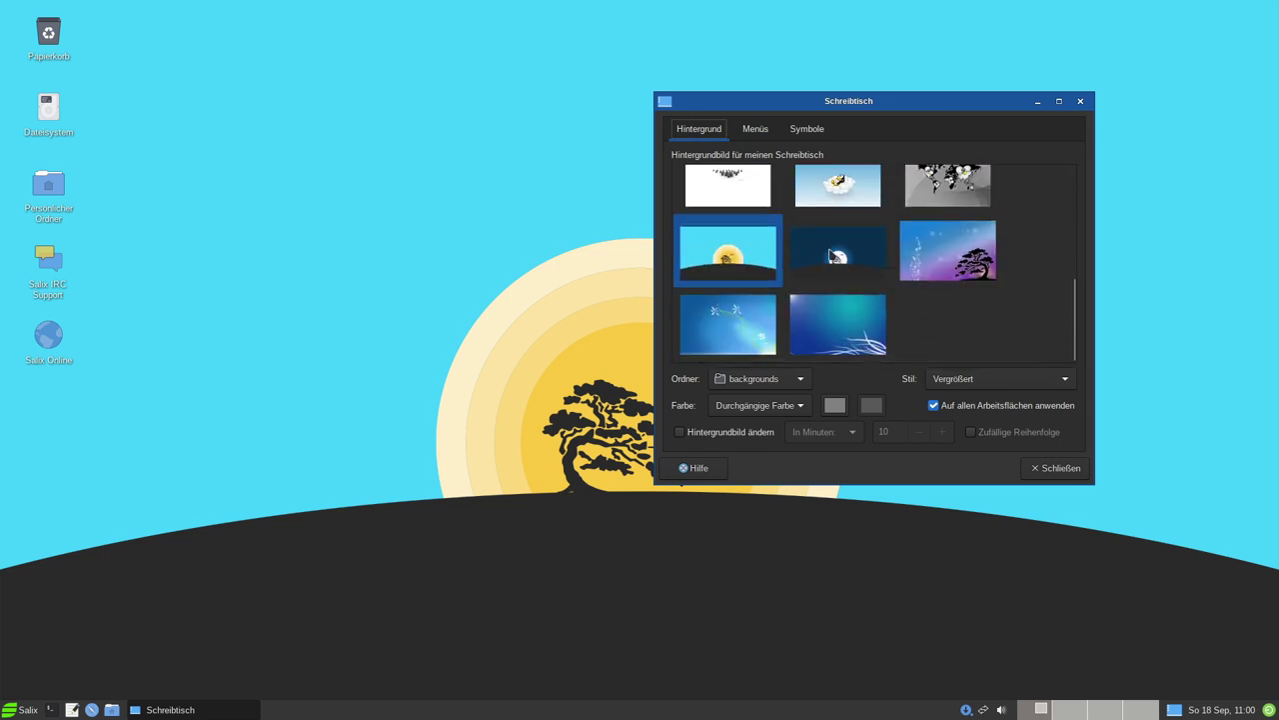
Apply the dark blue wallpaper with the tree in front of the moon and check the application menu against it.
left_click(835, 254)
left_click_drag(878, 108, 1033, 37)
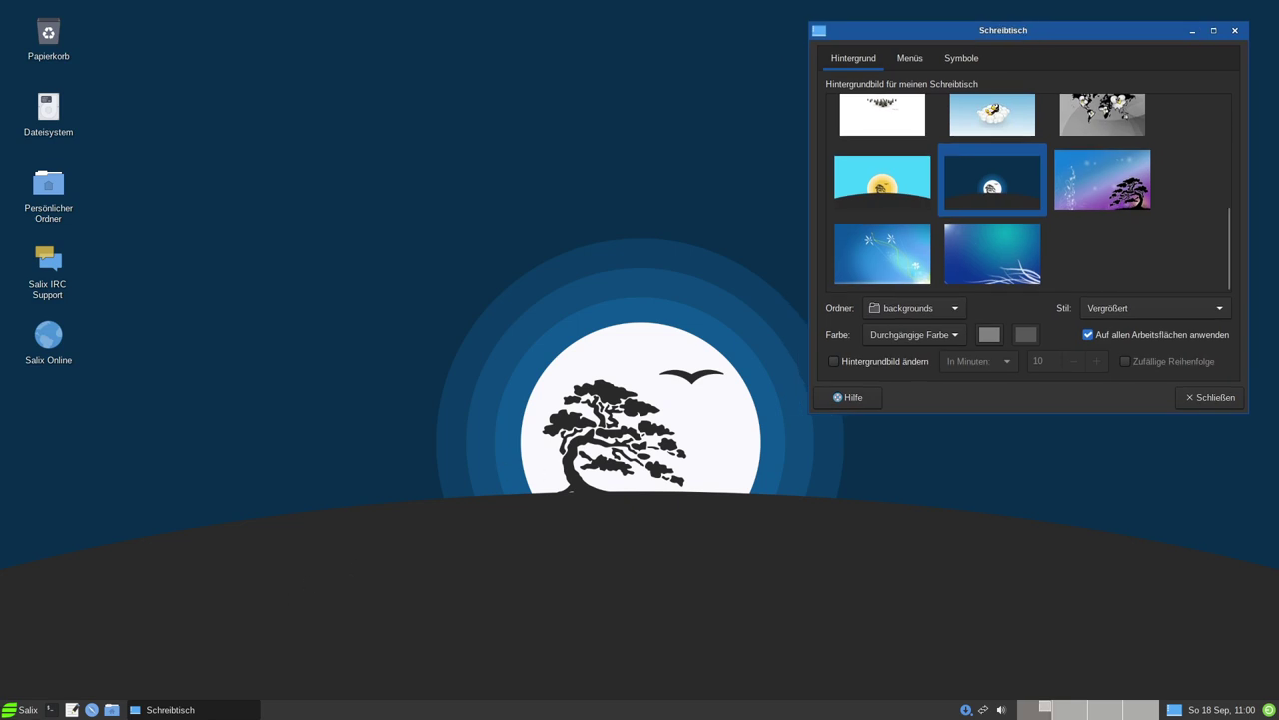
left_click(15, 712)
key("Escape")
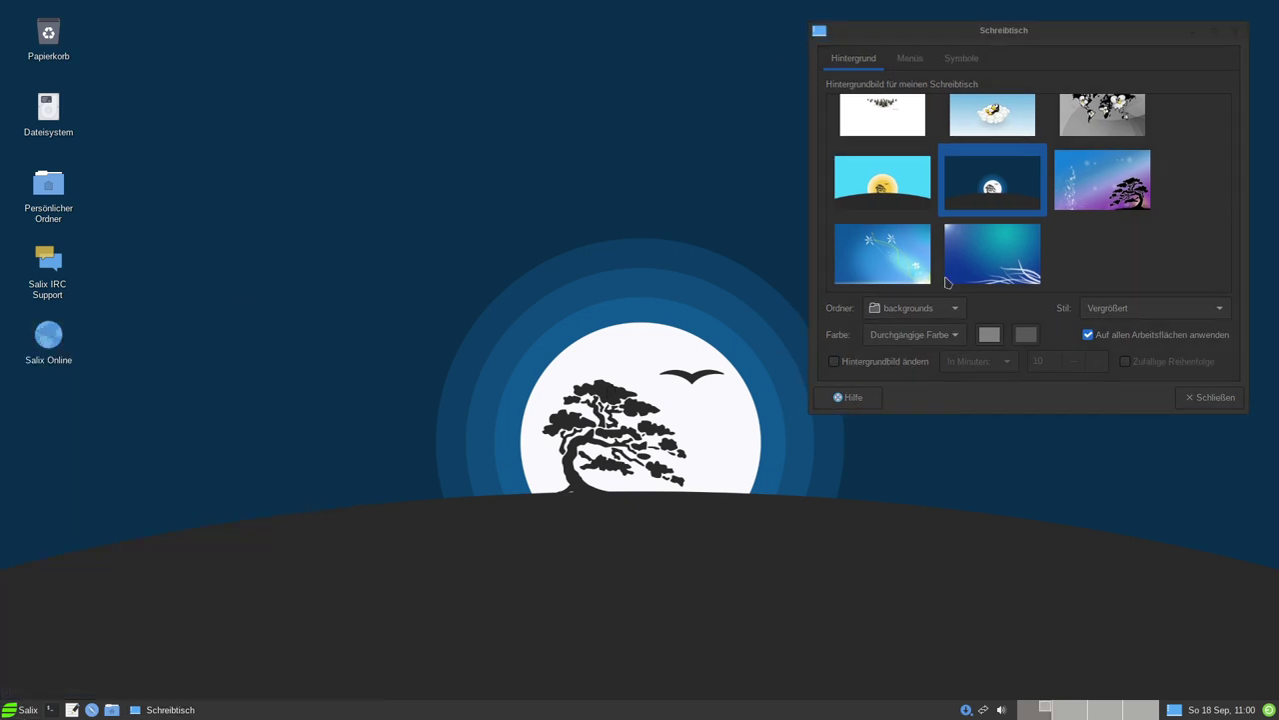
left_click(1105, 263)
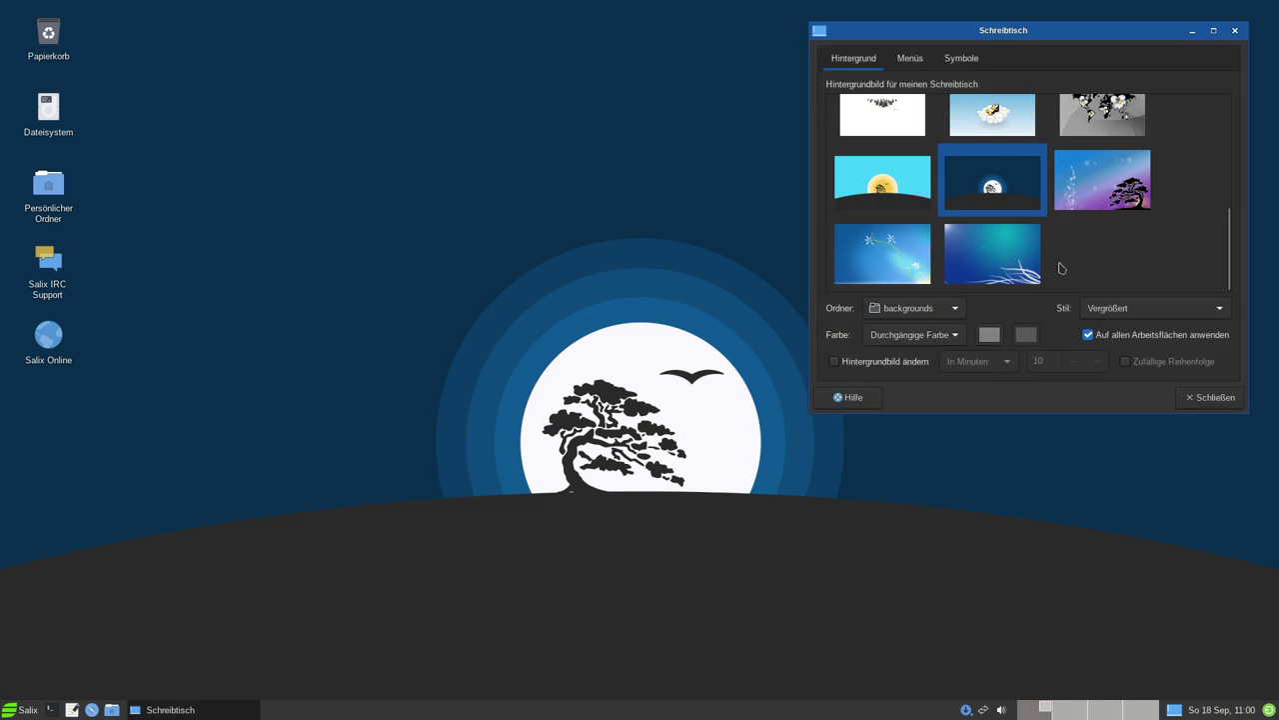
Preview the blue Salix leaf, the two seated penguins and the green framed penguin picture as desktop backgrounds.
scroll(1062, 268, "up", 10)
left_click(878, 142)
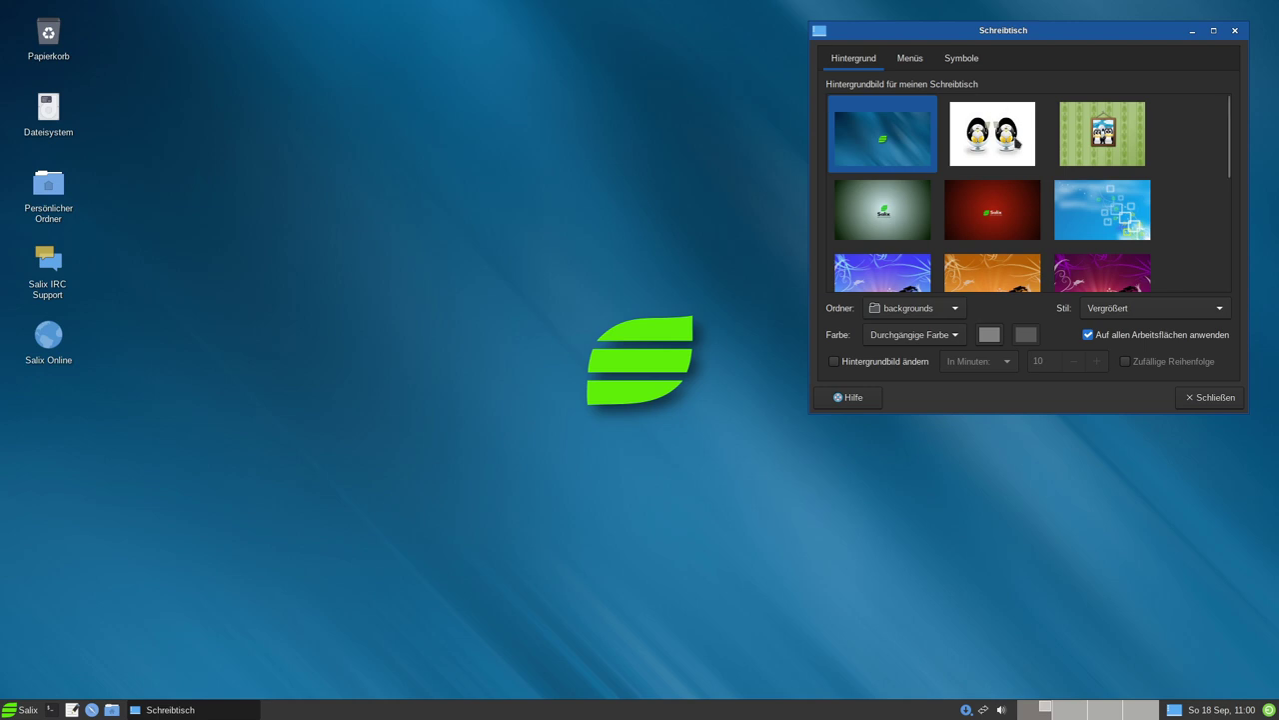
left_click(1016, 141)
left_click_drag(1025, 40, 973, 122)
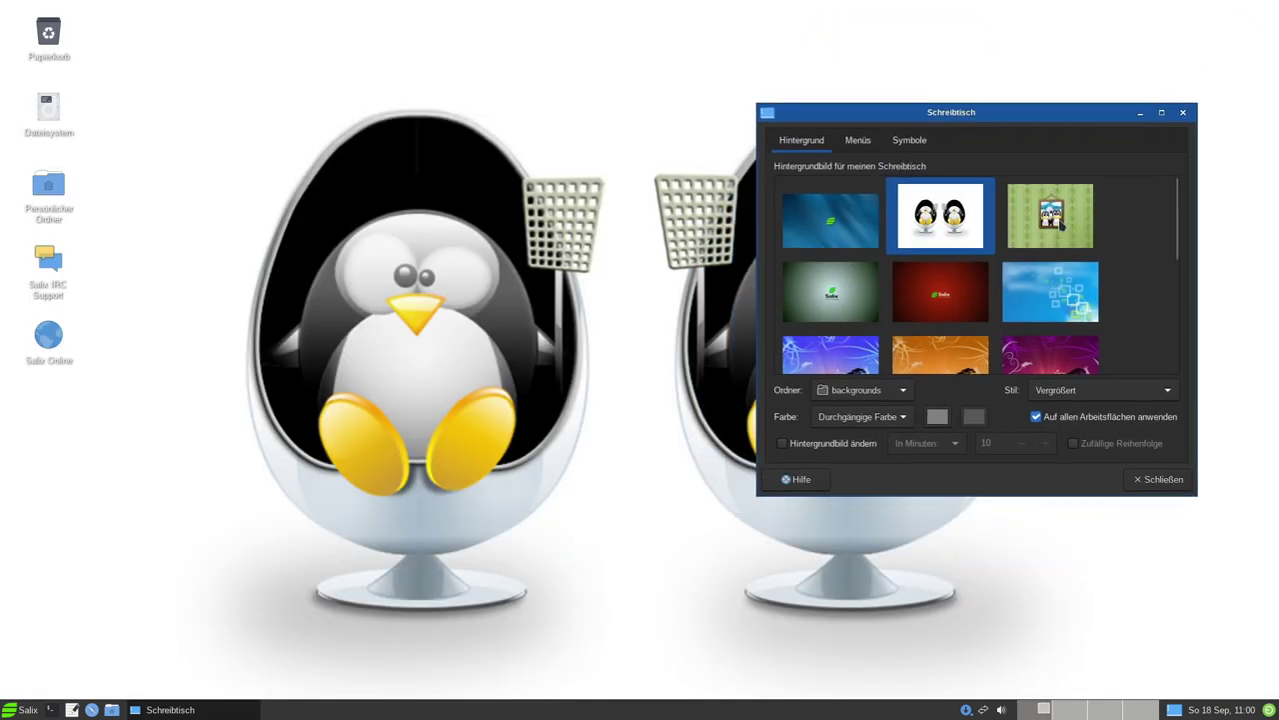
left_click(1059, 222)
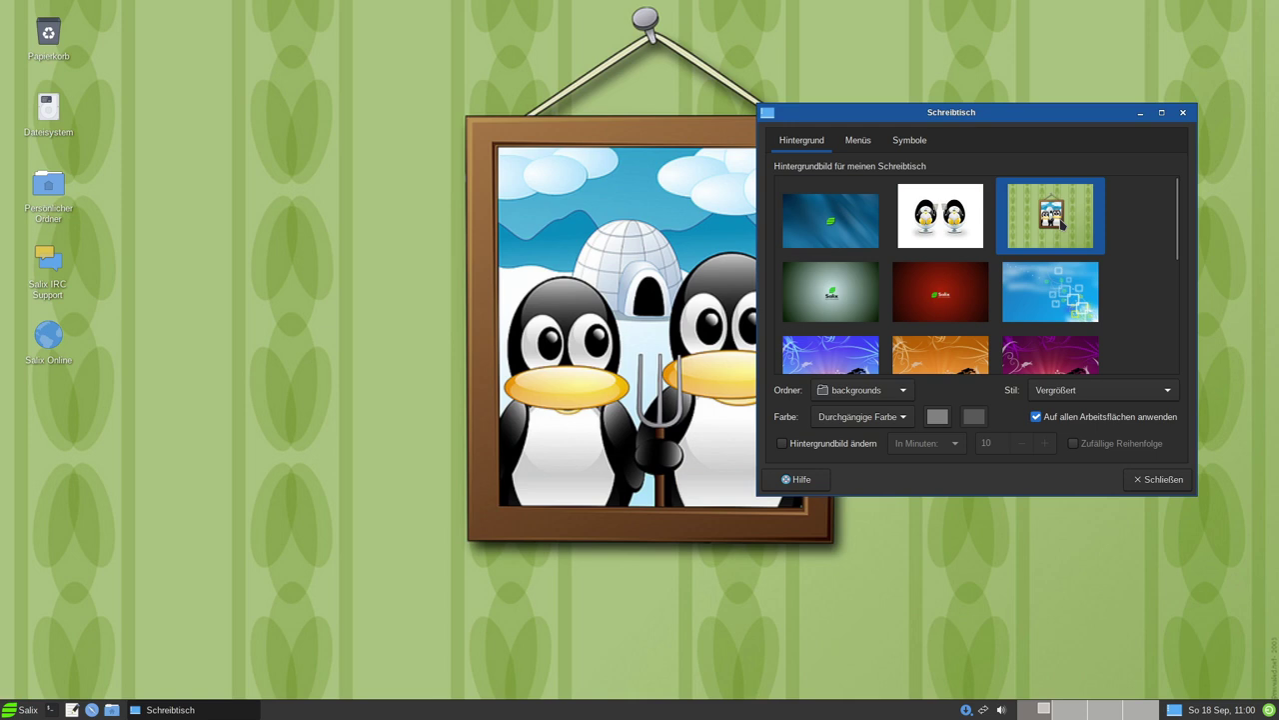
Set the desktop background to the grey-green Salix logo picture and move the settings window clear of the logo.
left_click(809, 298)
left_click_drag(963, 112, 986, 92)
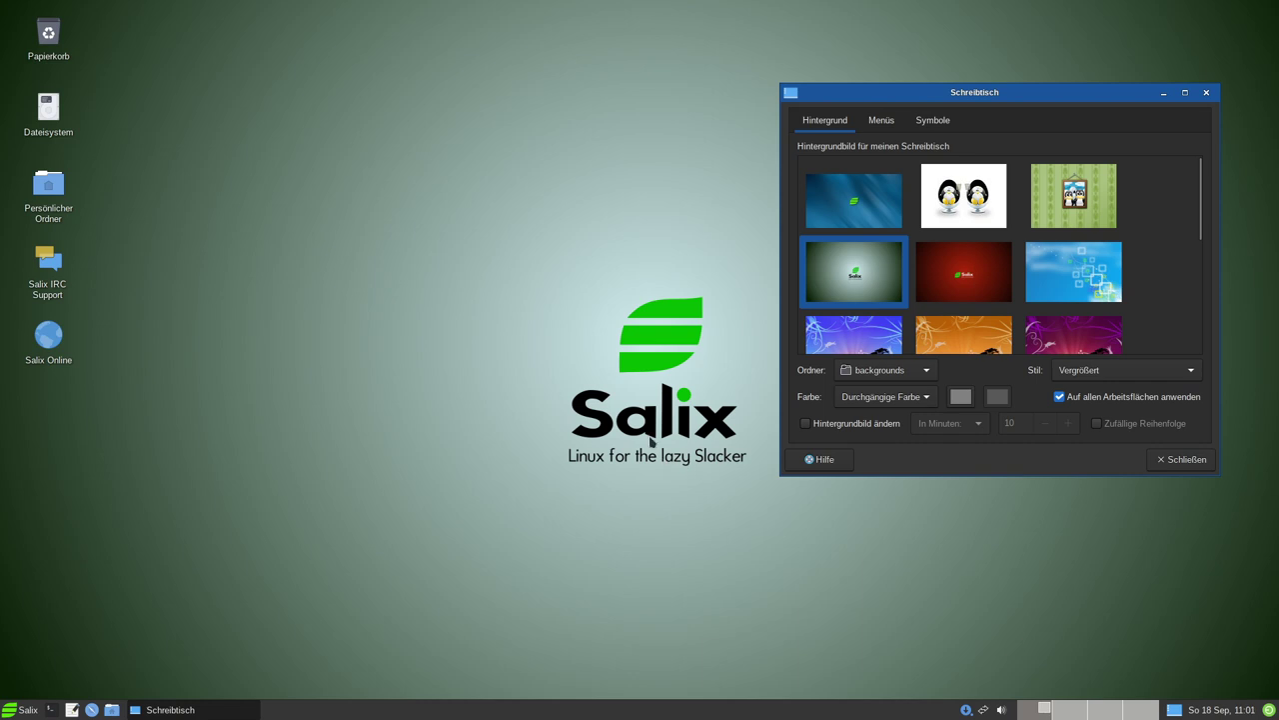
Preview the red Salix logo picture and the light blue picture with glowing squares as desktop backgrounds, moving the settings window aside.
left_click(997, 283)
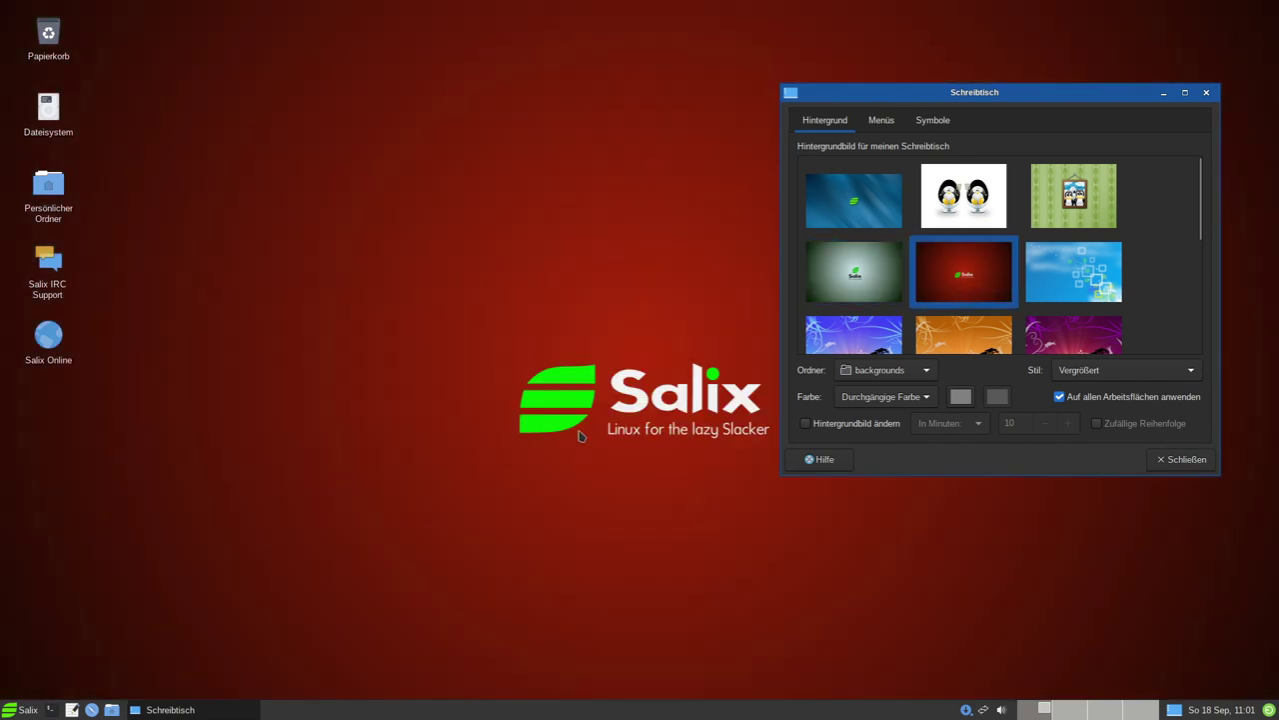
left_click(1056, 278)
left_click_drag(1006, 92, 466, 140)
left_click_drag(397, 199, 1030, 95)
scroll(1125, 219, "down", 1)
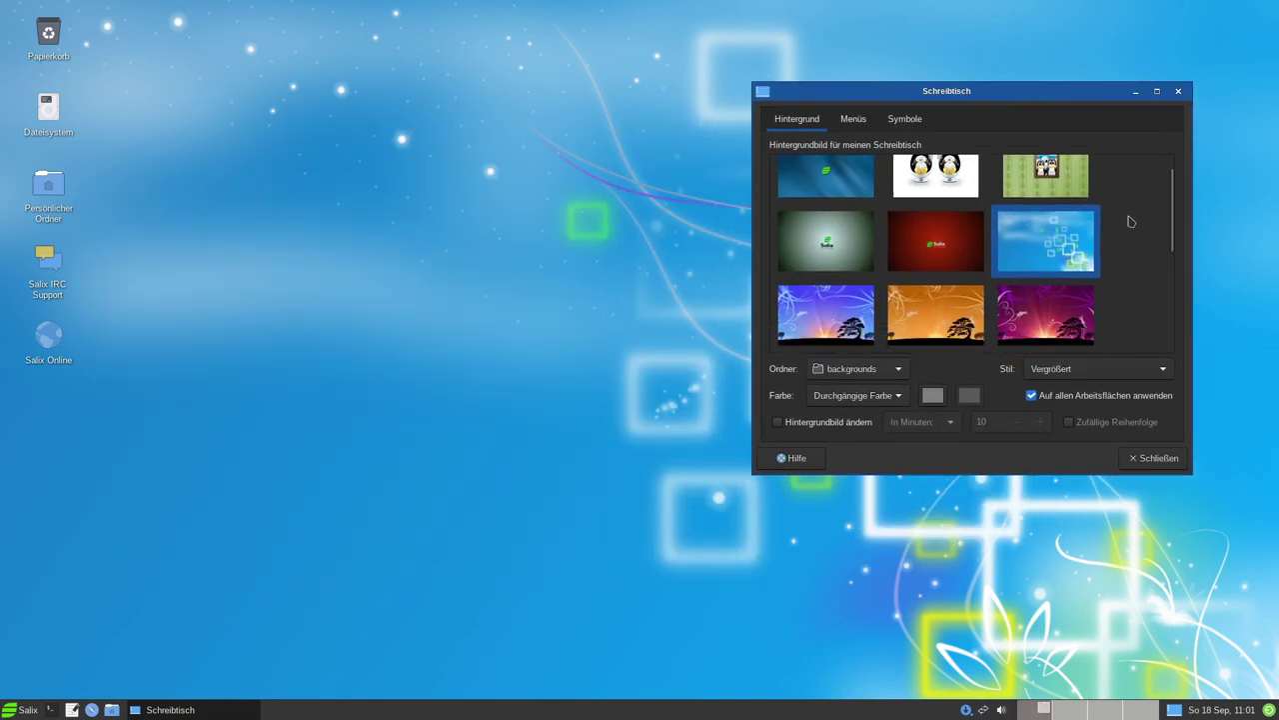
Try the blue, orange and purple sunrise pictures with the tree silhouette as desktop backgrounds and move the settings window out of the way.
left_click(810, 295)
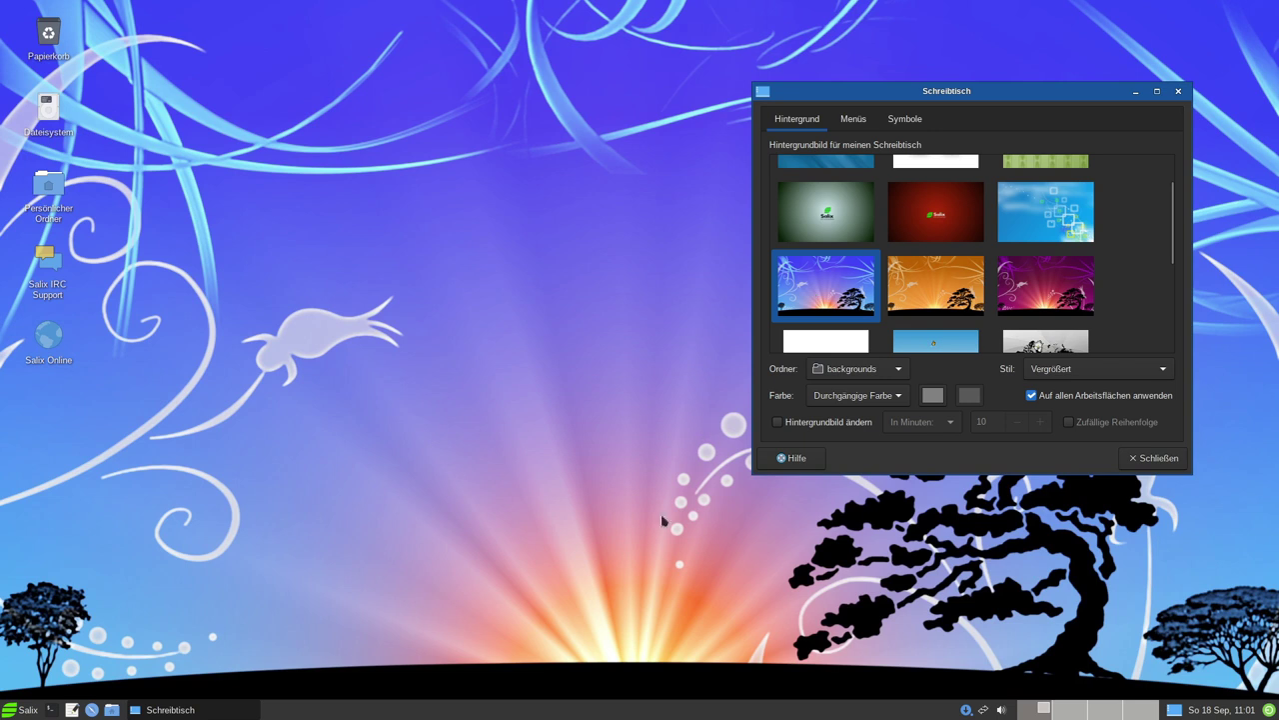
left_click(961, 281)
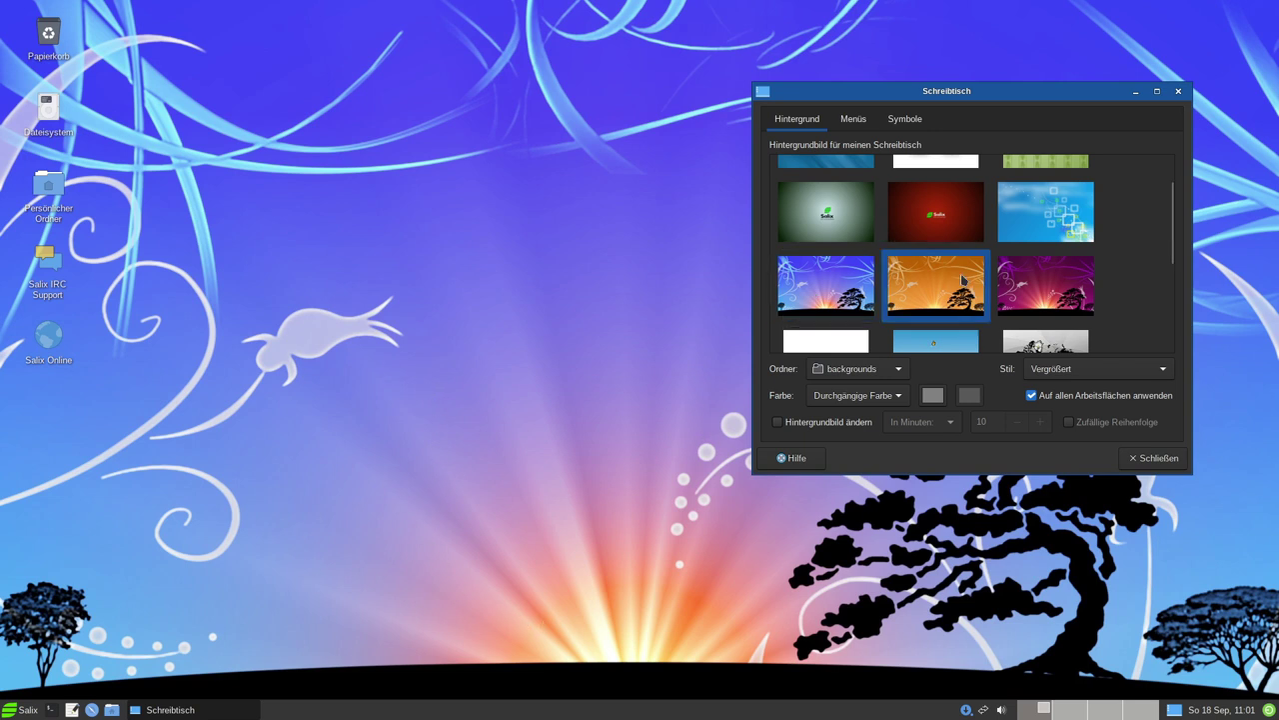
left_click(1044, 290)
left_click_drag(1057, 93, 1019, 43)
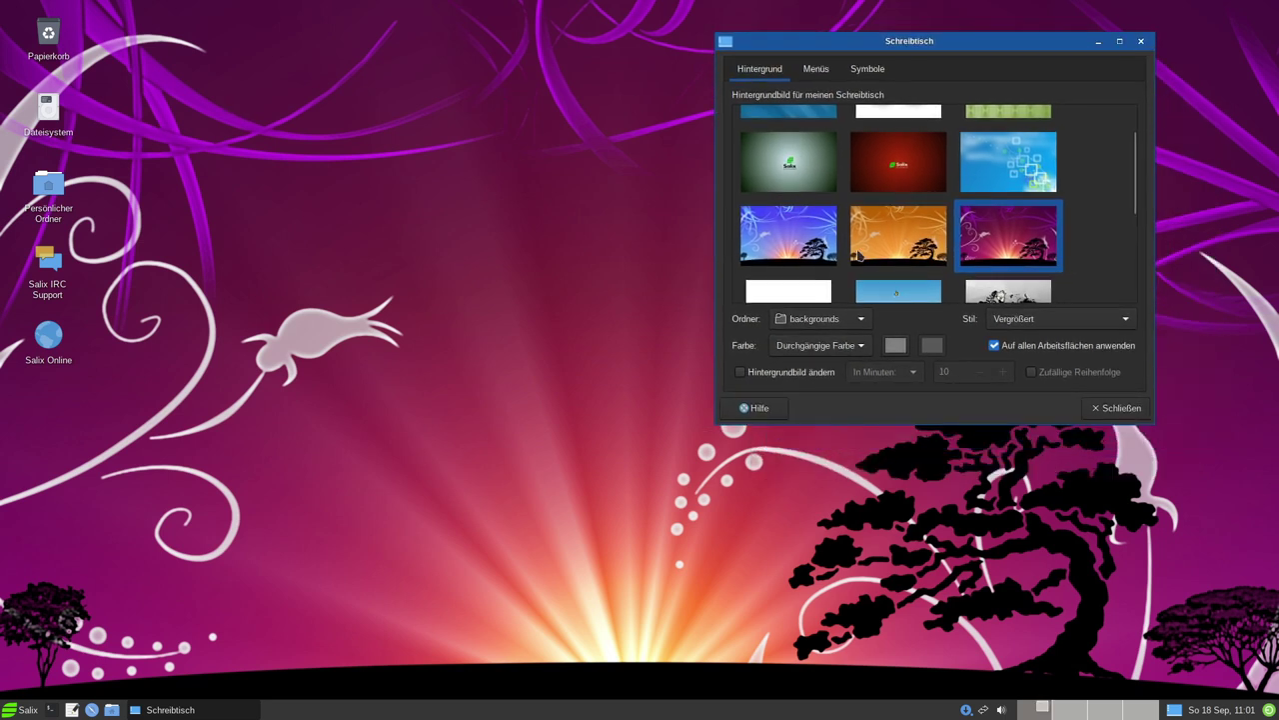
Preview the white "Think Linux" penguin picture as desktop background and move the settings window clear of its slogan.
scroll(946, 240, "down", 2)
scroll(946, 240, "down", 1)
left_click(796, 190)
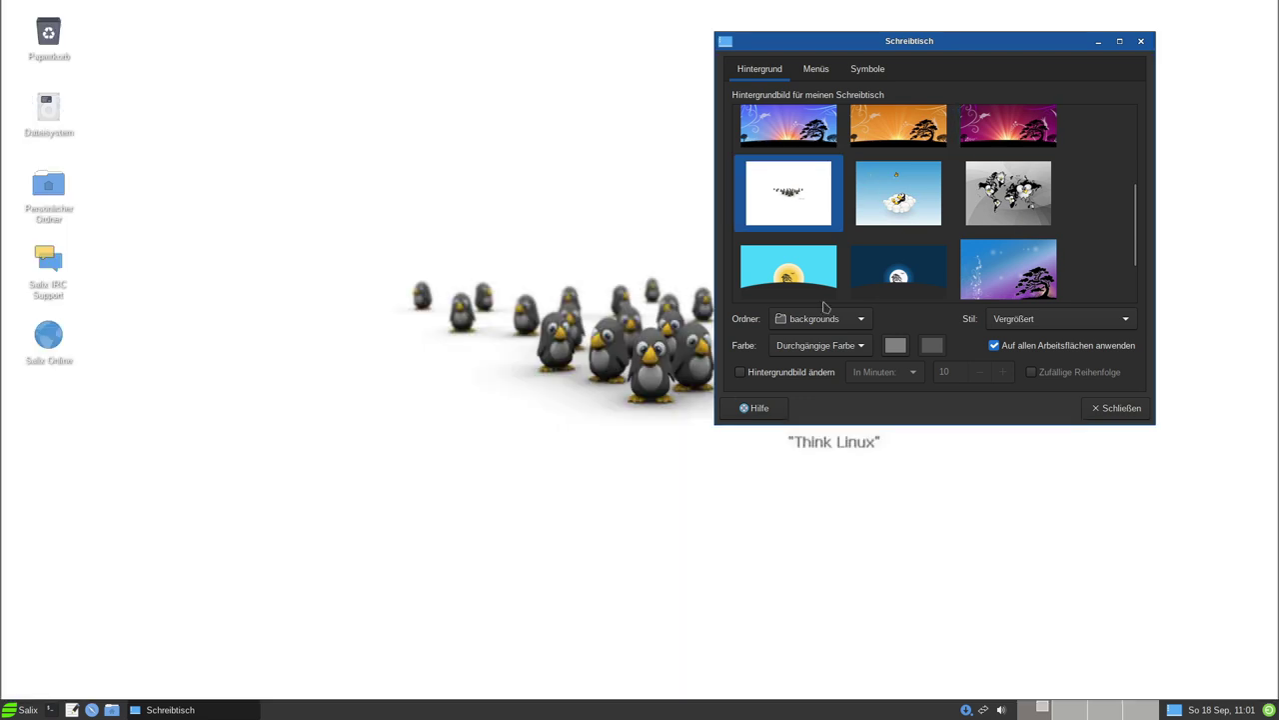
left_click_drag(896, 45, 839, 52)
left_click(921, 298)
left_click(1120, 270)
Preview the blue-teal picture with white curved lines and the blue flower picture as desktop backgrounds.
scroll(999, 280, "down", 2)
left_click(1000, 280)
left_click(821, 268)
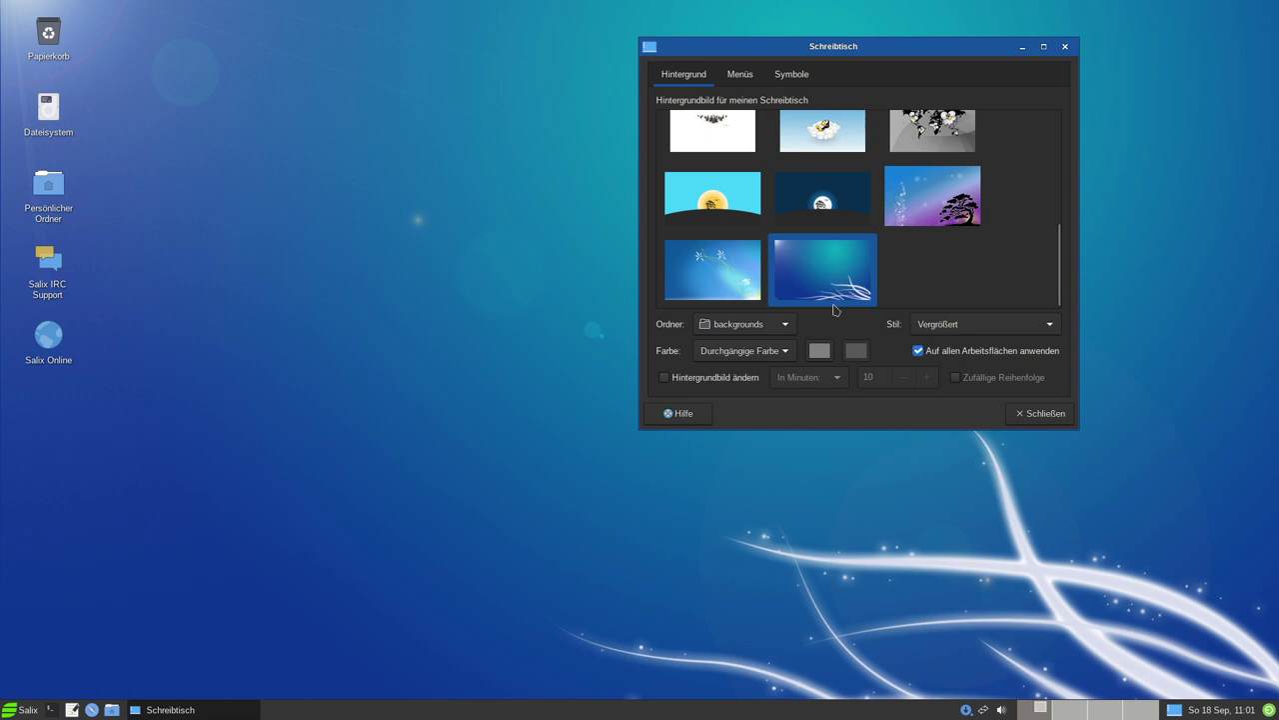
left_click(718, 284)
Compare the purple sunrise wallpaper with the dark blue one showing the tree in front of the moon.
scroll(912, 217, "up", 2)
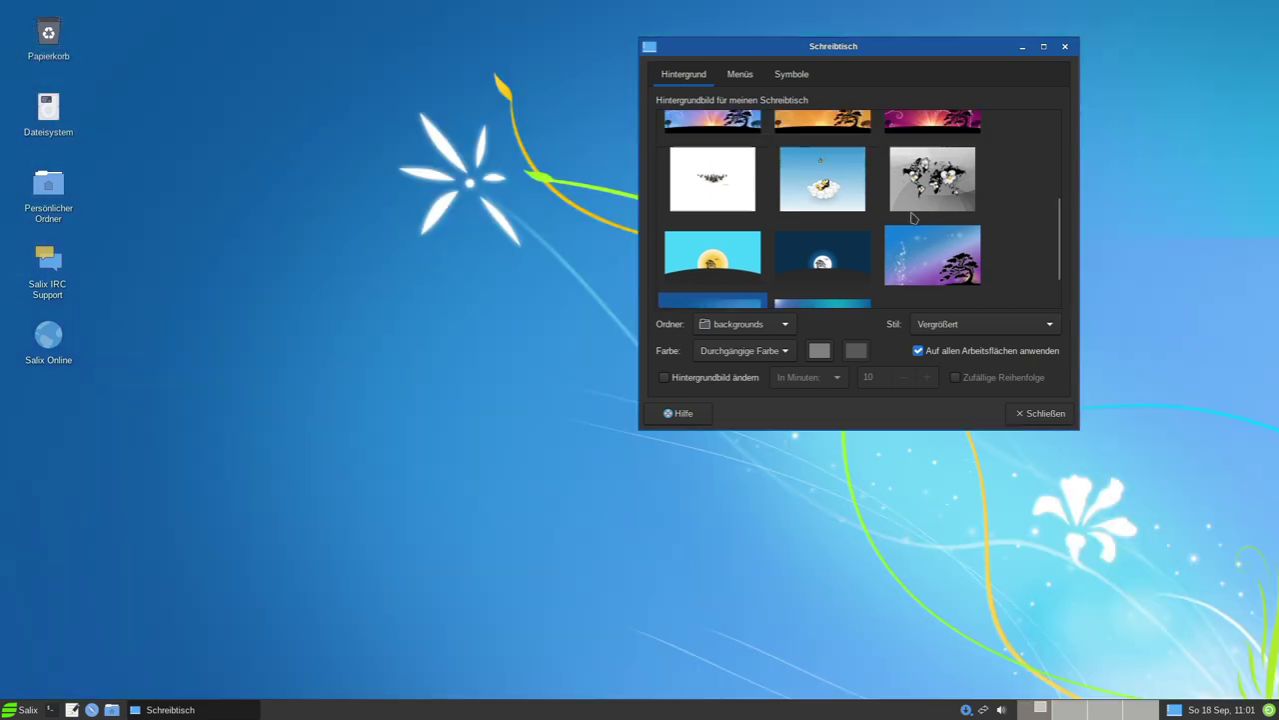
scroll(913, 217, "up", 2)
left_click(940, 277)
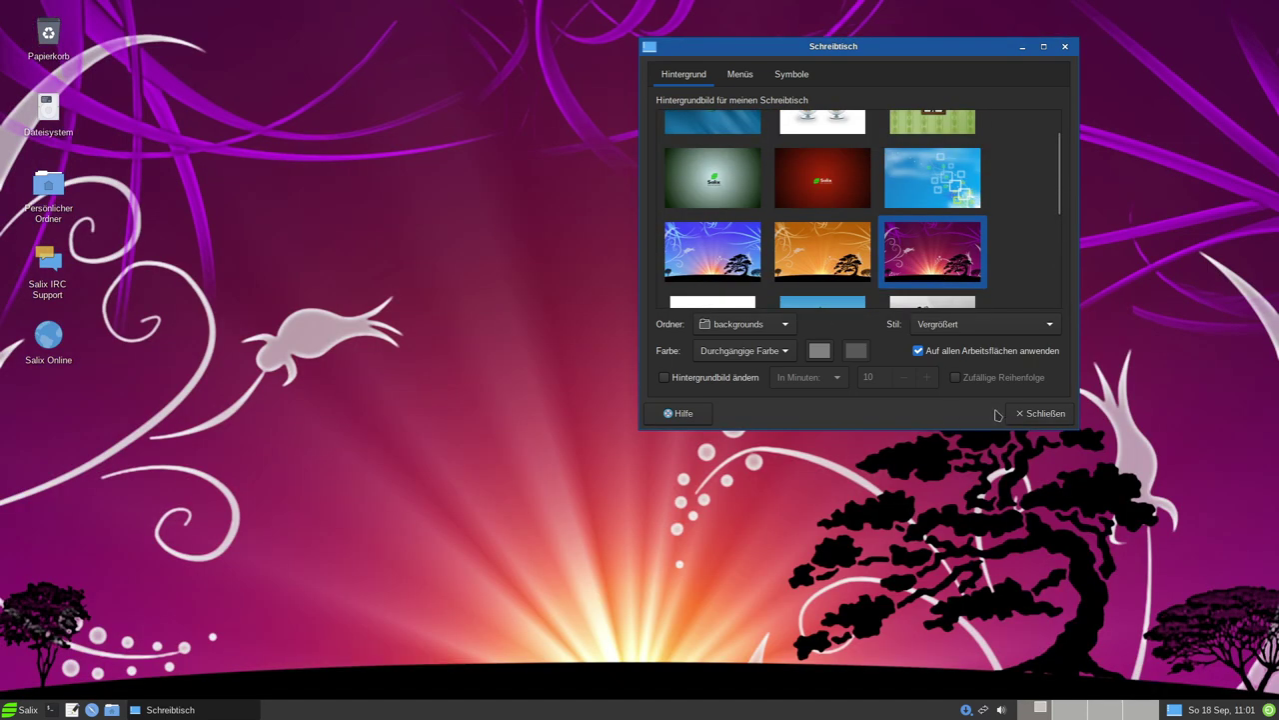
scroll(839, 219, "up", 1)
scroll(849, 179, "down", 3)
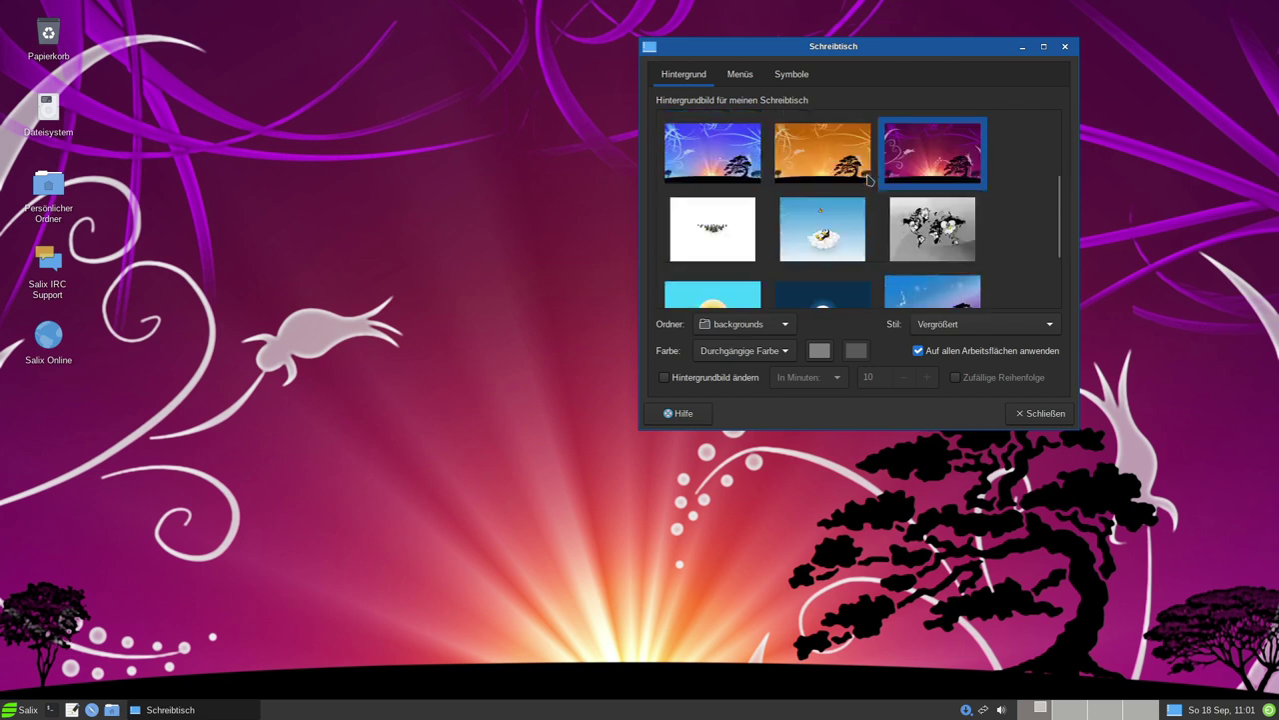
scroll(867, 180, "down", 2)
left_click(818, 195)
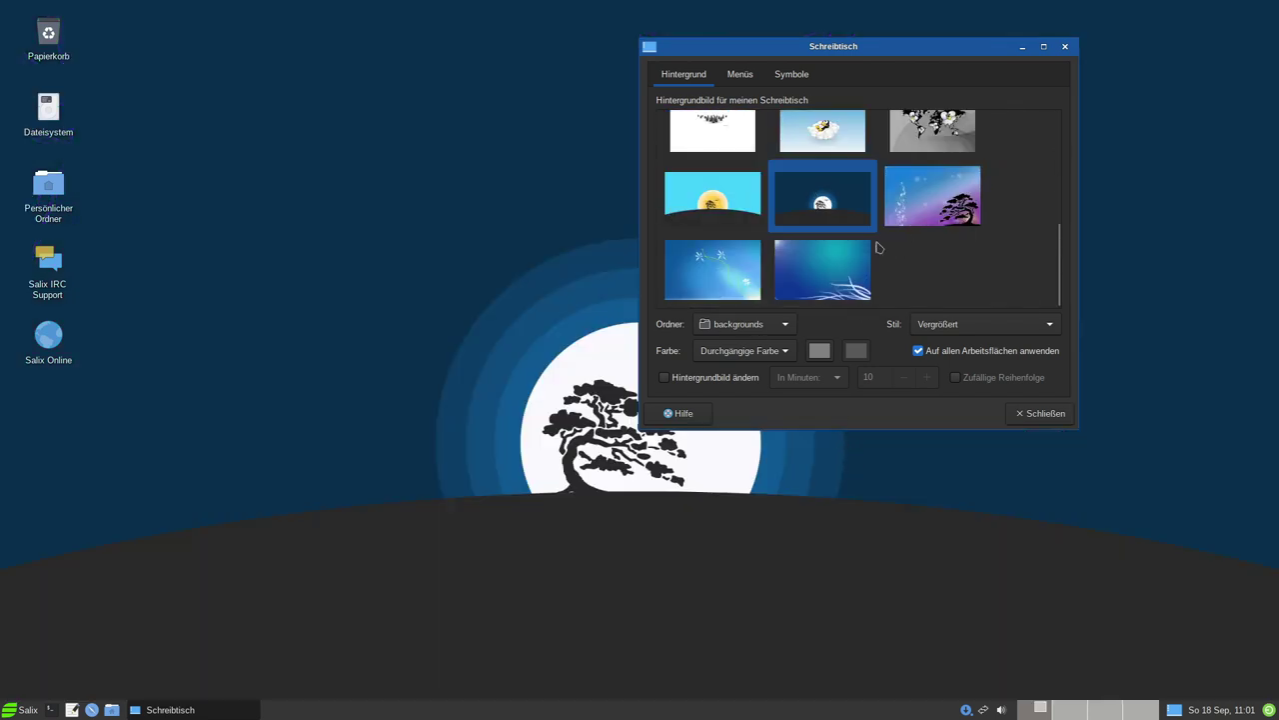
Set the desktop background to the blue picture with the green Salix leaf, check the desktop menu options and close the settings.
scroll(878, 247, "up", 5)
left_click(727, 163)
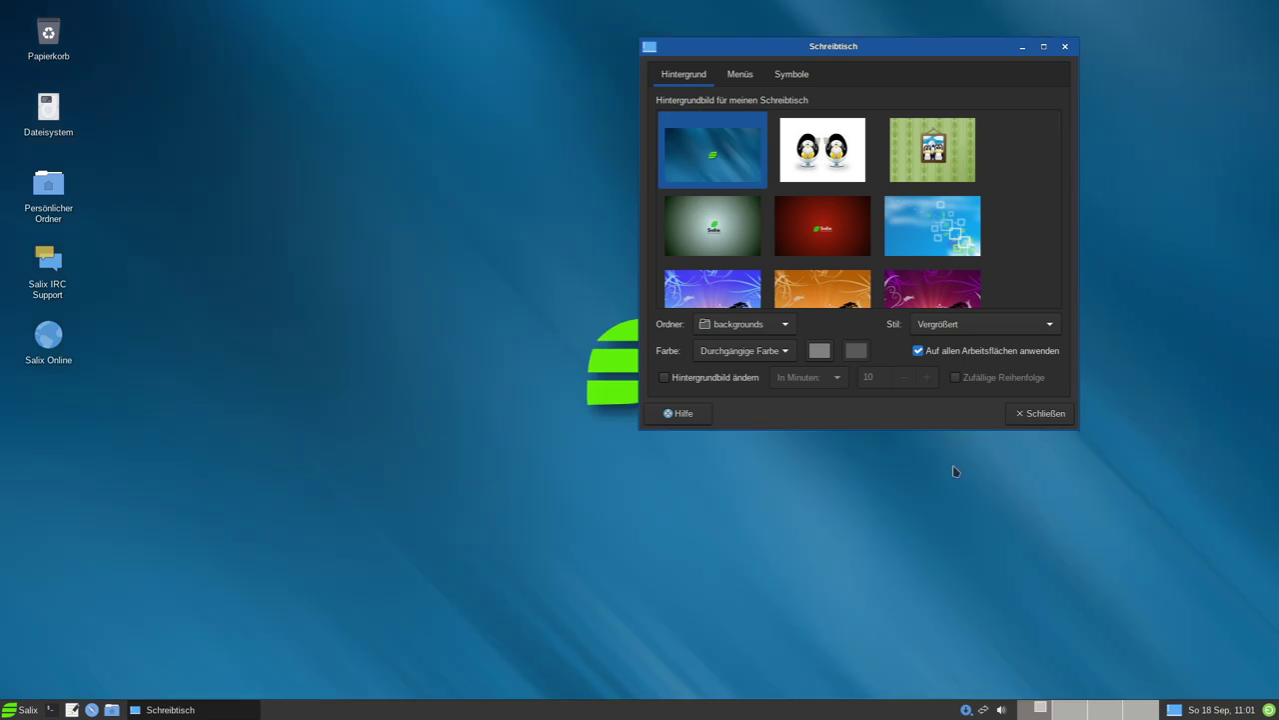
left_click(740, 74)
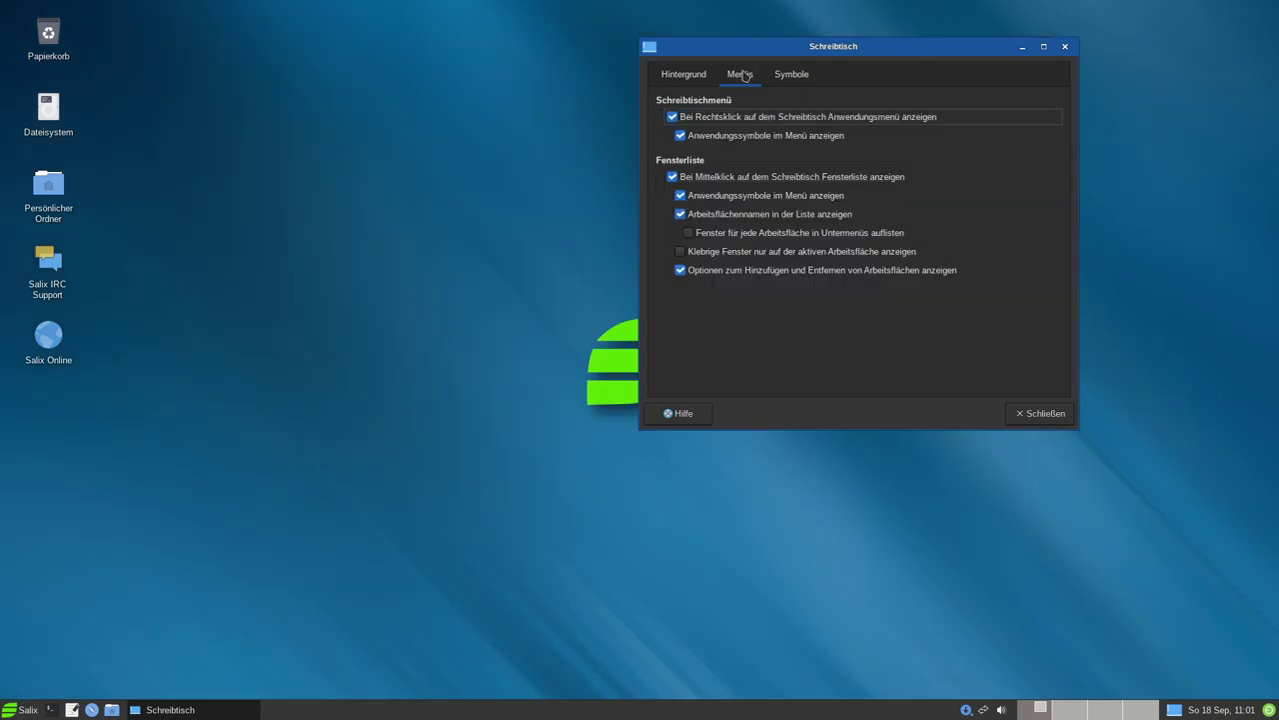
key("Escape")
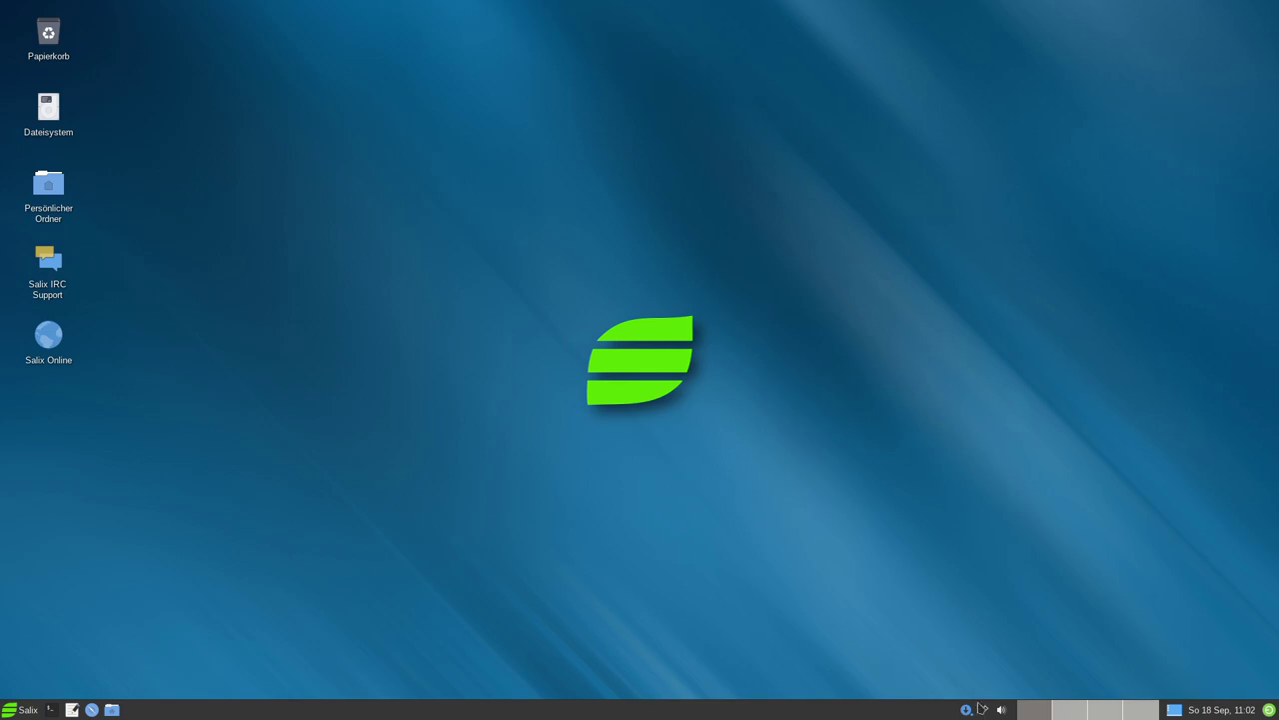
Switch to the second workspace and return to the first one.
scroll(1097, 714, "down", 3)
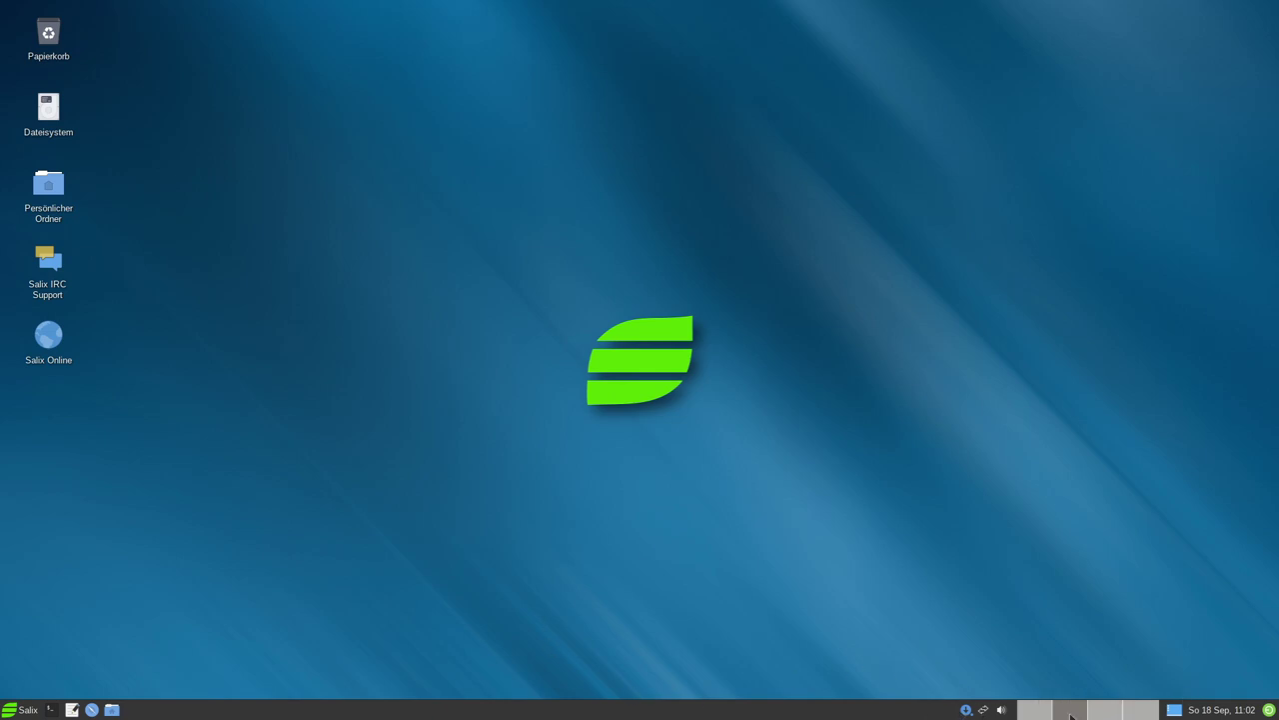
left_click(1033, 713)
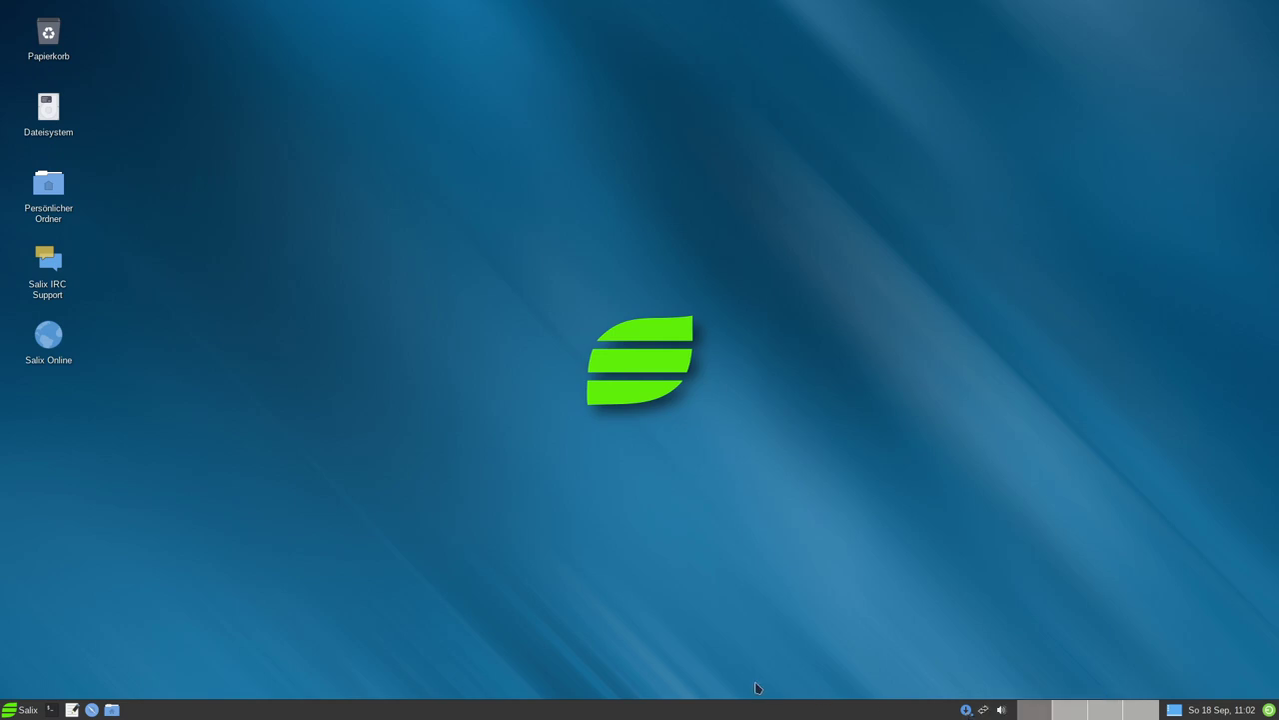
Start the offered package updates with Gslapt, authorising with the account password, then dismiss the message and quit Gslapt.
left_click(968, 710)
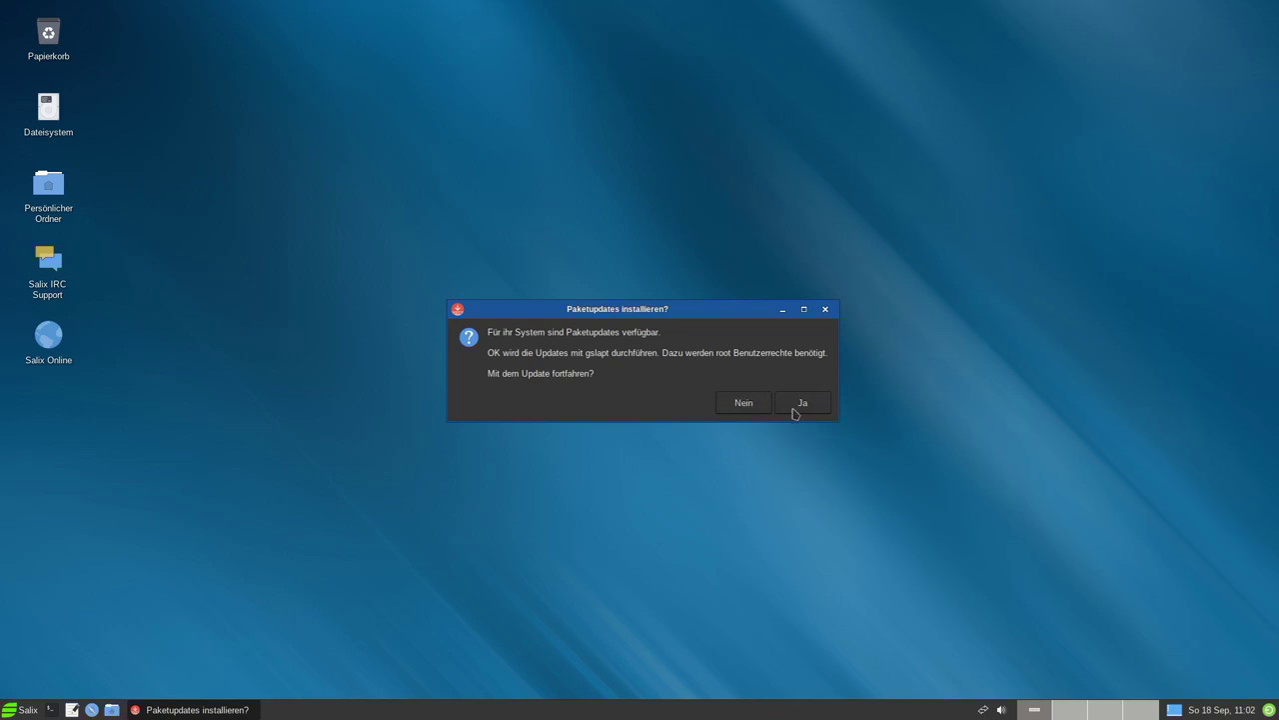
left_click(800, 404)
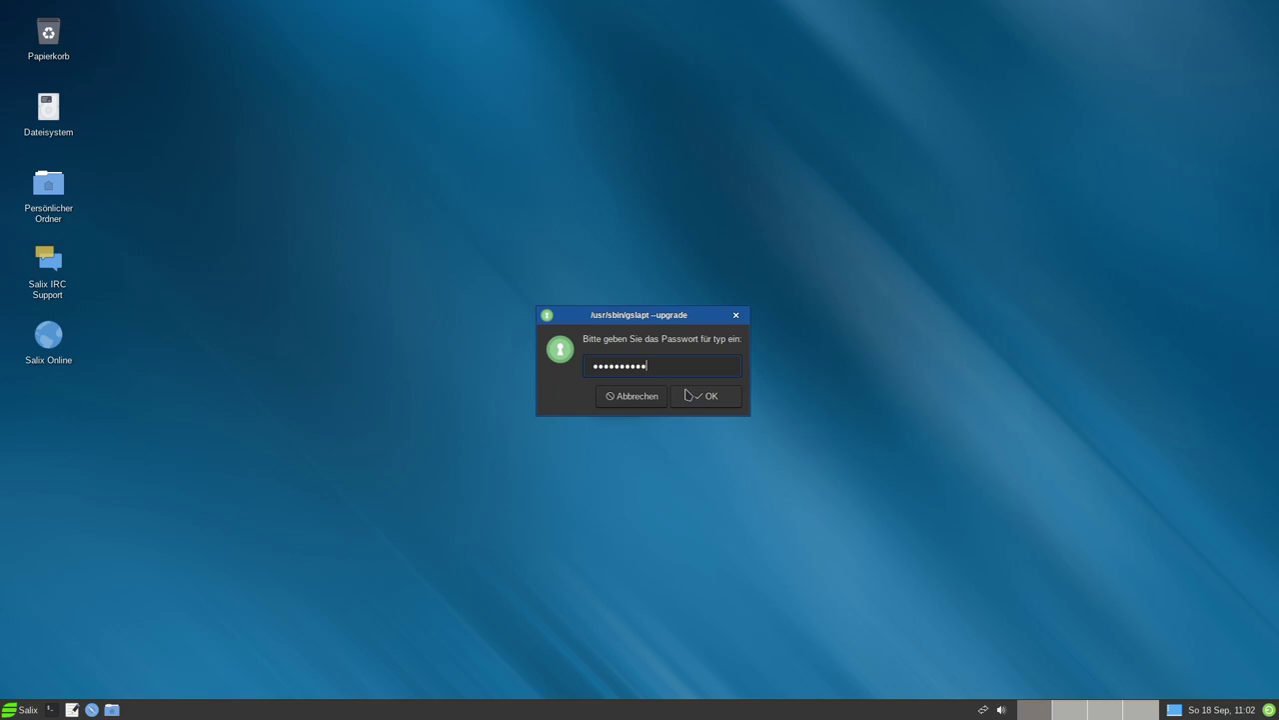
left_click(687, 396)
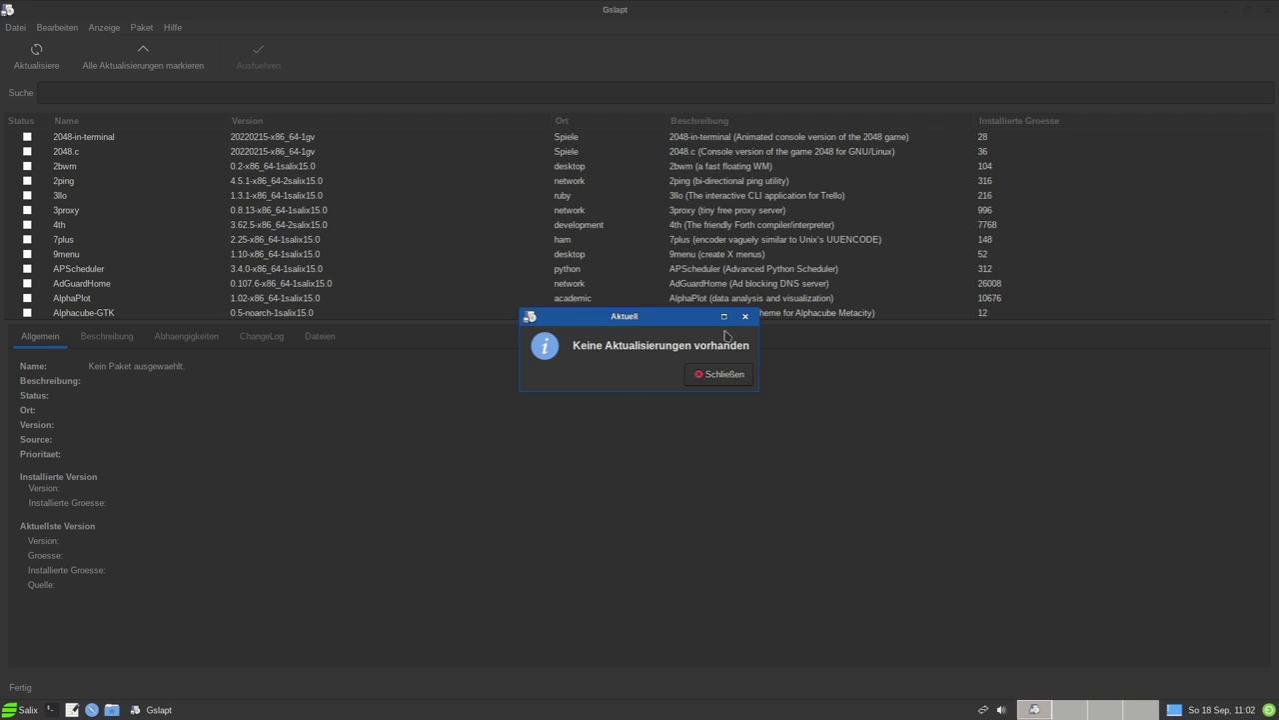
left_click(733, 378)
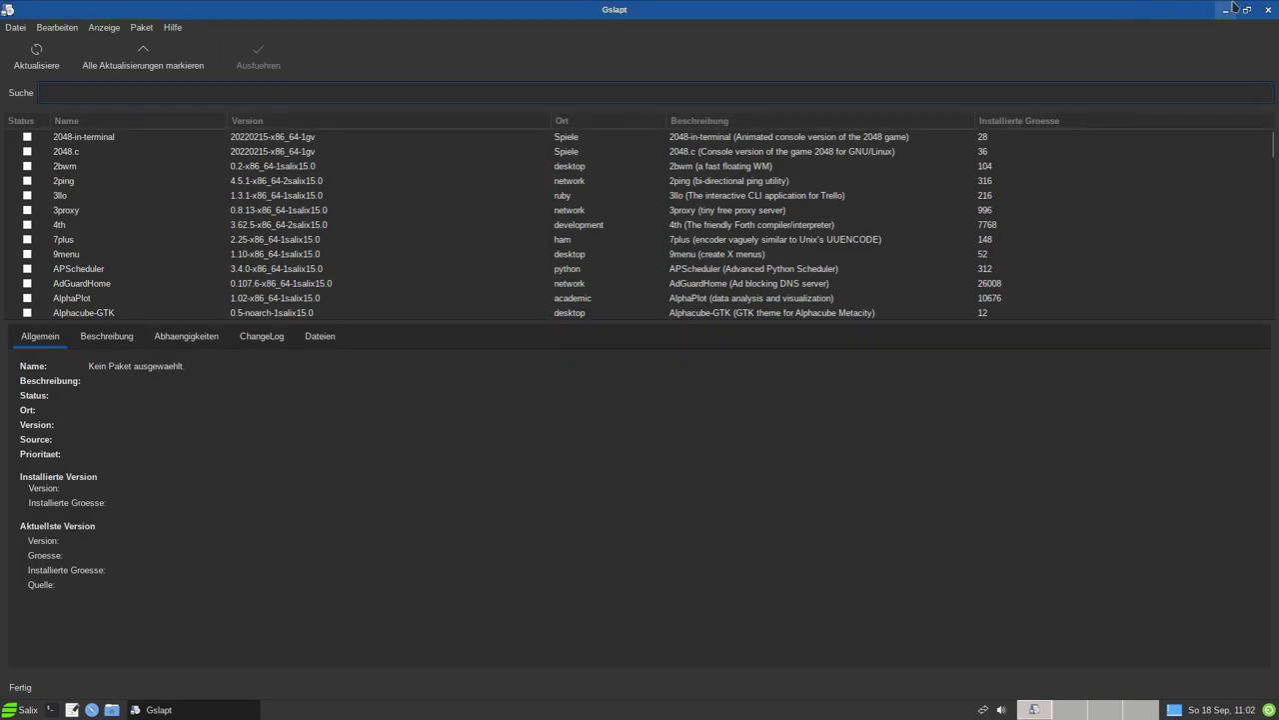
key("ctrl+q")
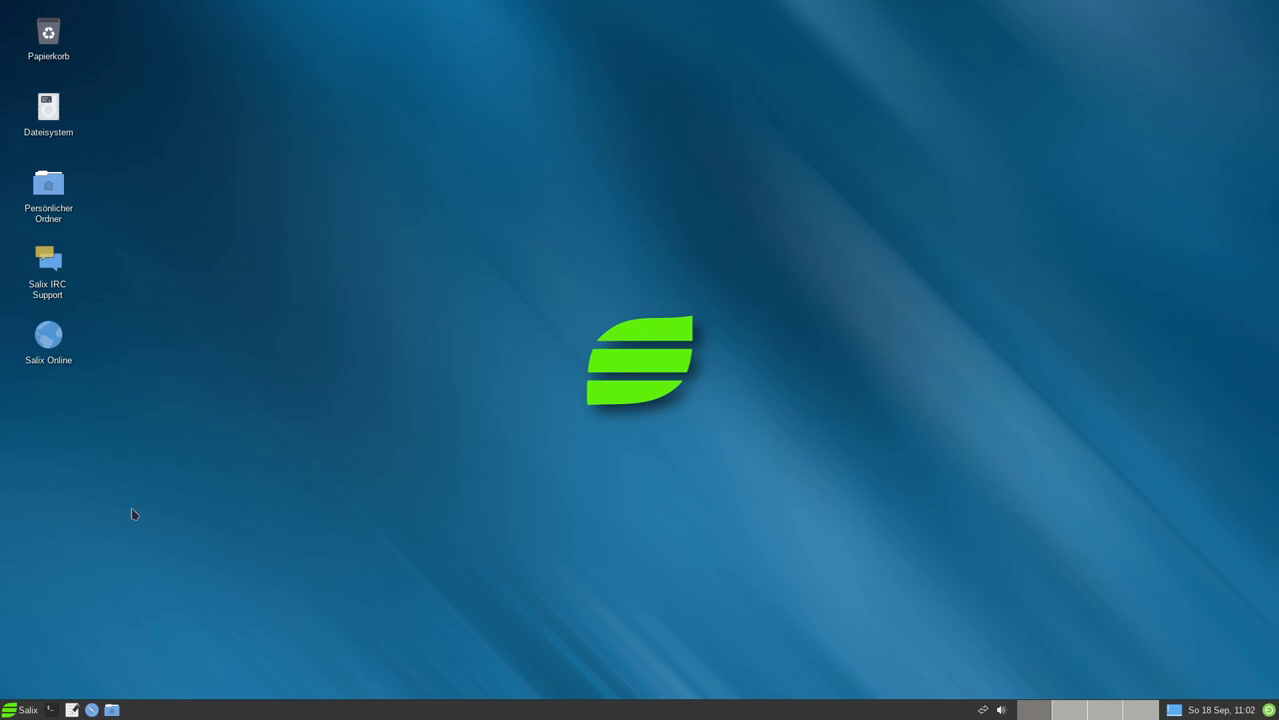
Switch to Firefox and search Flathub for "Element".
left_click(5, 708)
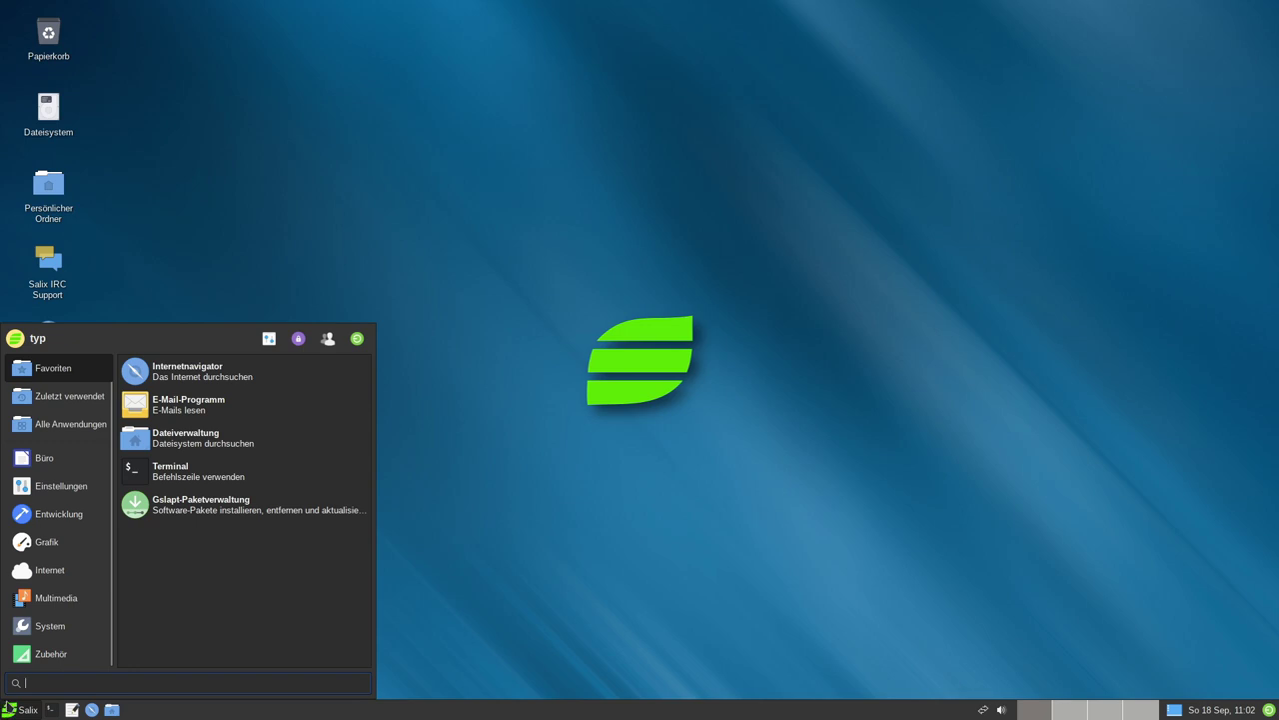
left_click(91, 709)
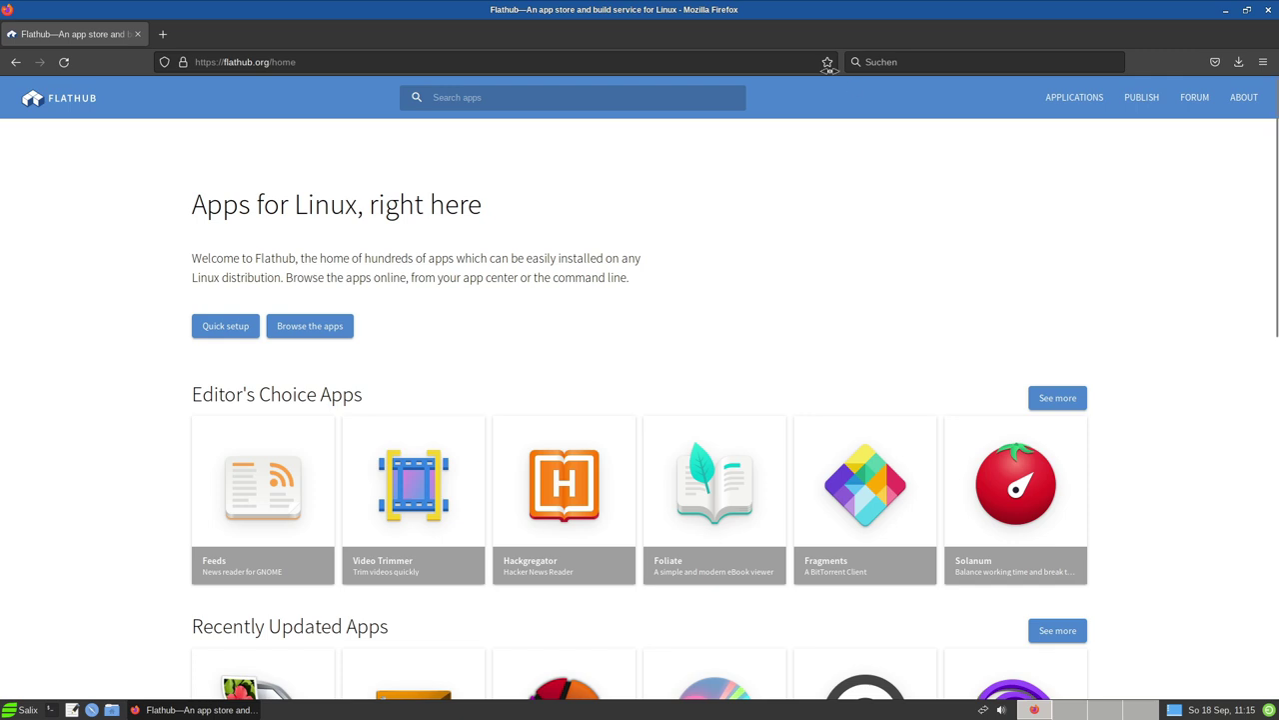
left_click(494, 95)
type("Eleme")
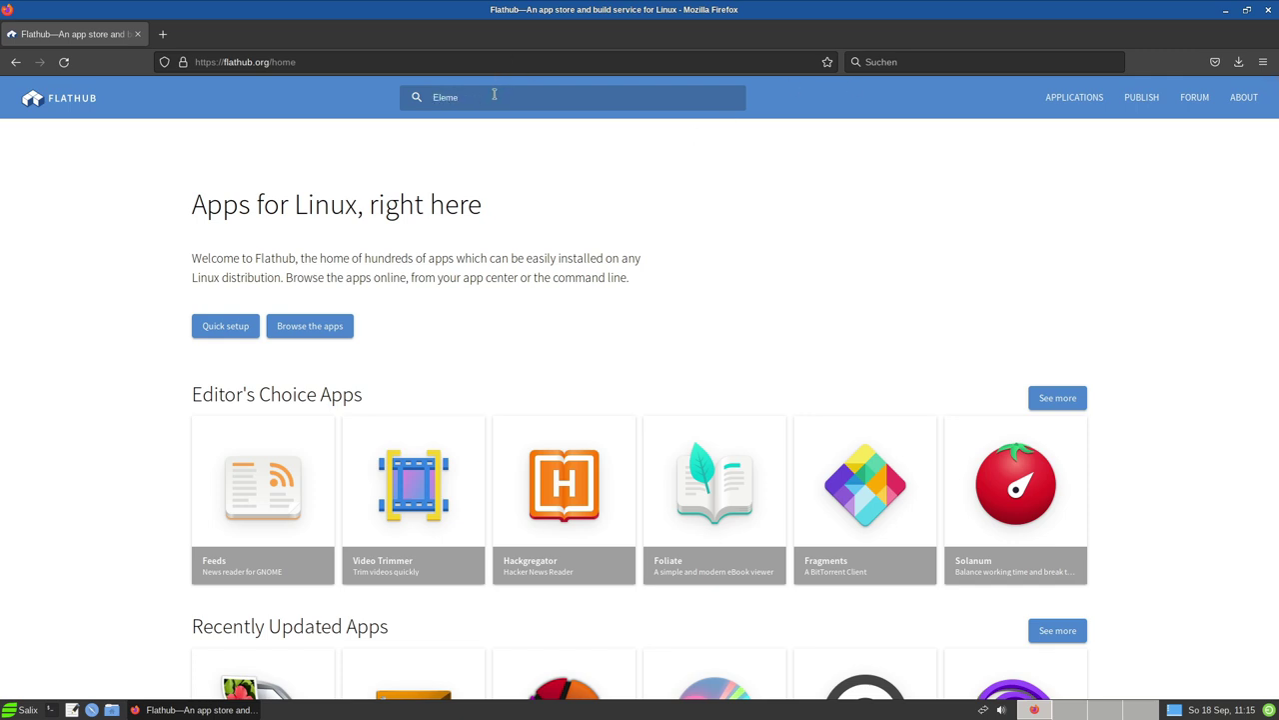
type("nt")
key("Return")
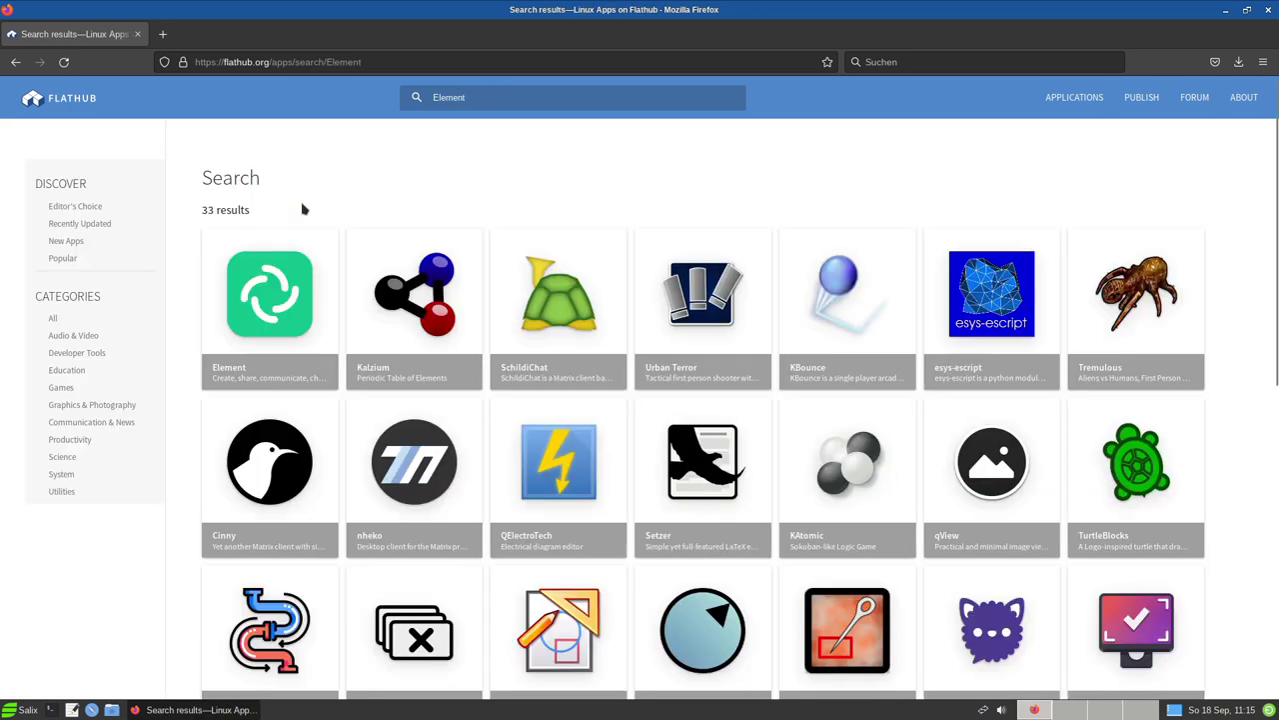
Download the Element flatpakref from its Flathub page and open the downloaded file to install the app.
left_click(275, 290)
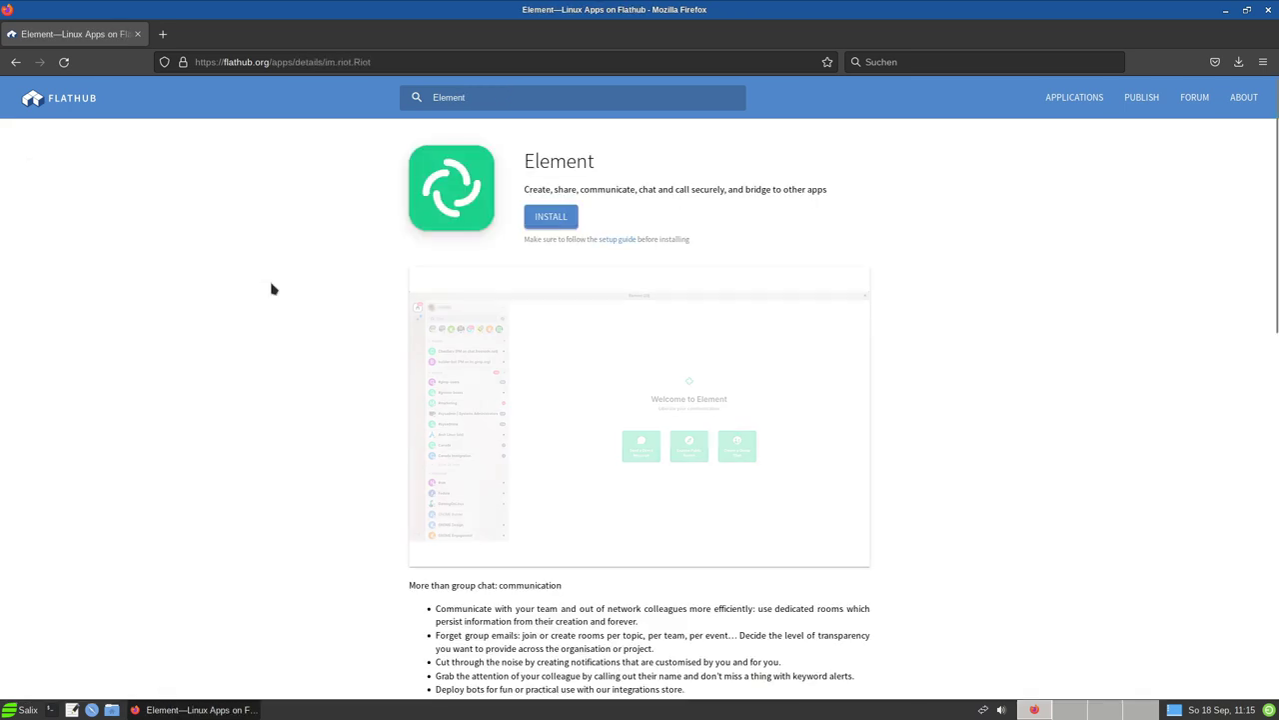
left_click(562, 219)
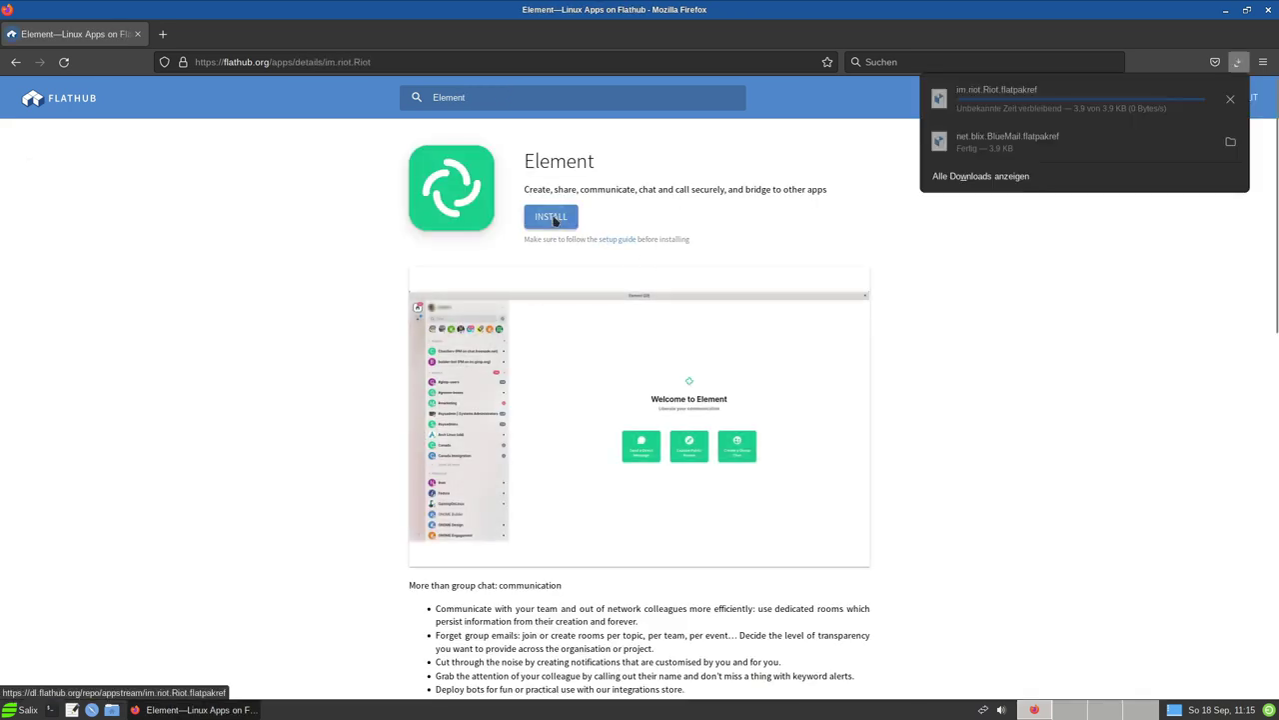
left_click(997, 105)
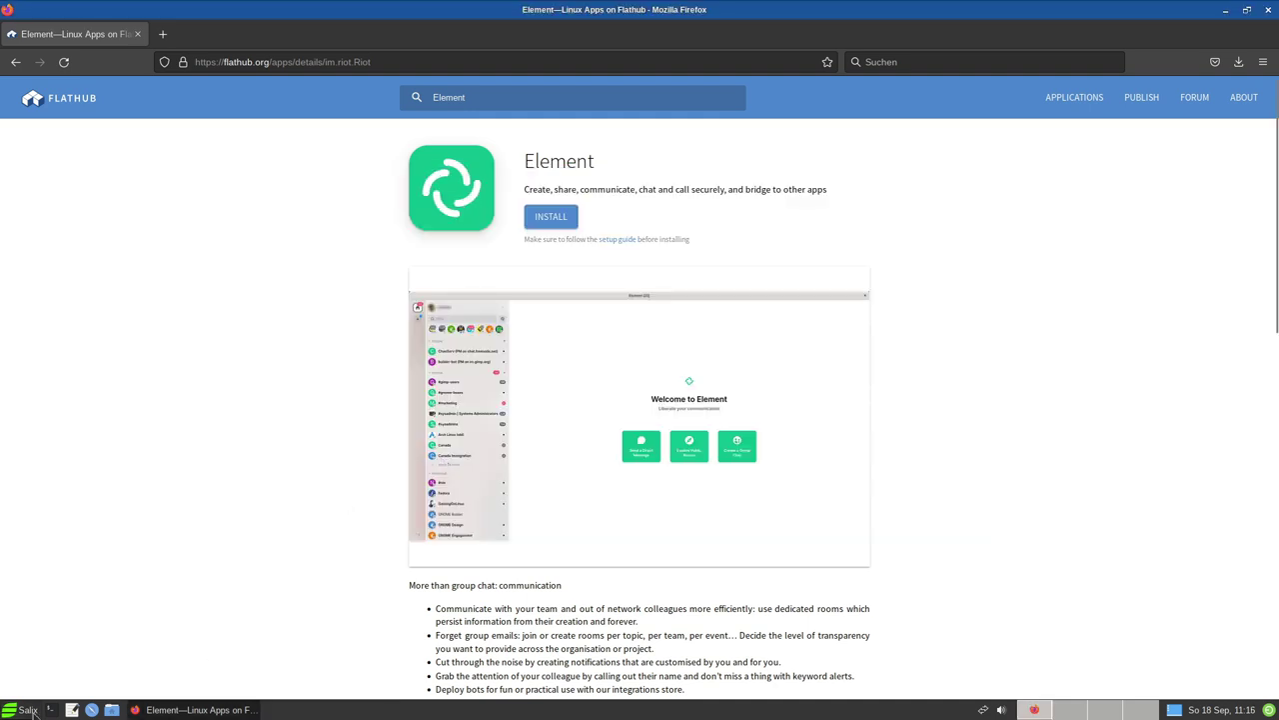
Launch the newly installed Element from the Internet category of the application menu.
left_click(28, 710)
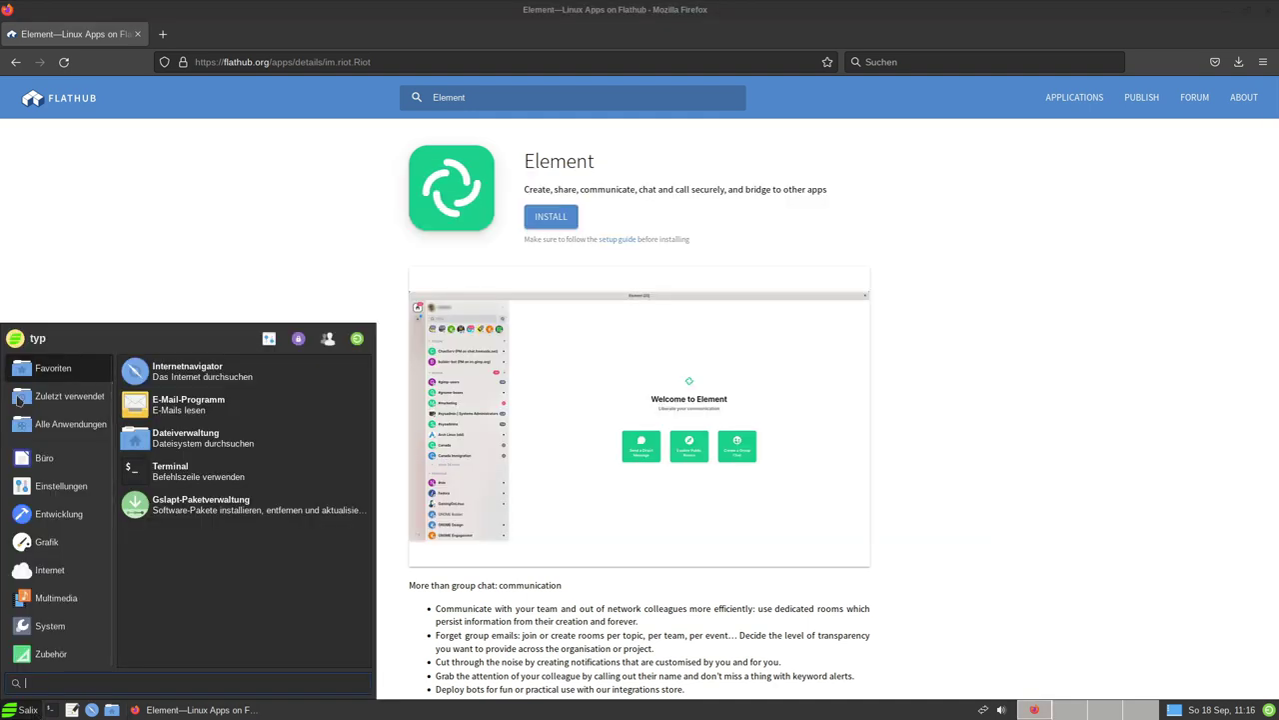
mouse_move(48, 490)
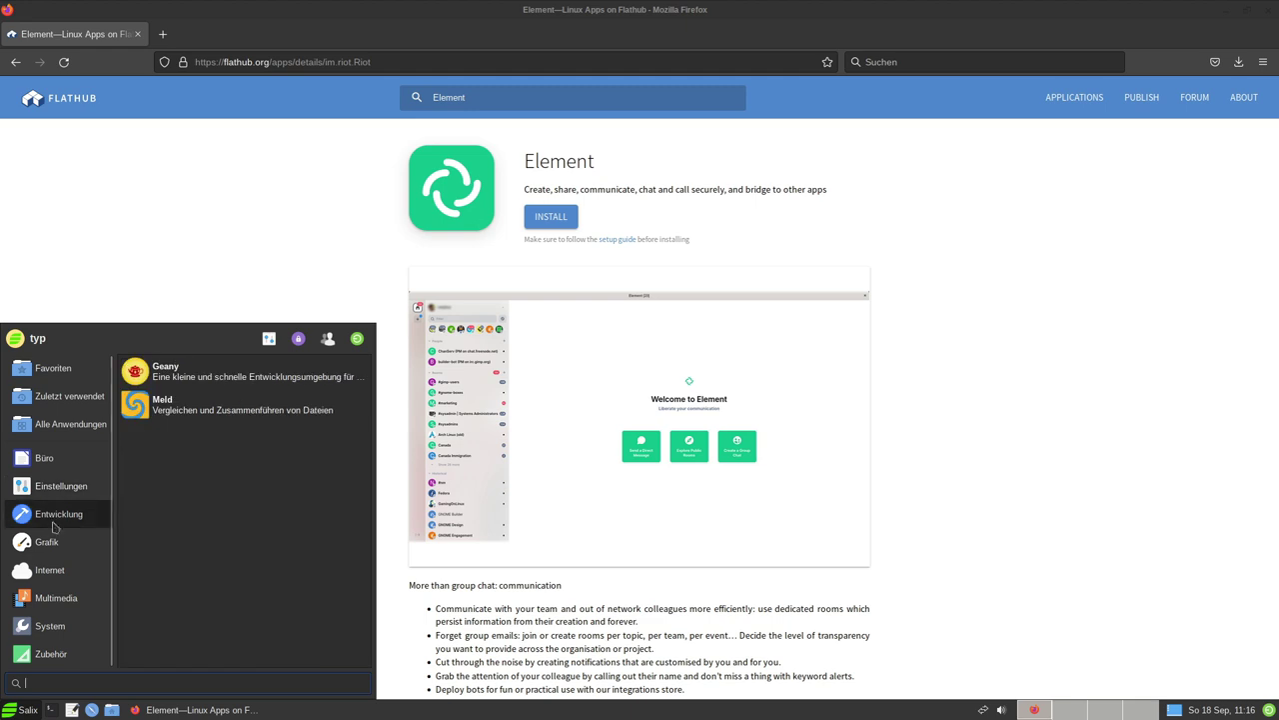
mouse_move(58, 545)
mouse_move(62, 573)
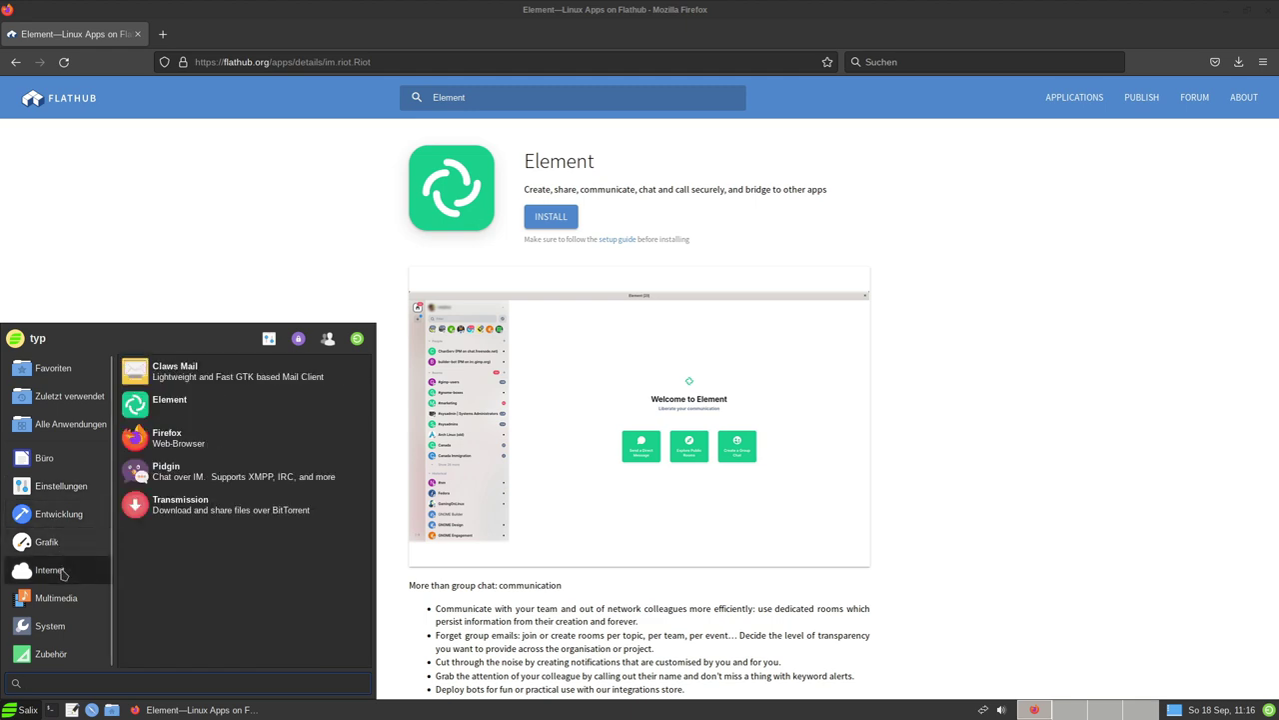
left_click(170, 400)
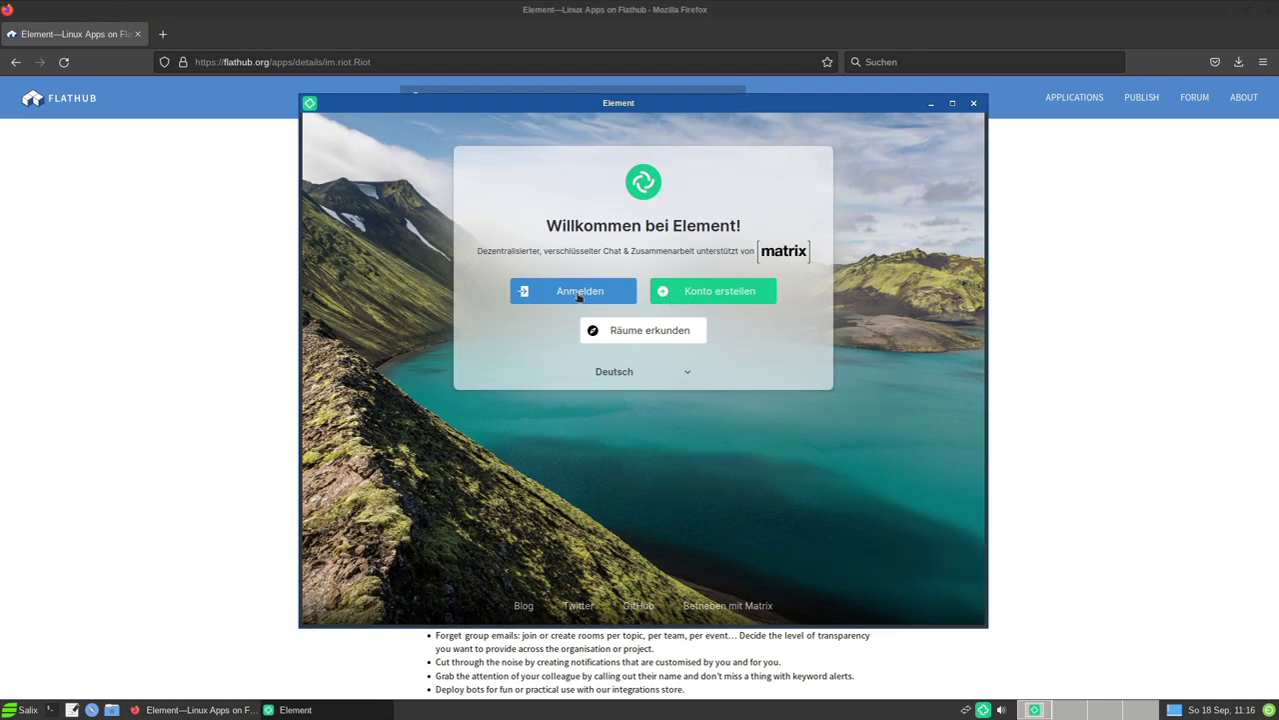
Sign in to Element with the account's username and password and verify this login with another device.
left_click(578, 293)
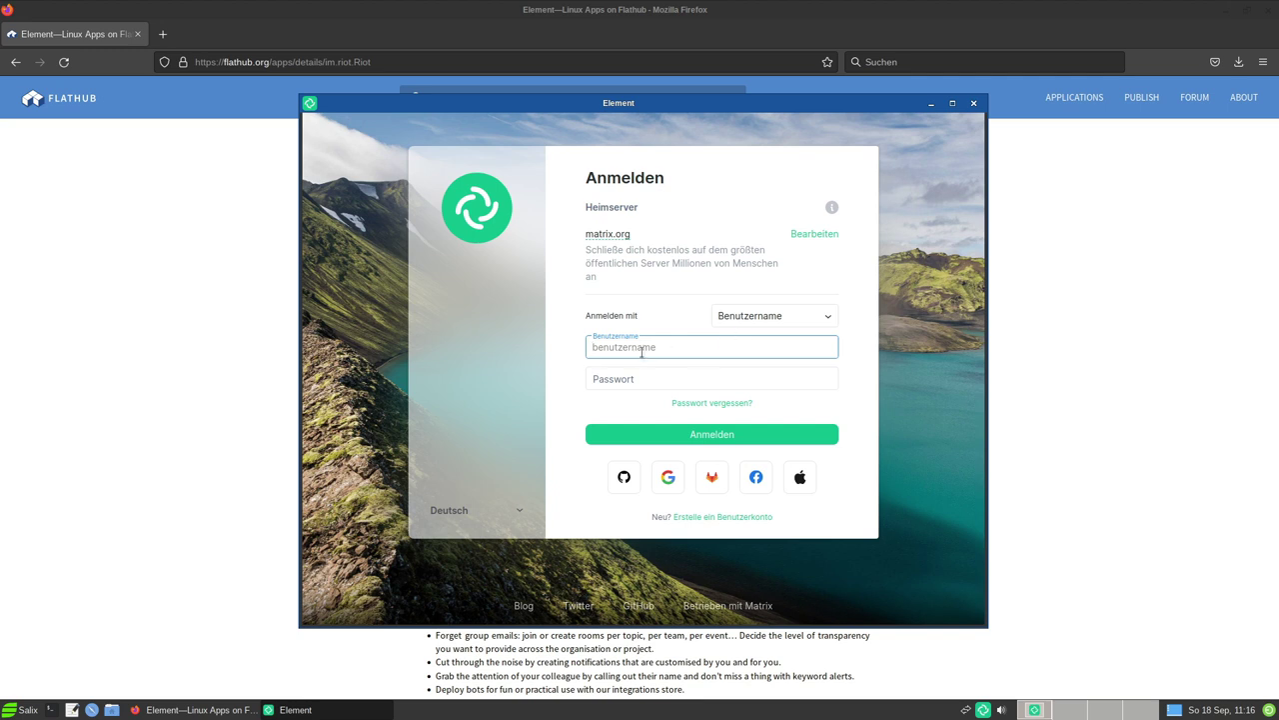
type("sontypiminternet")
key("Tab")
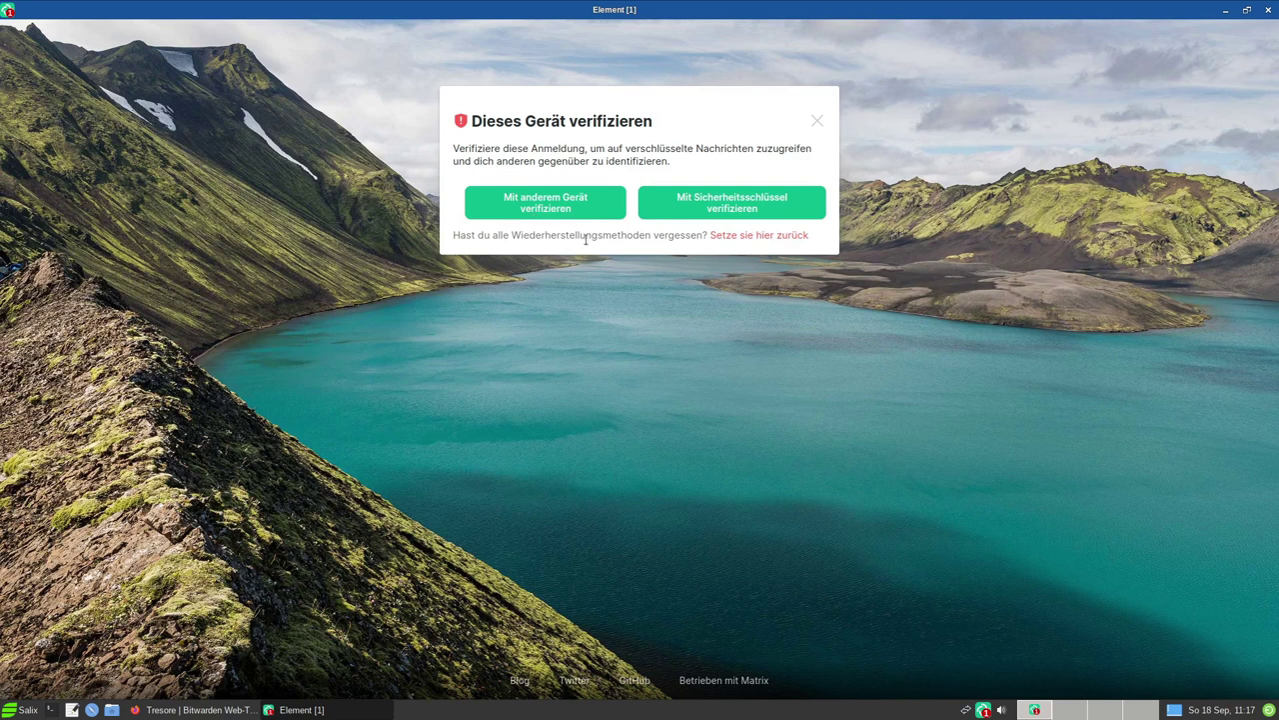
left_click(533, 208)
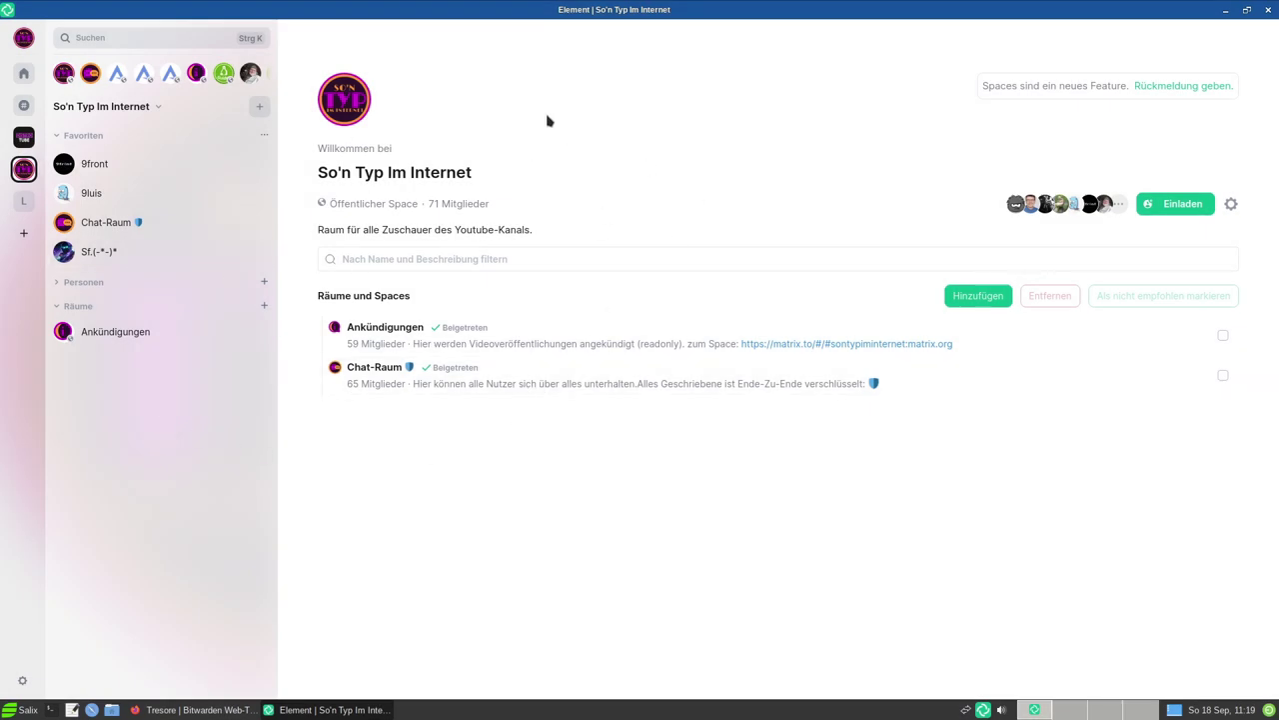
Turn off matching the system theme in Element's appearance settings, choose the Dunkel design and close the settings.
left_click(23, 680)
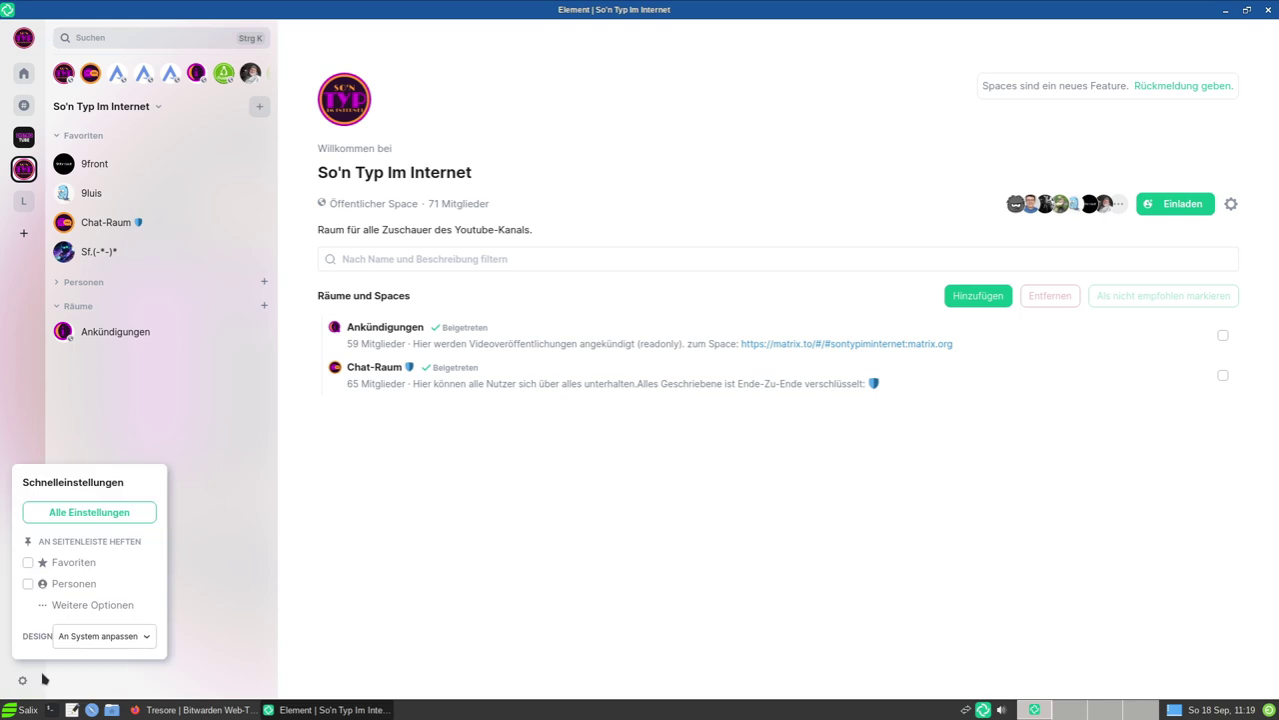
left_click(72, 605)
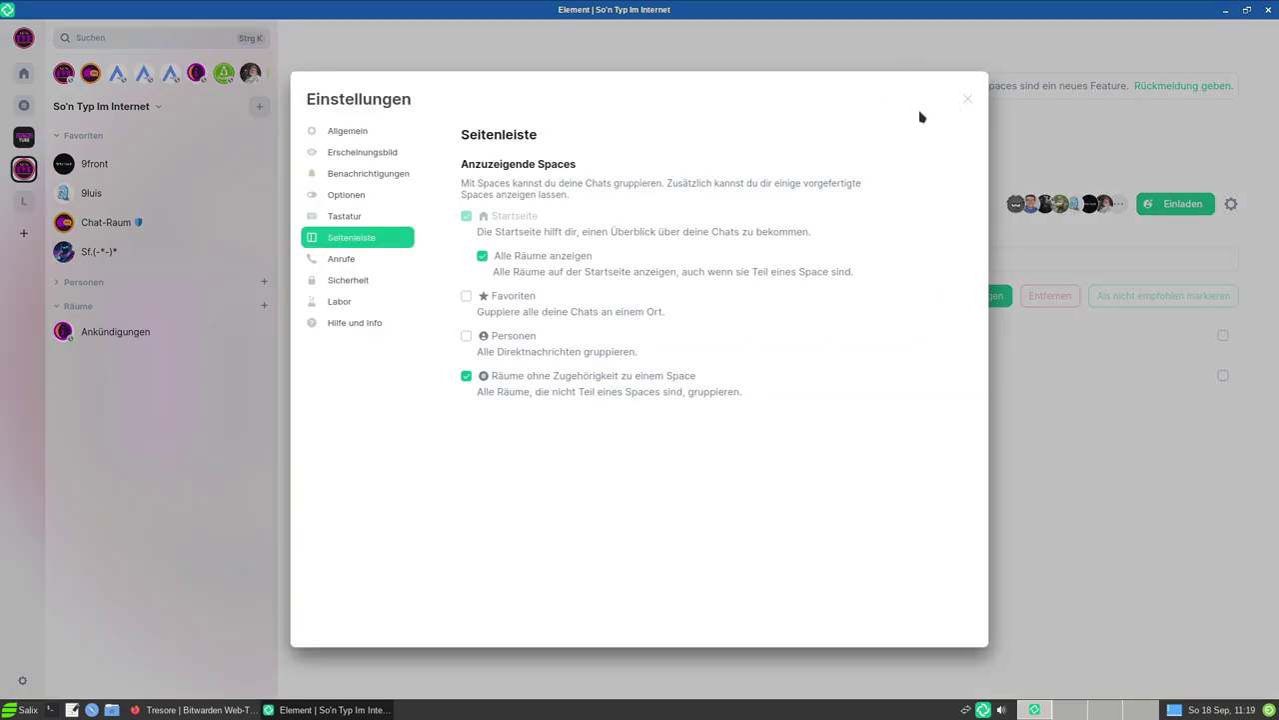
left_click(378, 152)
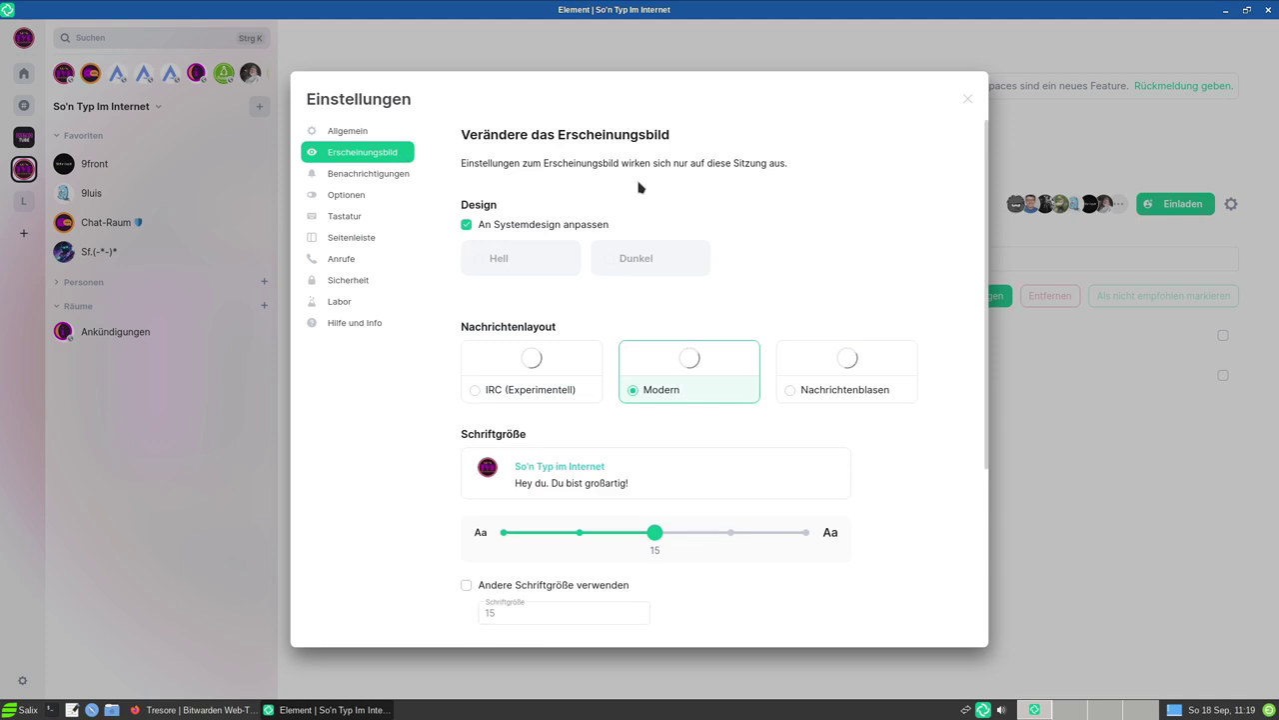
left_click(476, 229)
left_click(657, 266)
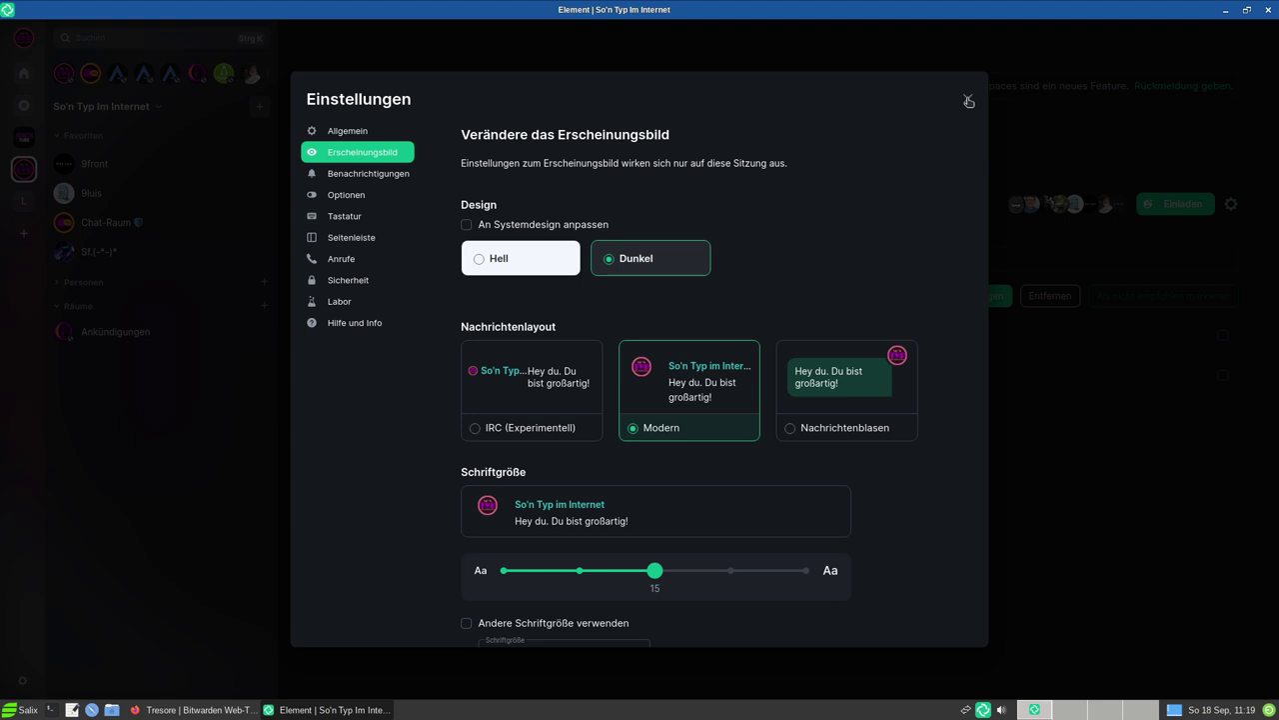
left_click(967, 100)
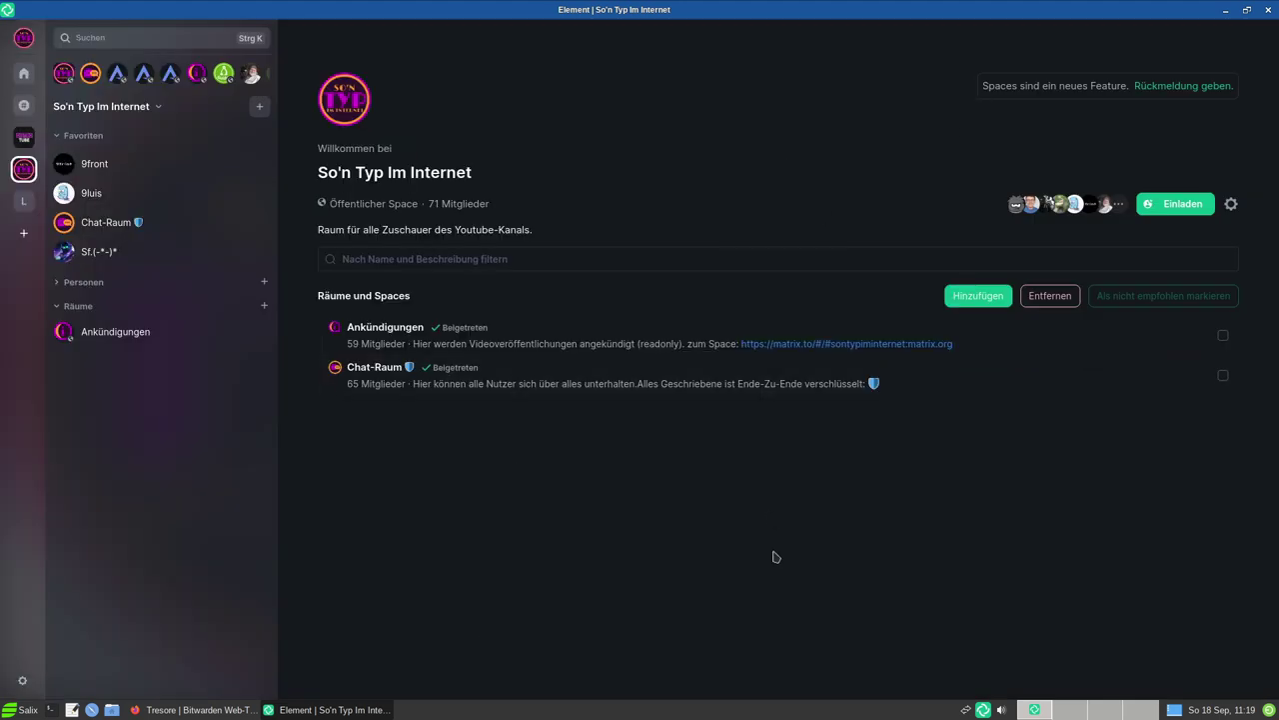
Open the Ankündigungen room from the space overview, read its latest posts and switch to the Chat-Raum.
left_click(372, 345)
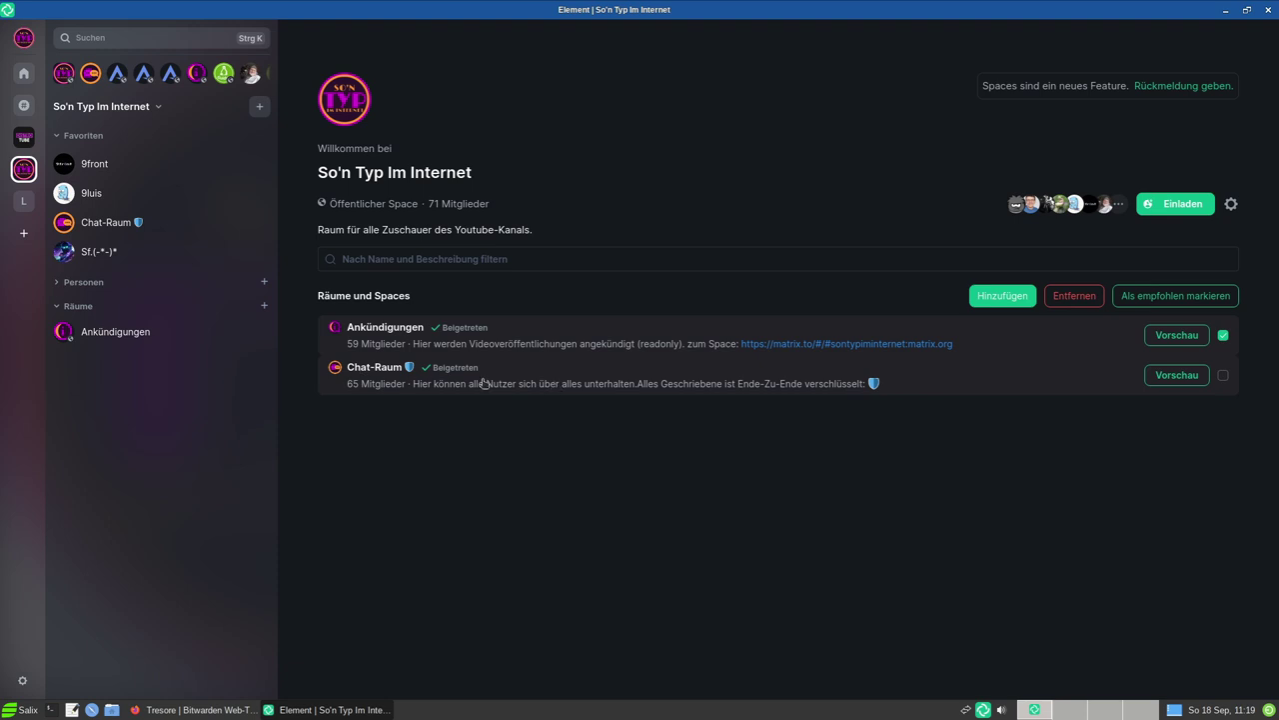
left_click(1177, 336)
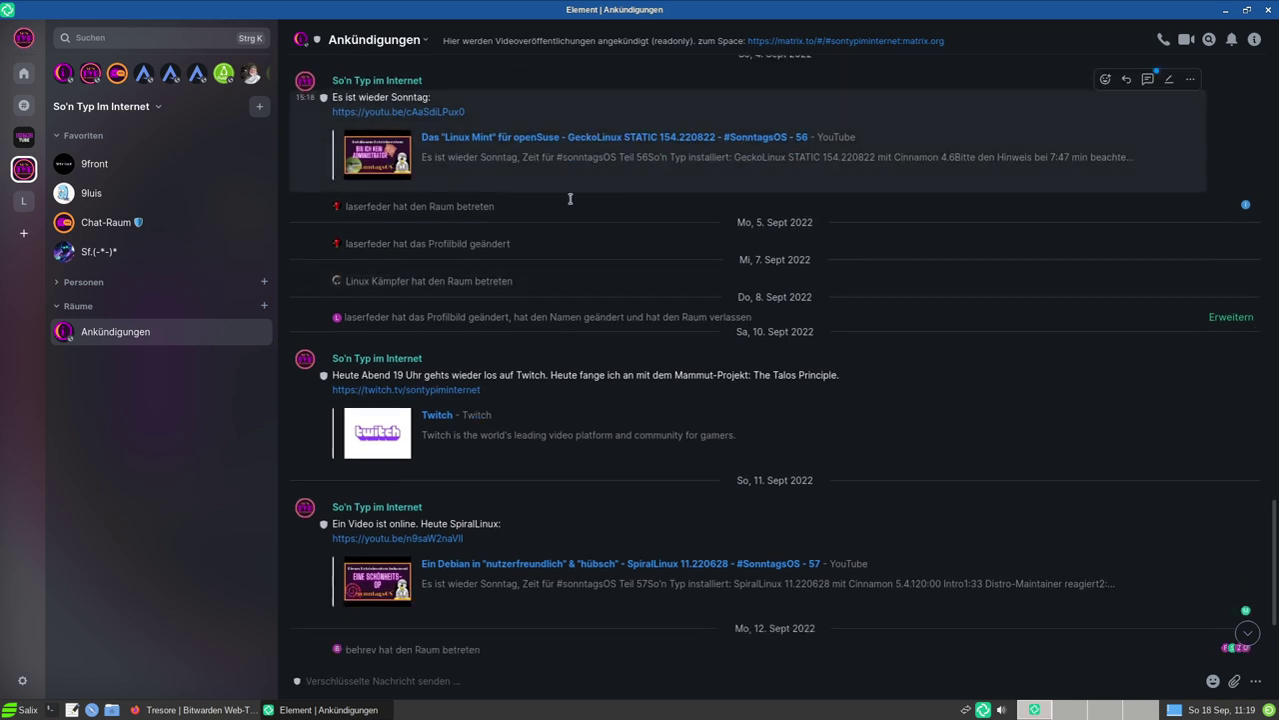
scroll(566, 447, "down", 3)
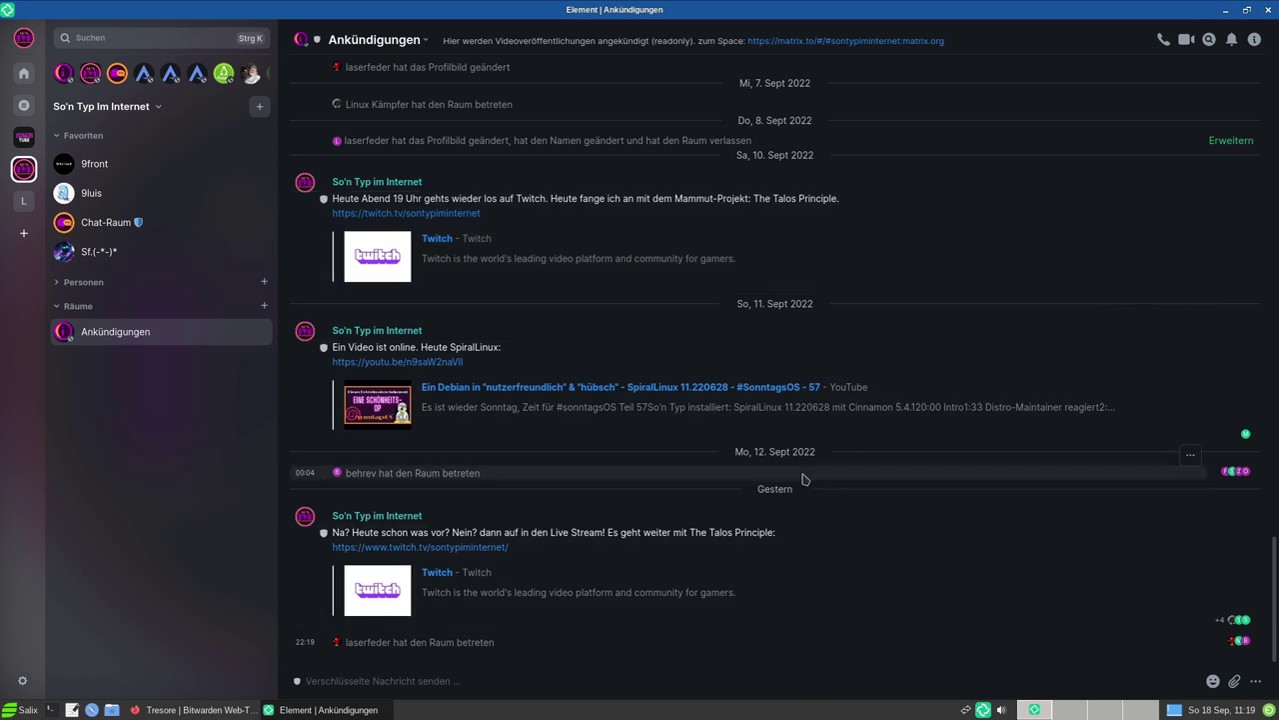
left_click(98, 224)
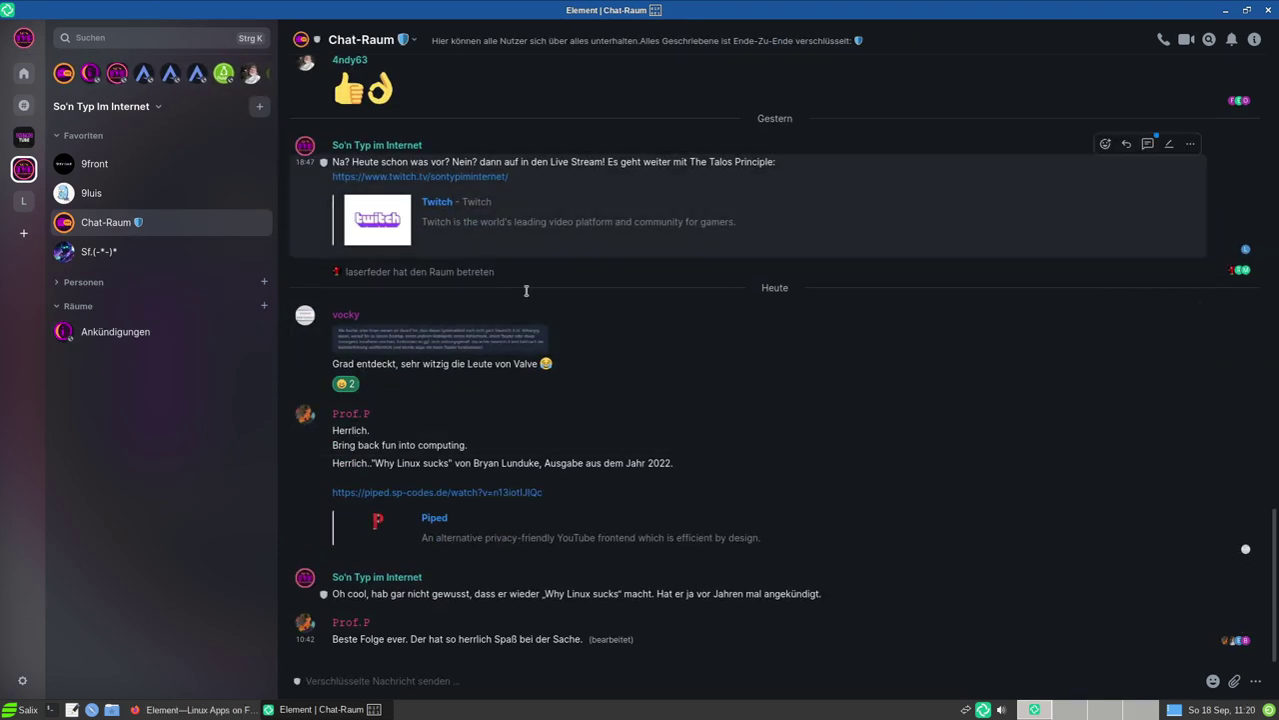
Close the Element and Firefox windows to return to the desktop, and open a terminal window.
left_click(1269, 10)
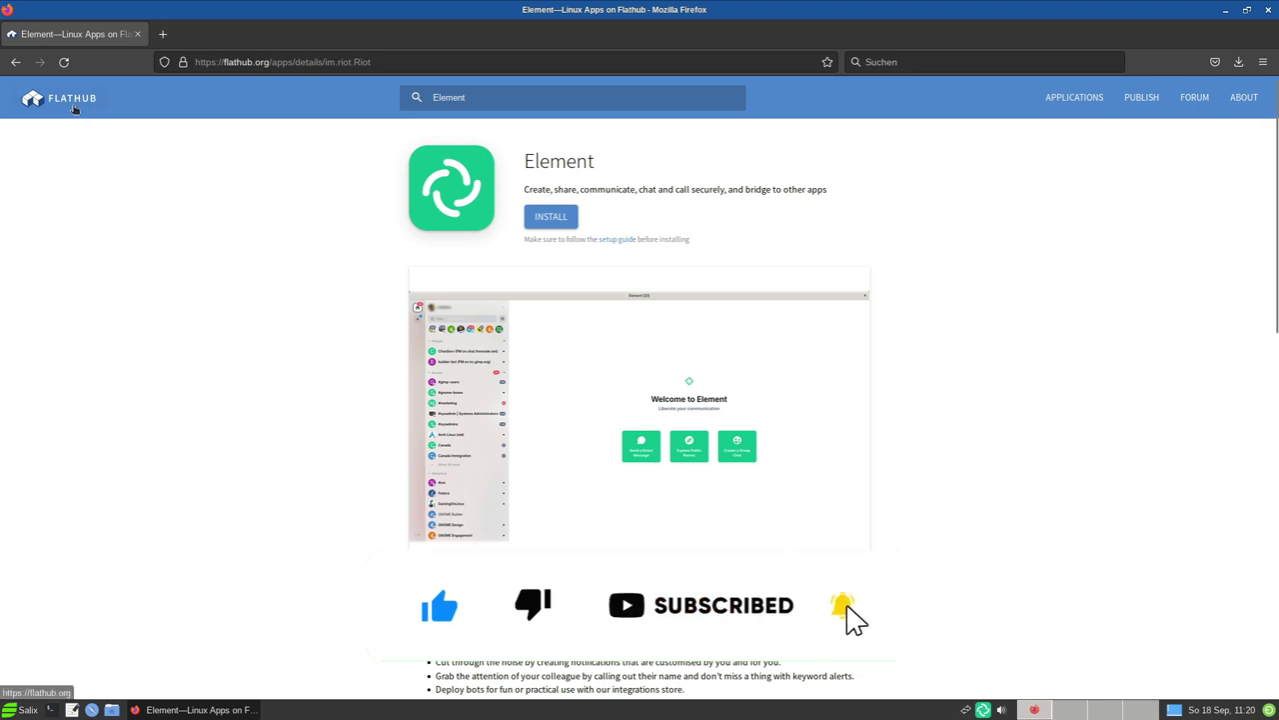
left_click(72, 106)
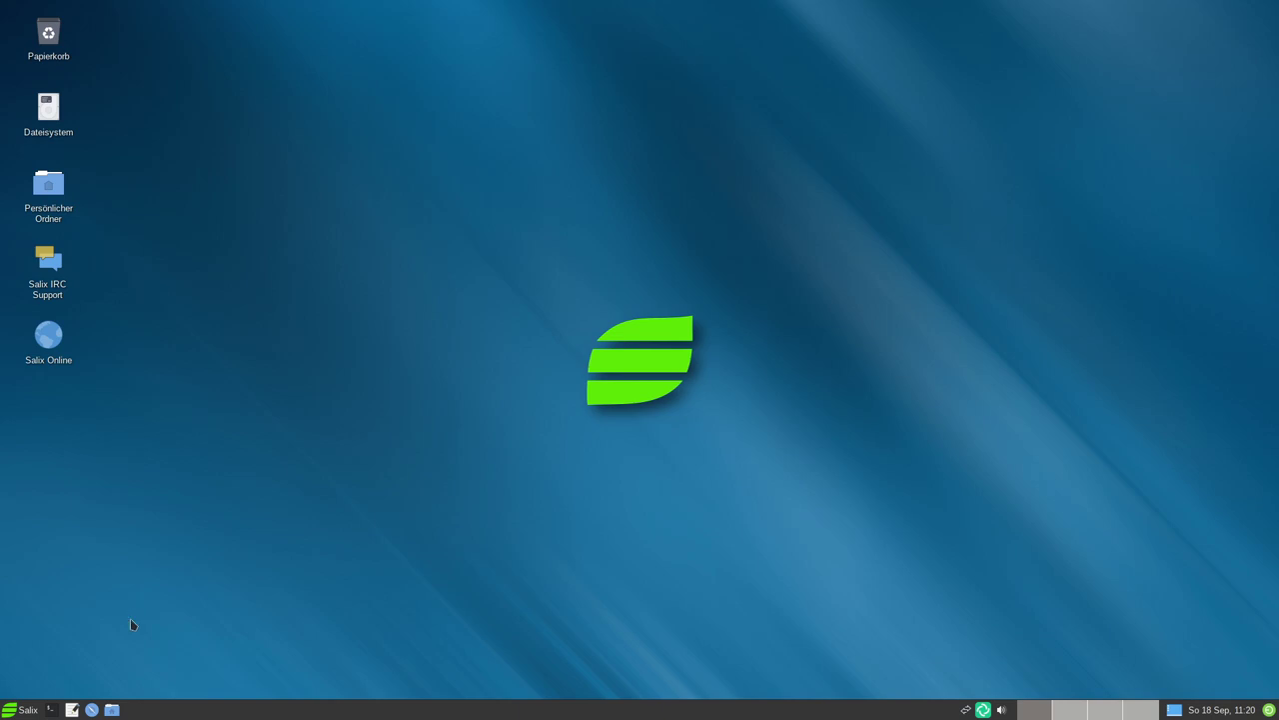
left_click(50, 709)
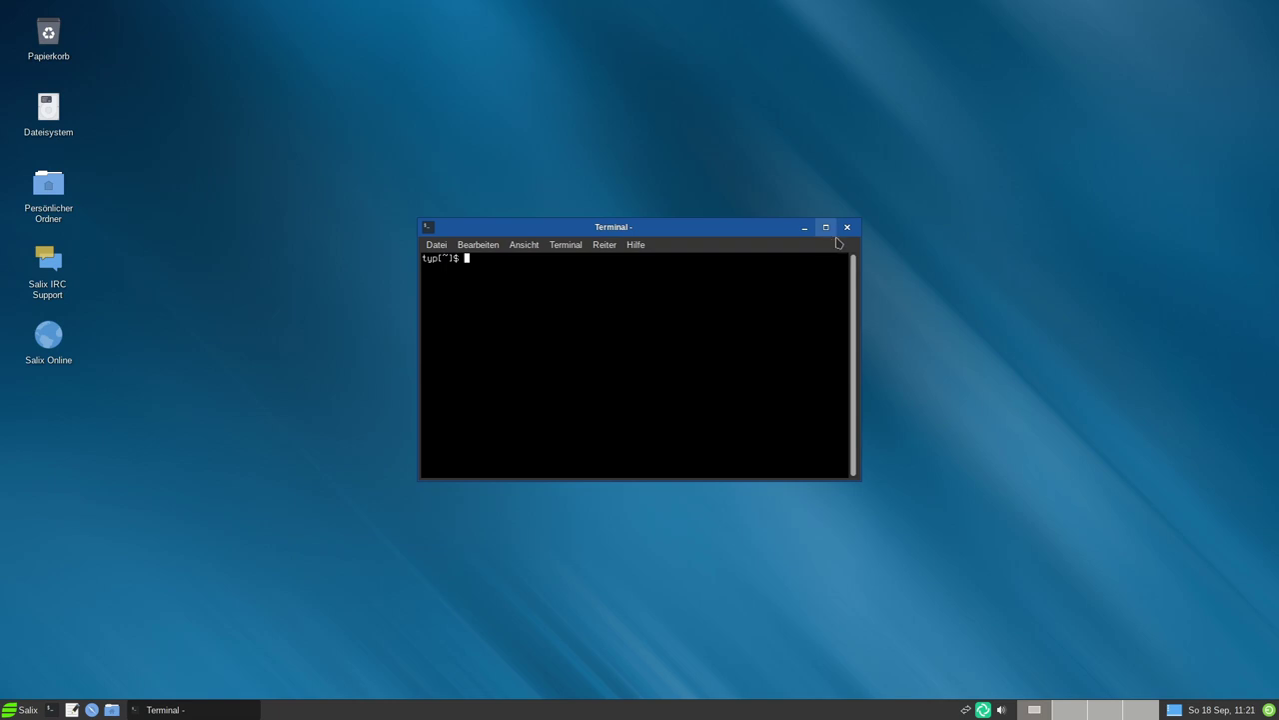